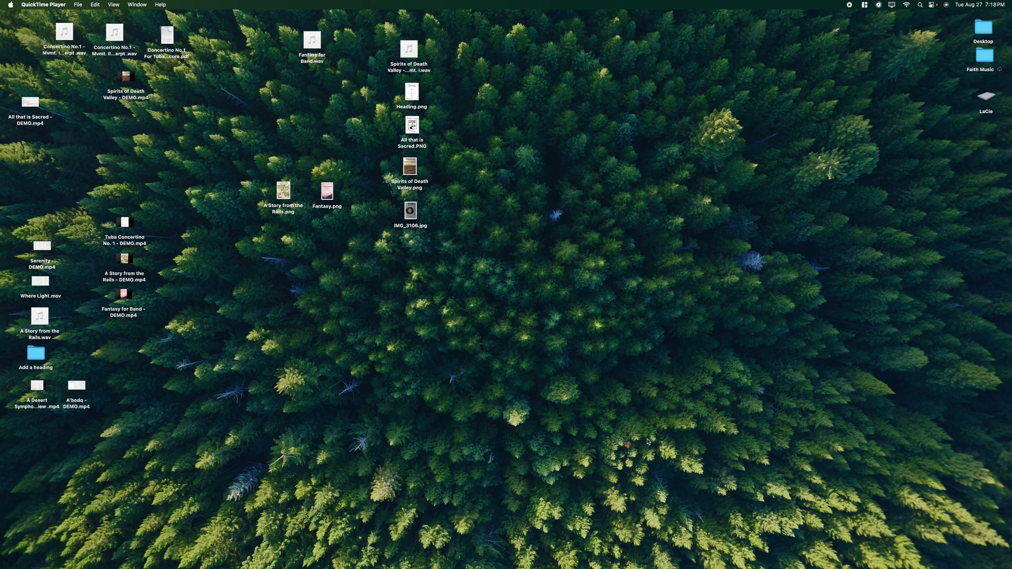
Quit Dorico 4 and launch it again to reach the Steinberg Hub.
mouse_move(869, 565)
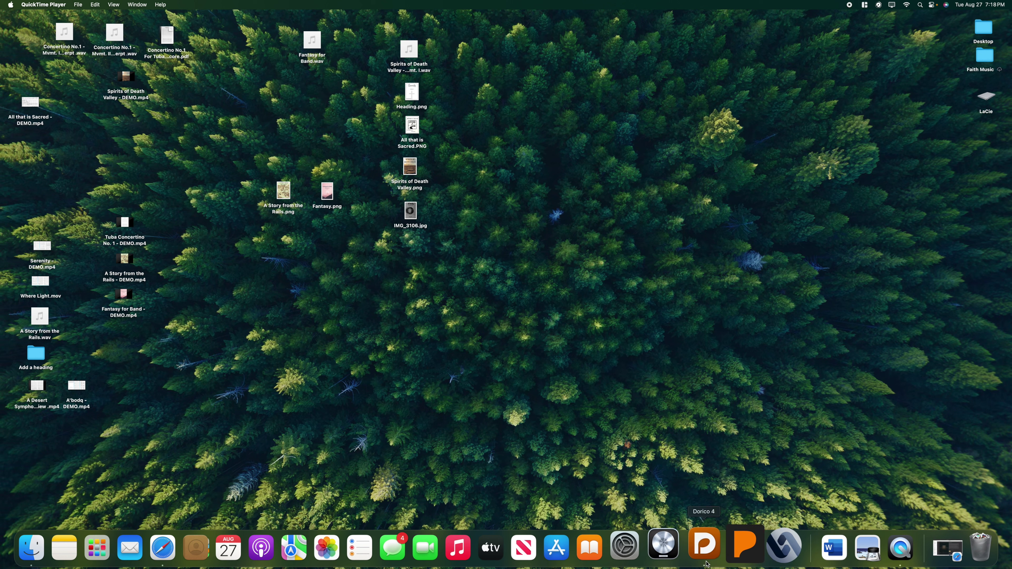
right_click(706, 564)
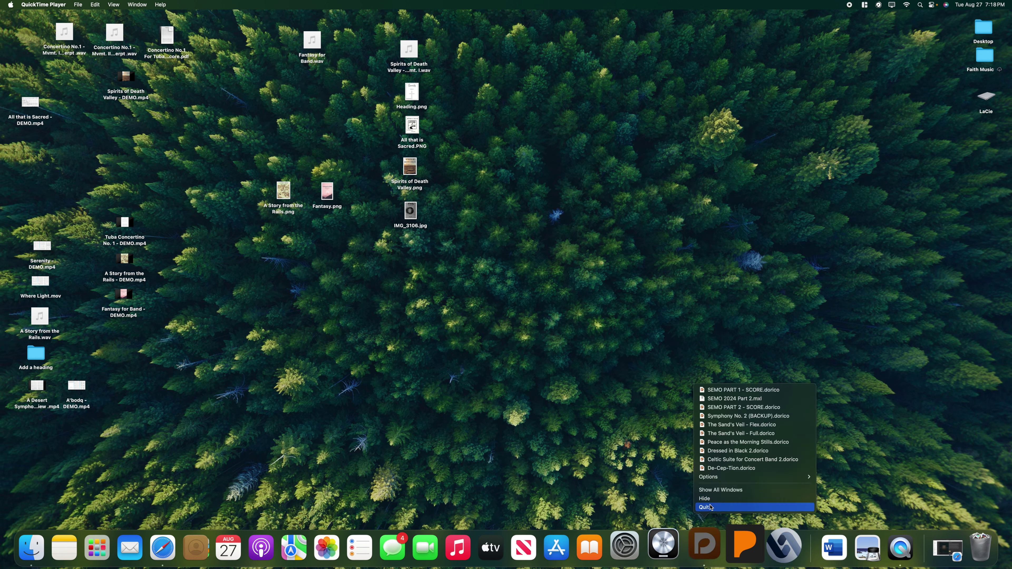
click(712, 508)
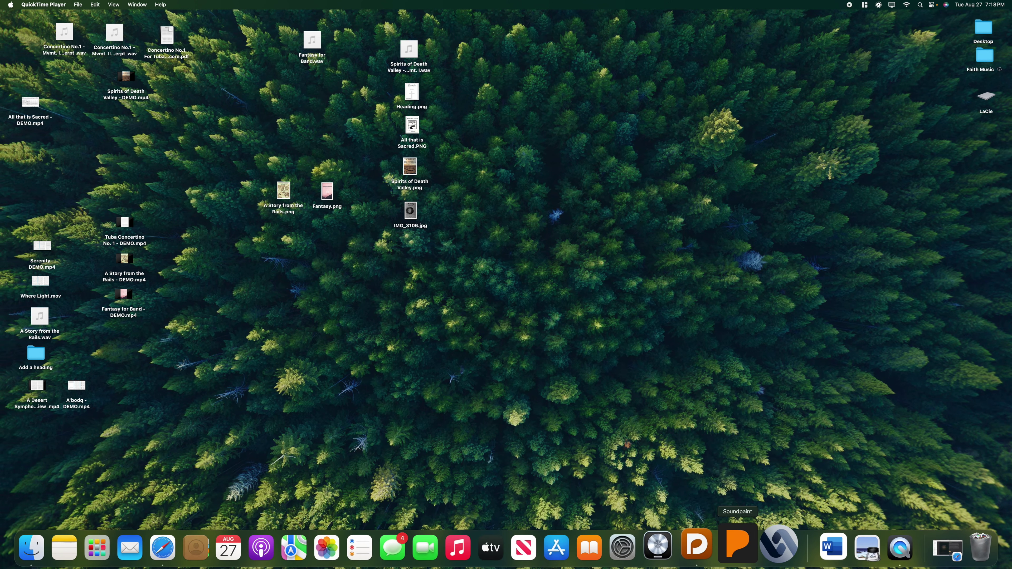
mouse_move(693, 553)
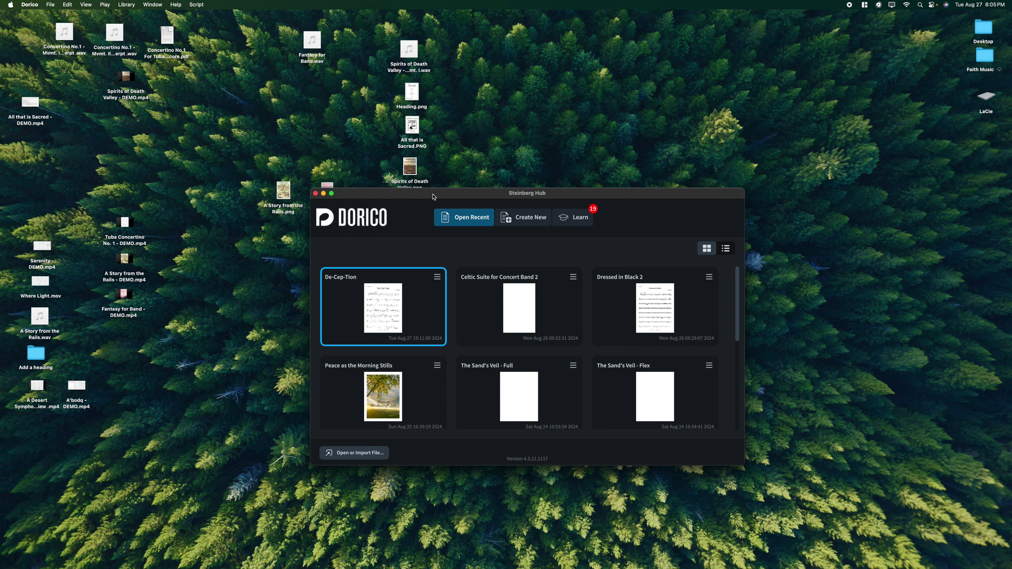
Reposition the Steinberg Hub window slightly and look through the recent projects down to A Dreamscape.
drag(433, 196, 417, 183)
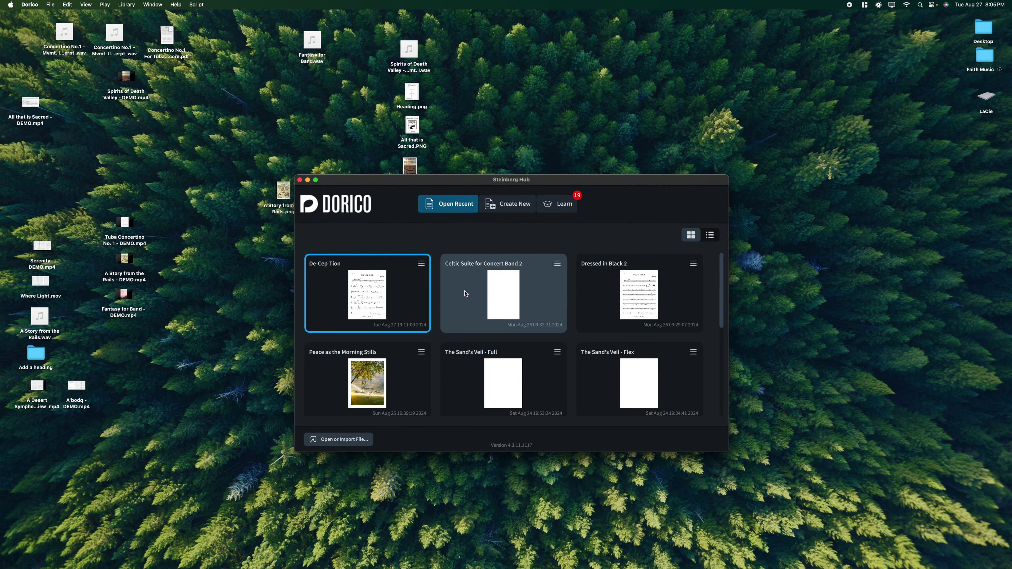
scroll(466, 295, down, 10)
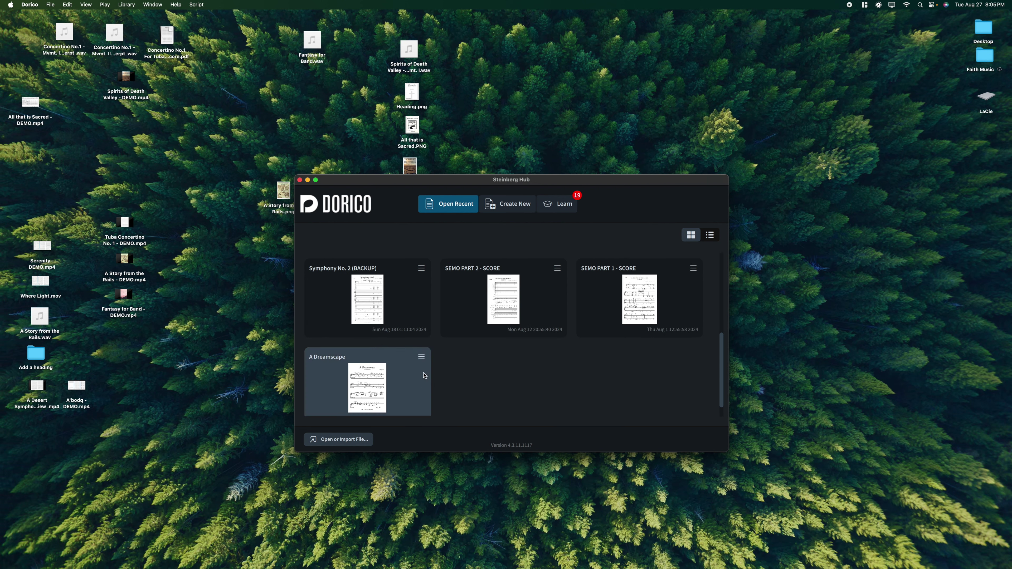
scroll(512, 364, up, 10)
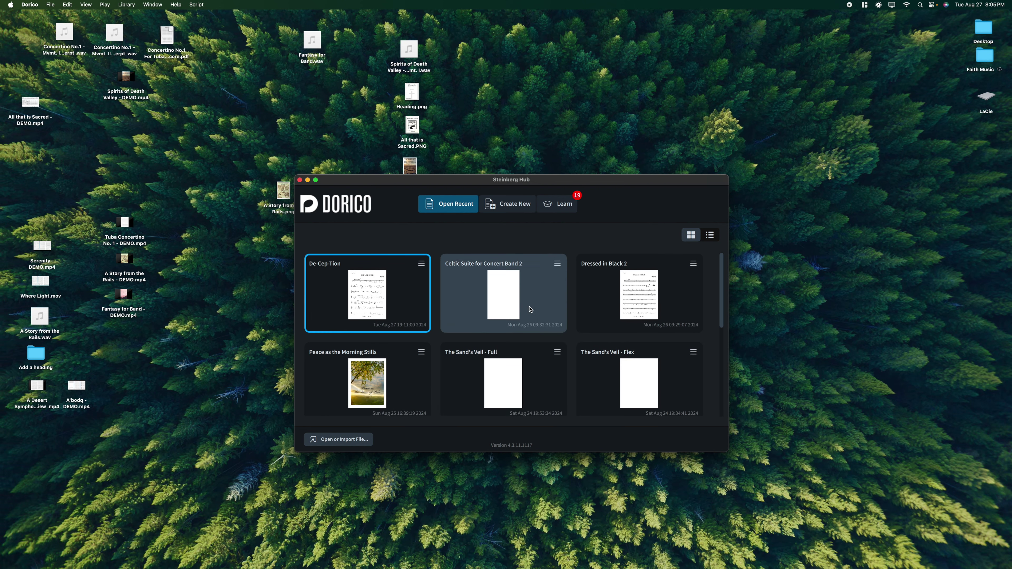
scroll(376, 348, down, 10)
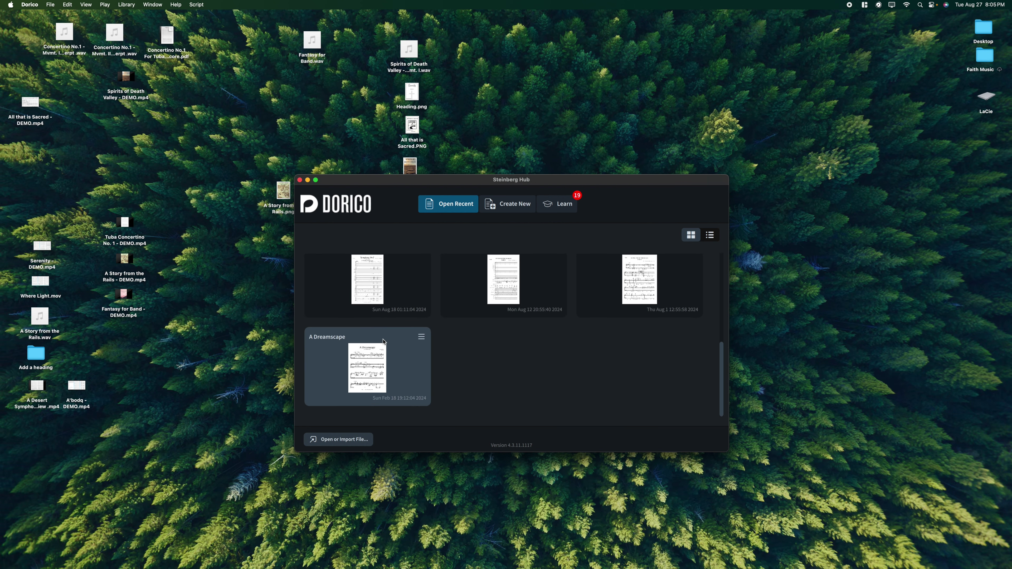
scroll(375, 348, up, 10)
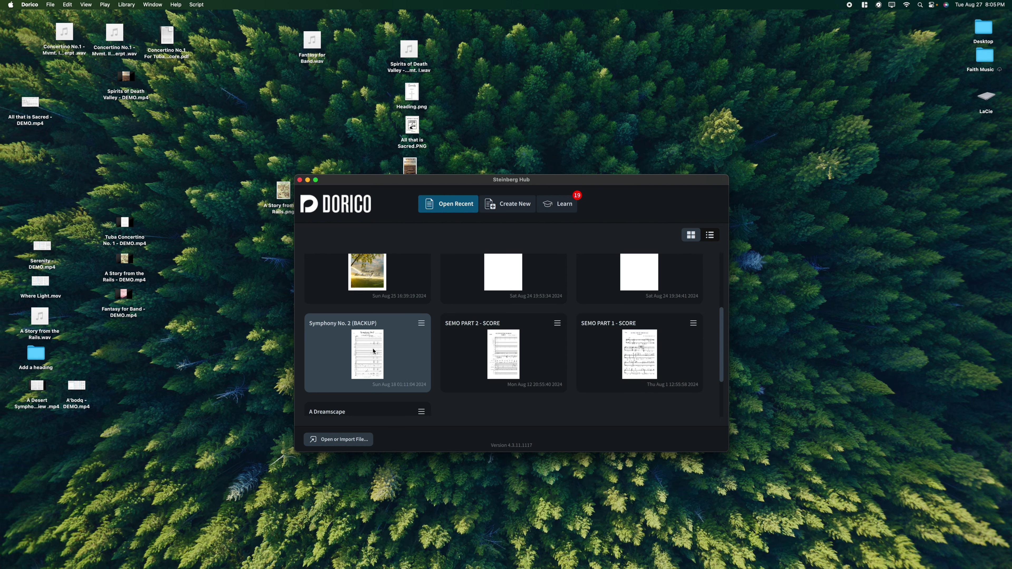
Start creating a new project and review the Grade 5-6, Fanfare and Highschool Band templates in the first Band category.
click(505, 205)
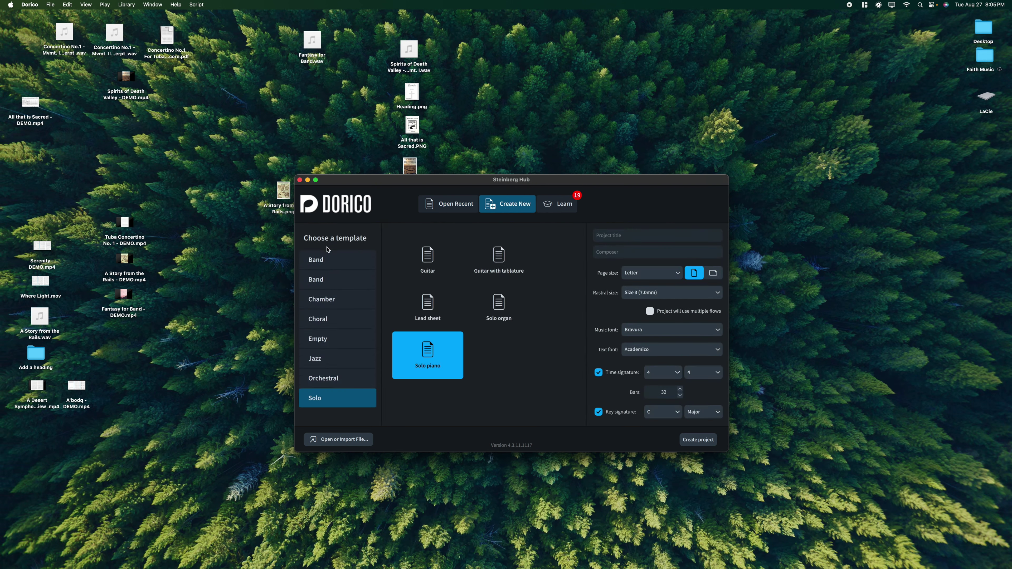
click(327, 258)
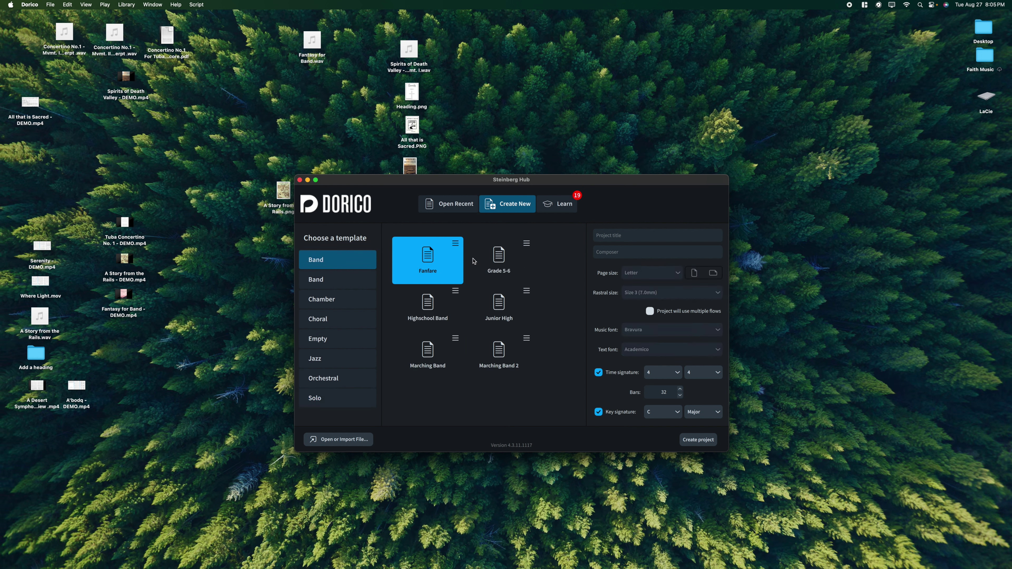
click(496, 257)
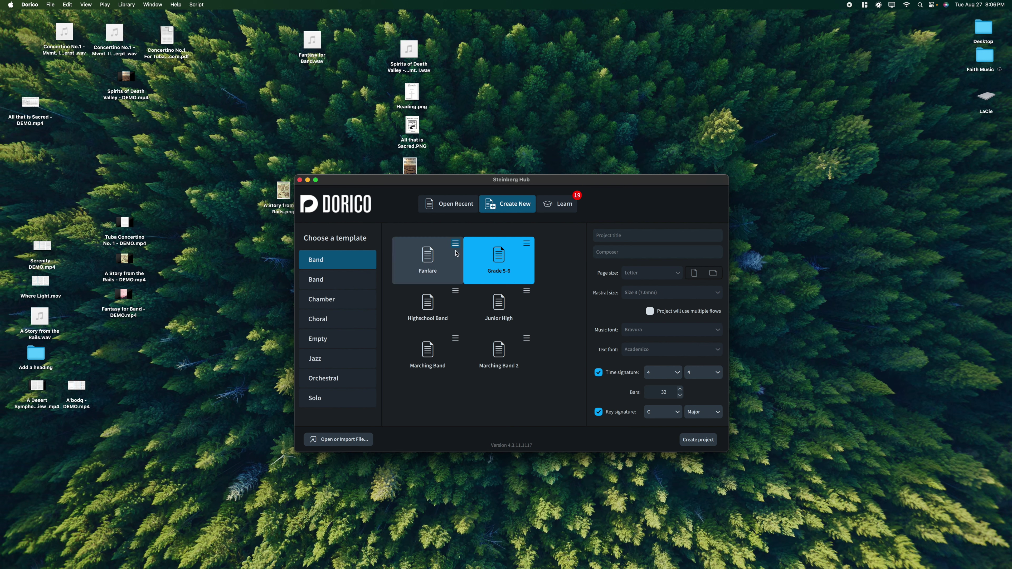
click(424, 256)
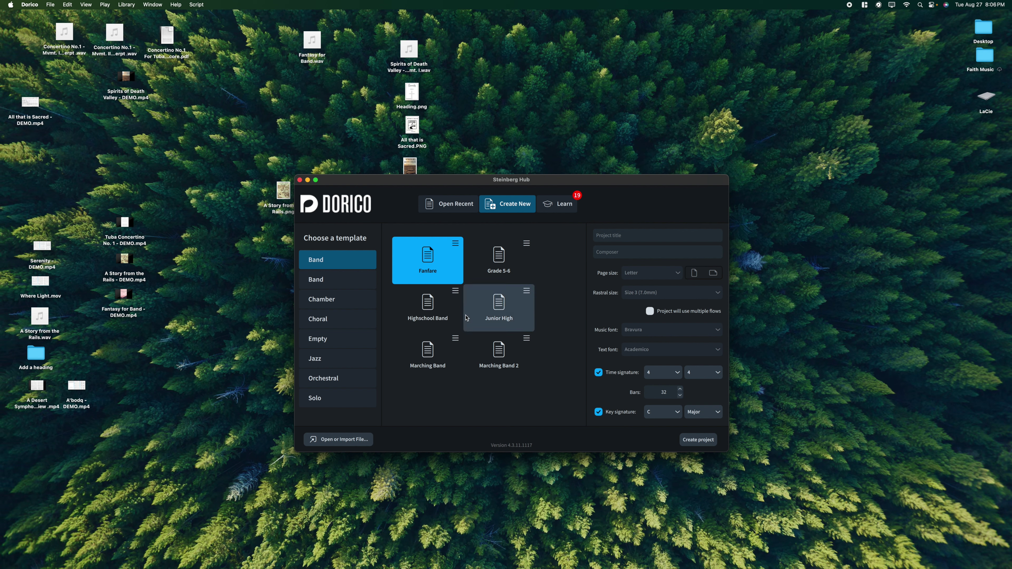
click(445, 319)
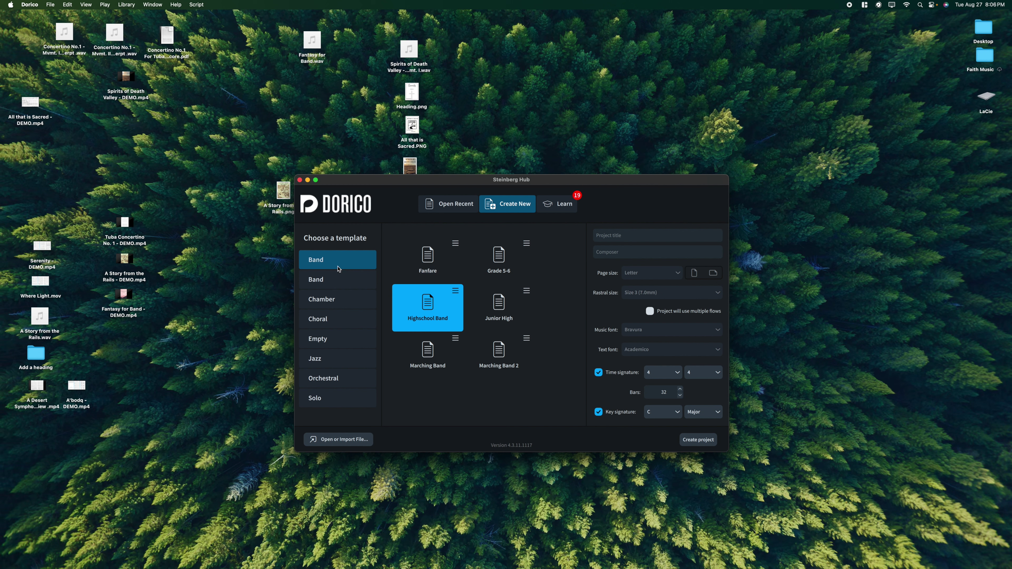
Look through the Concert band and Pit band templates and the Chamber, Choral, Jazz, Orchestral and Solo categories.
click(339, 279)
click(509, 263)
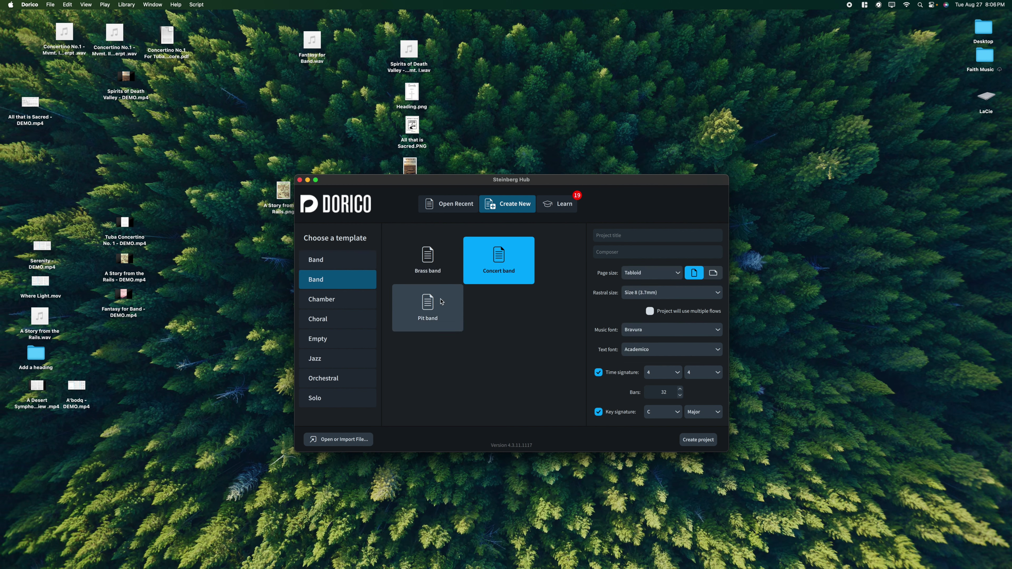
click(427, 307)
click(333, 300)
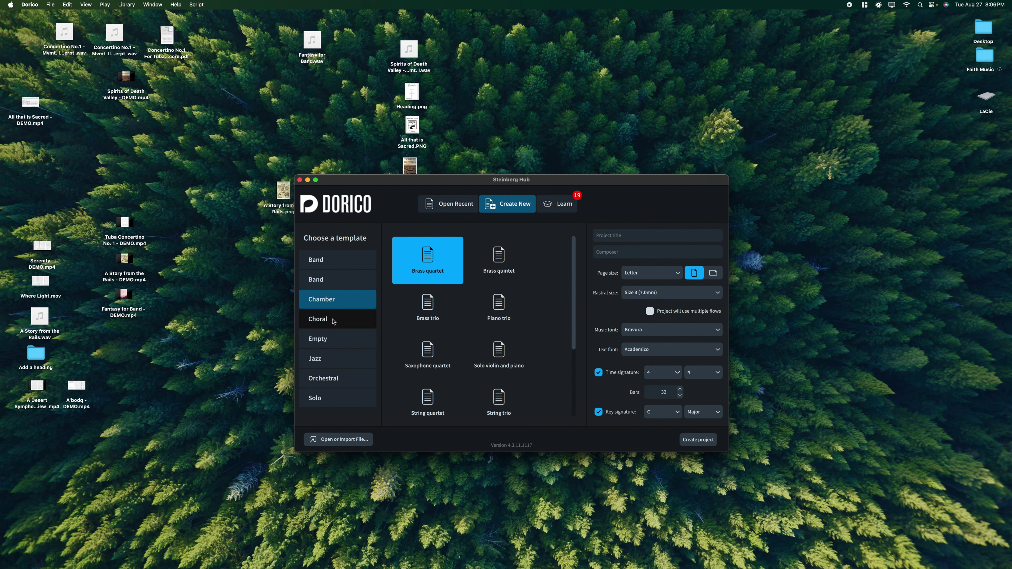
click(322, 319)
click(349, 368)
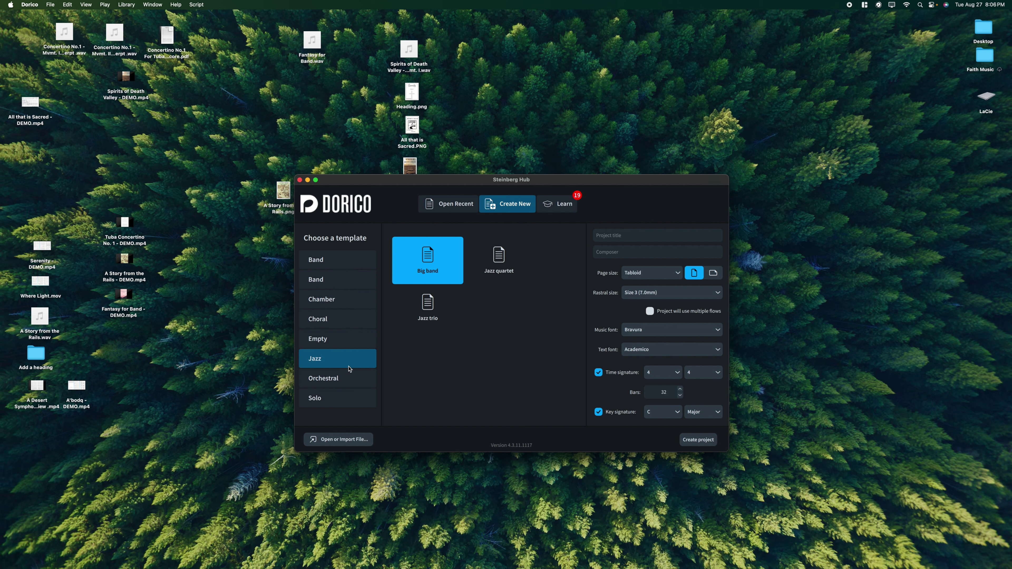
click(347, 389)
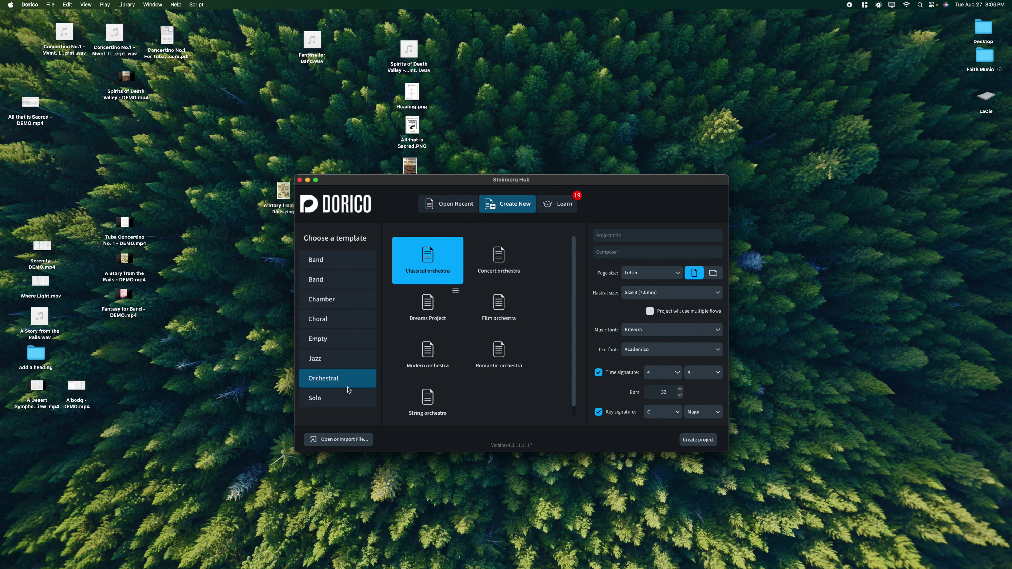
click(346, 397)
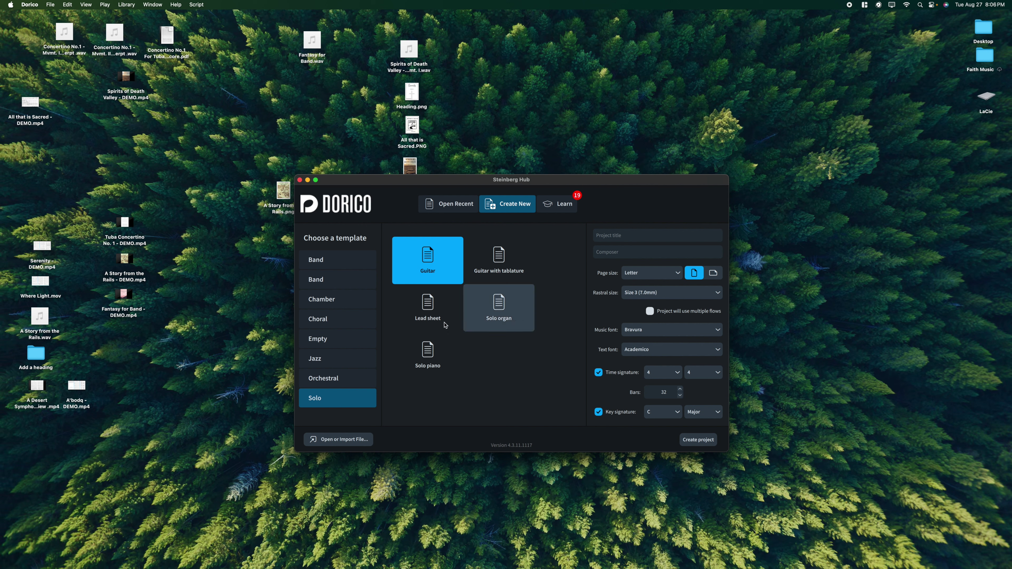
click(456, 340)
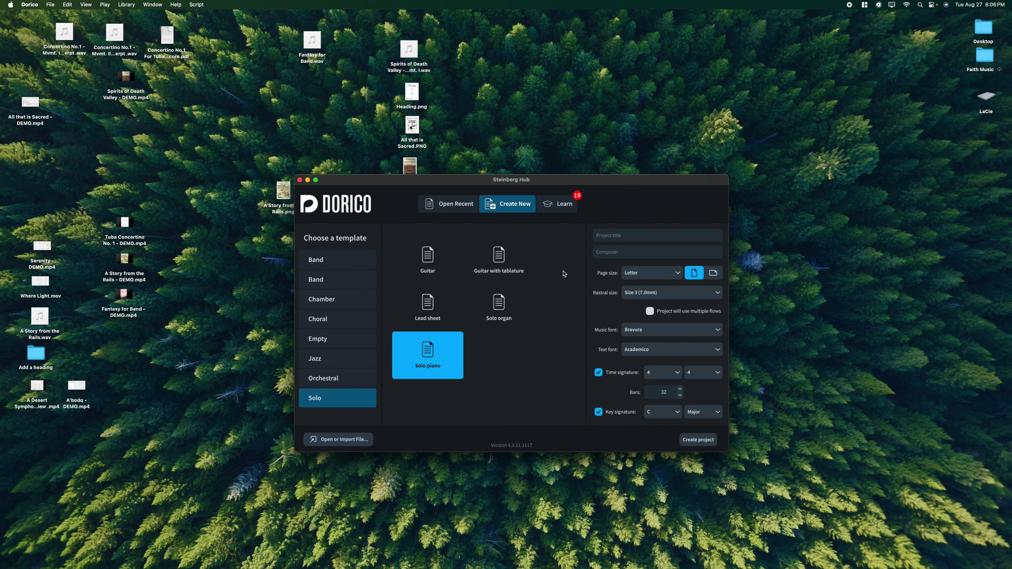
Choose the Empty template, title the project Beginning and enter the composer's full name.
click(334, 350)
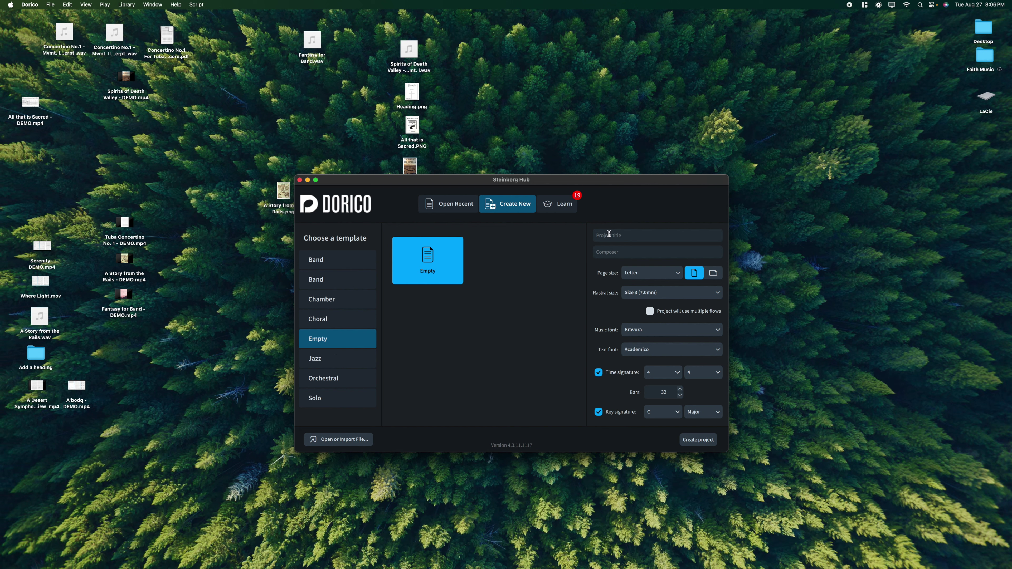
click(702, 238)
text(Beginninbg)
key(BackSpace)
text(Ethan)
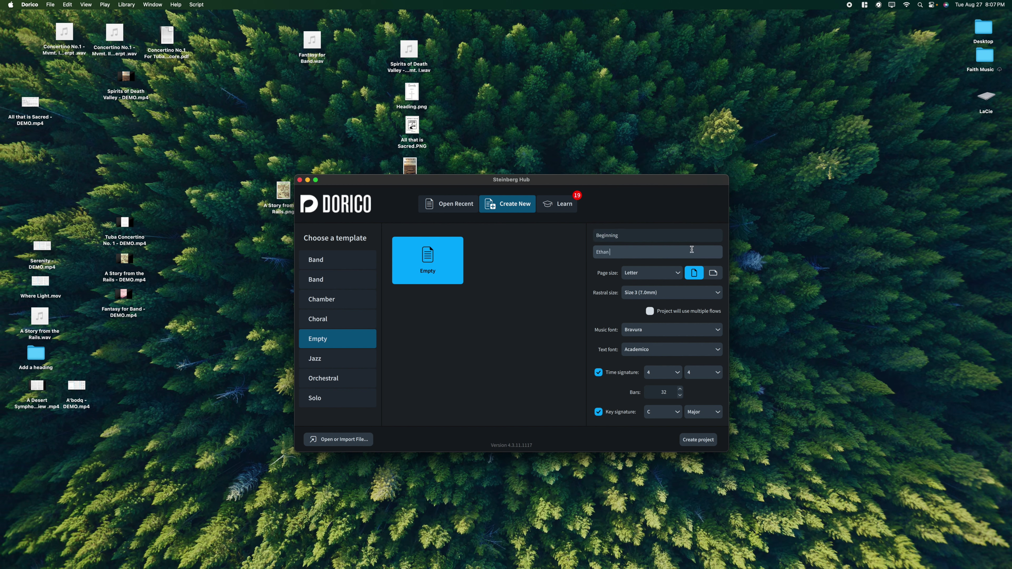
text( Brownn)
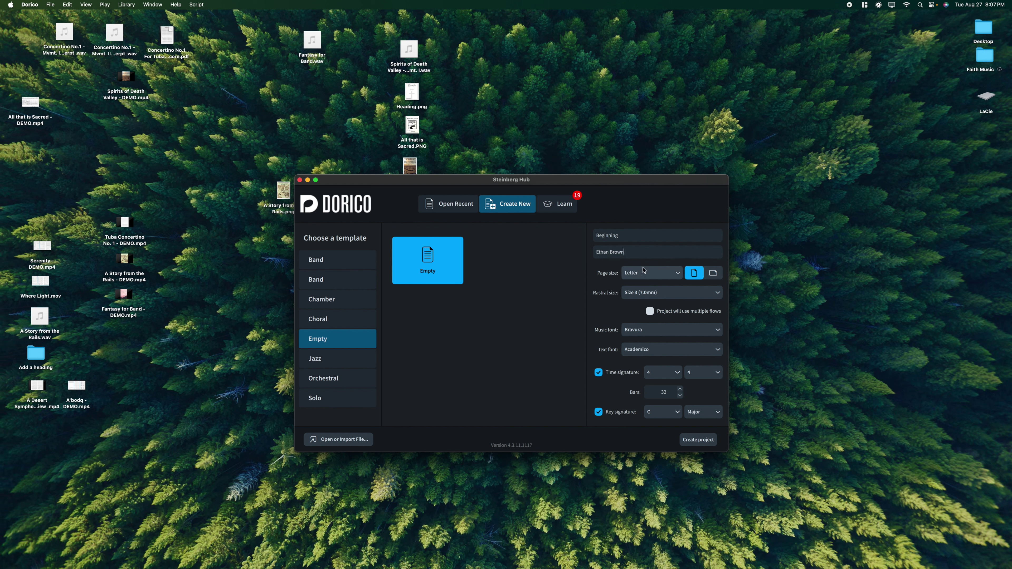
Examine the page size, rastral size and music font options offered for the new project.
click(643, 275)
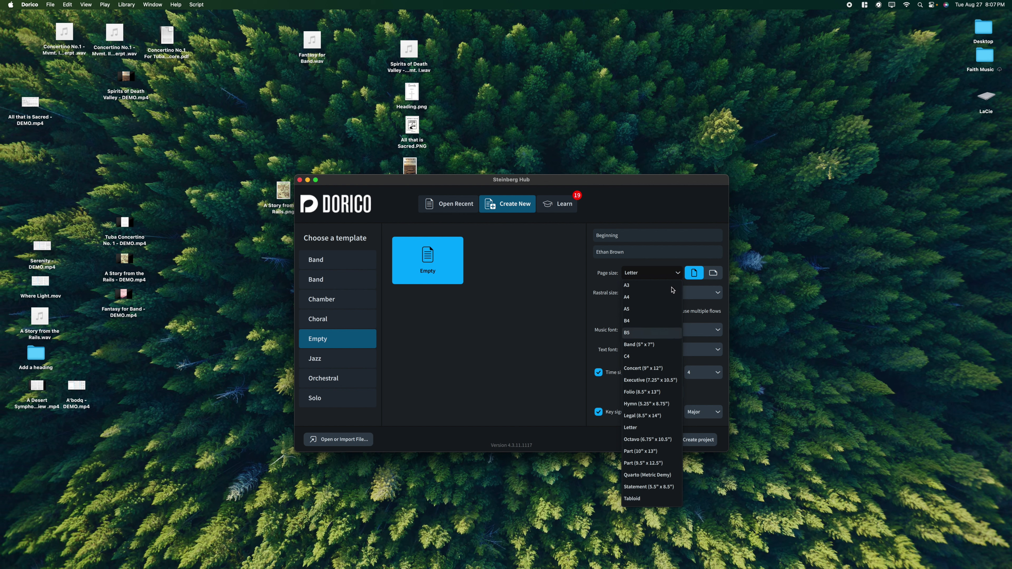
click(655, 275)
click(655, 275)
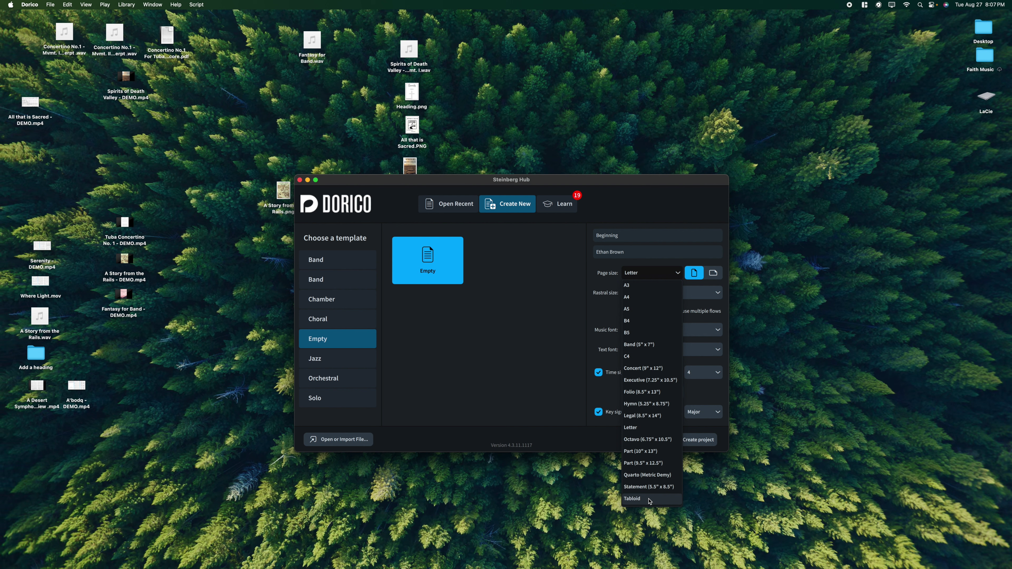
click(668, 276)
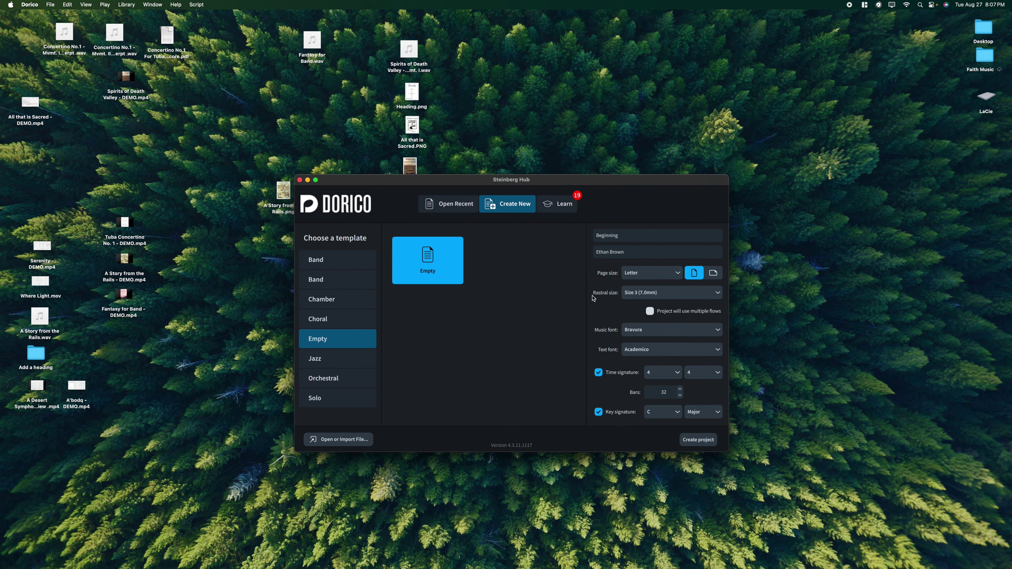
click(638, 293)
click(650, 293)
click(645, 334)
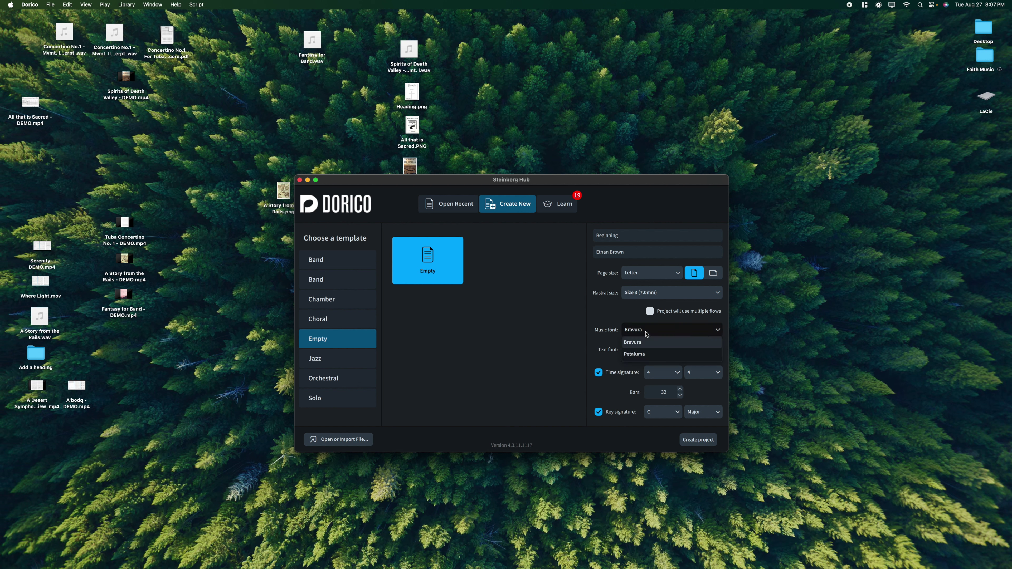
click(639, 344)
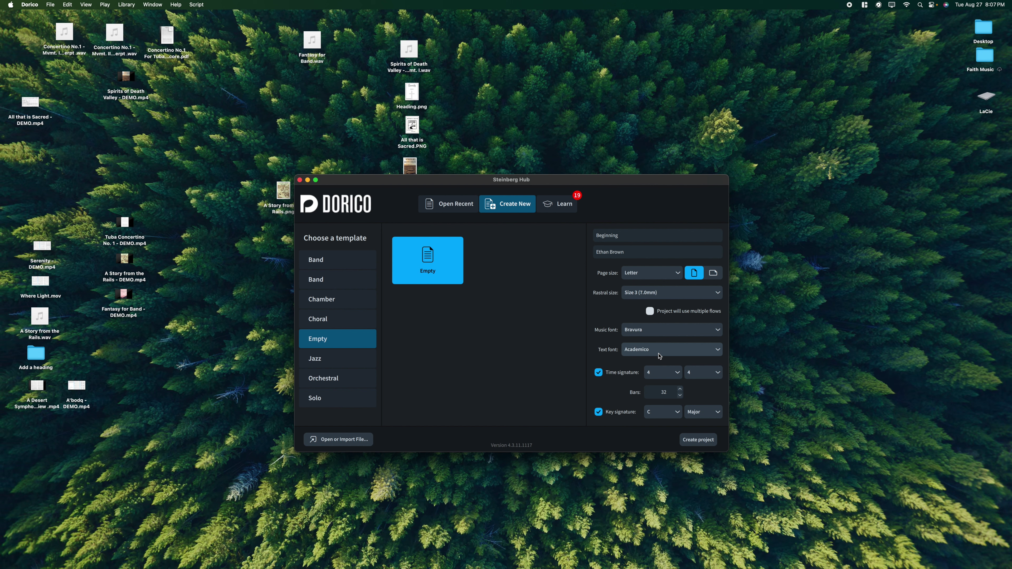
Set the project length to 30 bars, create the project and enlarge its window to fill the screen.
double_click(671, 394)
text(3)
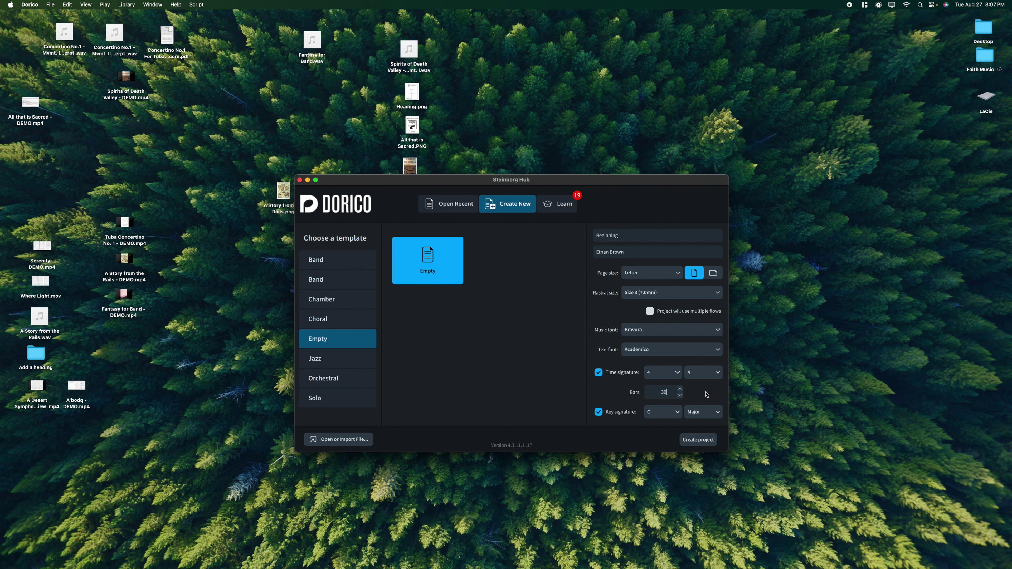
click(697, 446)
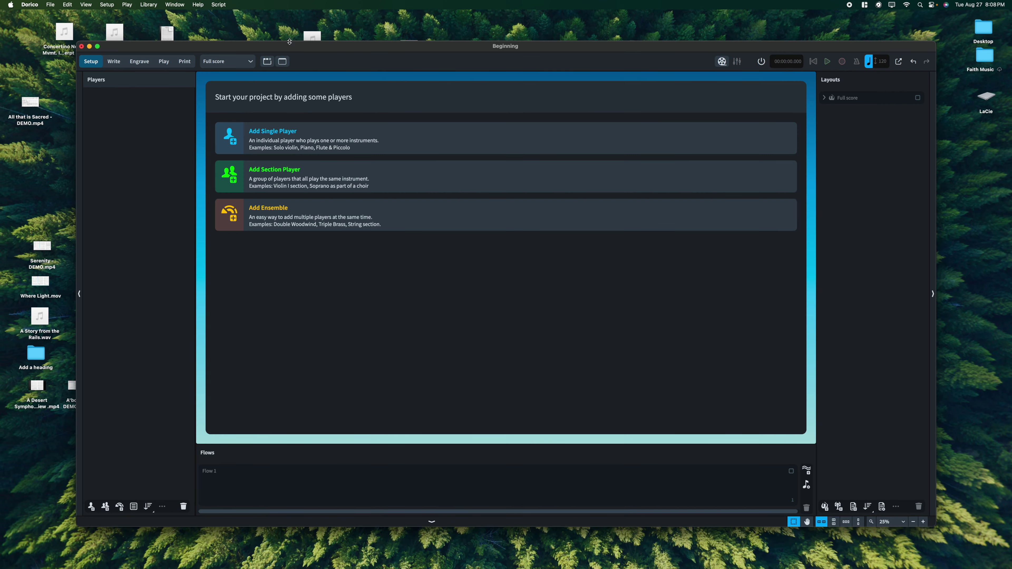
drag(430, 43, 479, 4)
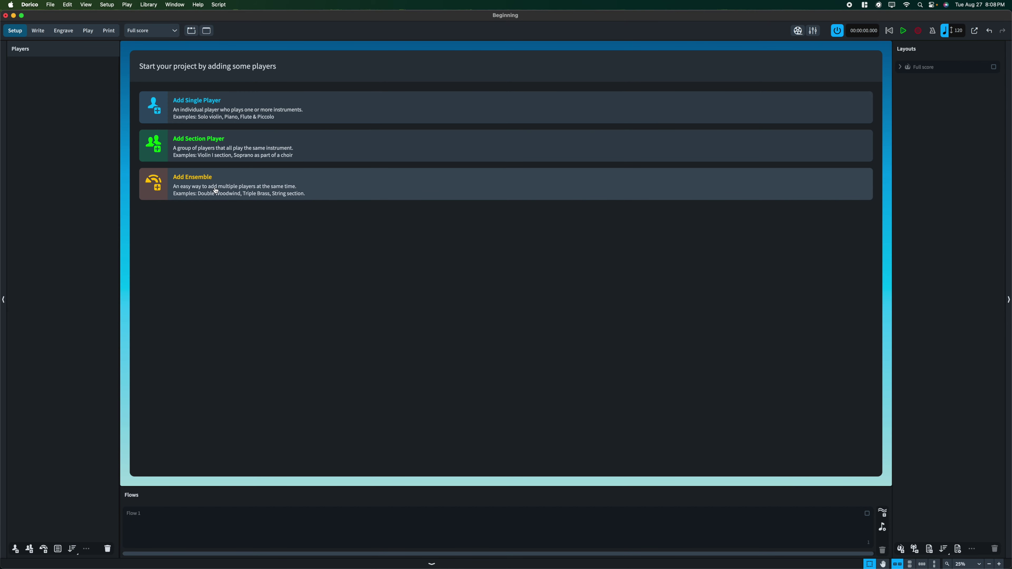
Start adding an ensemble, choose the Wind Band preset from the Woodwind/Brass category and review its full instrument list.
click(154, 184)
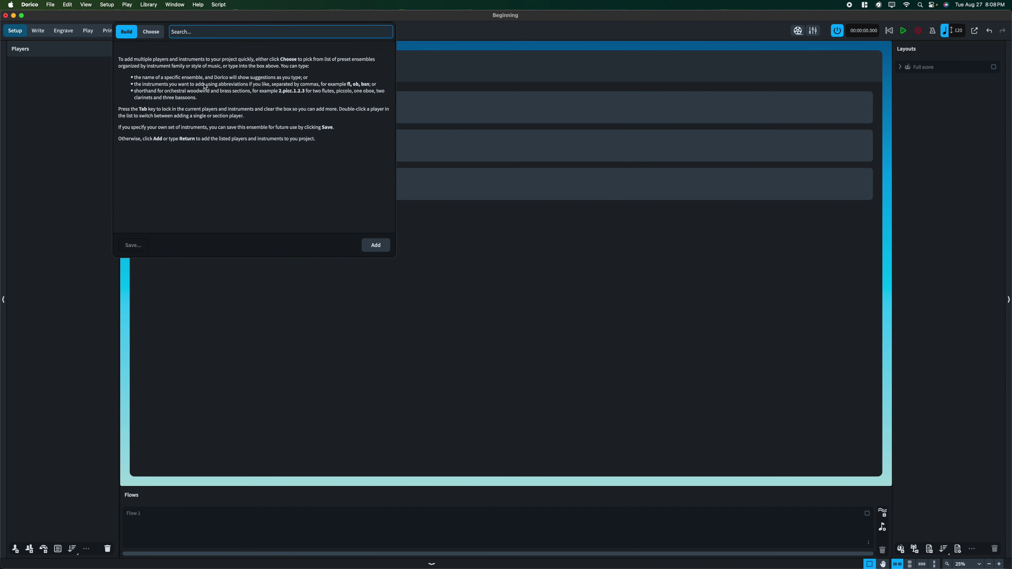
click(156, 35)
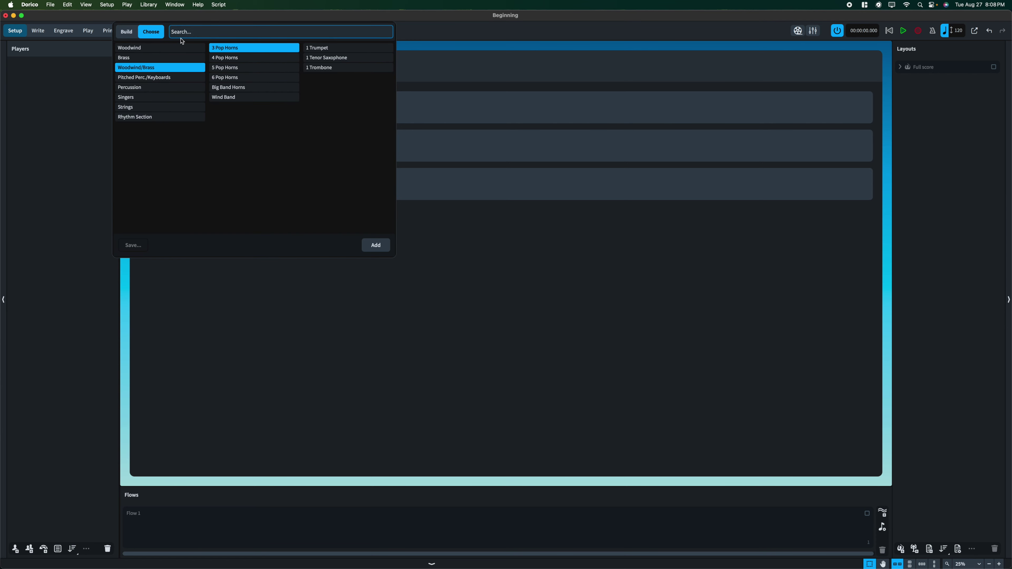
click(255, 97)
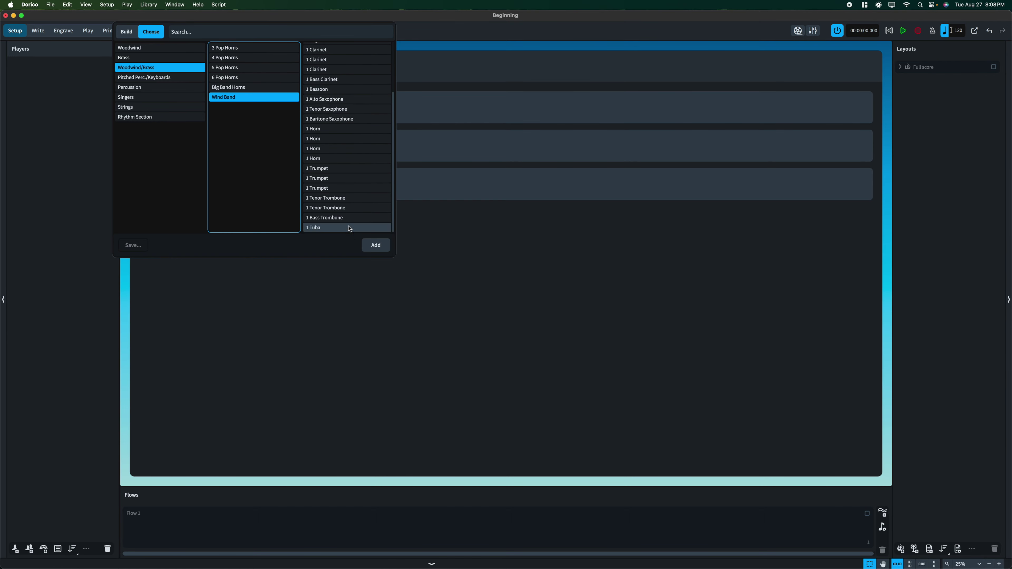
scroll(349, 228, down, 3)
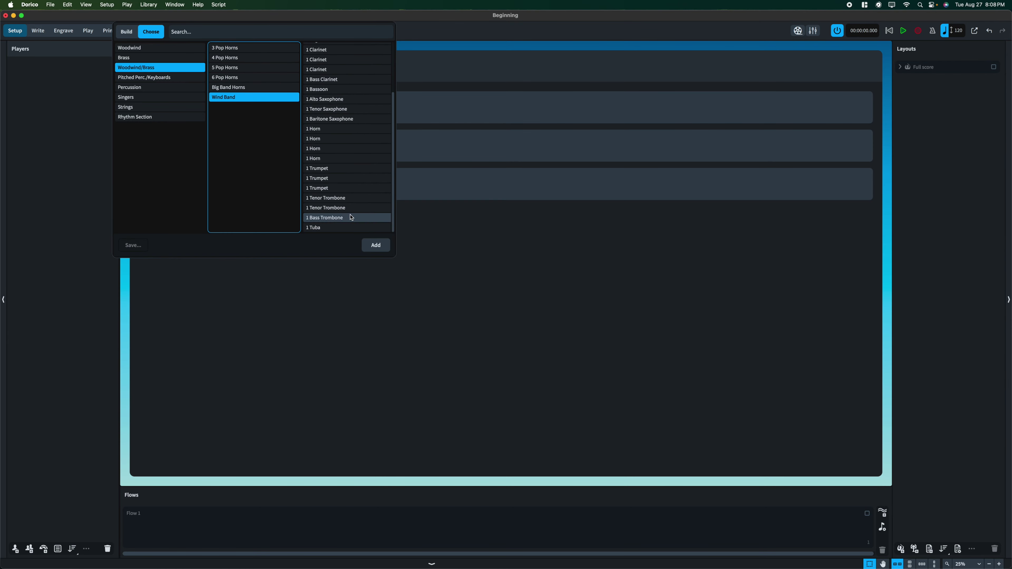
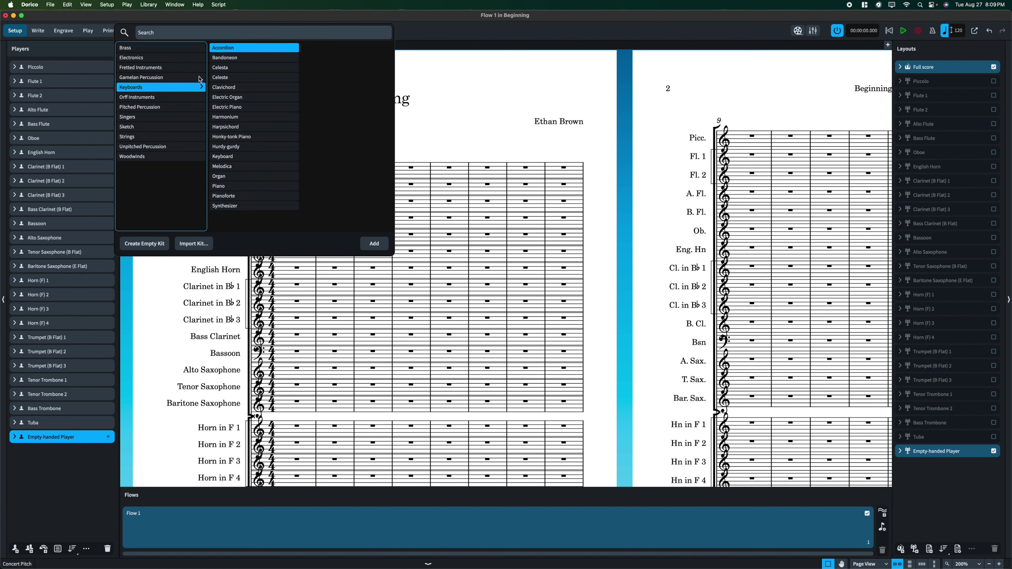
Give the empty-handed player the Timpani from the pitched percussion instruments, using the Default variant.
click(161, 107)
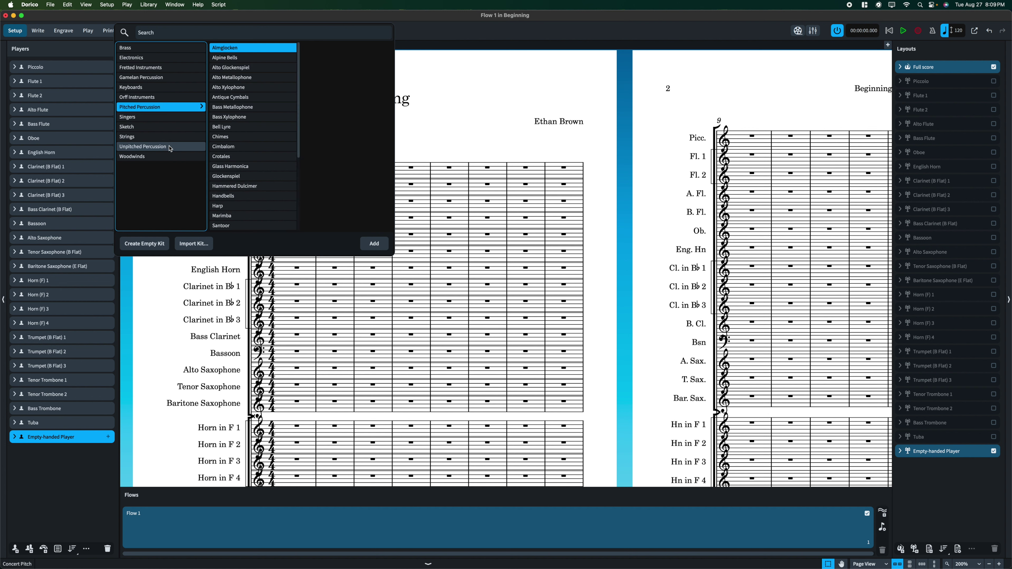
click(160, 147)
click(159, 106)
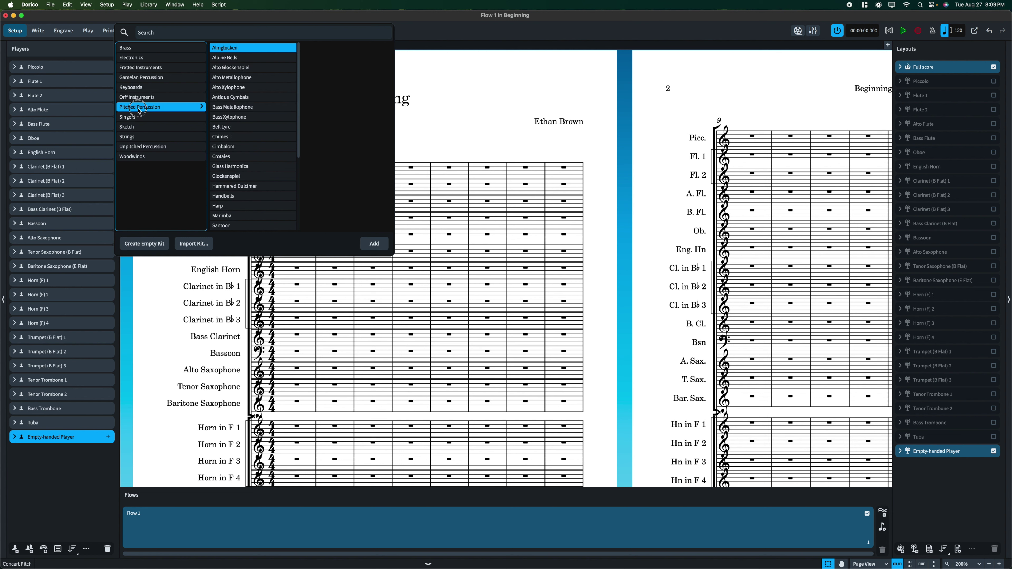
scroll(240, 116, down, 3)
scroll(241, 116, down, 2)
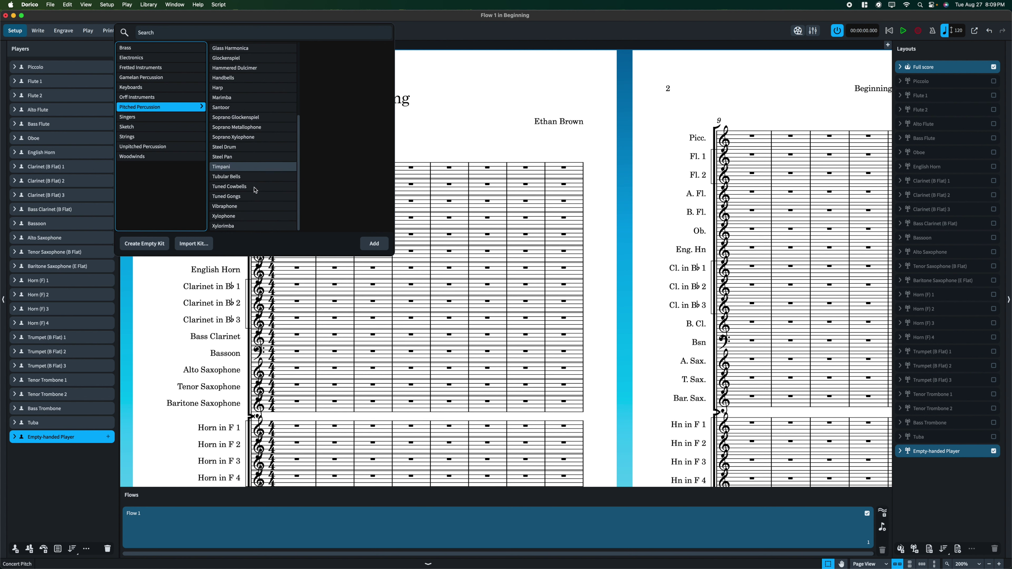
click(243, 167)
click(364, 162)
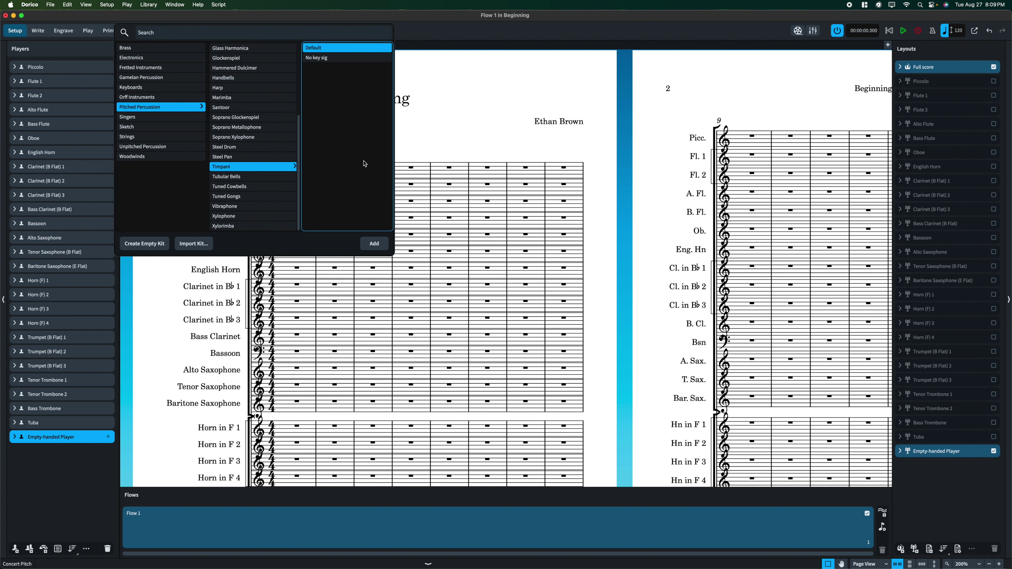
click(374, 243)
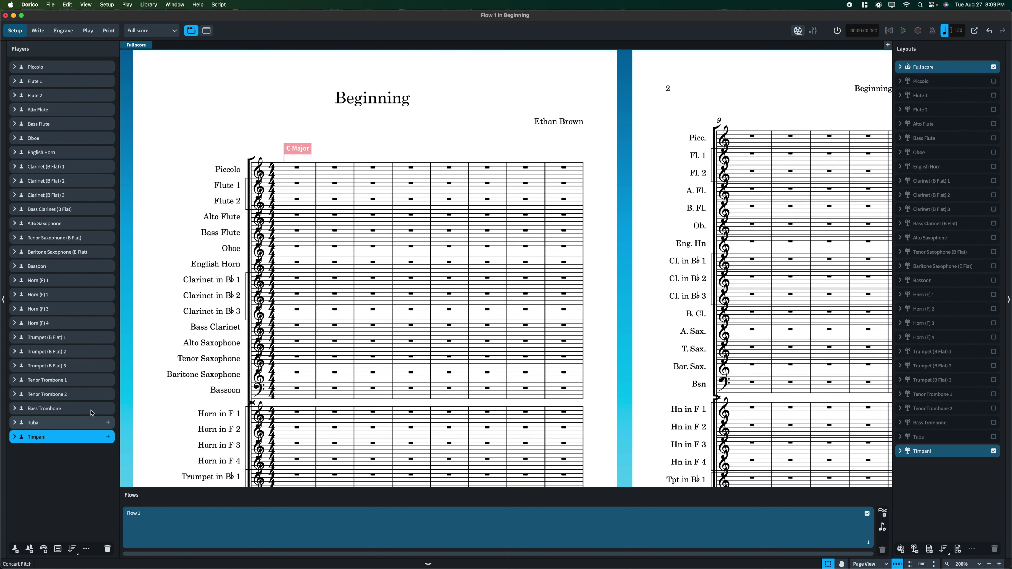
Add another single player with a Bass Drum from the unpitched percussion instruments.
scroll(194, 369, down, 5)
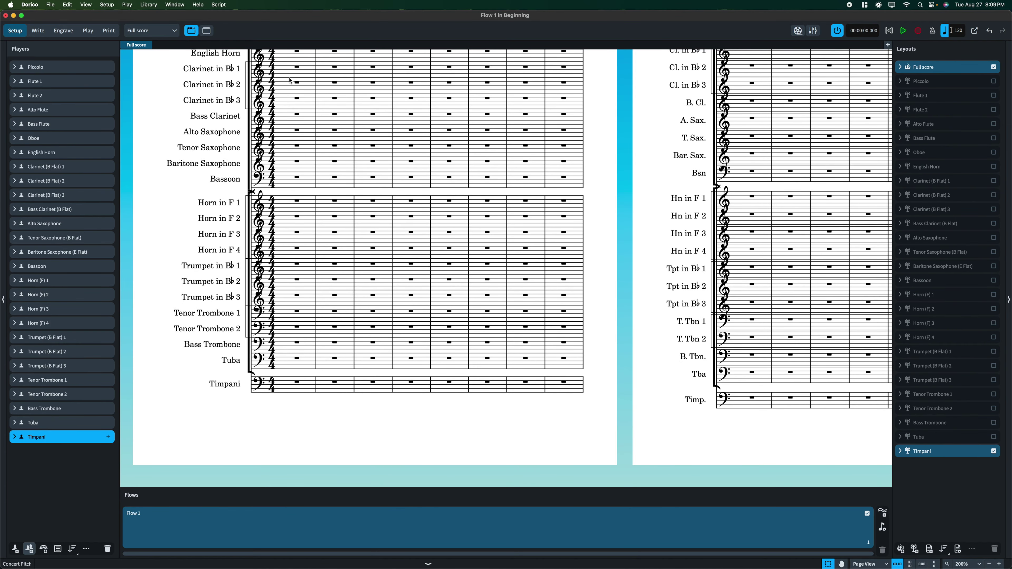
key(shift+p)
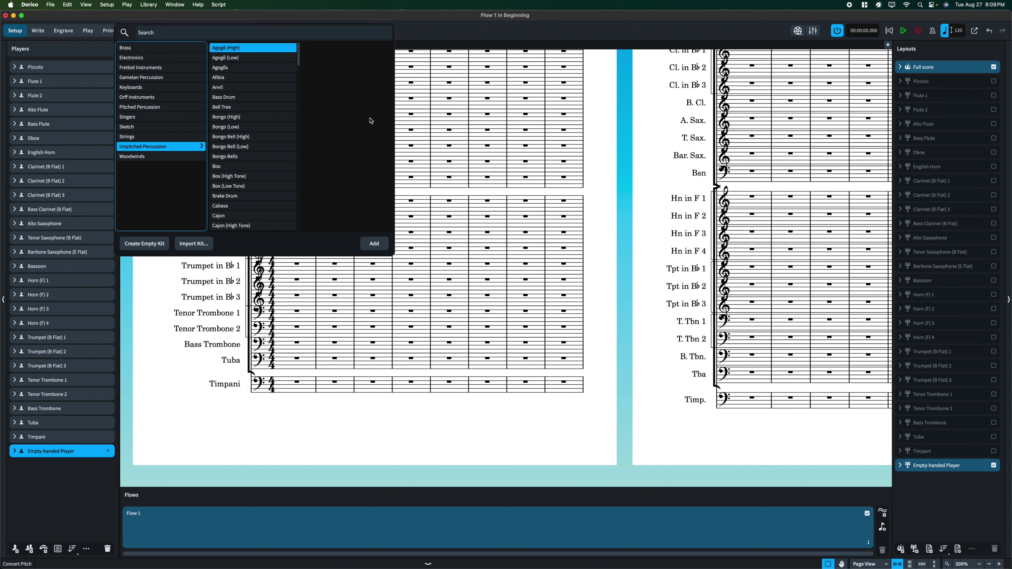
click(251, 98)
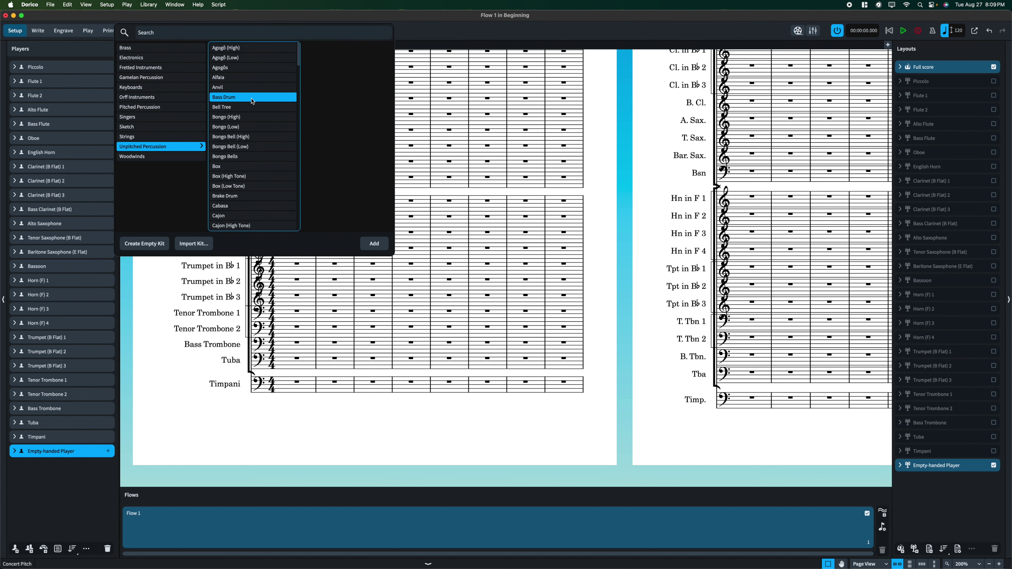
click(374, 243)
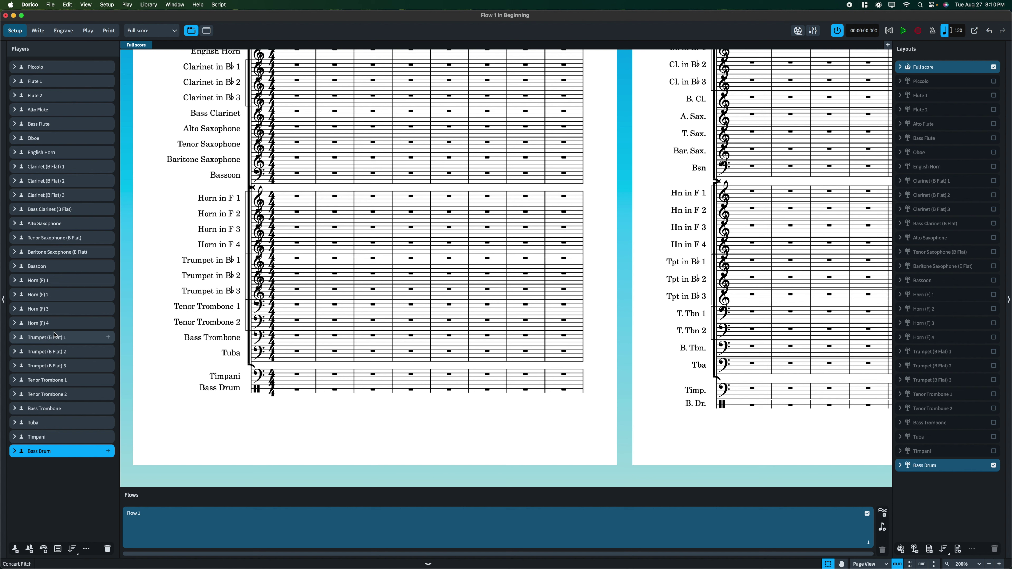
Try moving Trumpet 1 alone and all three trumpets together above Horn 1 in the player order, undoing each move.
drag(59, 338, 64, 277)
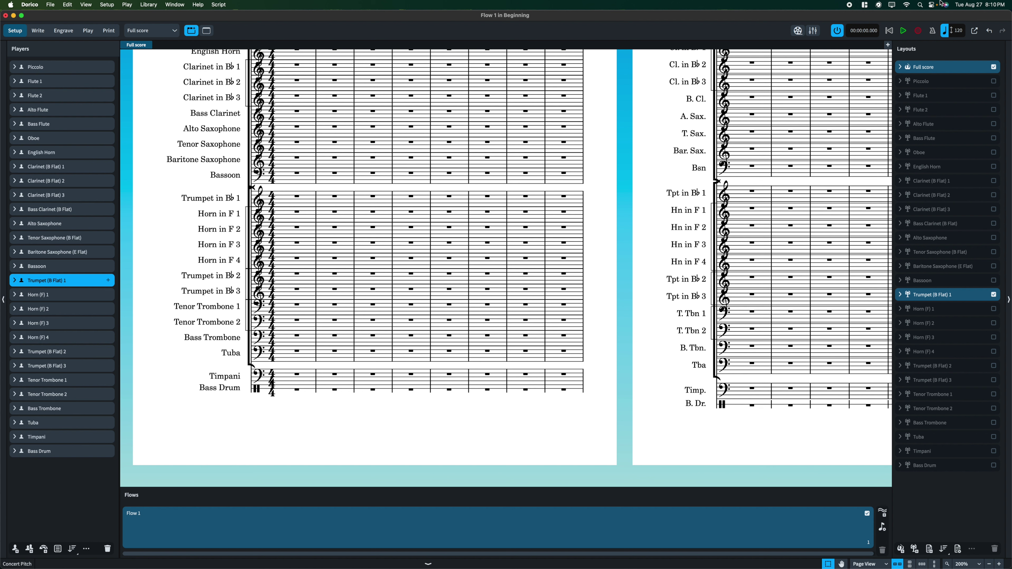
click(989, 30)
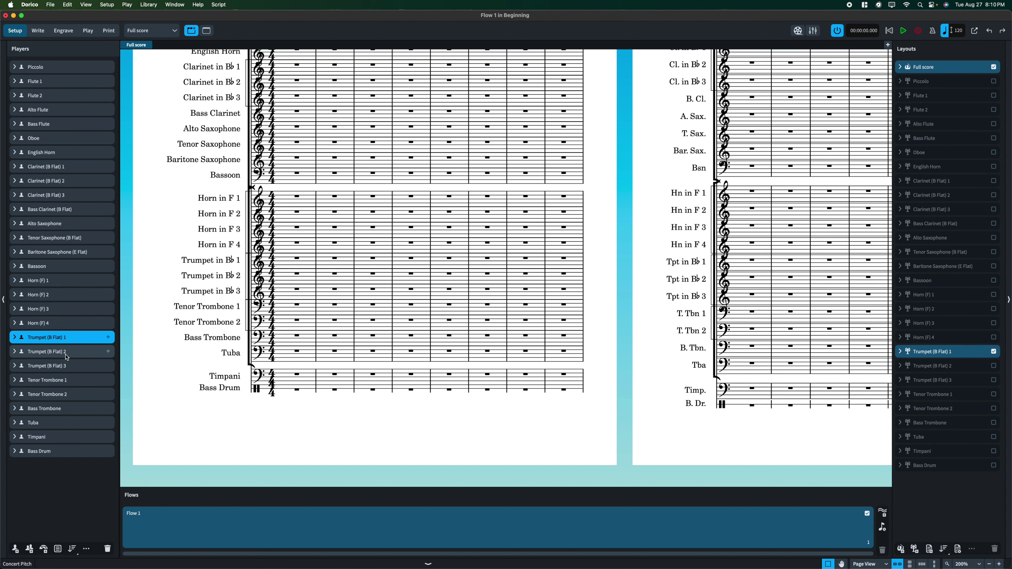
shift+click(68, 367)
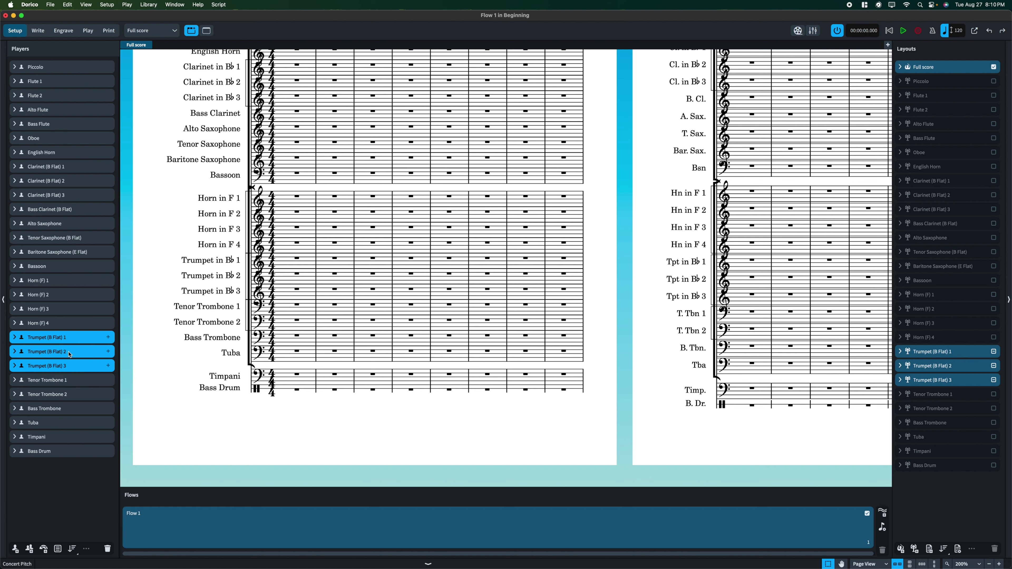
drag(67, 339, 52, 279)
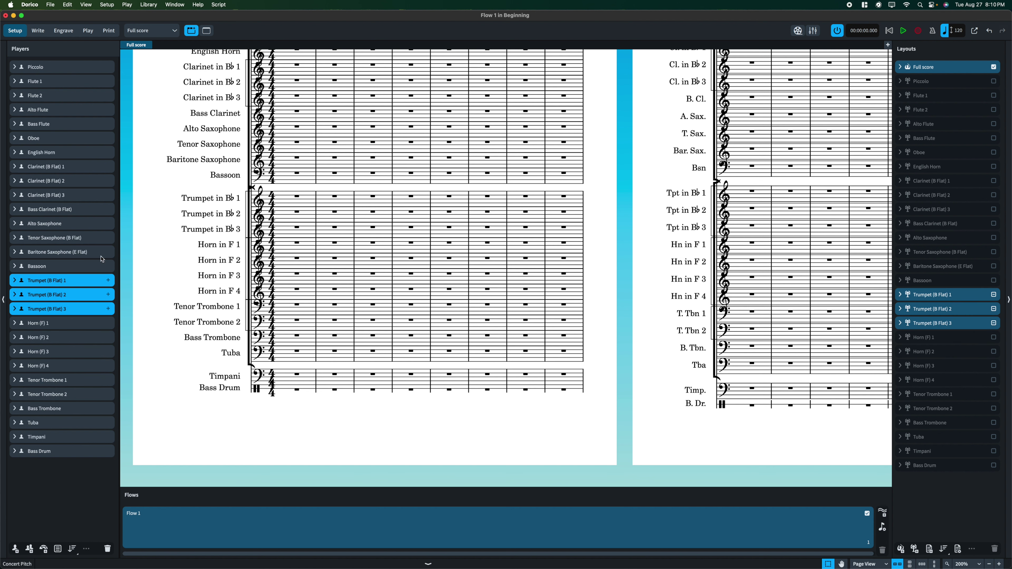
key(super+z)
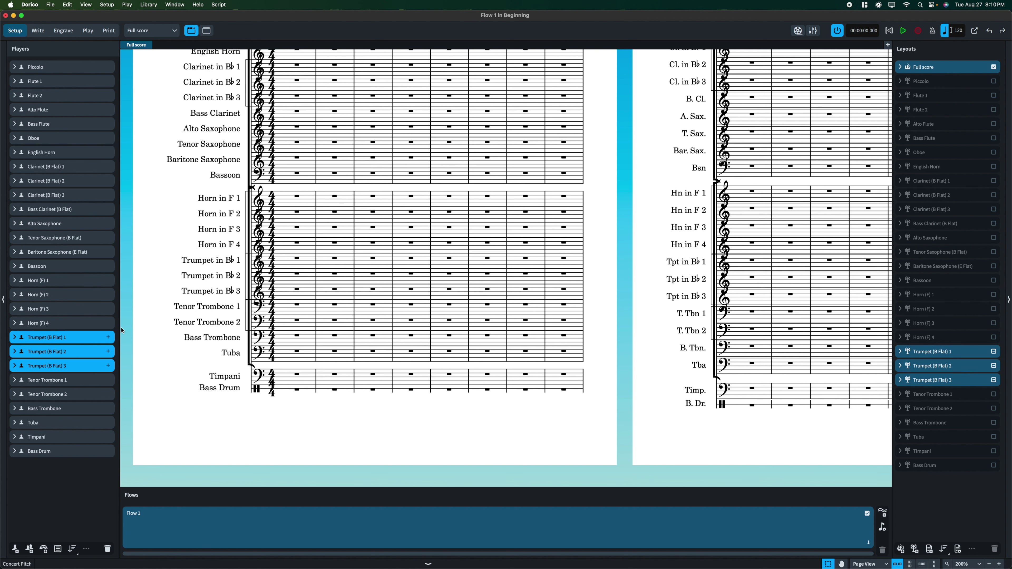
click(85, 341)
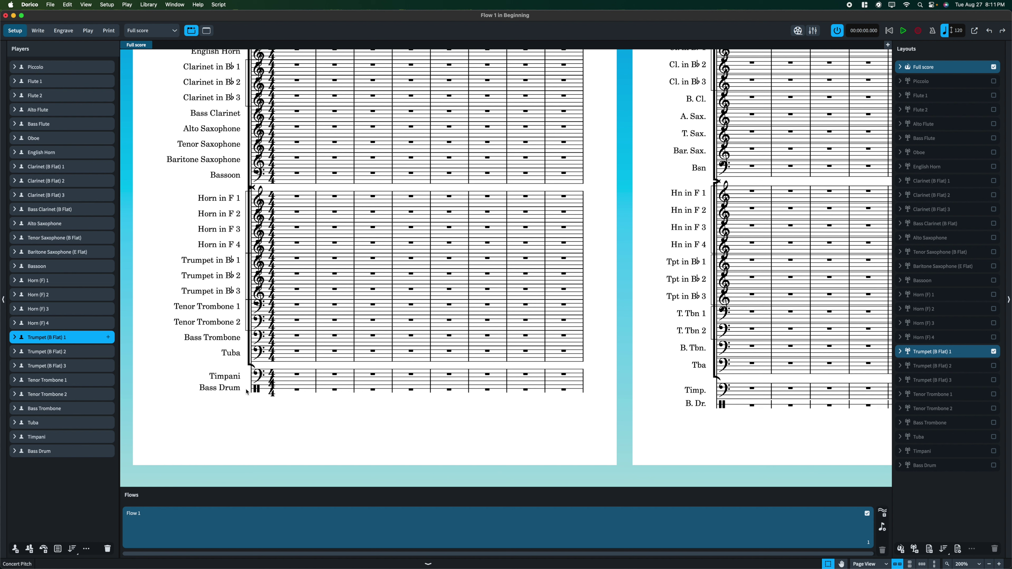
Inspect the full and short instrument name settings of the Bass Drum and cancel the name editing.
click(25, 453)
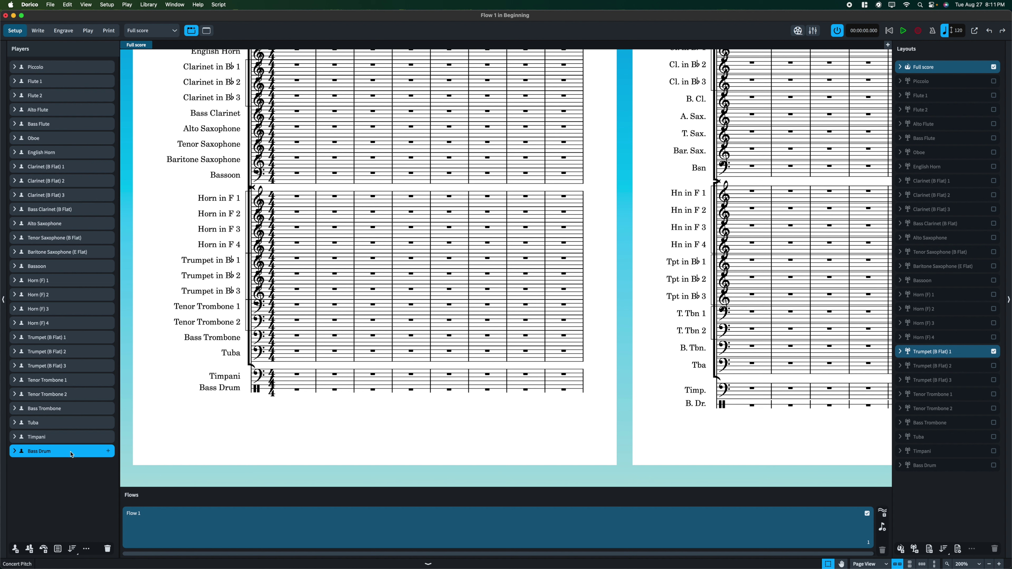
click(15, 451)
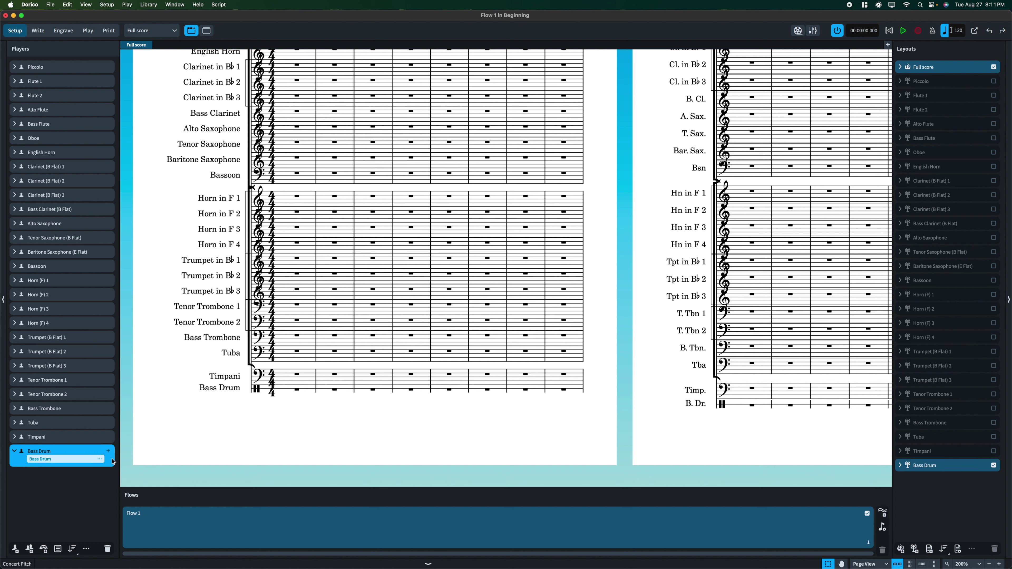
click(101, 461)
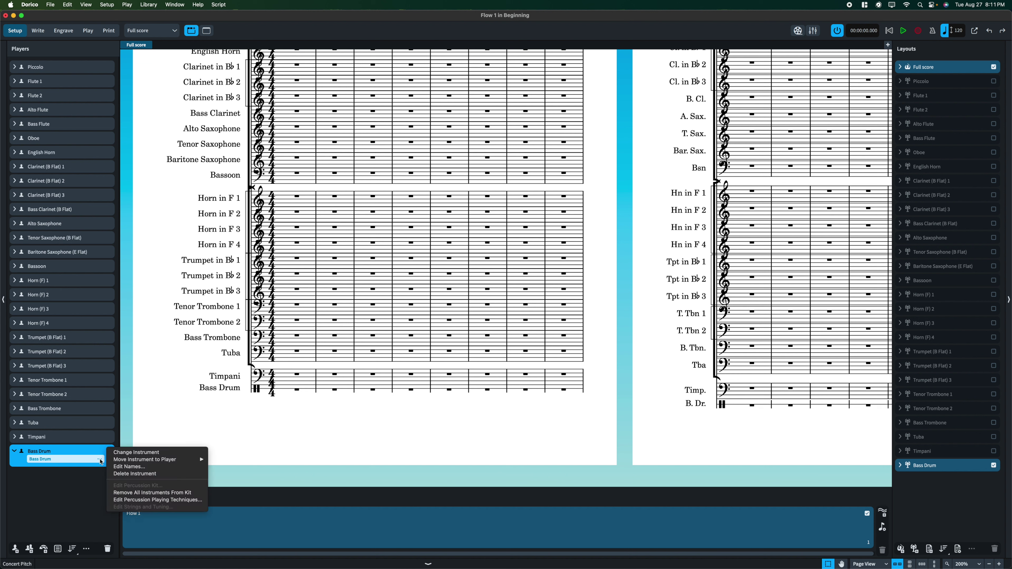
click(129, 466)
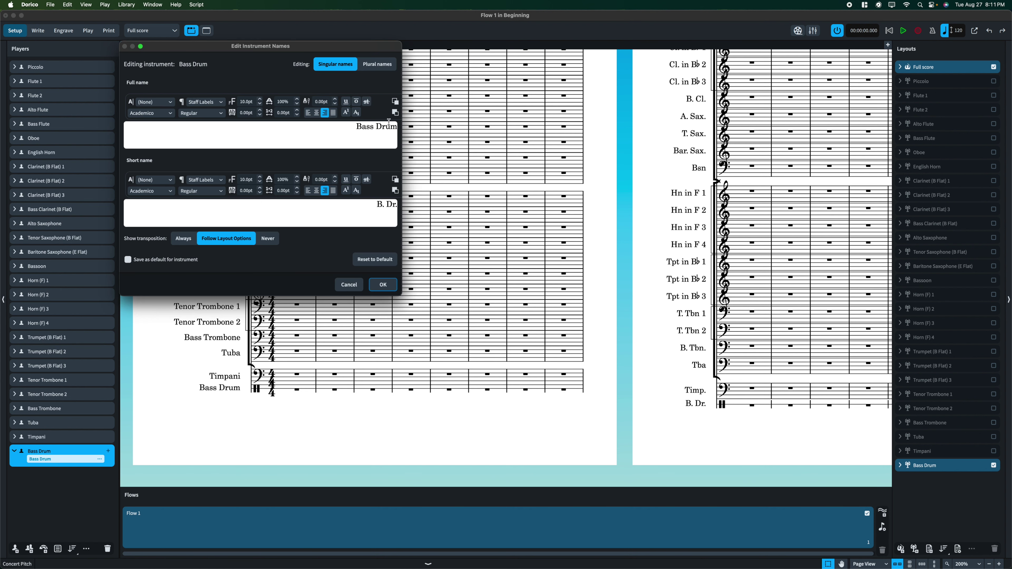
drag(354, 128, 421, 127)
click(356, 128)
click(348, 285)
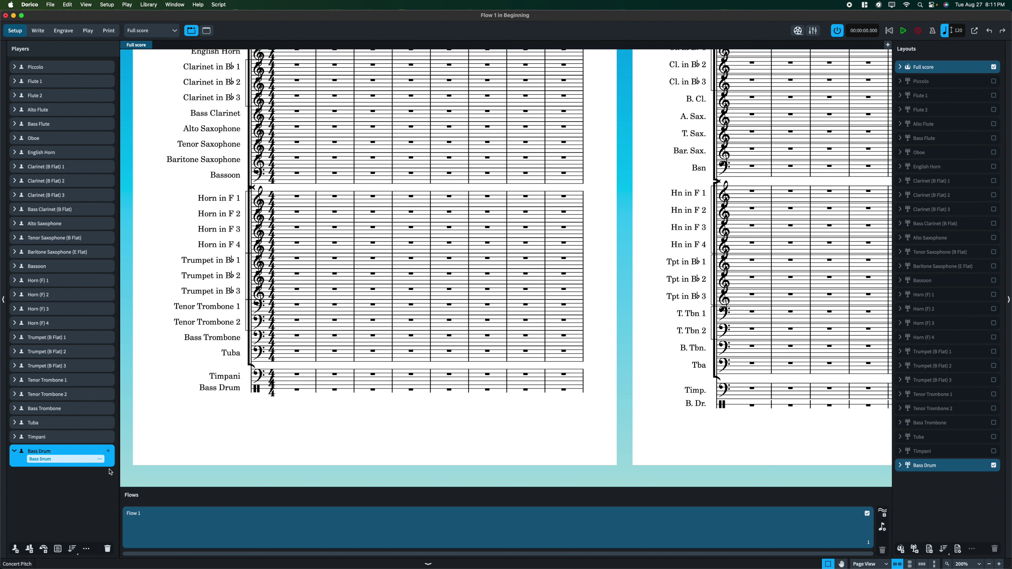
click(14, 451)
Rename the Bass Drum player as Percussion 1.
click(44, 452)
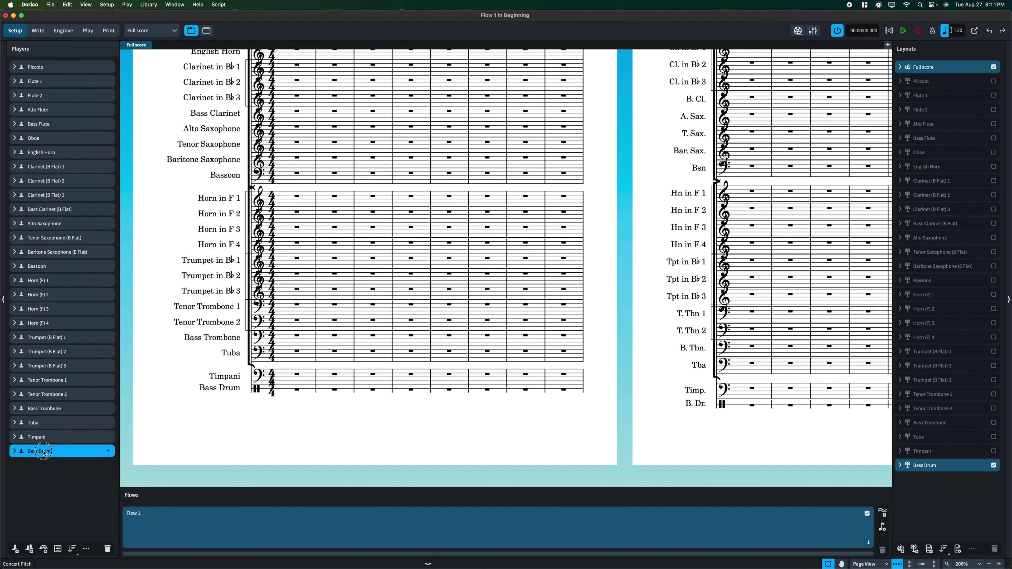
double_click(44, 452)
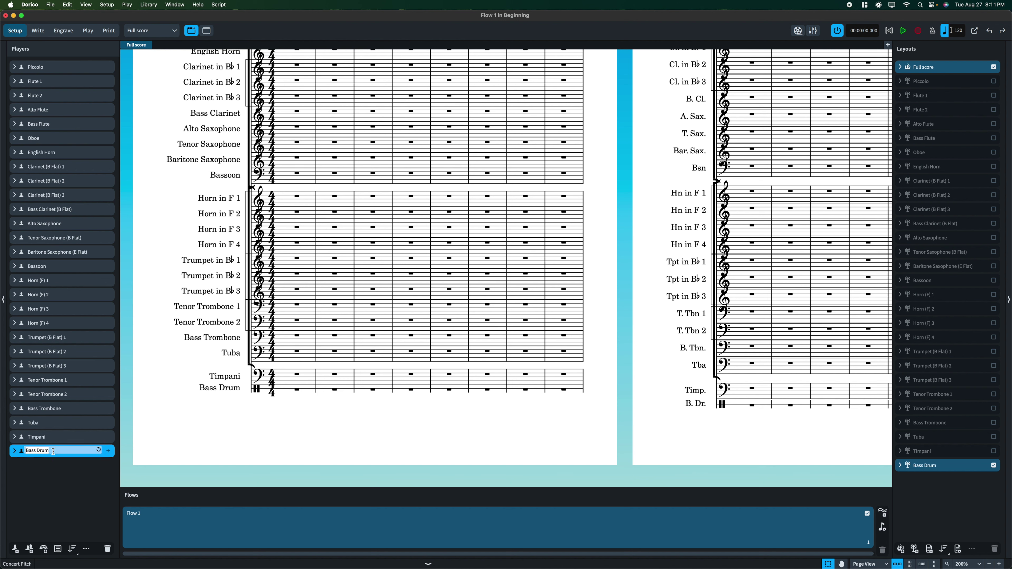
text(Percussion 1)
key(Return)
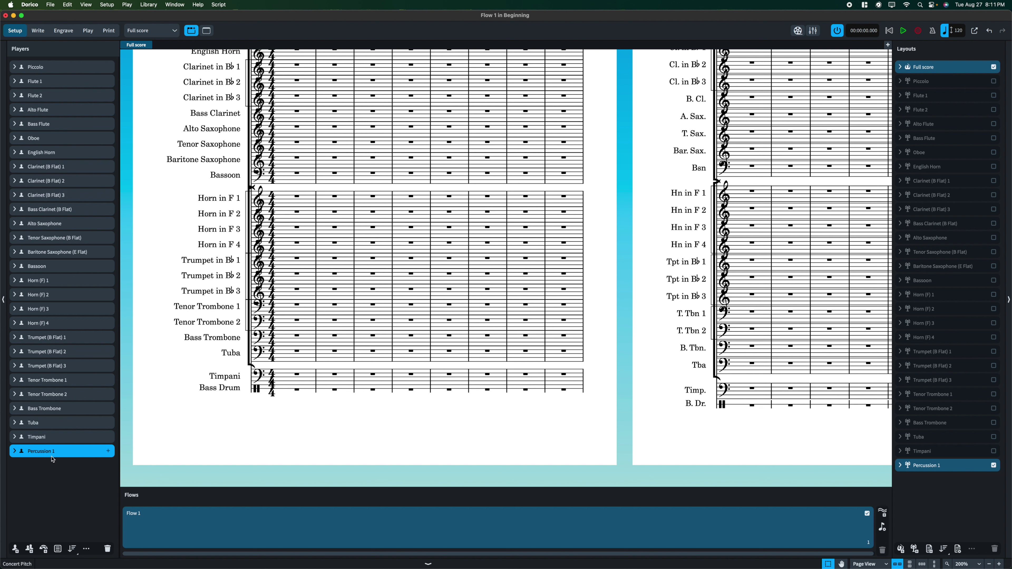
Check which instrument the Percussion 1 player holds and look over the staves in the full score.
click(14, 451)
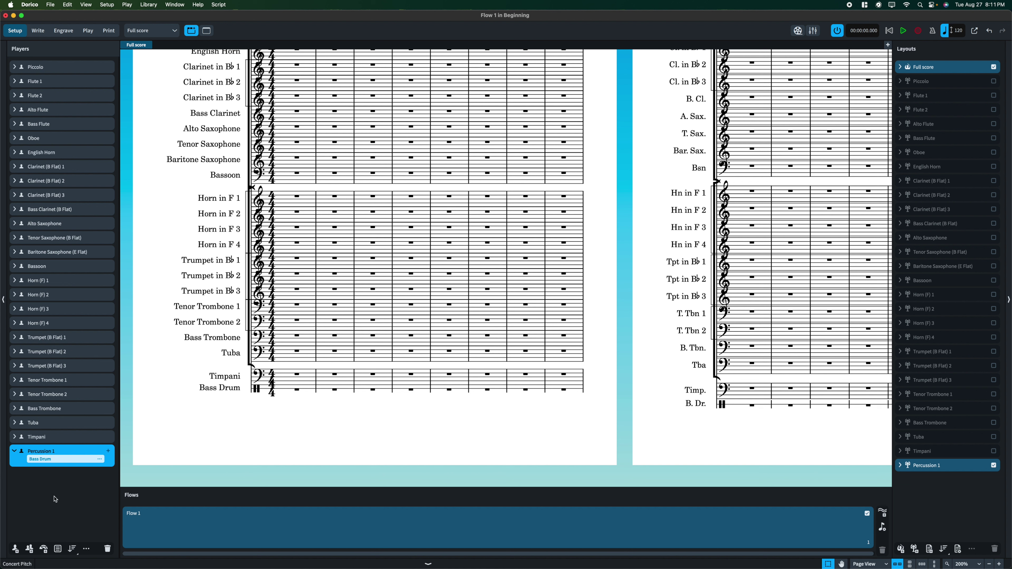
click(14, 452)
click(13, 452)
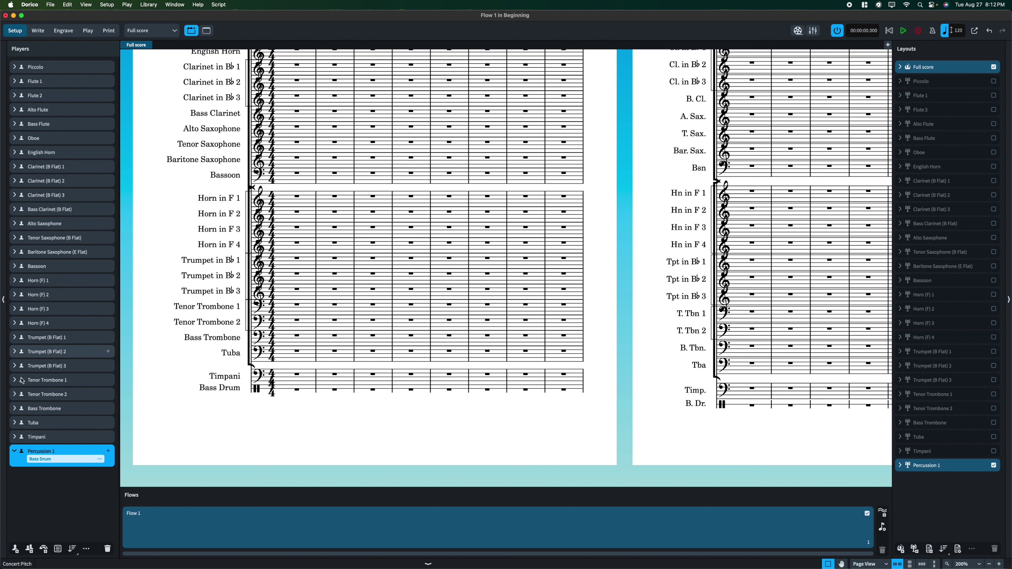
click(12, 452)
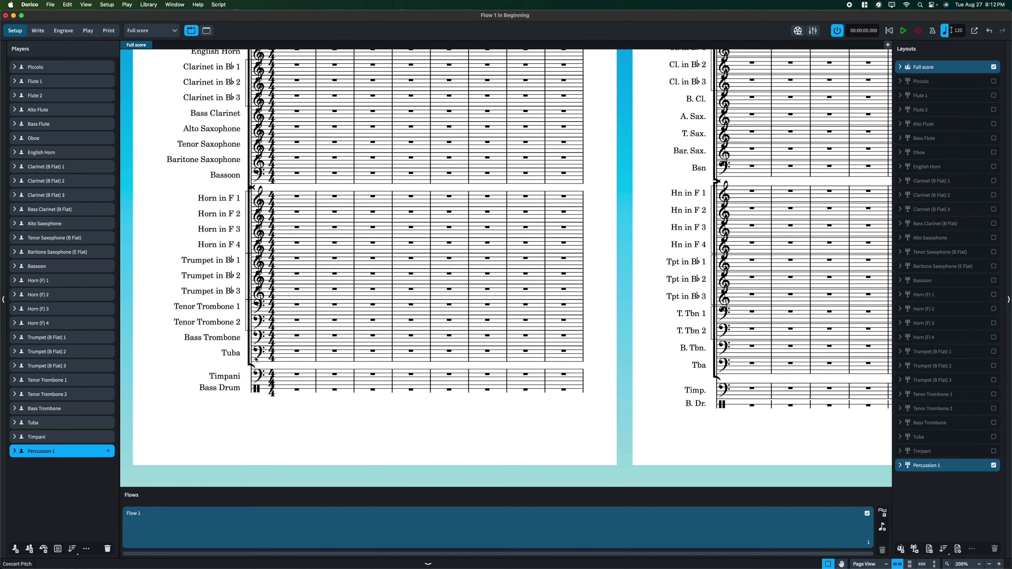
scroll(255, 358, up, 5)
scroll(257, 359, down, 3)
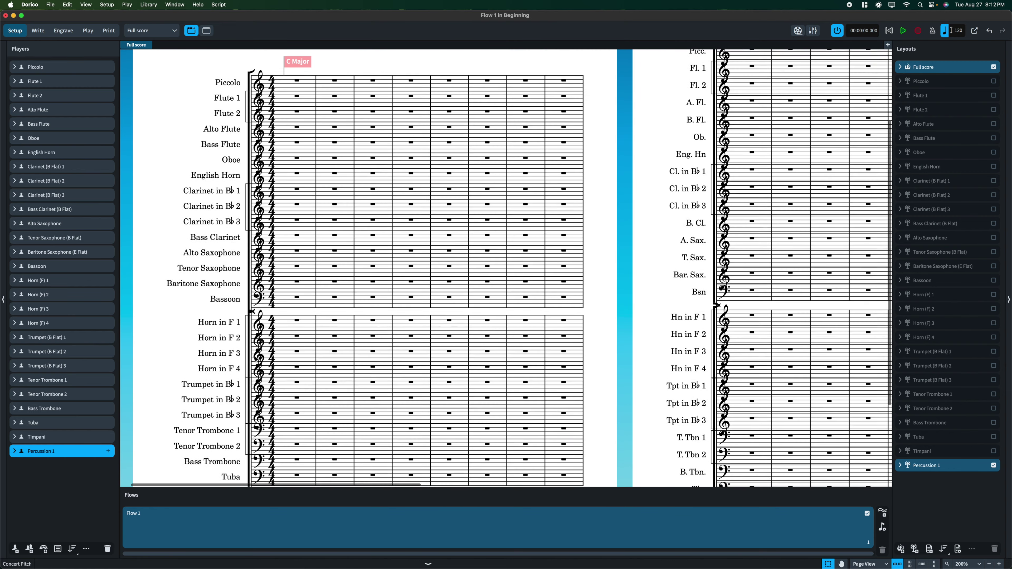
scroll(257, 358, down, 1)
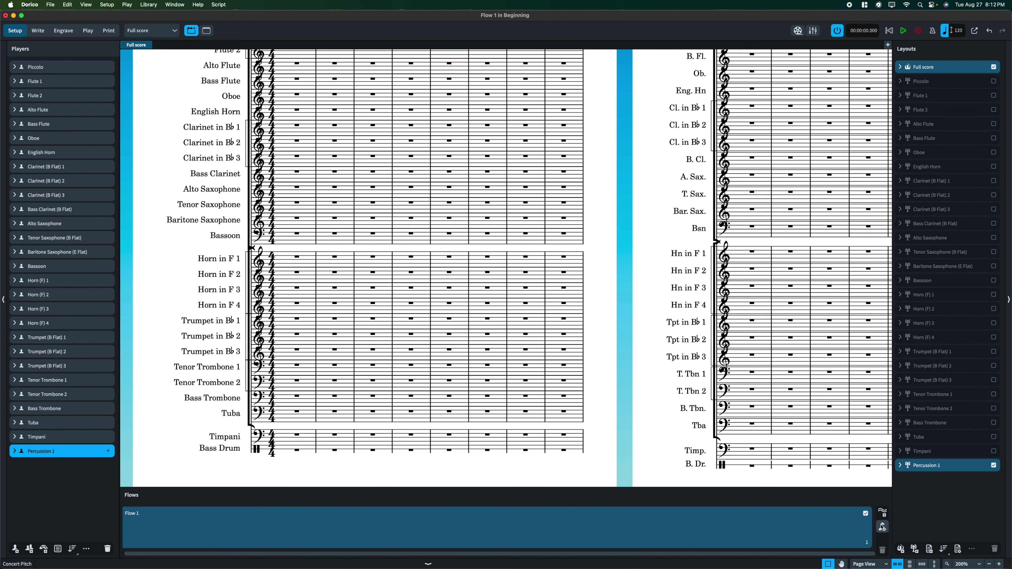
Add a second flow to the project.
click(883, 513)
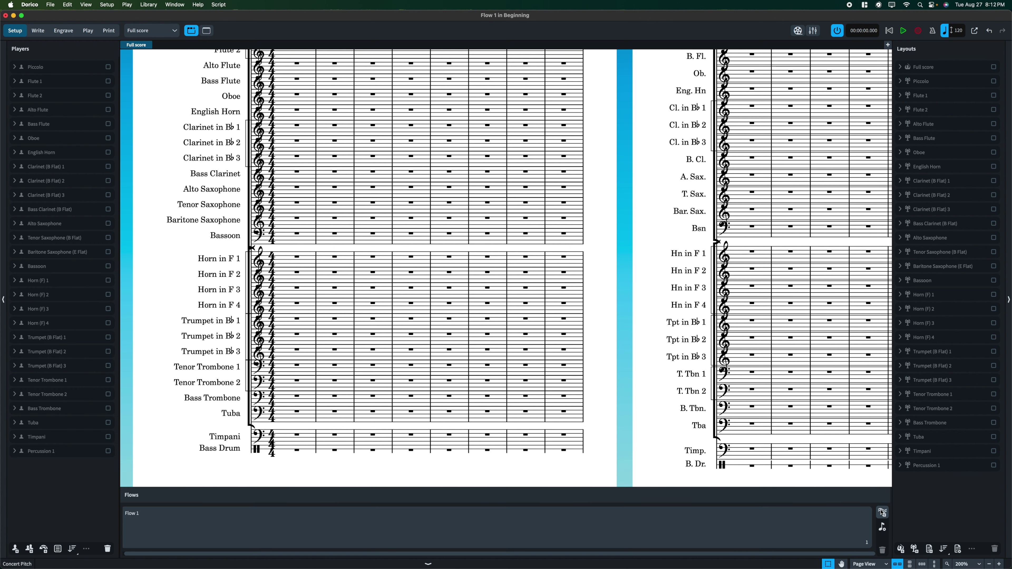
click(883, 513)
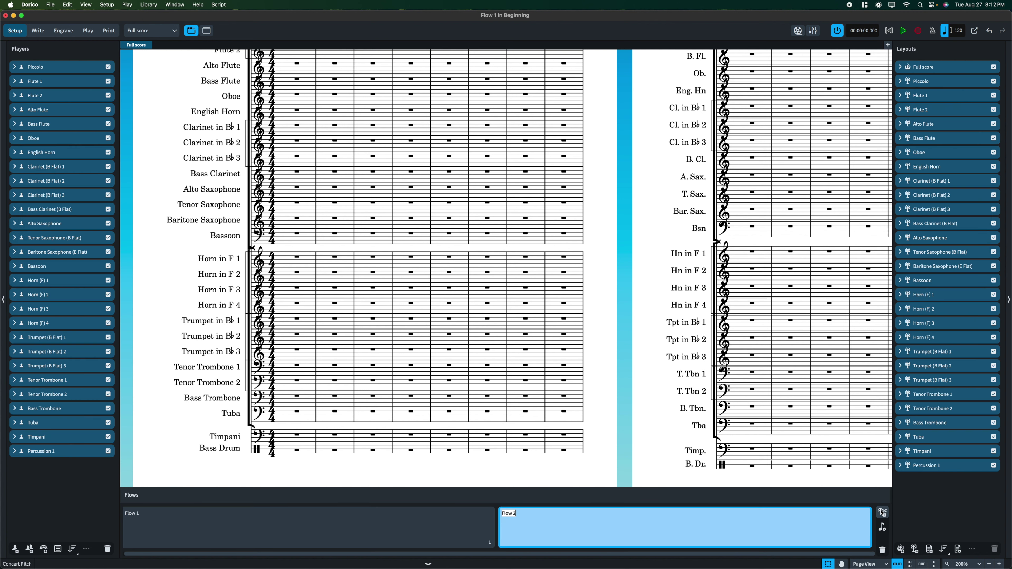
Start deleting Flow 2, cancel the deletion and return to the opening page of Flow 1.
click(528, 515)
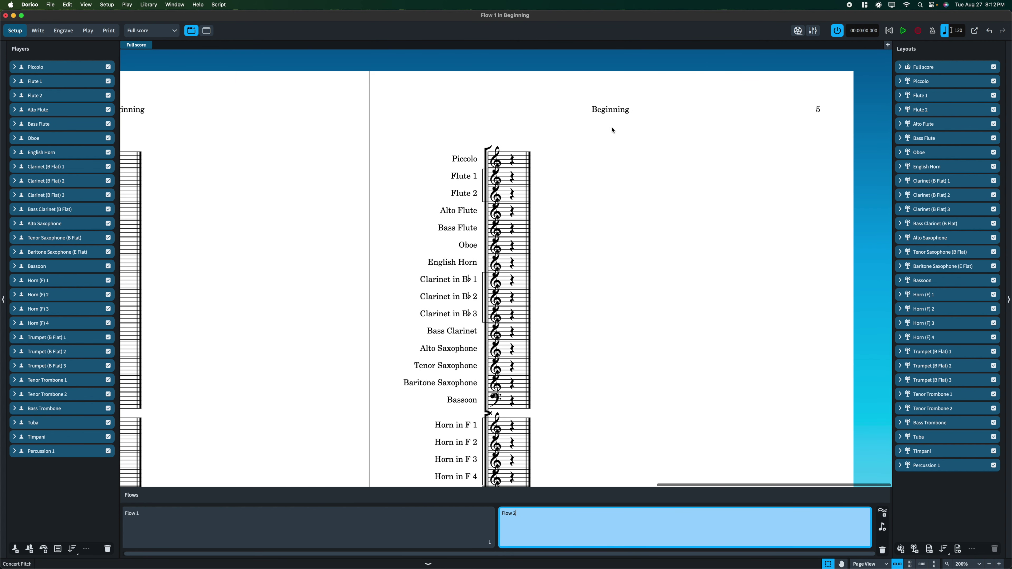
scroll(598, 385, left, 15)
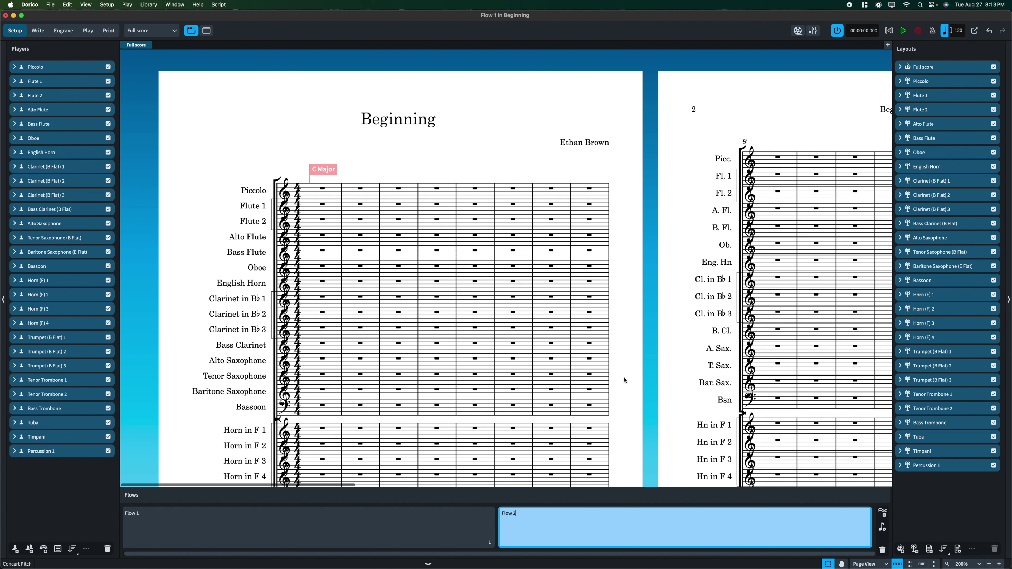
click(887, 551)
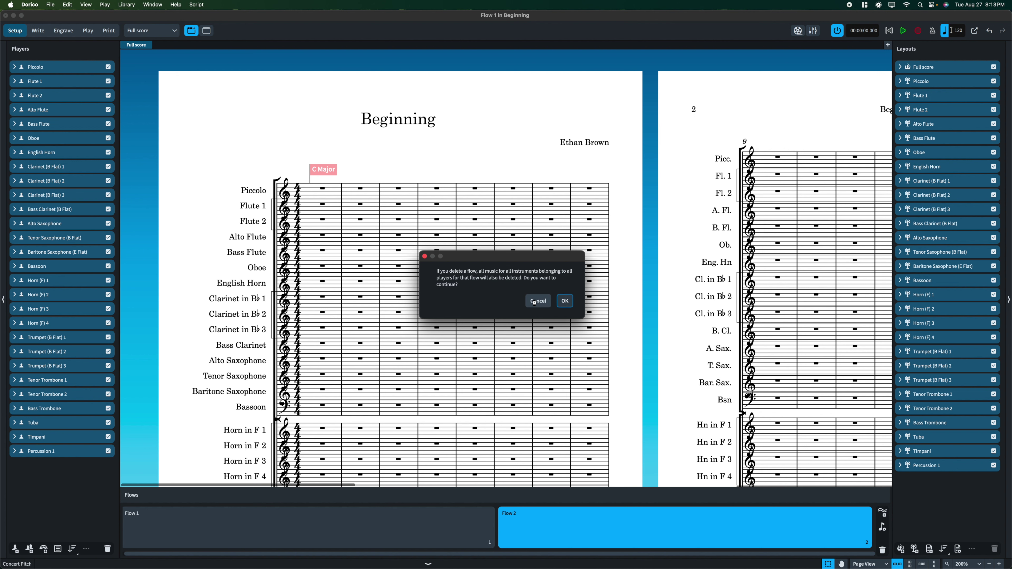
click(549, 302)
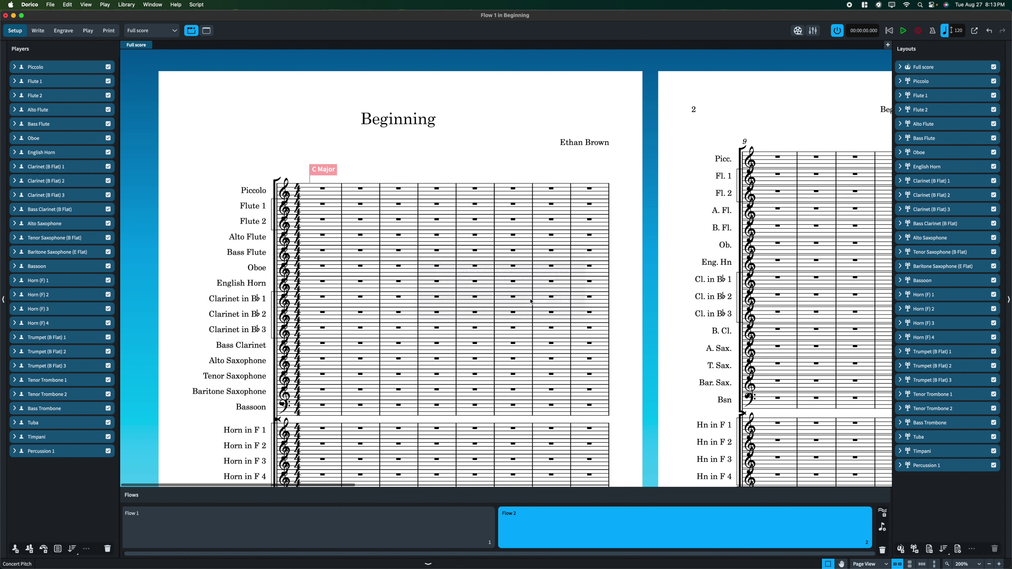
scroll(667, 329, up, 5)
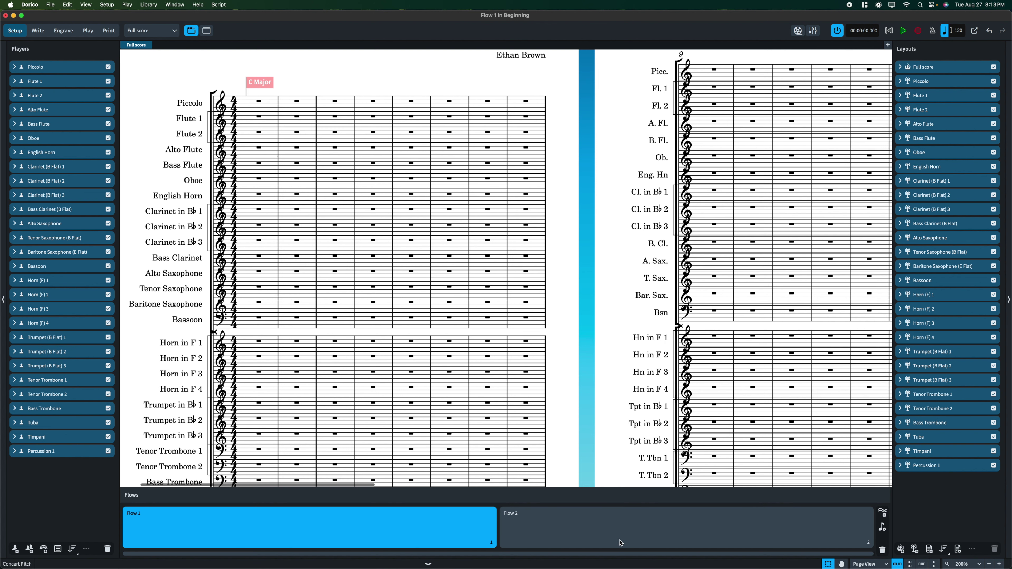
scroll(324, 130, up, 3)
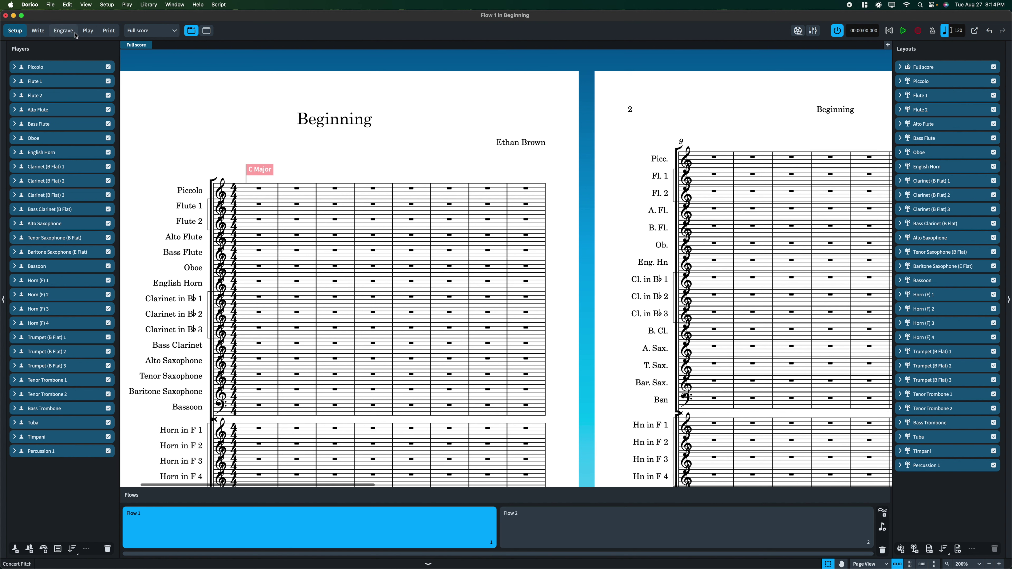
Look through the Setup, Write, Engrave, Play and Print modes and return to Write mode.
click(38, 30)
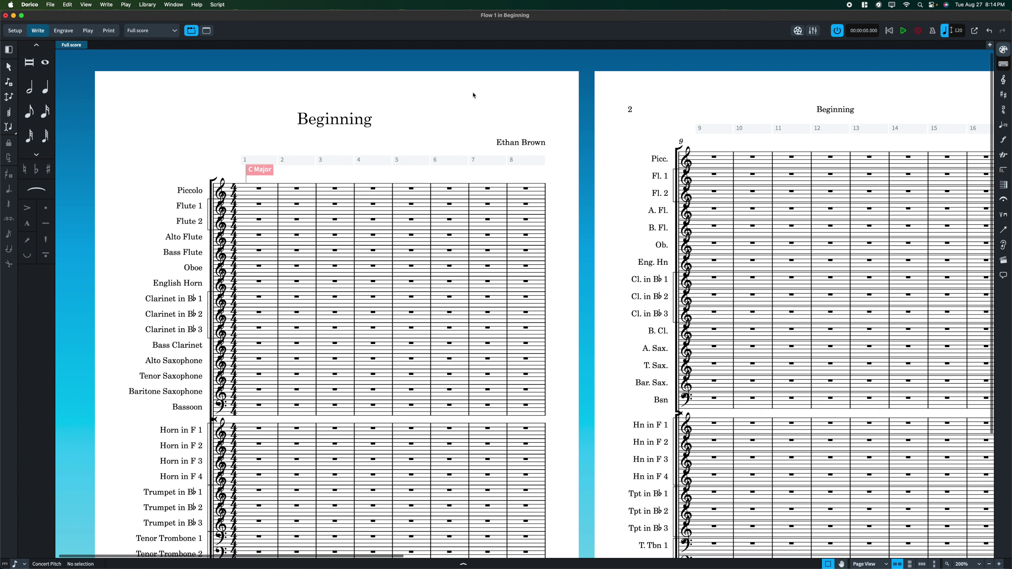
key(super+minus)
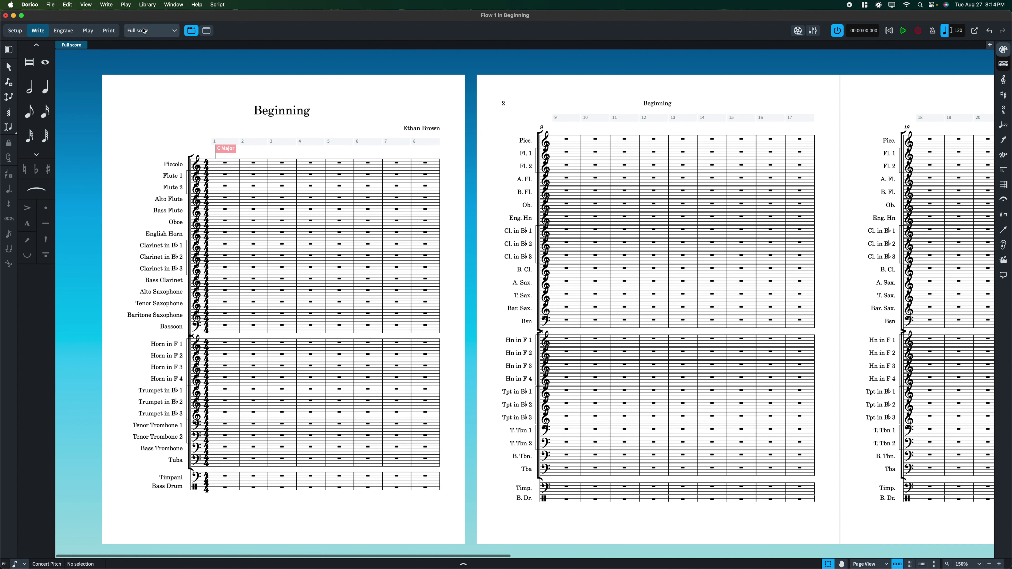
key(super+1)
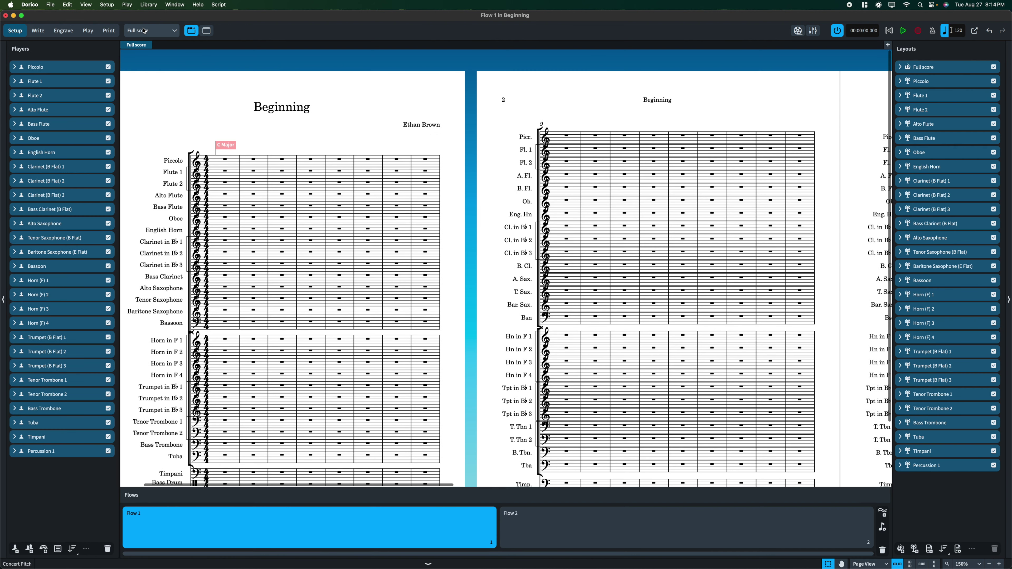
key(super+2)
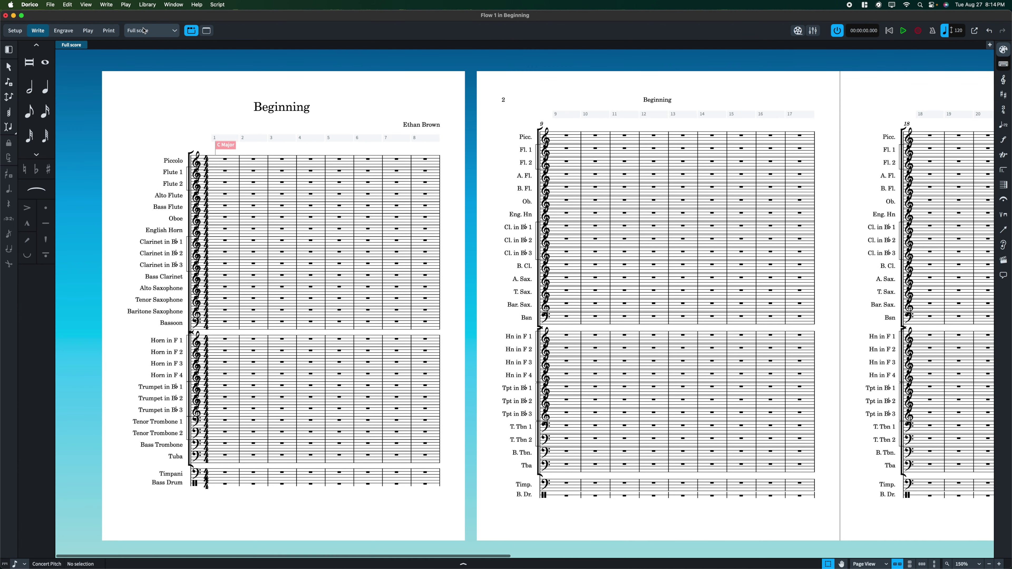
key(super+3)
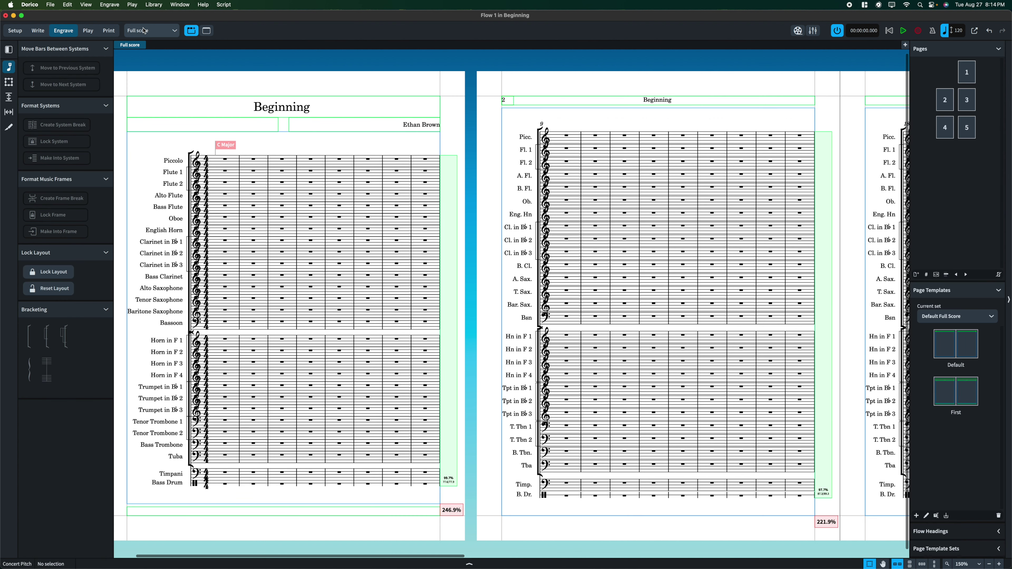
key(super+4)
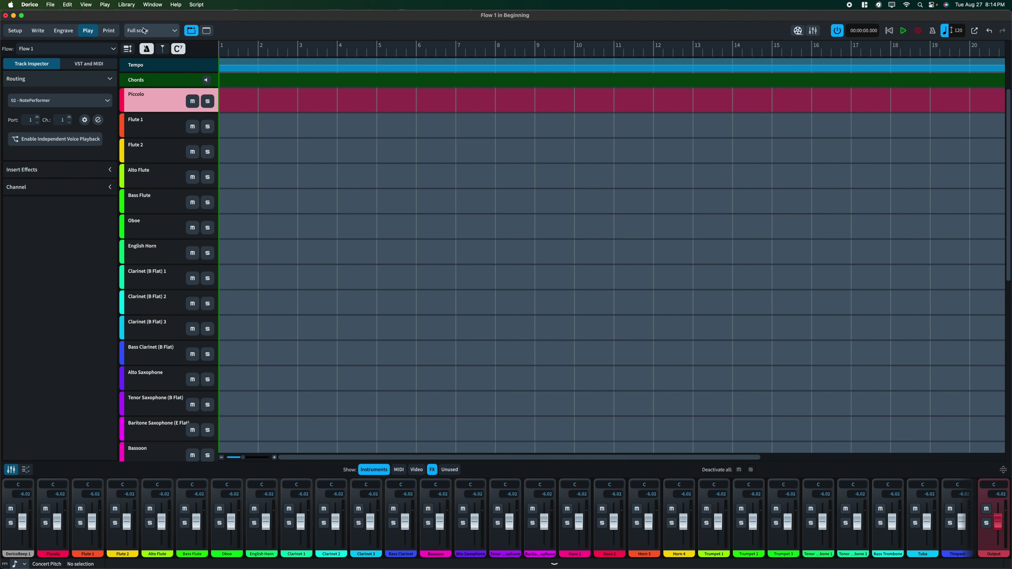
key(super+5)
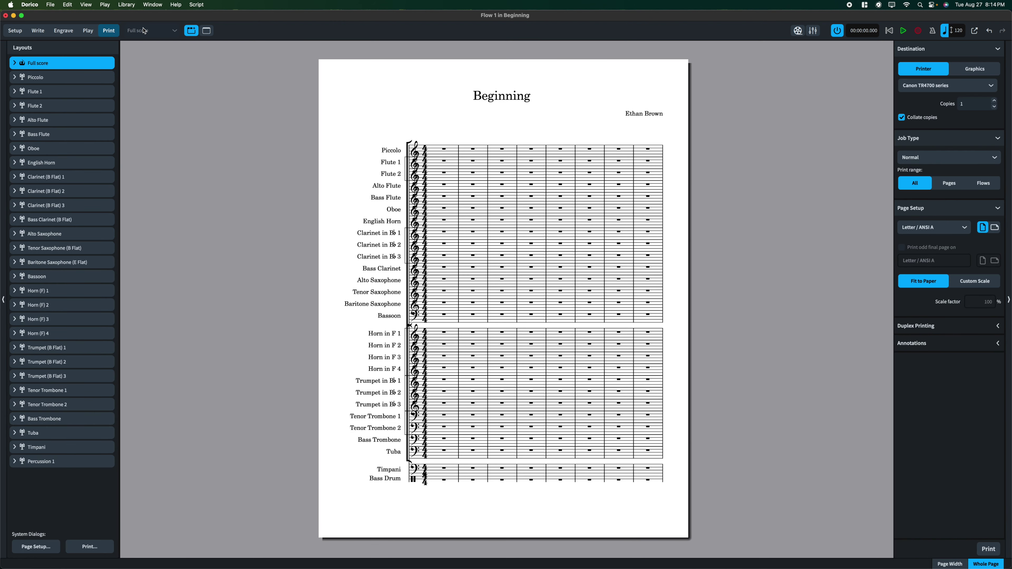
key(super+2)
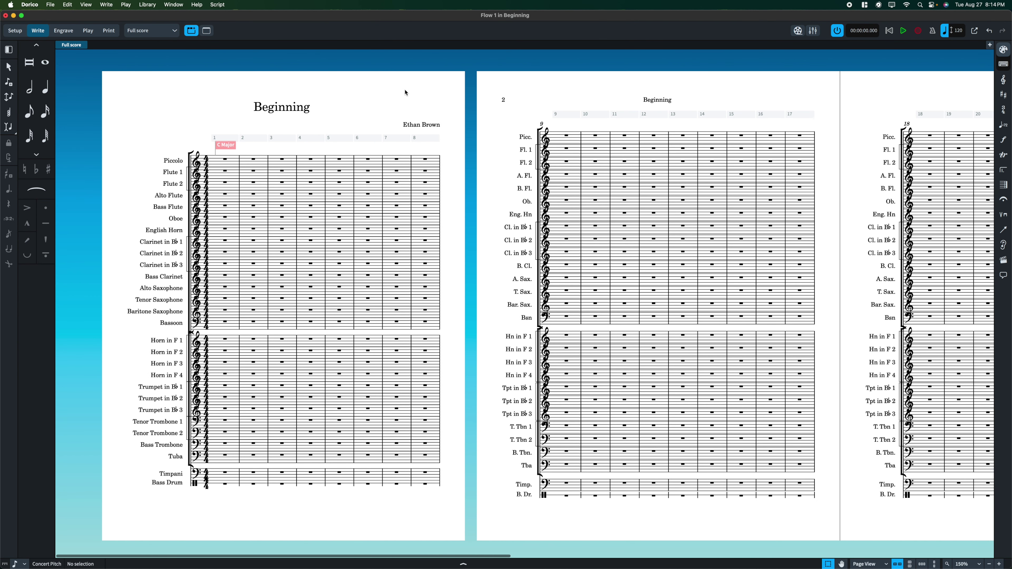
scroll(430, 147, down, 1)
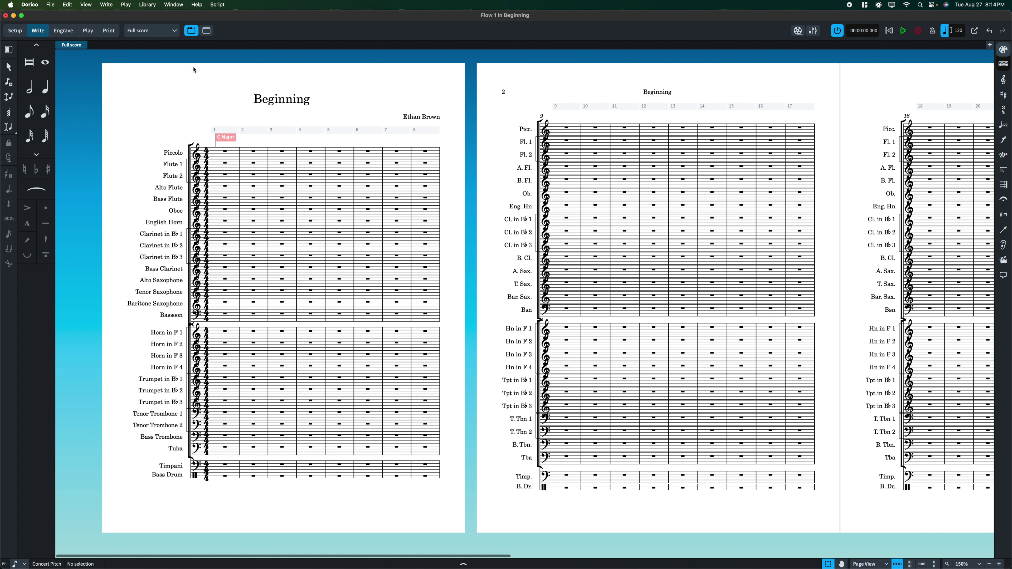
click(296, 113)
click(394, 99)
click(425, 152)
click(191, 106)
Open the Project Info and view the entries for Flow 2, Flow 1 and the whole project.
click(50, 5)
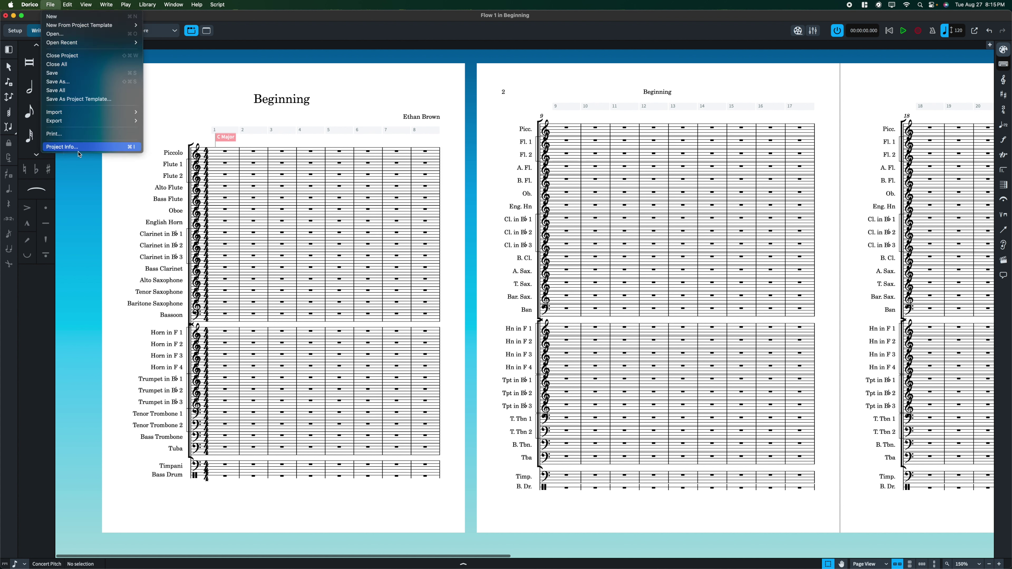
click(135, 150)
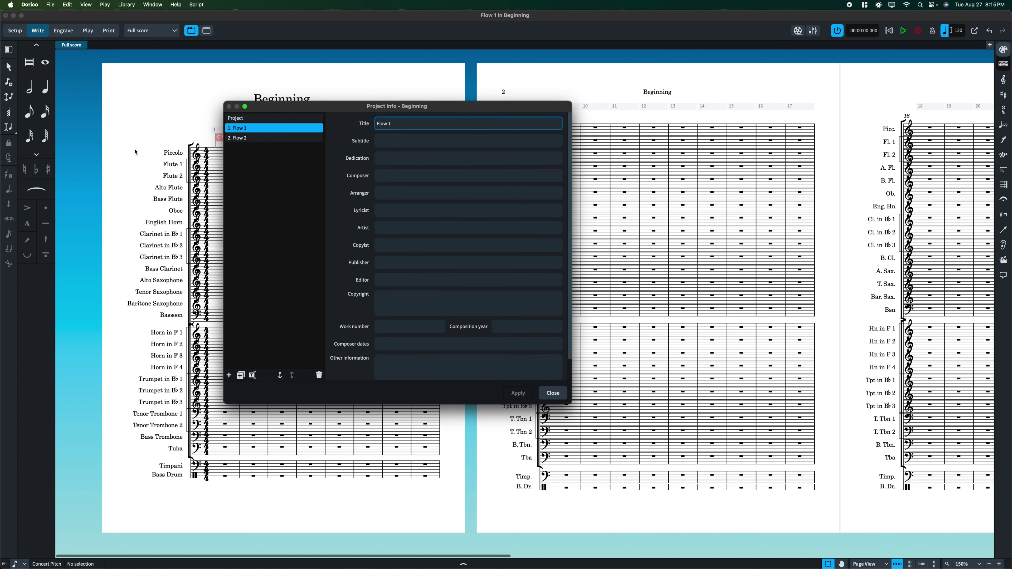
click(246, 137)
click(247, 129)
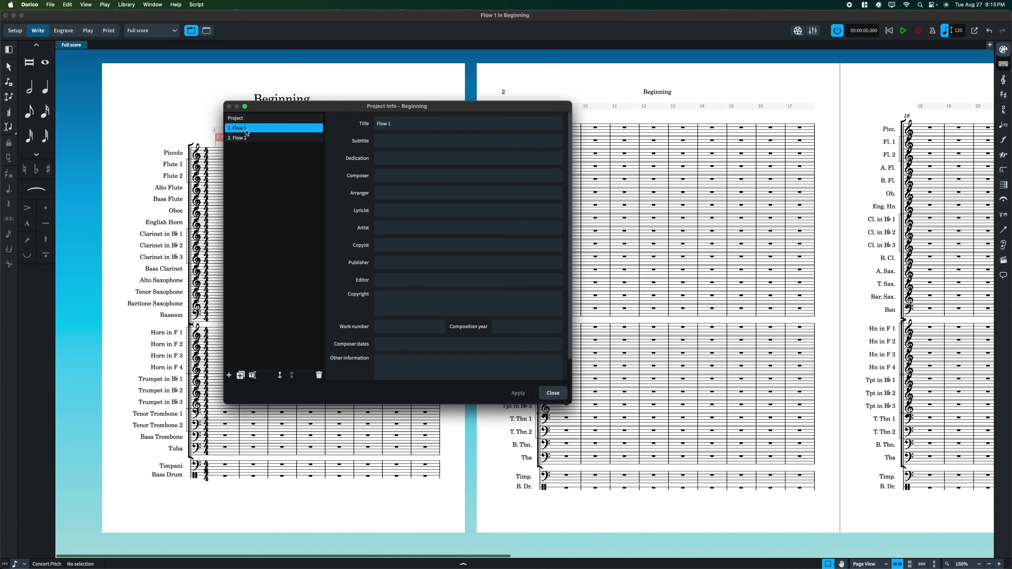
click(252, 118)
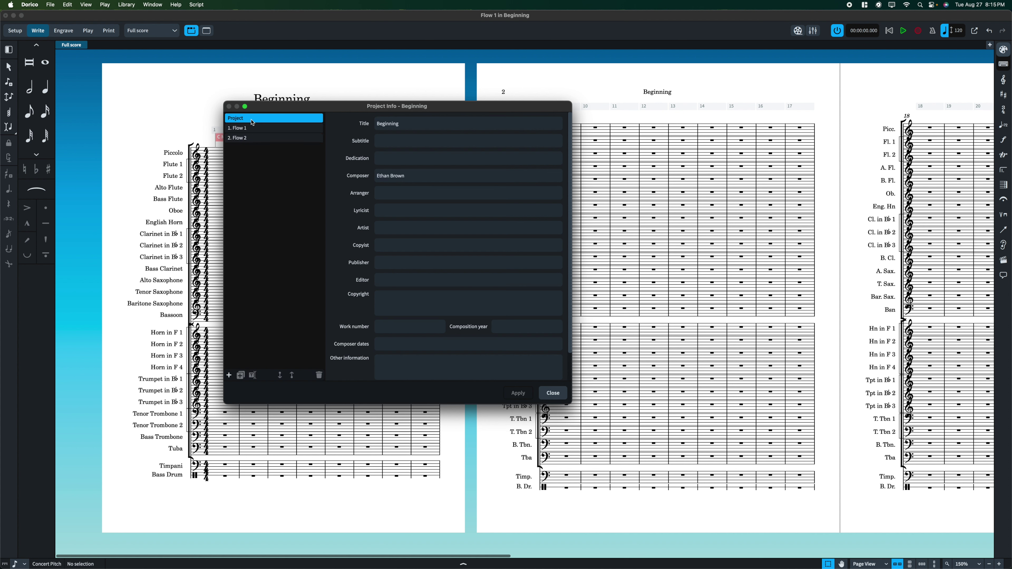
Go through the project-level information fields from the title down to the composer dates and the copy-info options.
click(435, 120)
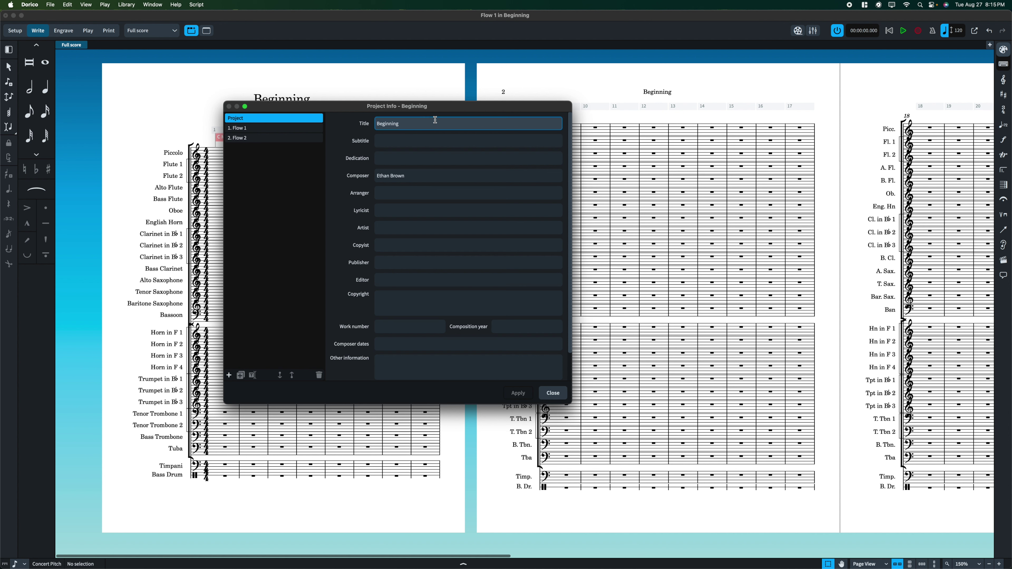
click(396, 141)
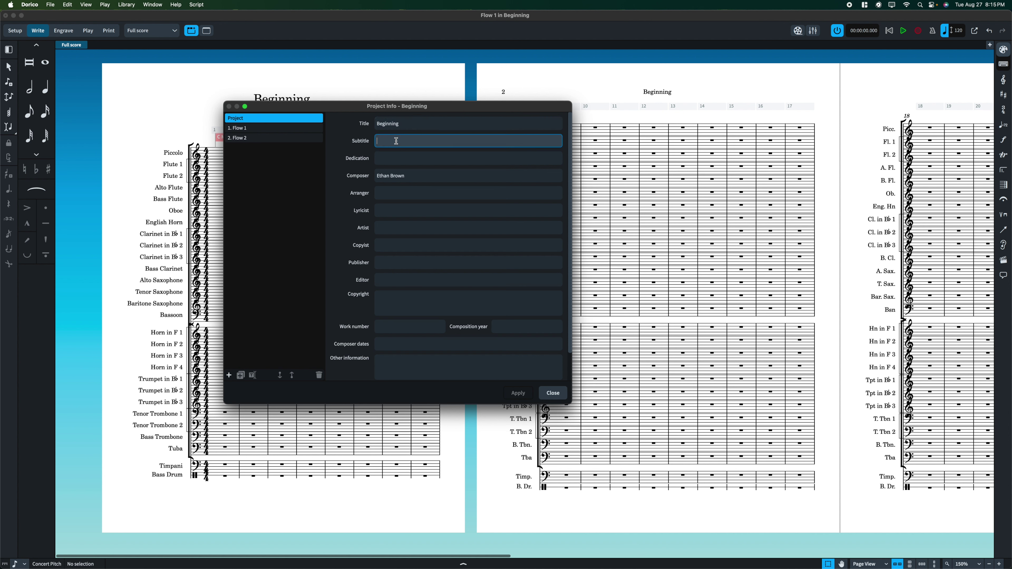
click(410, 161)
click(410, 175)
scroll(409, 239, down, 3)
click(408, 279)
key(Tab)
key(Tab)
click(426, 311)
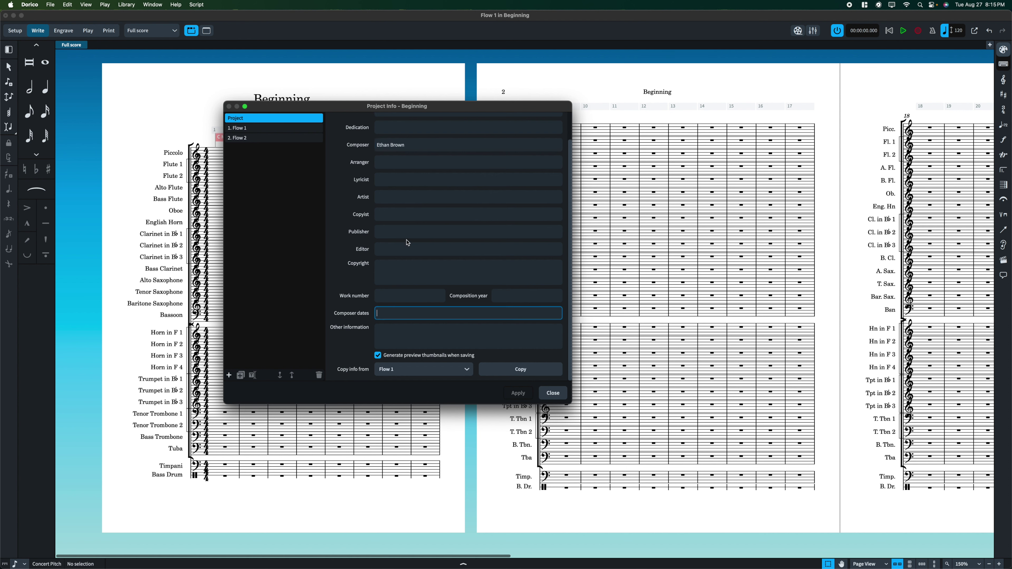
scroll(406, 243, up, 2)
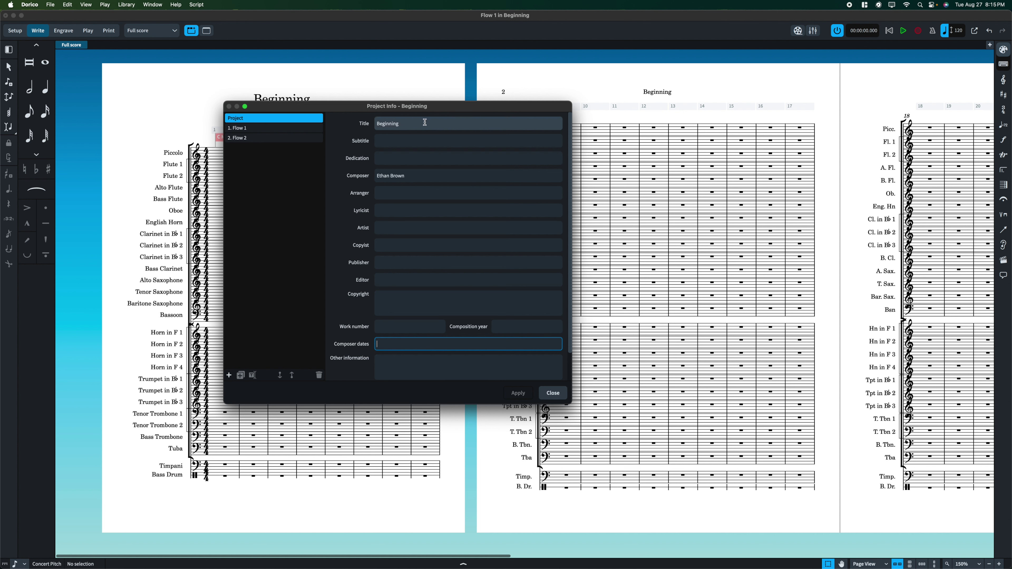
scroll(414, 177, down, 2)
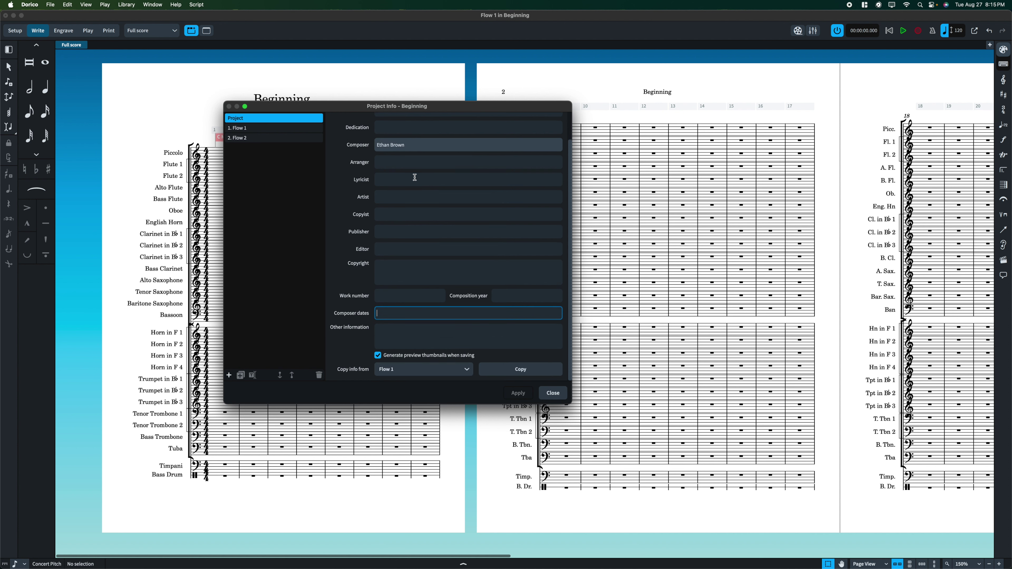
Examine the project's copyright, editor and publisher fields, then move back from the composer dates to the subtitle.
click(412, 286)
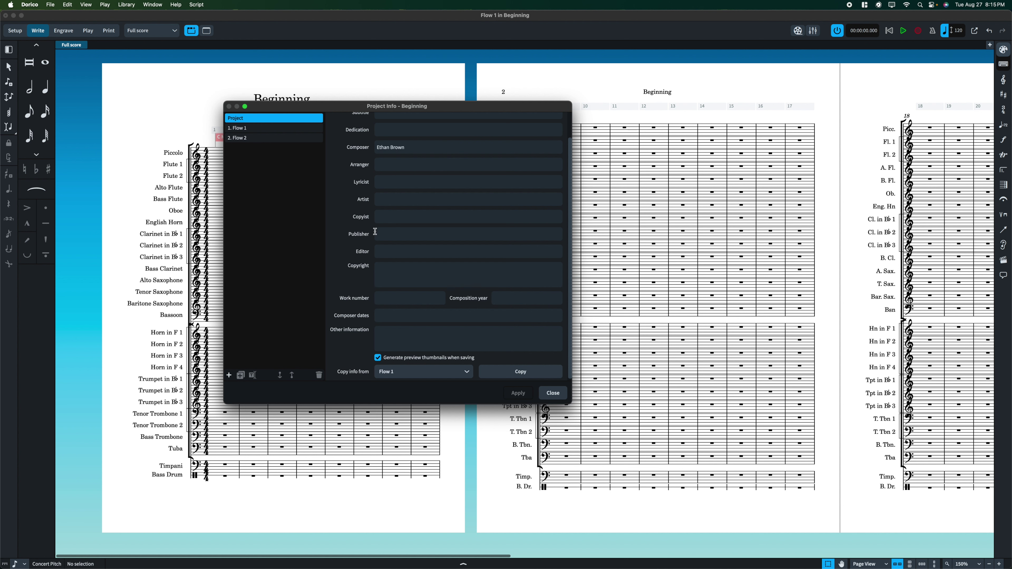
click(394, 254)
click(396, 222)
click(426, 316)
key(shift+Tab)
key(shift+Tab)
key(shift+Tab)
key(shift+Tab)
key(shift+Tab)
key(shift+Tab)
key(shift+Tab)
key(shift+Tab)
key(shift+Tab)
key(shift+Tab)
key(shift+Tab)
key(shift+Tab)
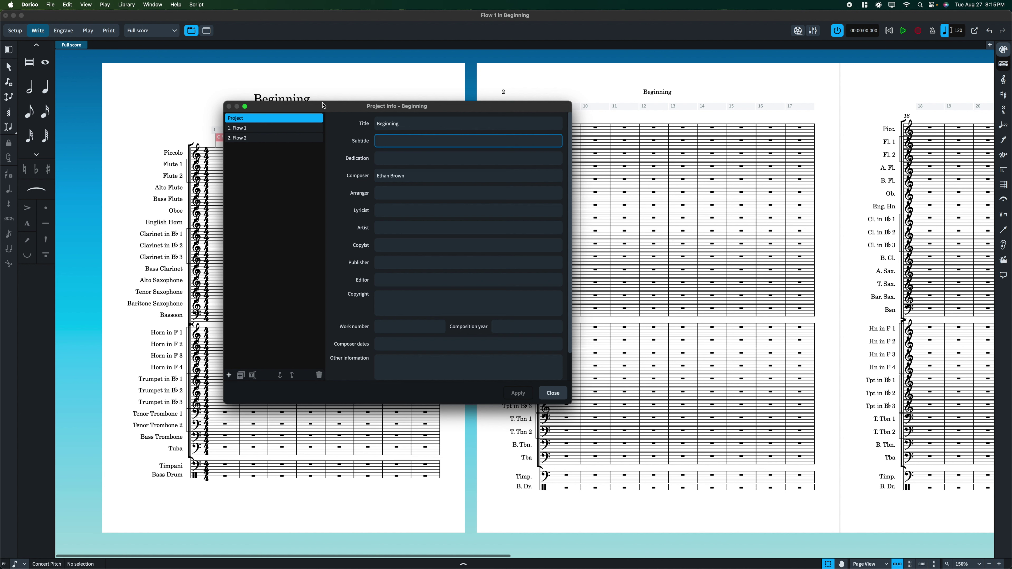
Check the project's title and composer fields and close the Project Info without making changes.
click(440, 118)
click(432, 177)
scroll(435, 178, down, 2)
scroll(435, 178, up, 2)
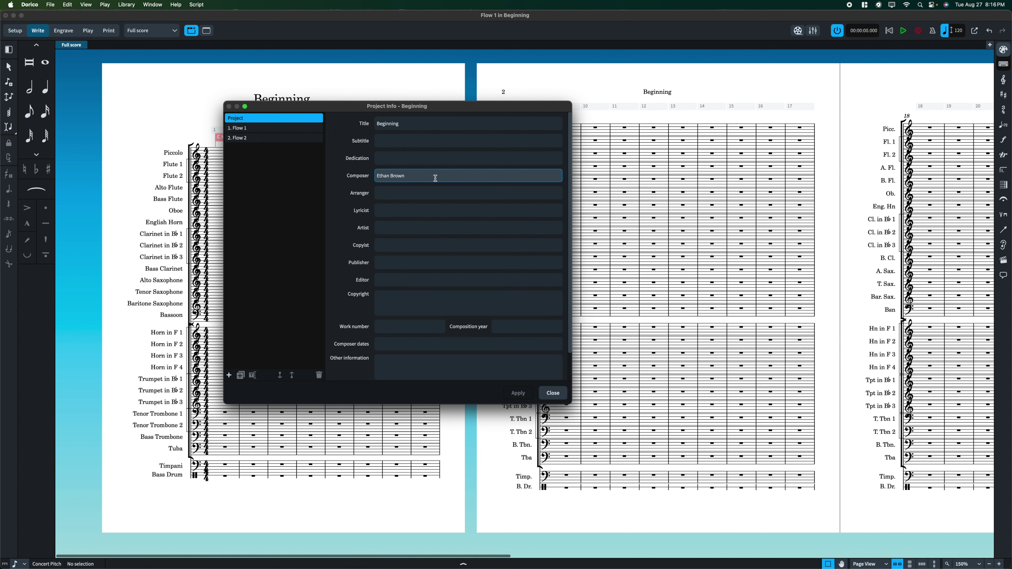
click(553, 393)
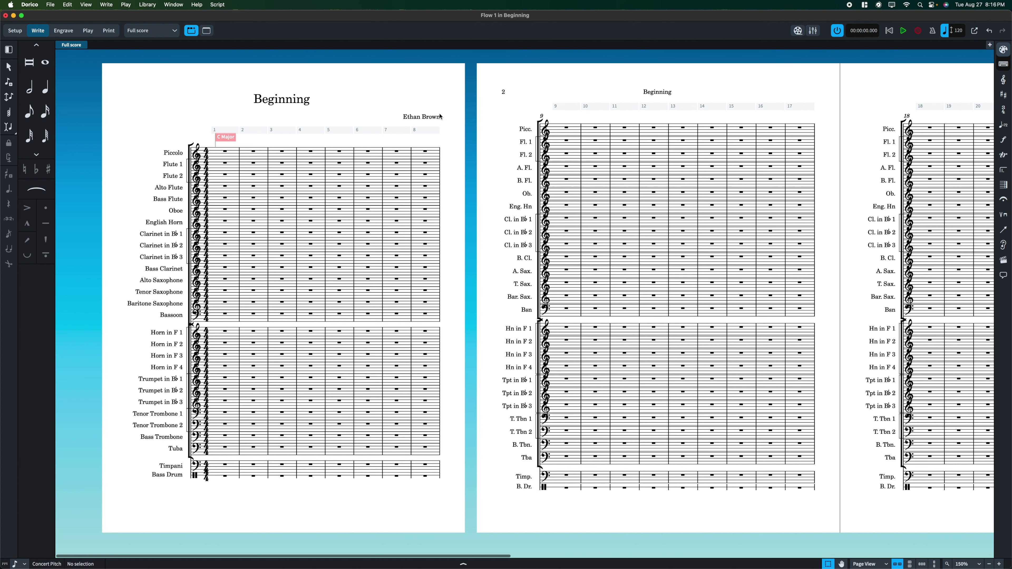
Switch to Engrave mode with frame editing and select the title text frame and the music frame on page 1.
click(63, 30)
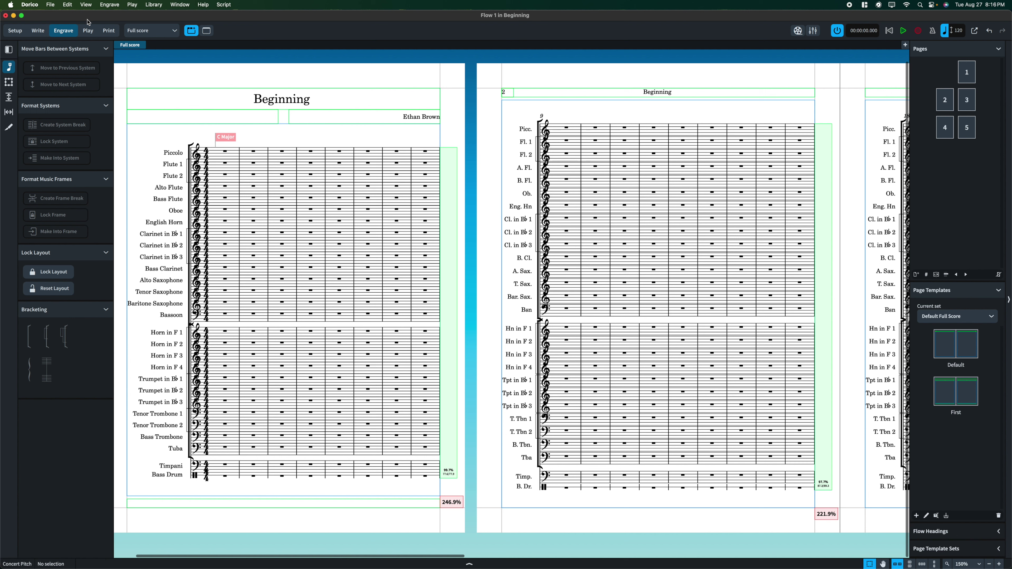
click(9, 83)
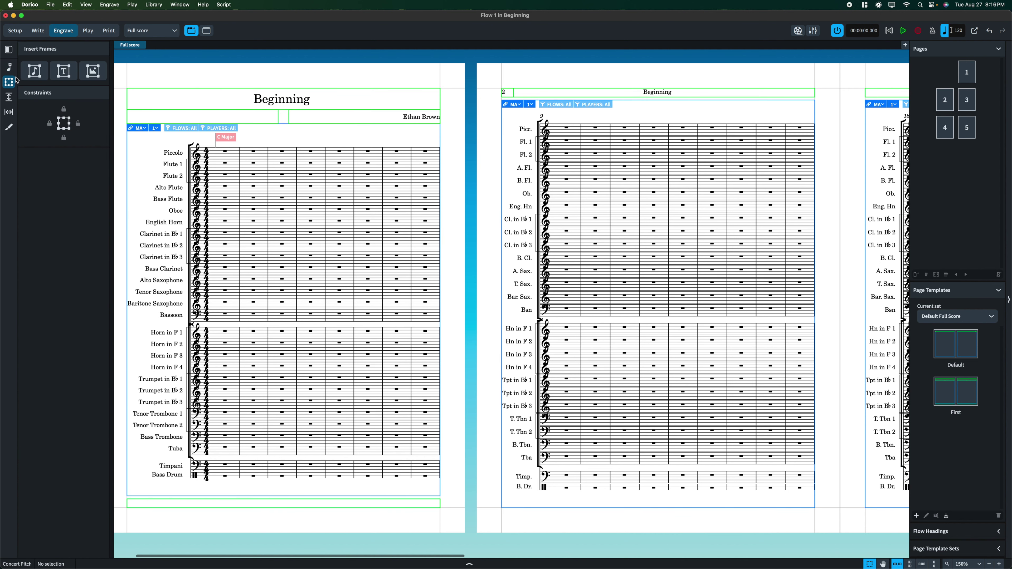
scroll(445, 146, left, 3)
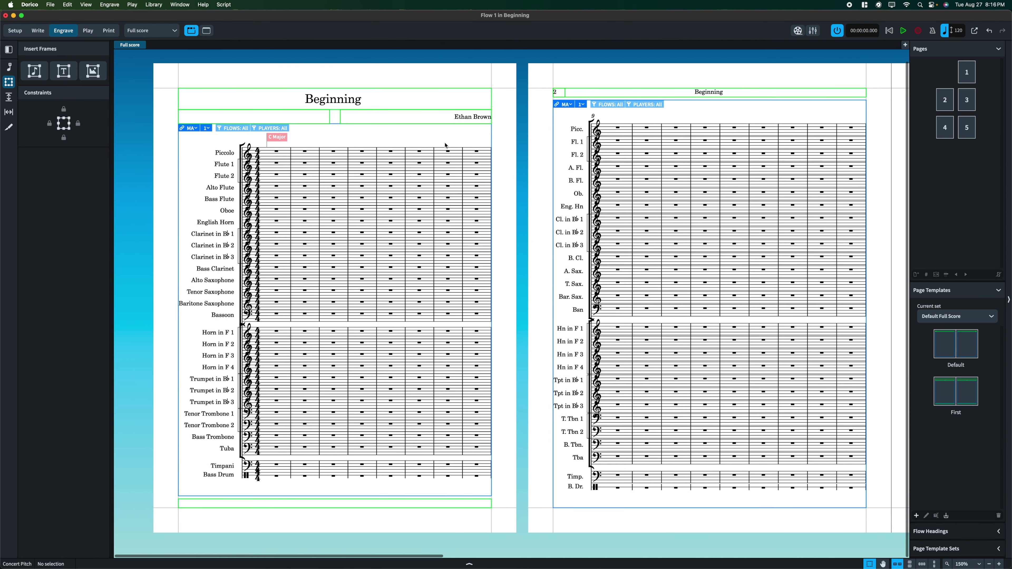
click(334, 105)
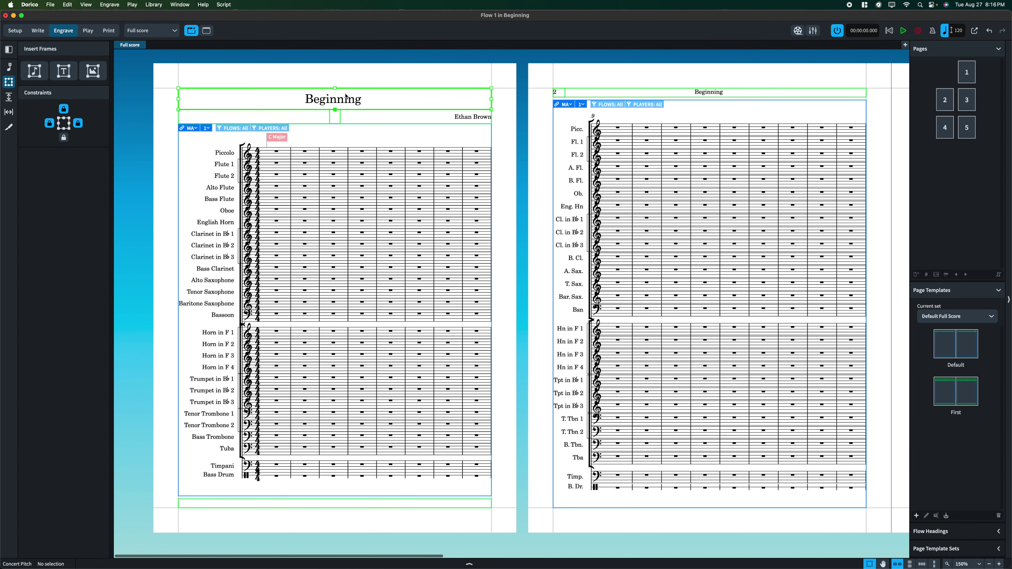
click(338, 128)
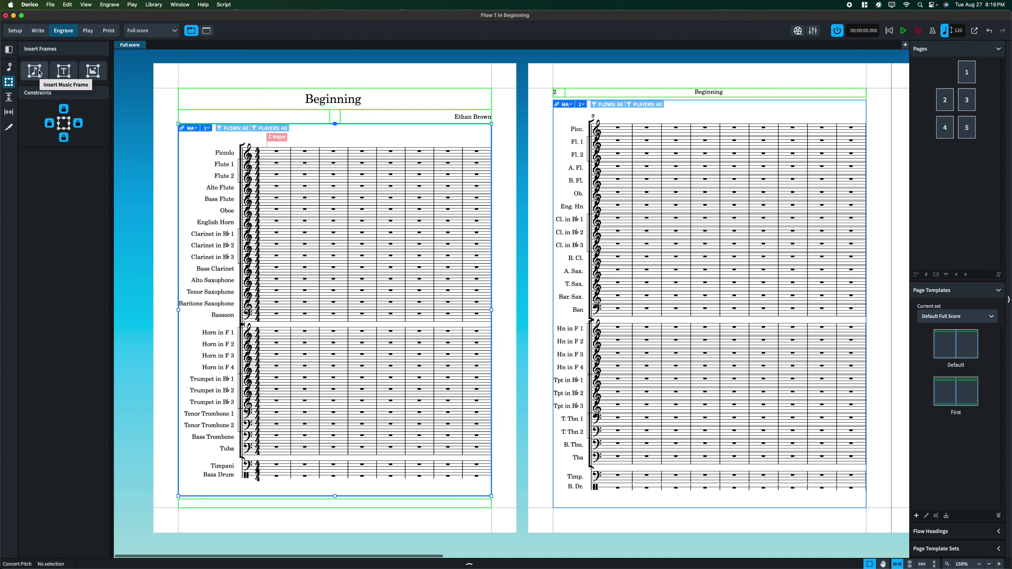
Insert a graphics frame over the upper-right part of the first page's music frame.
click(103, 71)
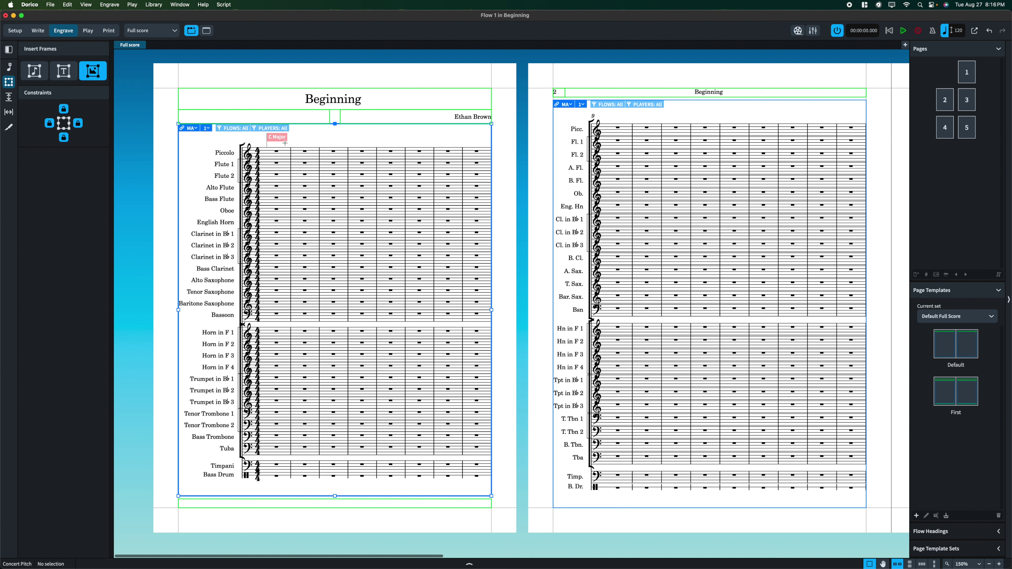
drag(310, 134, 623, 335)
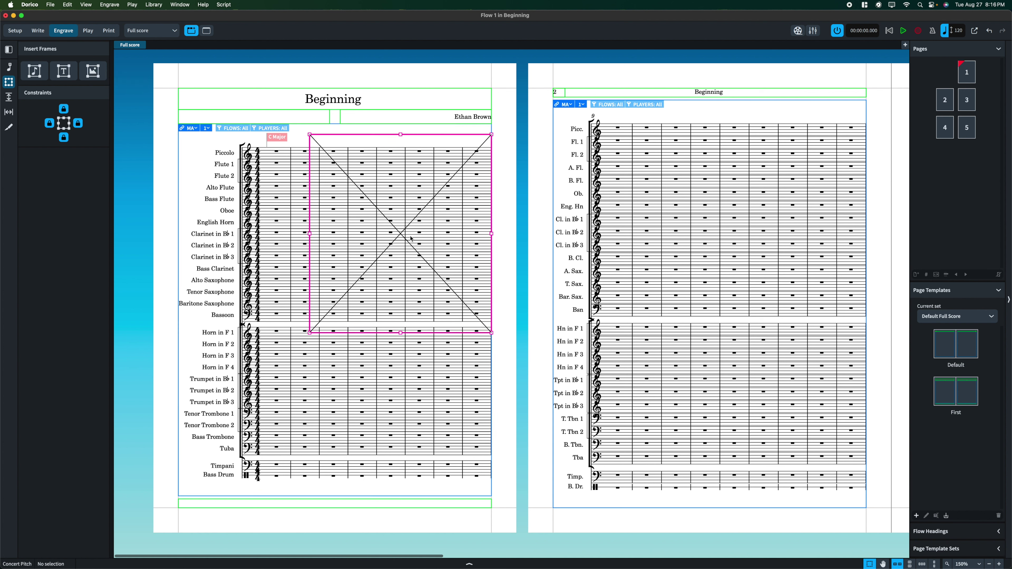
Check the image file chooser of the new graphics frame, cancel it, and undo the frame's insertion.
key(Escape)
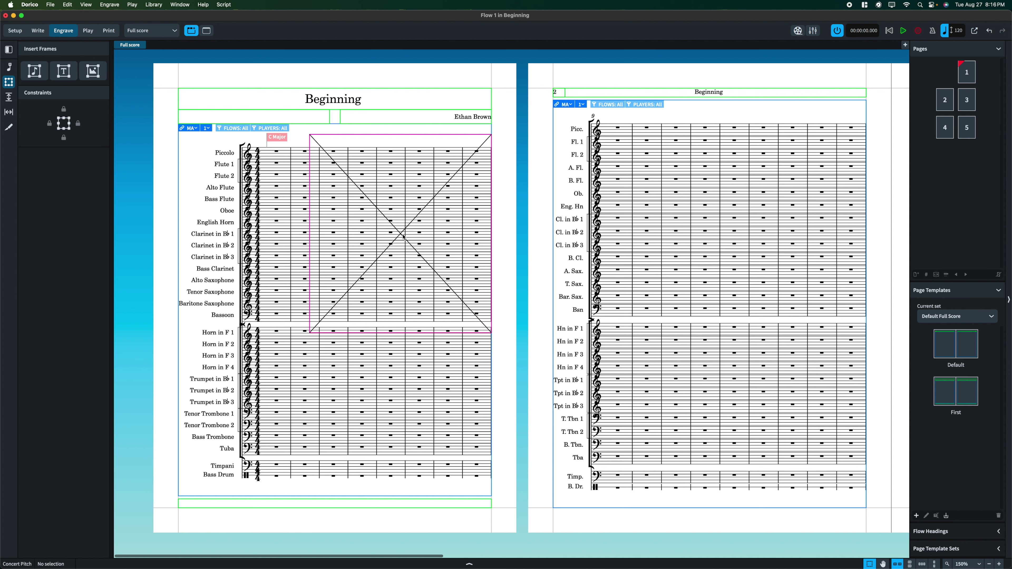
double_click(402, 236)
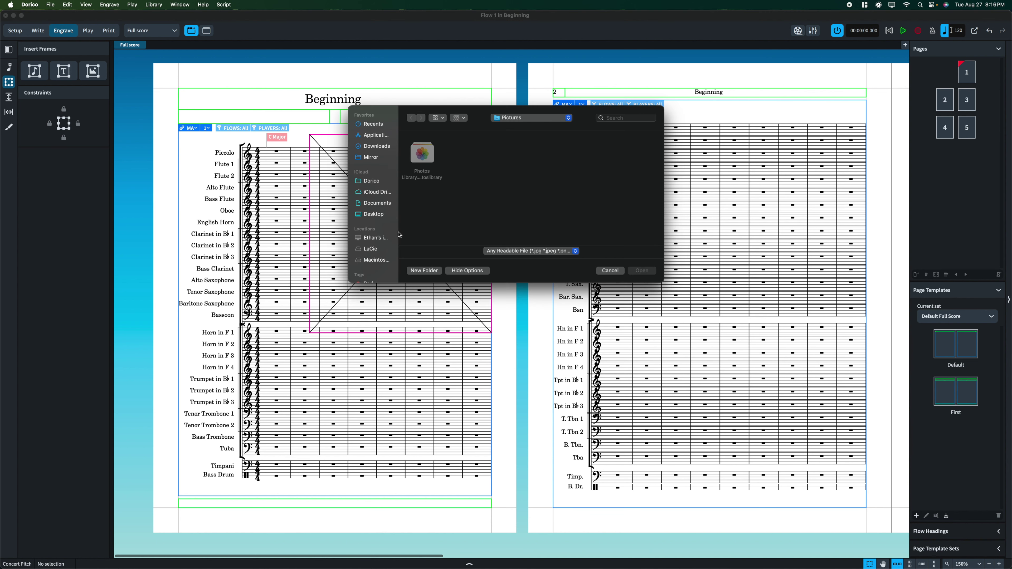
click(605, 272)
click(993, 30)
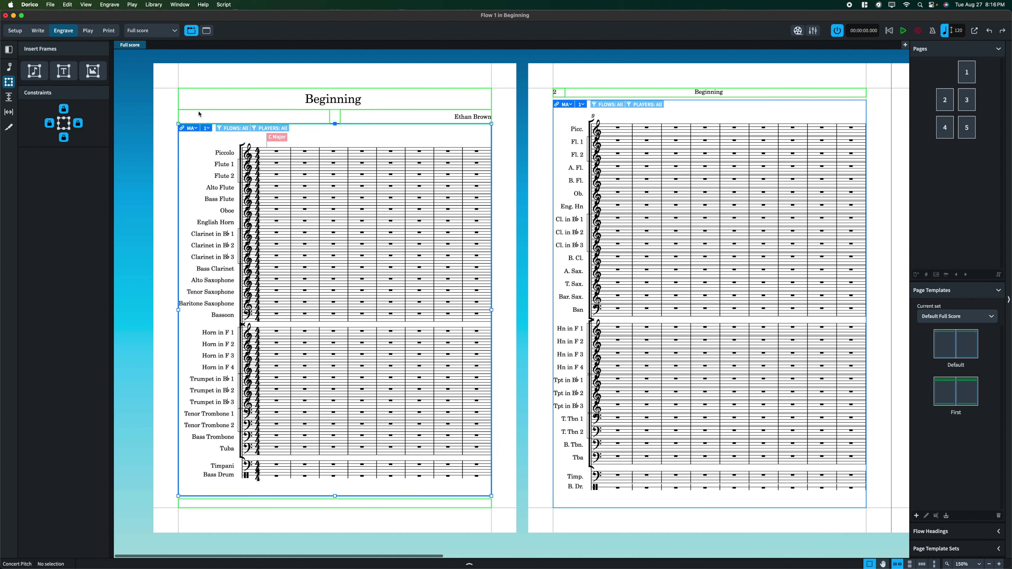
Open the title text frame on page 1 and set the font of the whole project title token to Big Caslon.
click(397, 104)
click(343, 94)
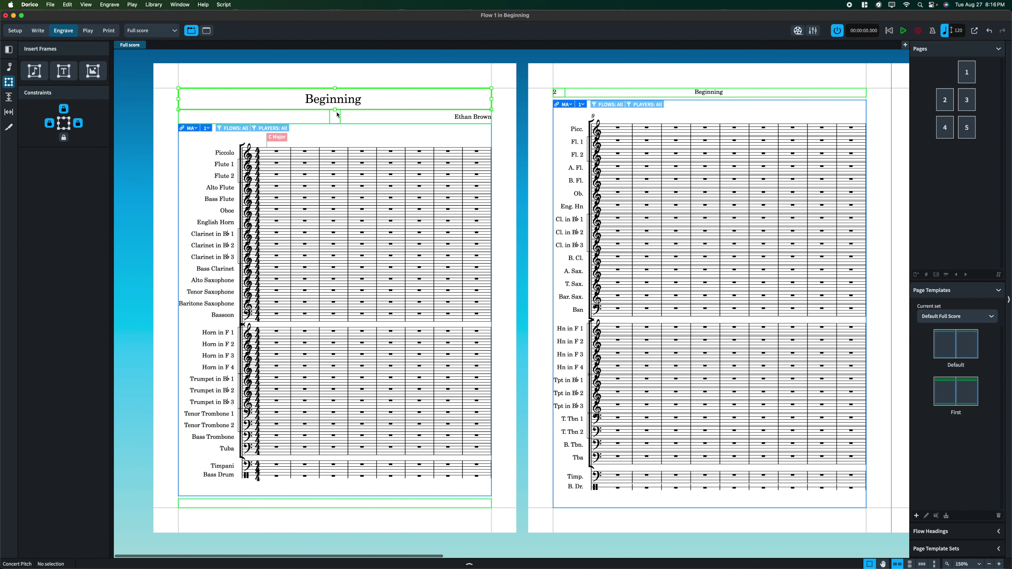
key(z)
key(z)
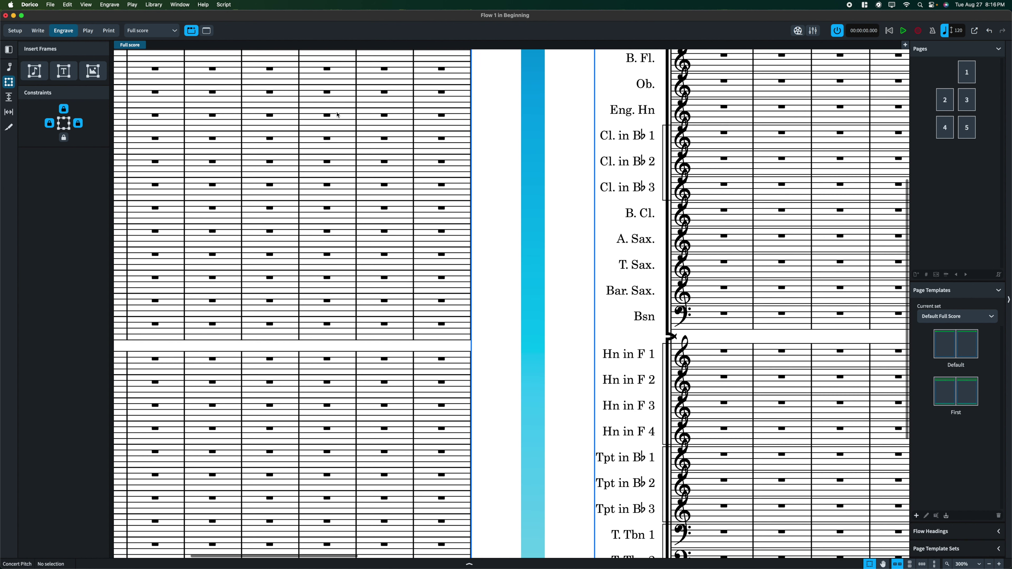
scroll(338, 115, up, 6)
scroll(338, 115, left, 3)
scroll(337, 115, left, 5)
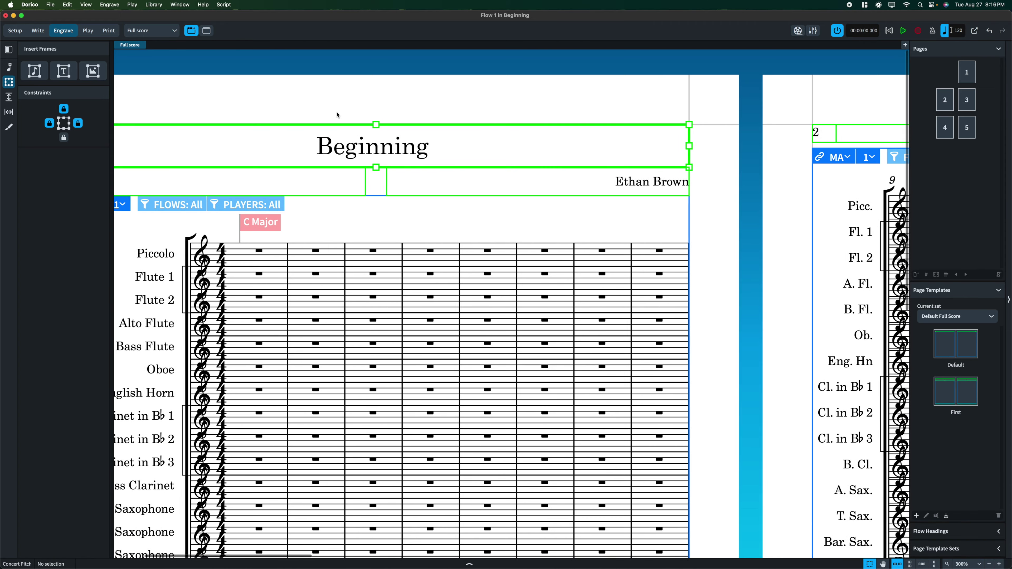
scroll(401, 137, right, 2)
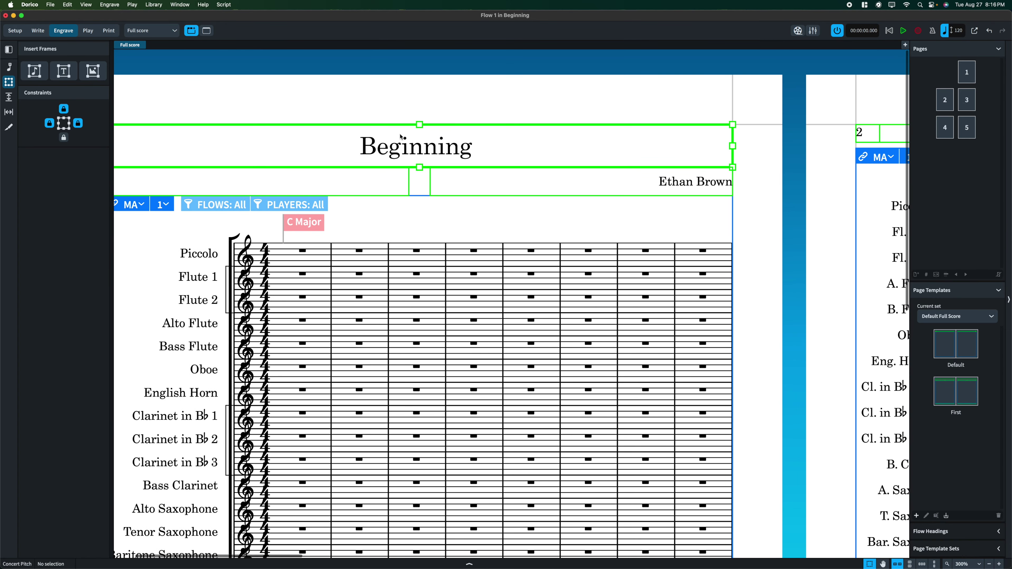
double_click(467, 158)
triple_click(360, 149)
mouse_move(333, 148)
mouse_down()
mouse_move(494, 156)
mouse_move(328, 143)
mouse_up()
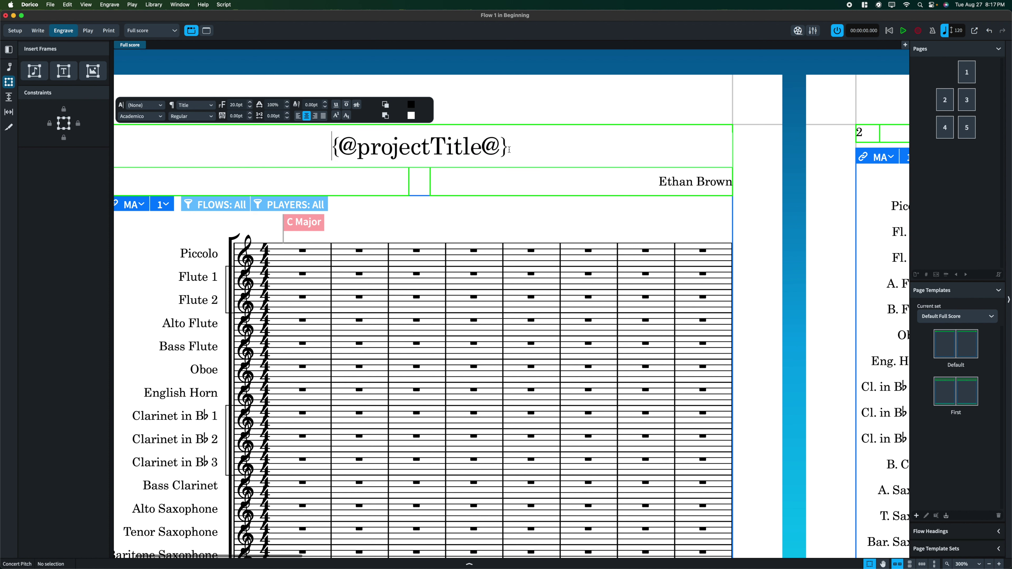
drag(509, 149, 310, 177)
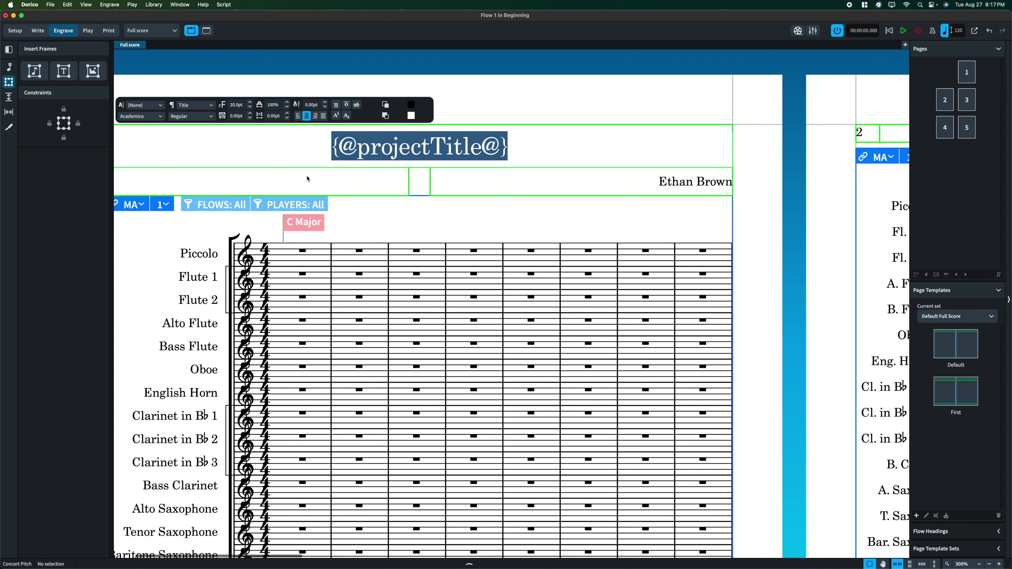
click(151, 116)
click(156, 313)
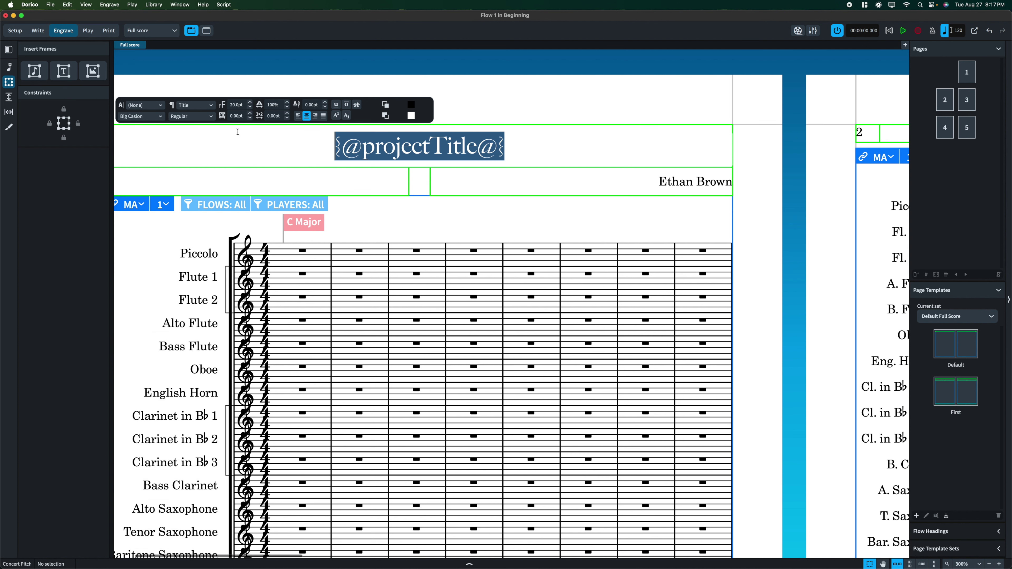
Set the title's font size to 30 pt and leave the text editing.
click(251, 102)
click(250, 103)
click(250, 103)
click(250, 103)
click(250, 102)
click(250, 102)
click(250, 103)
click(250, 103)
click(251, 103)
click(250, 102)
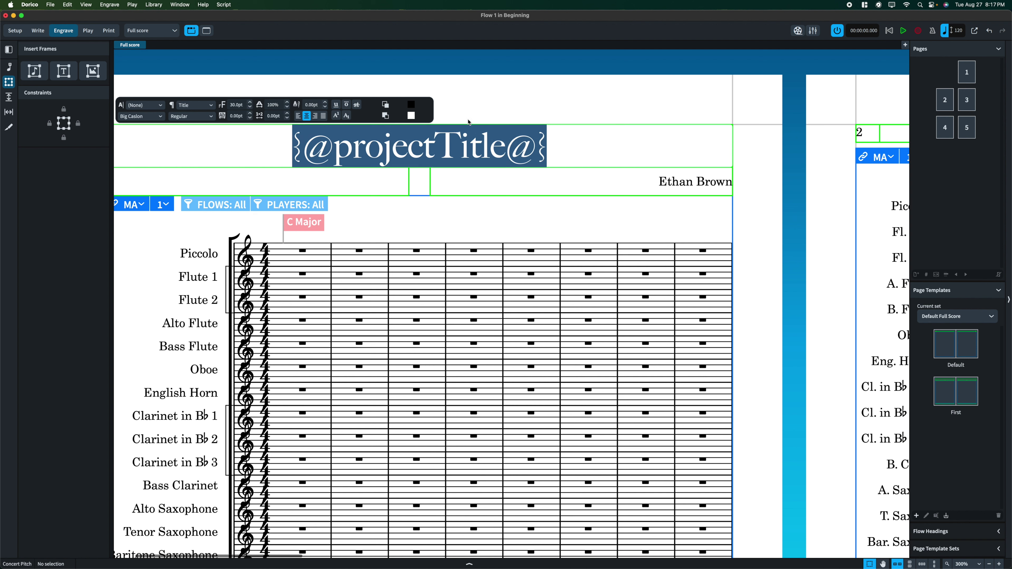
click(571, 116)
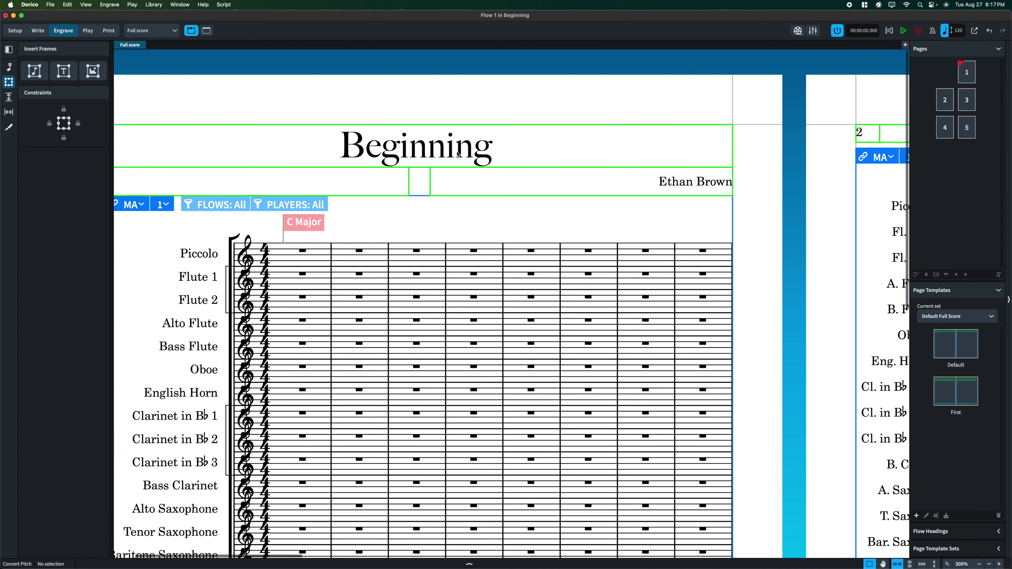
Select the bottom middle handle of the title frame and nudge it slightly down past the composer frame's upper edge.
scroll(459, 155, left, 2)
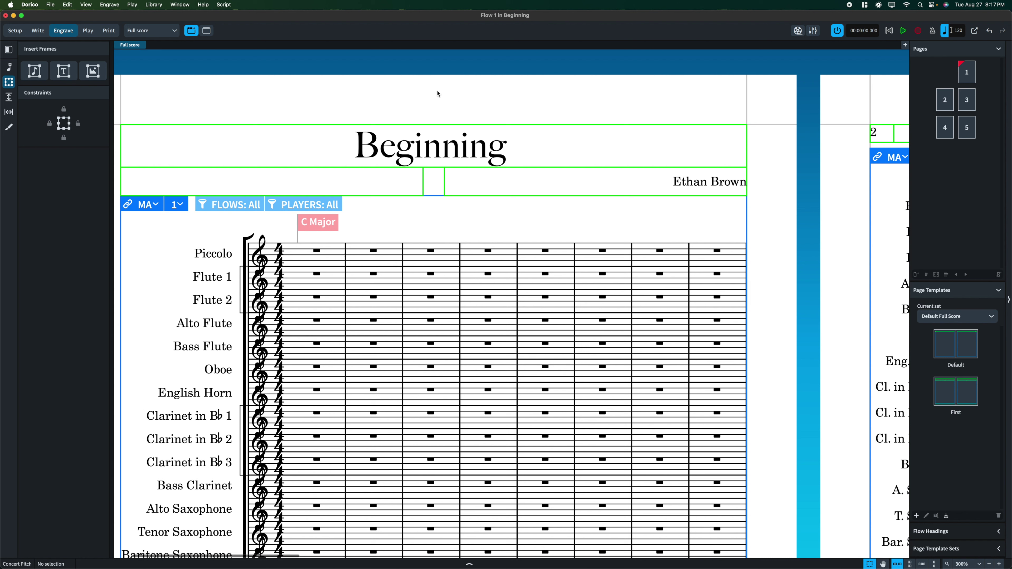
click(435, 124)
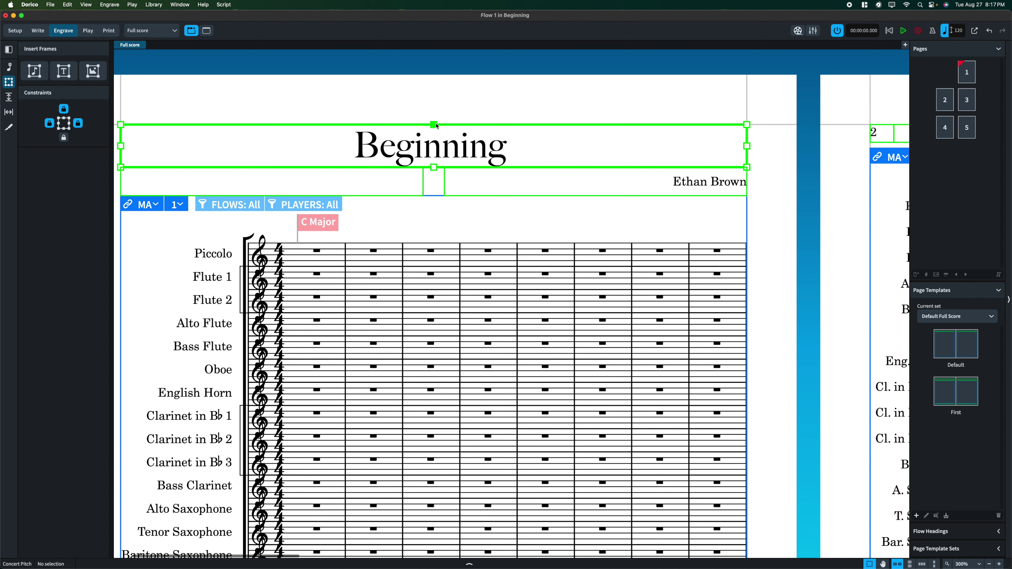
key(Tab)
key(Tab)
key(Tab)
key(alt+Down)
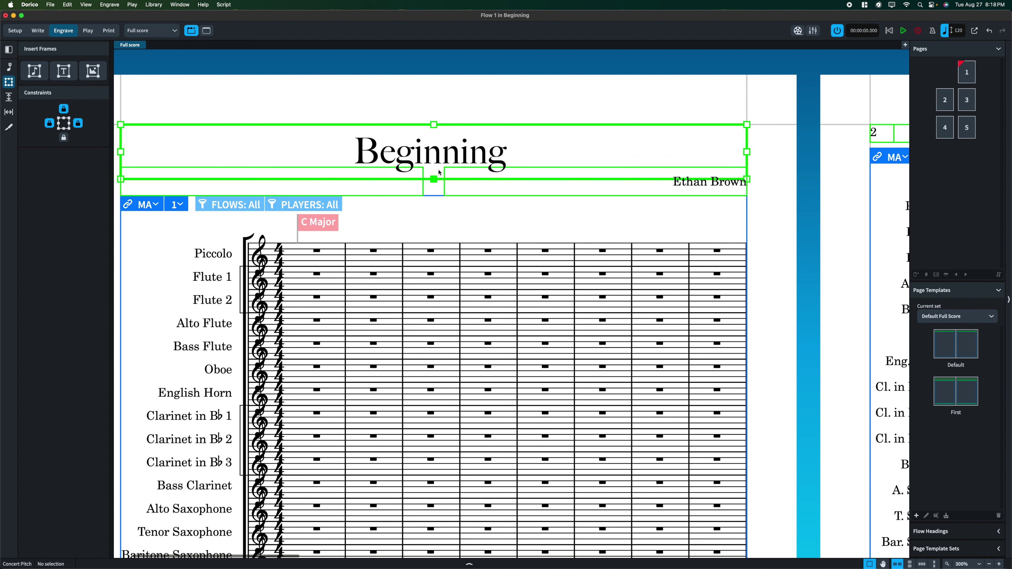
Try different heights for the title frame's bottom edge, down over the start of the music and back up.
key(alt+Down)
key(alt+Down)
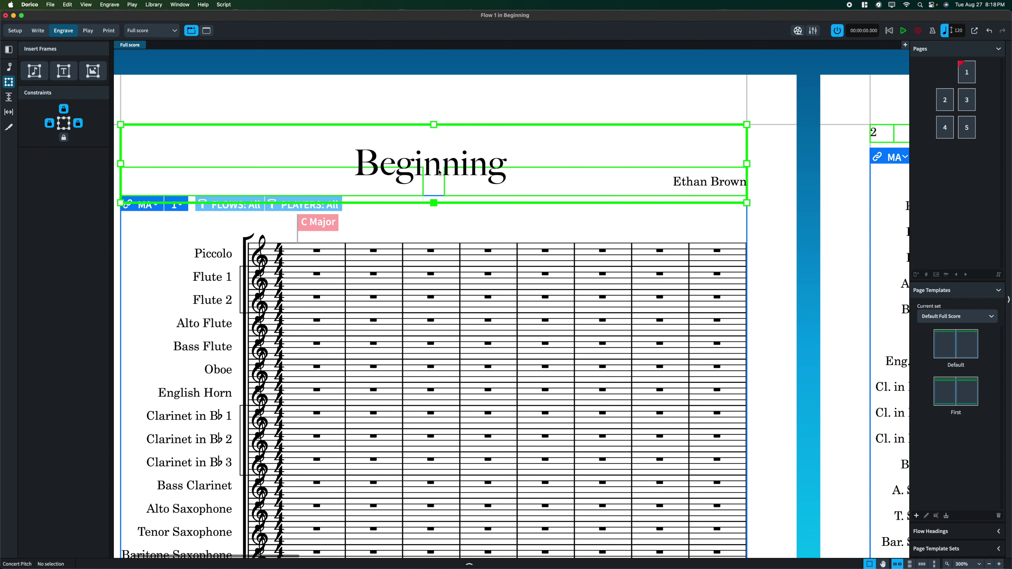
key(alt+Down)
key(alt+Up)
key(alt+Down)
key(alt+Down)
key(alt+Down)
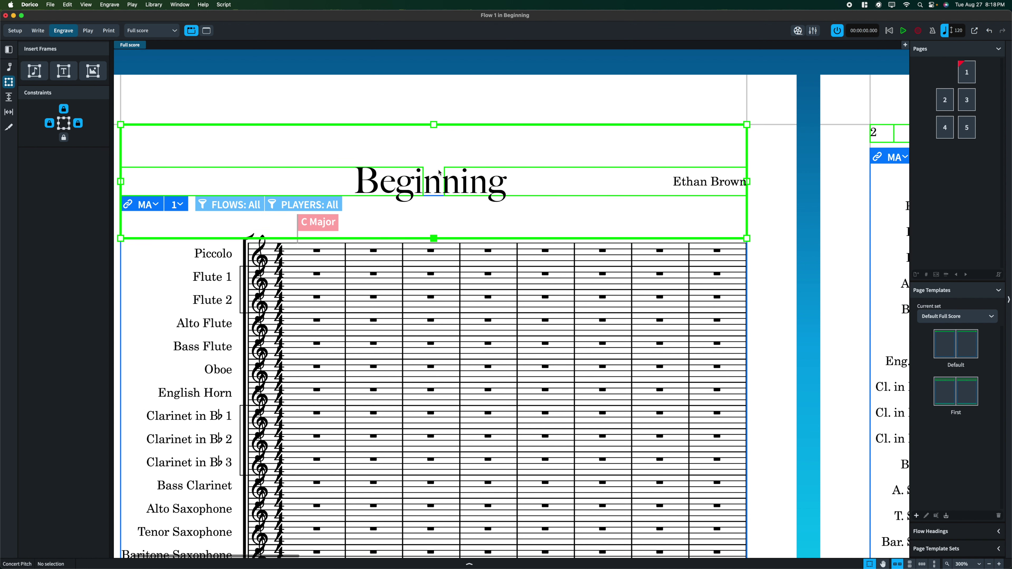
key(alt+Up)
key(alt+Up)
key(alt+Up)
key(alt+Up)
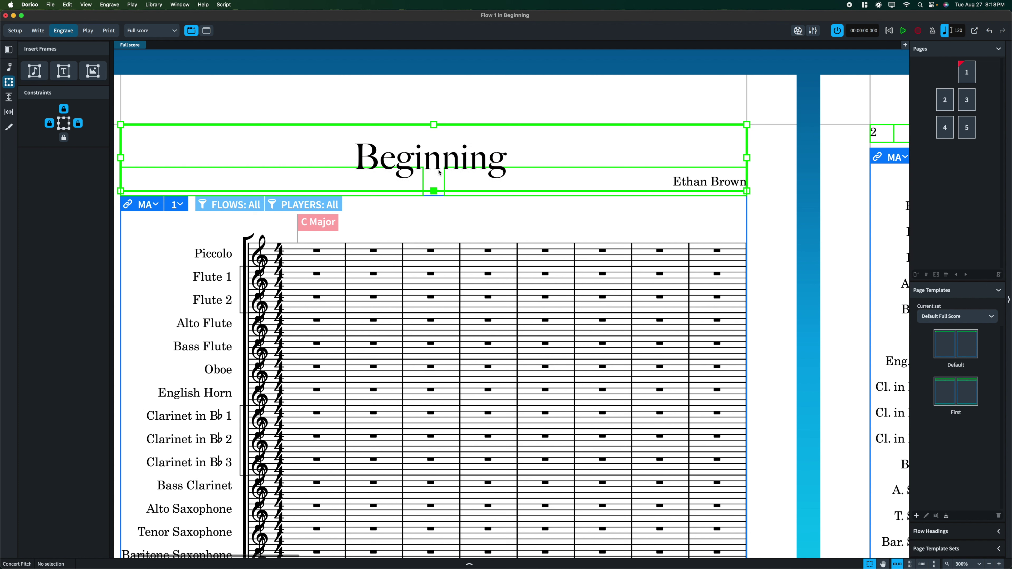
key(alt+Up)
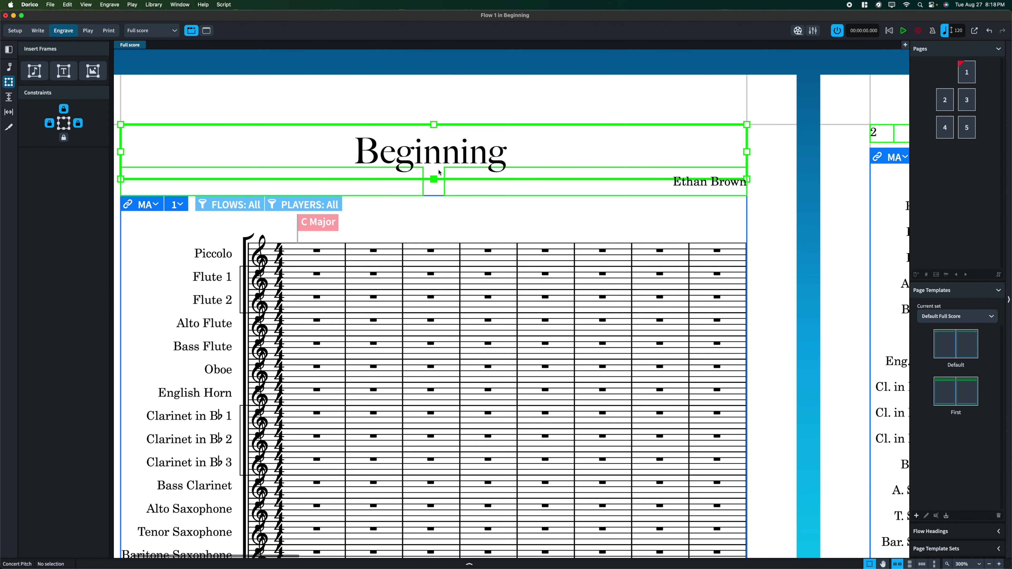
Lower the title frame's bottom edge and fine-adjust it to line up with the lower edge of the composer frame.
key(alt+Down)
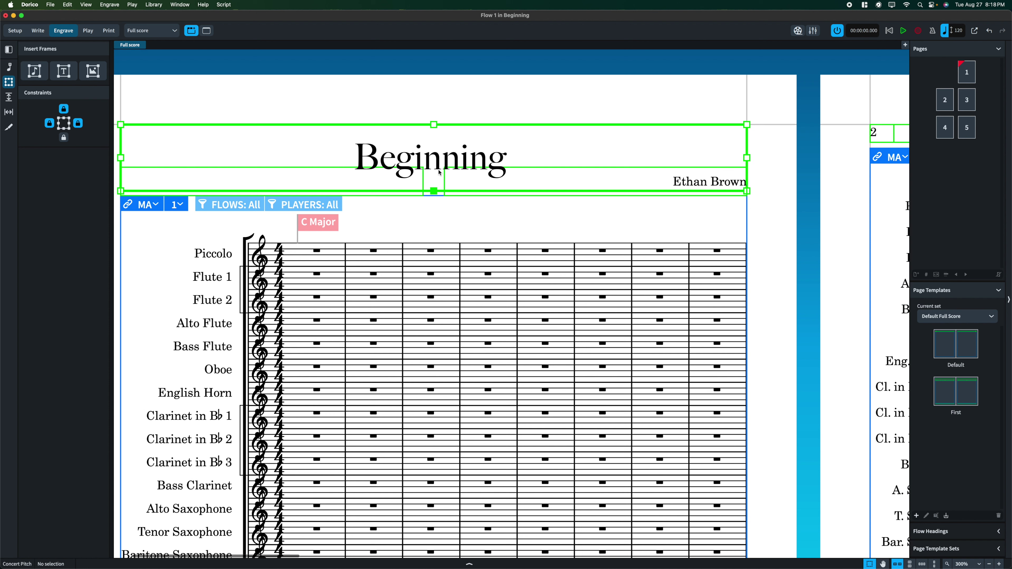
key(alt+Down)
key(alt+Down)
key(alt+Down)
key(alt+Down)
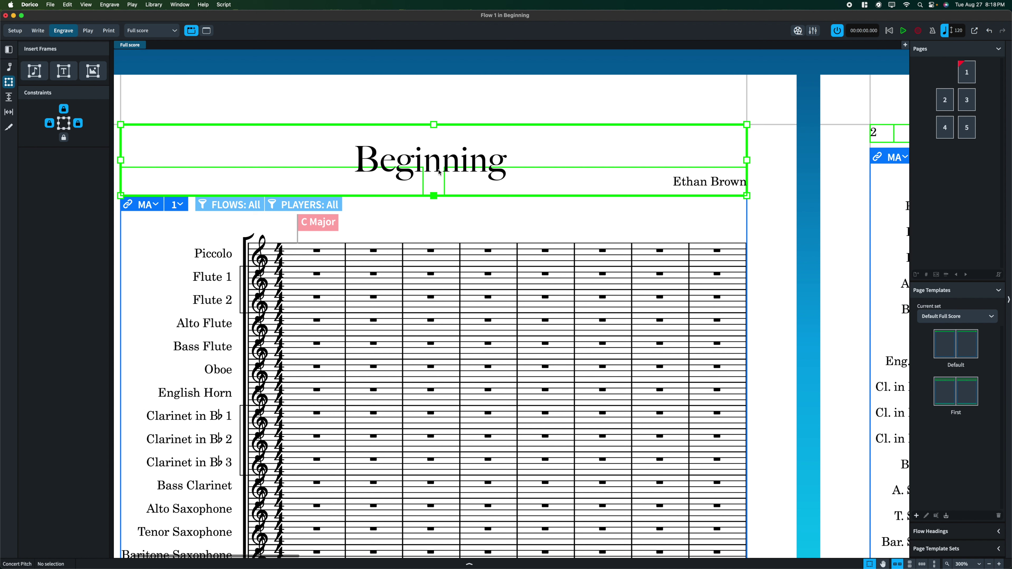
key(alt+Up)
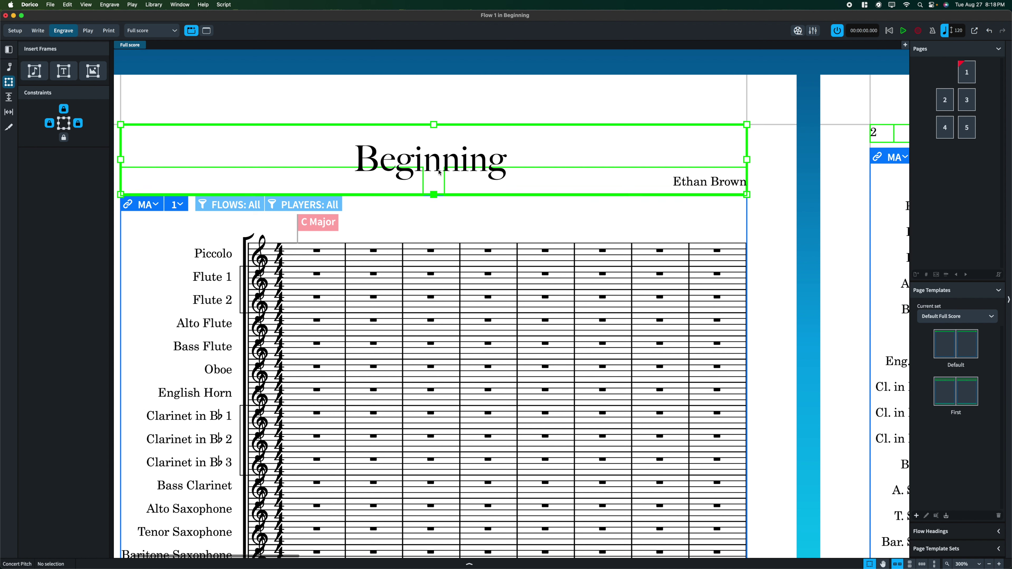
key(alt+Down)
key(alt+Up)
key(alt+Down)
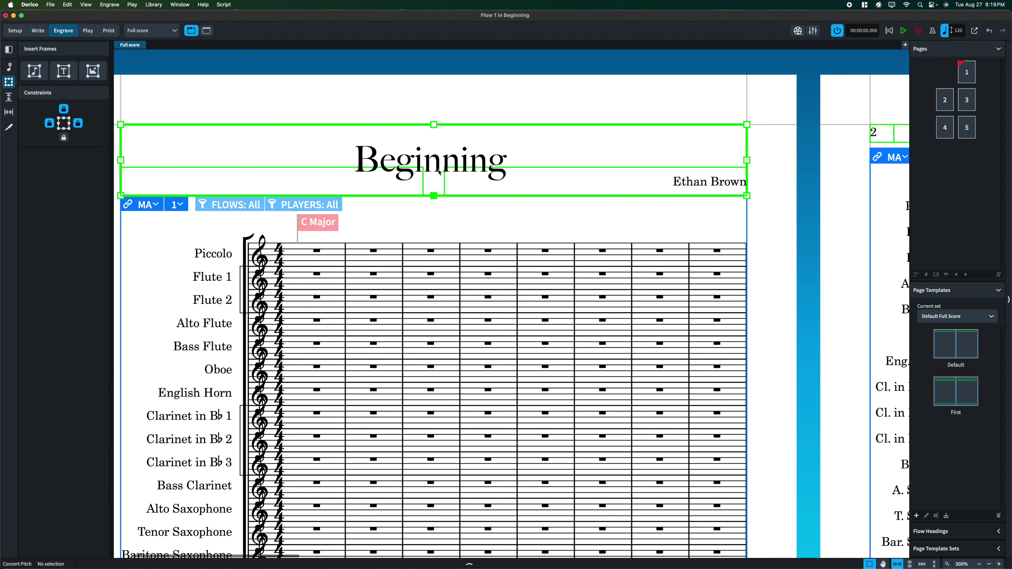
Select the whole project title token and set its font size to 37 pt.
double_click(485, 152)
key(super+a)
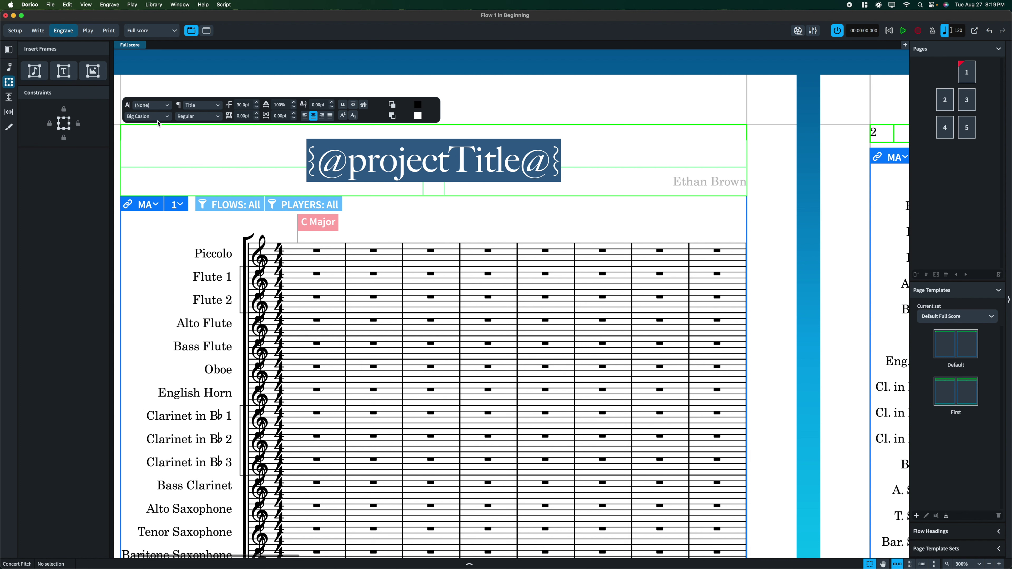
click(257, 102)
click(257, 102)
click(257, 103)
click(257, 102)
click(257, 102)
click(257, 102)
click(257, 103)
click(257, 102)
click(257, 102)
click(257, 103)
click(256, 103)
click(257, 102)
click(257, 102)
click(463, 221)
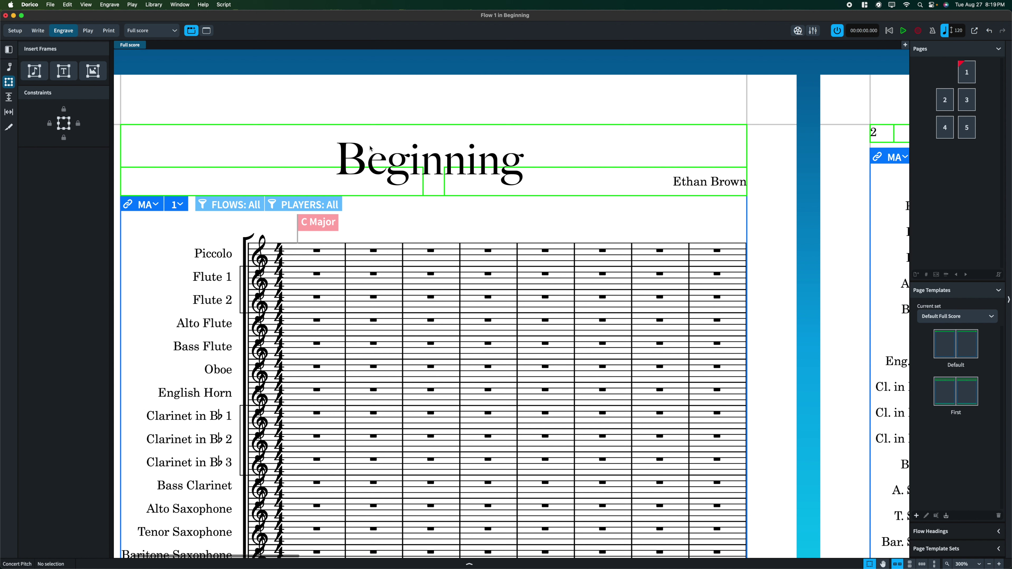
Raise the title frame's bottom edge above the composer frame until it cuts off the lower part of the title, then deselect it.
click(439, 127)
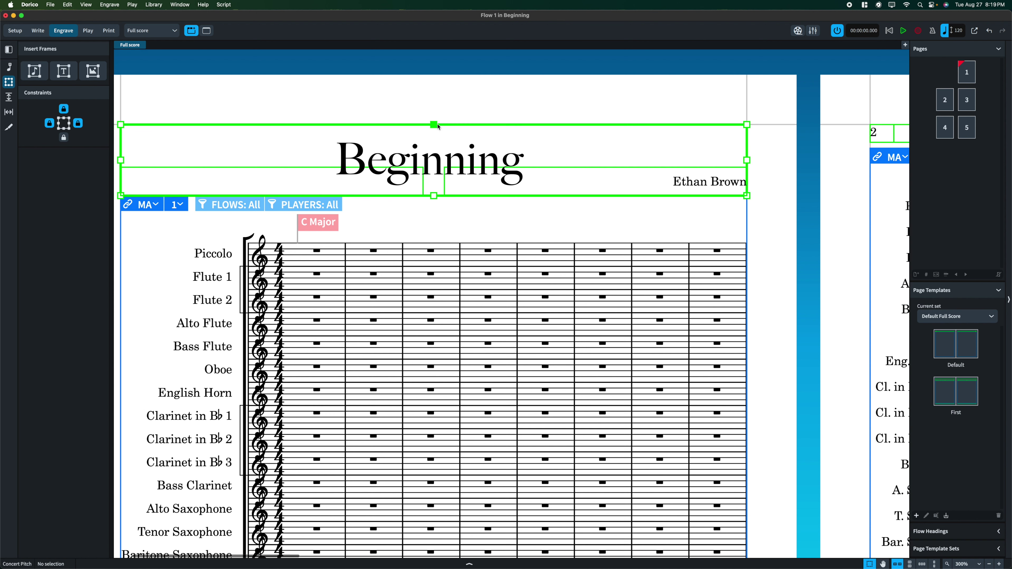
key(Tab)
key(alt+Up)
key(alt+Up)
key(alt+Up)
key(alt+Up)
key(alt+Up)
key(alt+Up)
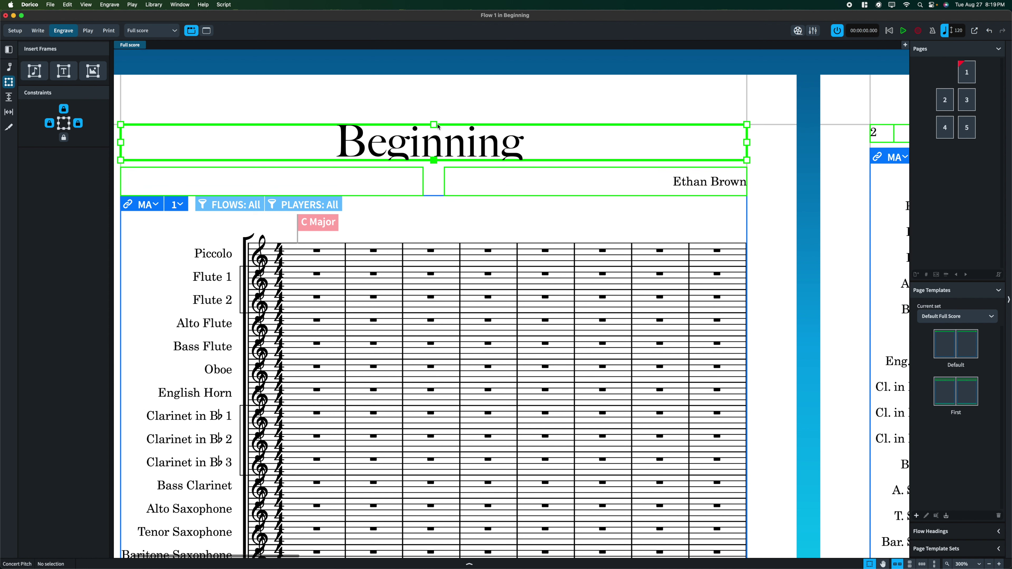
key(Escape)
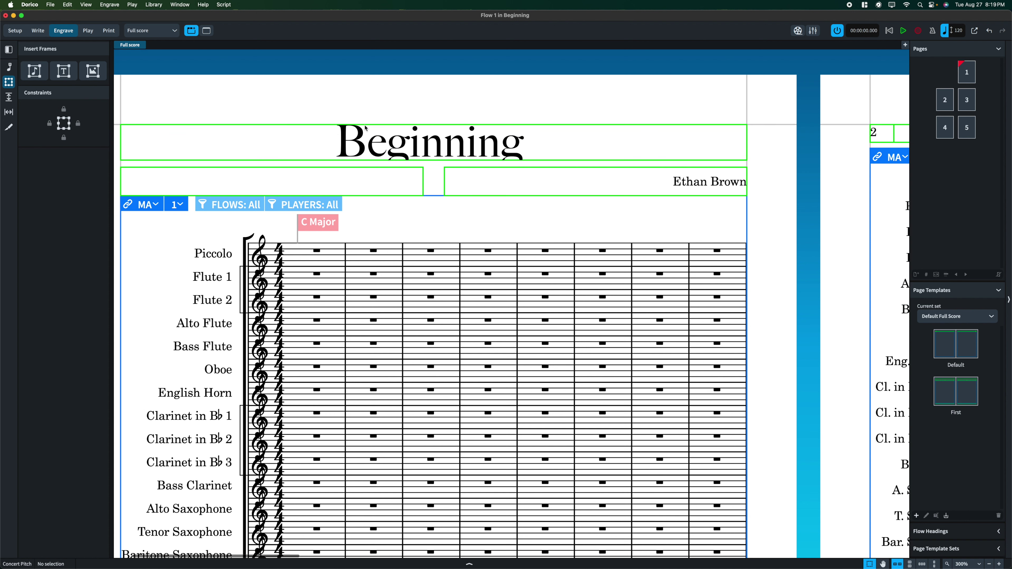
Move the title frame's bottom edge back down to the lower edge of the composer frame and deselect it.
click(435, 161)
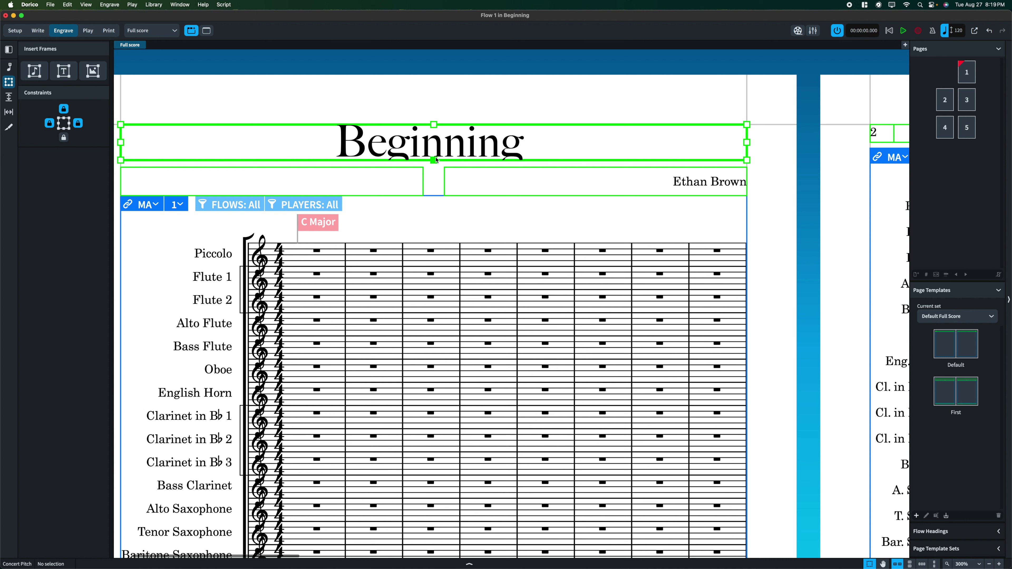
key(alt+Down)
key(alt+Down)
key(alt+Down)
key(alt+Down)
key(alt+Down)
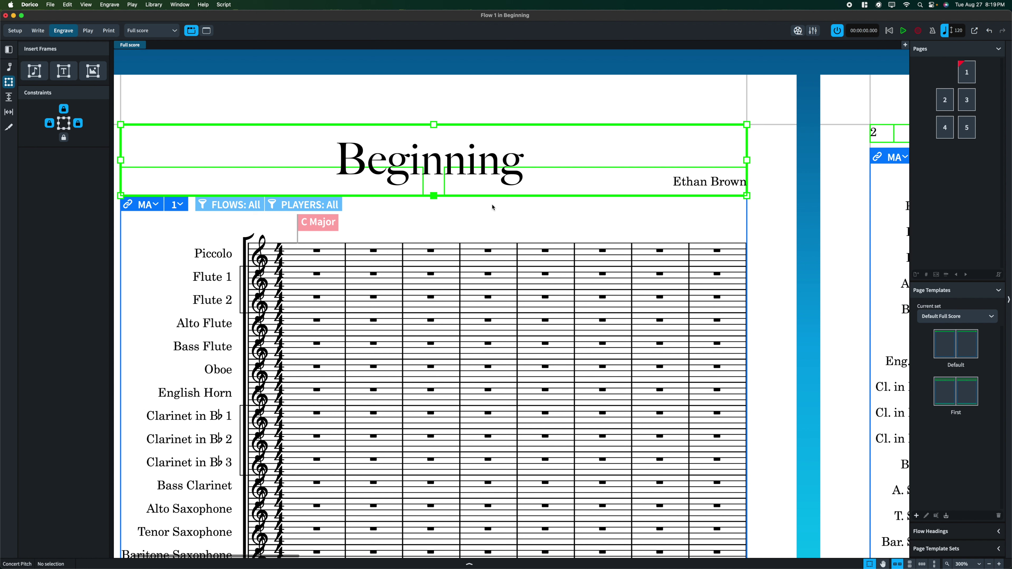
key(Escape)
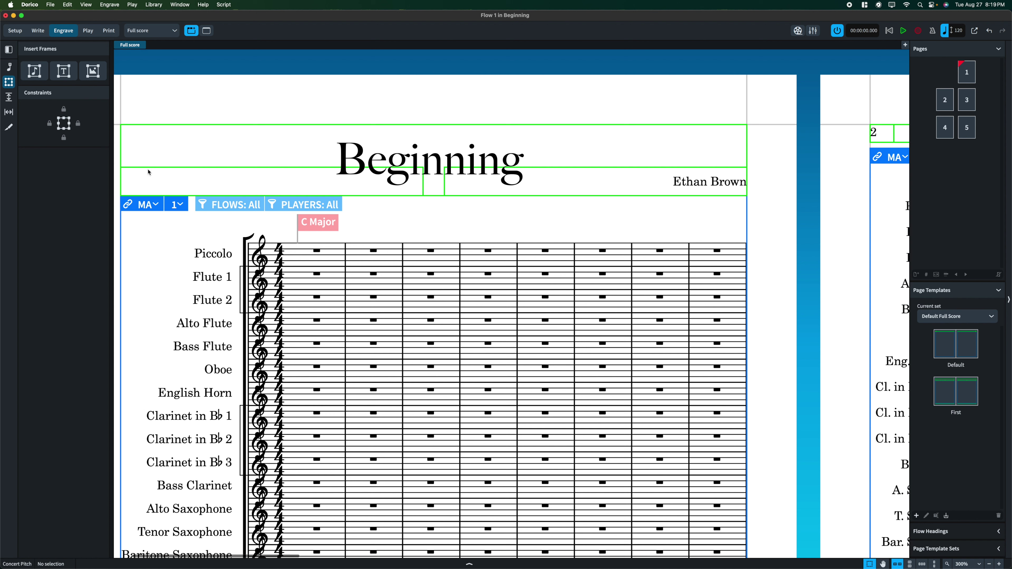
Try to open the empty text frame opposite the composer frame for text editing.
click(258, 193)
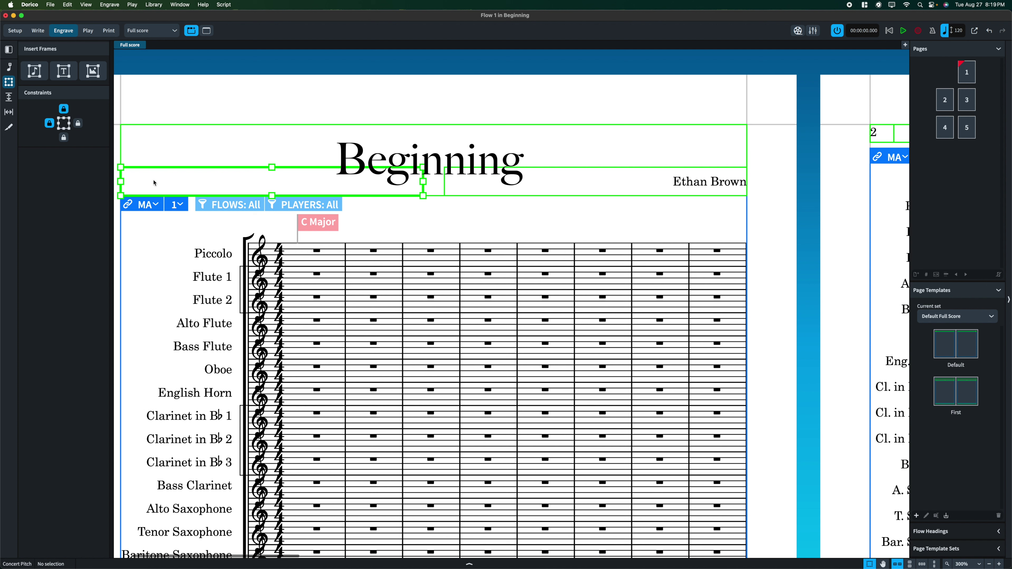
double_click(213, 162)
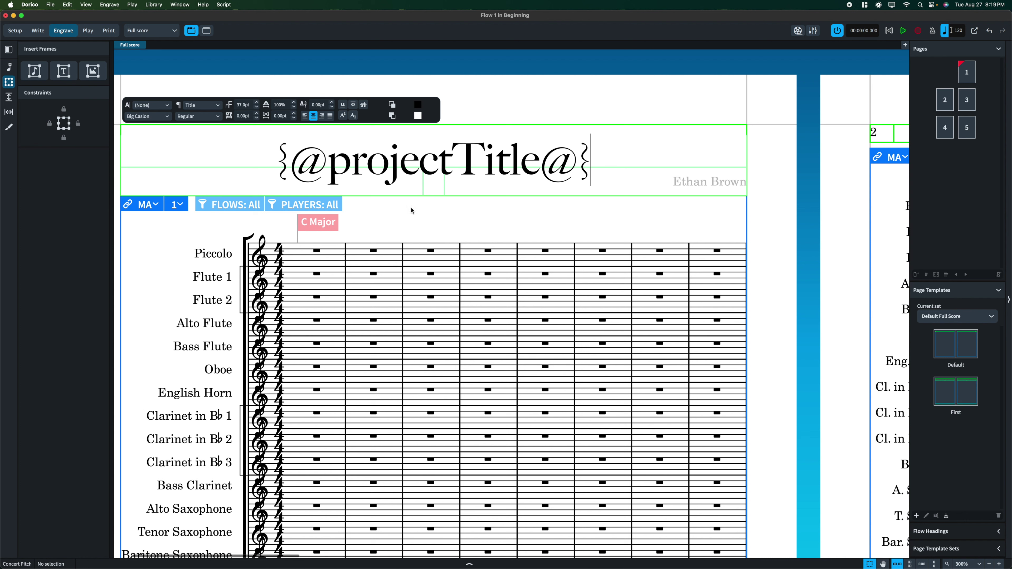
key(Escape)
key(Escape)
click(219, 169)
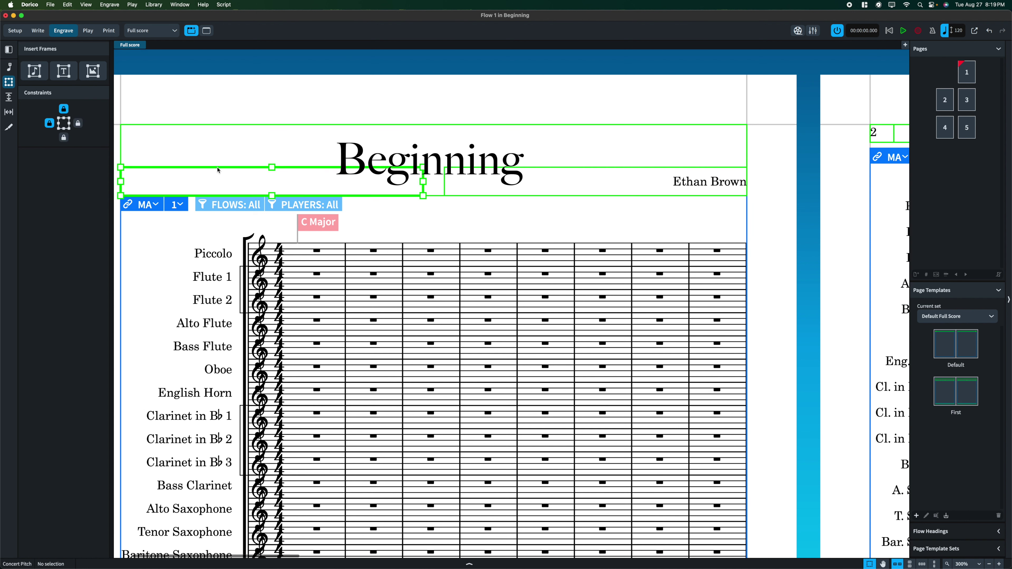
double_click(220, 169)
click(429, 200)
Raise the title frame's bottom edge until it clears the lyricist and composer frames below it.
click(433, 126)
key(Tab)
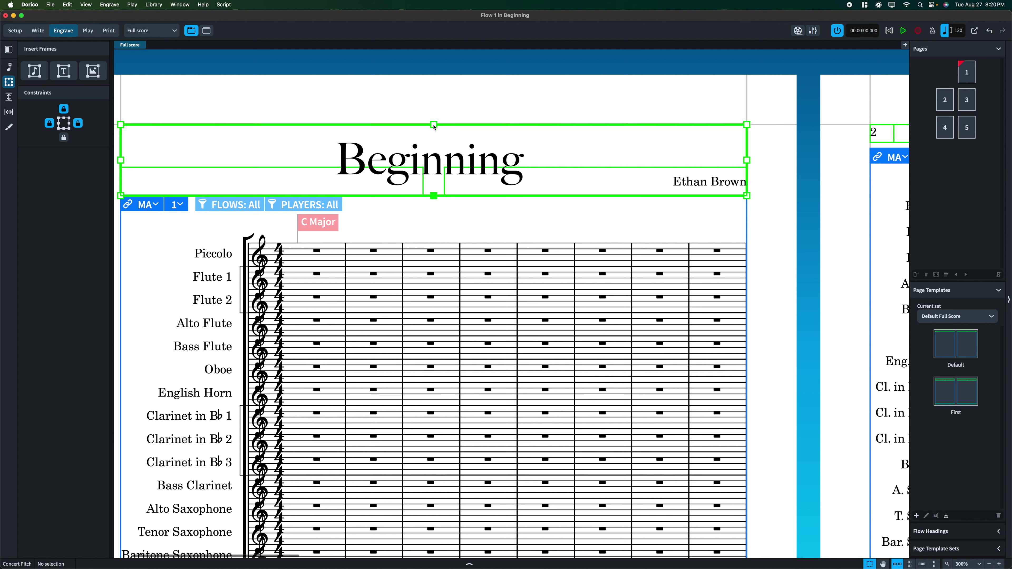
key(alt+Up)
key(alt+Up)
key(alt+Up)
key(alt+Up)
key(alt+Up)
key(alt+Up)
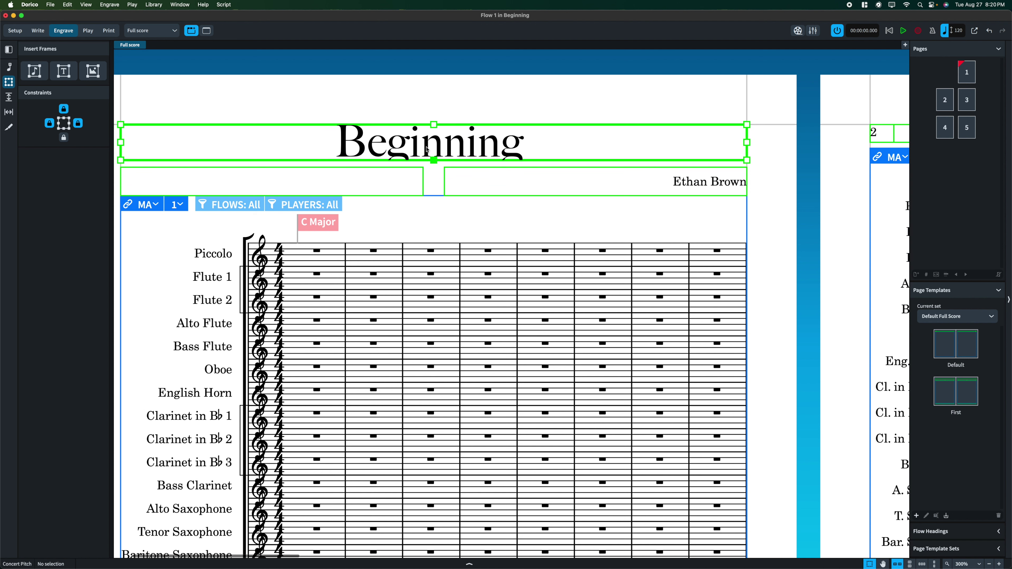
Replace the project lyricist token in the frame opposite the composer with the text Score.
double_click(368, 182)
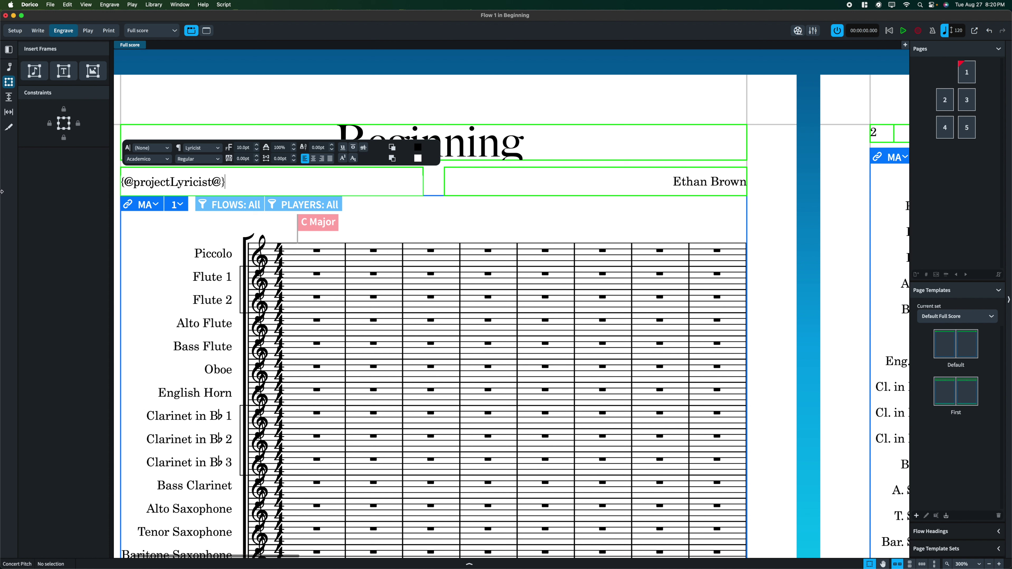
key(super+a)
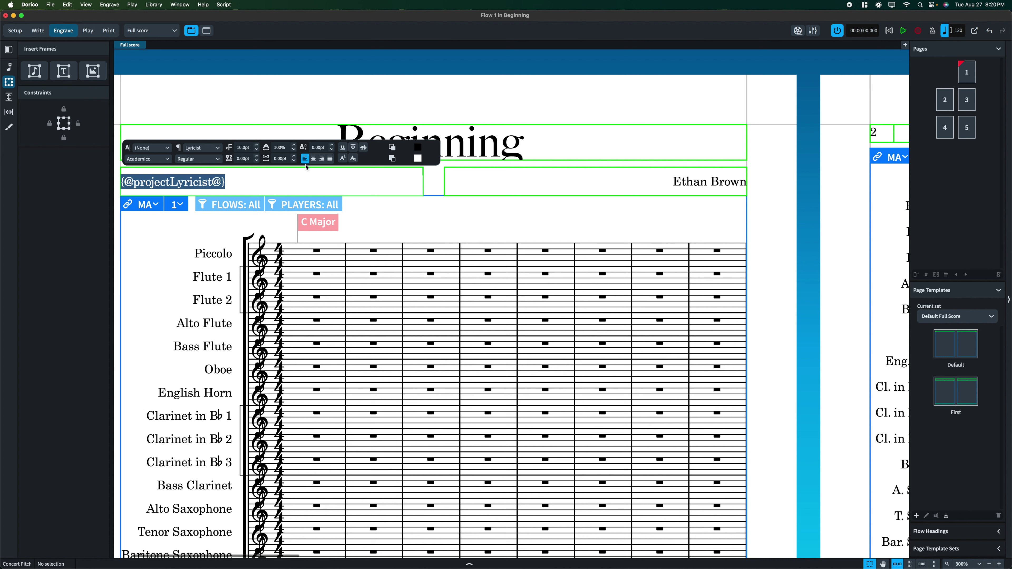
text(Score)
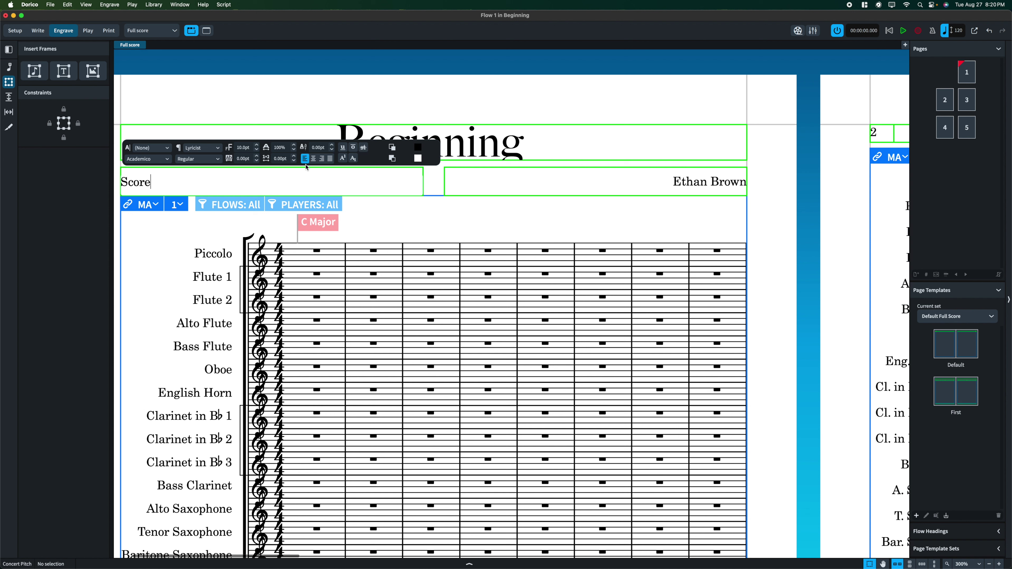
Set the font size of the whole Score text to 20 pt and leave text editing.
key(super+a)
click(258, 147)
click(259, 147)
click(259, 147)
click(259, 147)
click(259, 147)
click(259, 147)
click(258, 146)
click(258, 147)
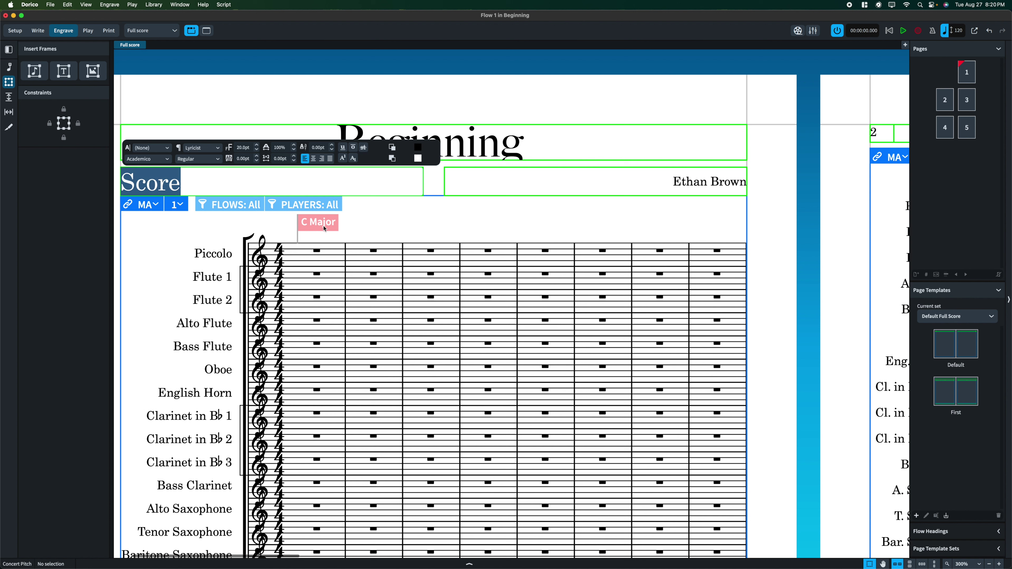
click(400, 221)
double_click(168, 185)
drag(181, 182, 99, 180)
key(Escape)
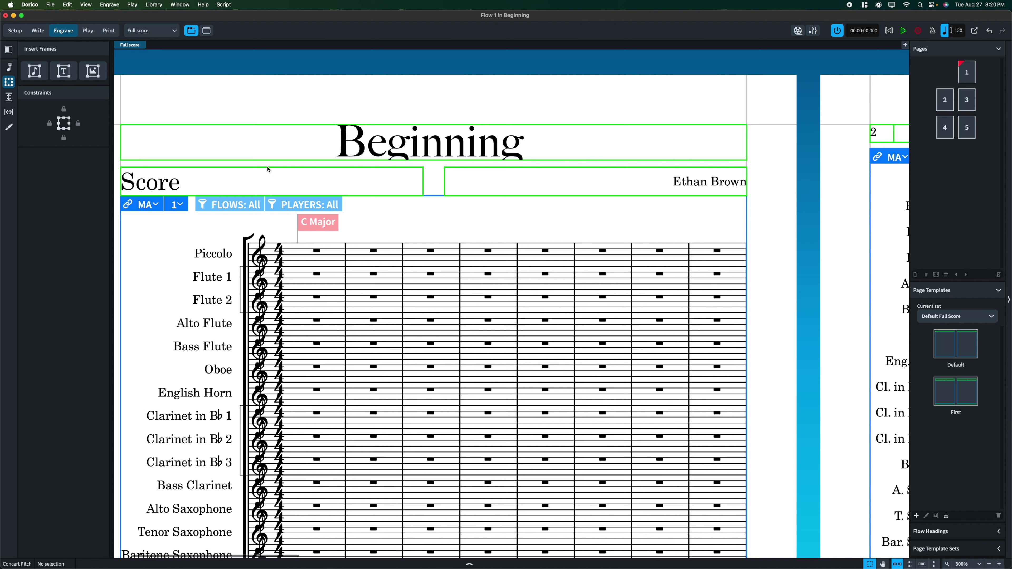
Lower the title frame's bottom edge to the composer frame's lower edge, and raise it again clear of that frame.
click(437, 163)
drag(437, 163, 437, 198)
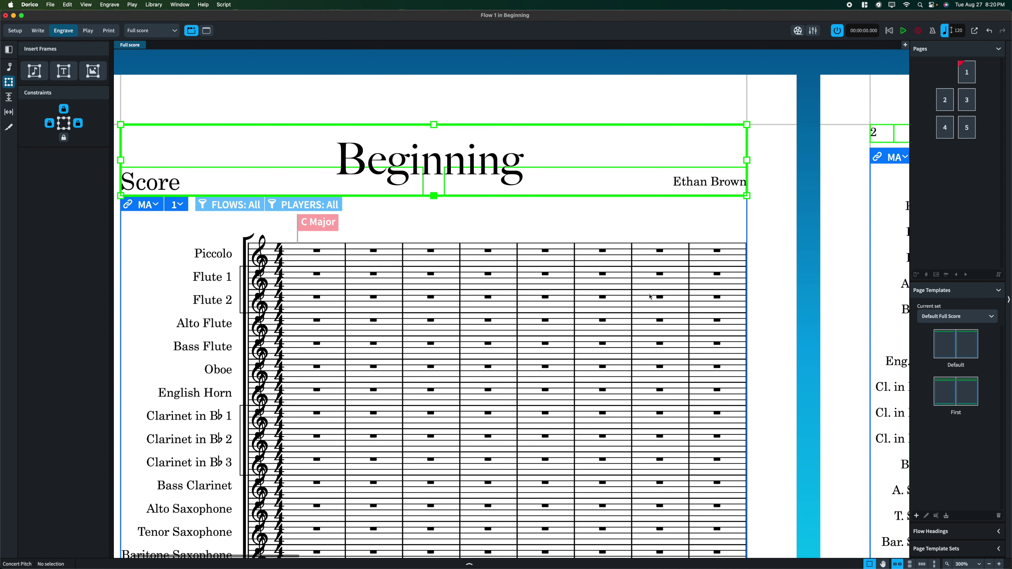
key(alt+Up)
key(alt+Up)
key(alt+Up)
key(alt+Up)
key(alt+Up)
key(alt+Up)
key(alt+Up)
key(alt+Up)
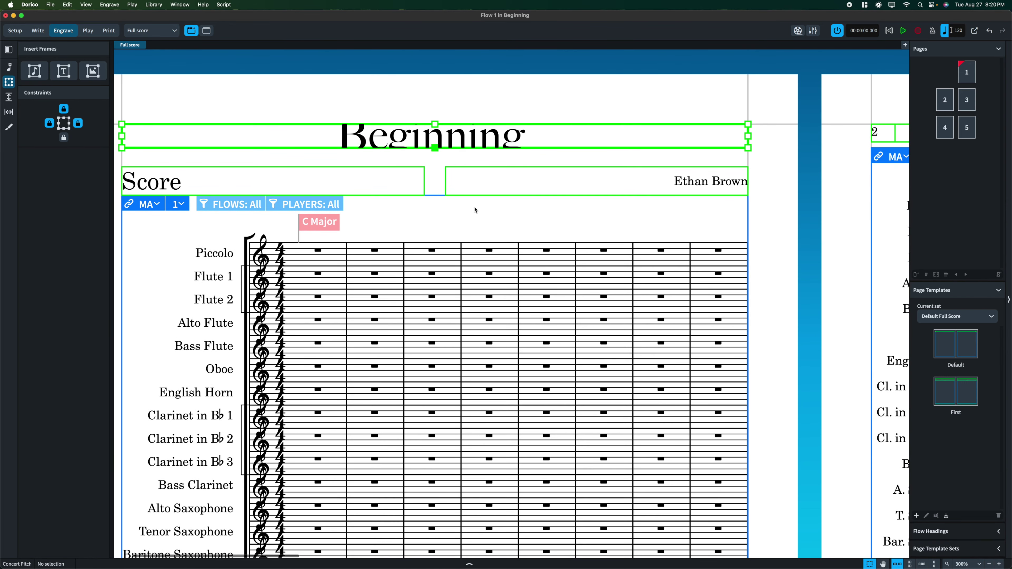
key(alt+Down)
key(alt+Down)
Select the whole project composer token in its frame and set its font style to Italic.
double_click(668, 178)
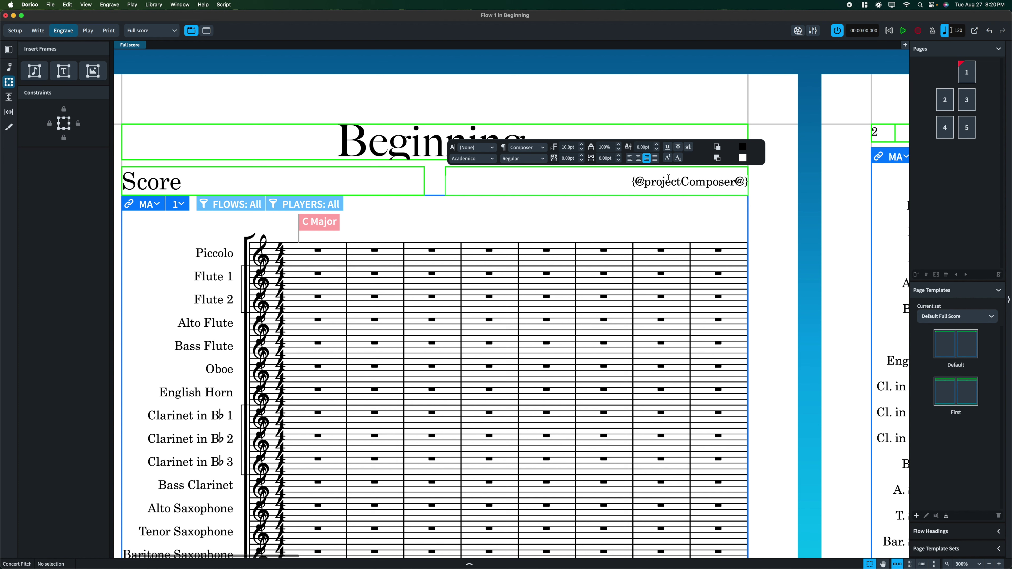
drag(633, 182, 777, 187)
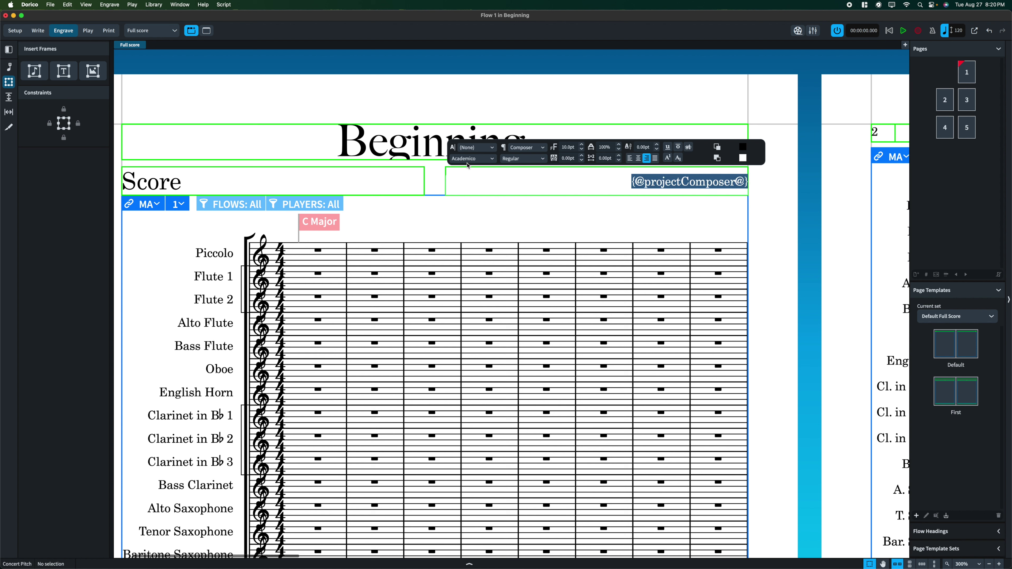
click(534, 160)
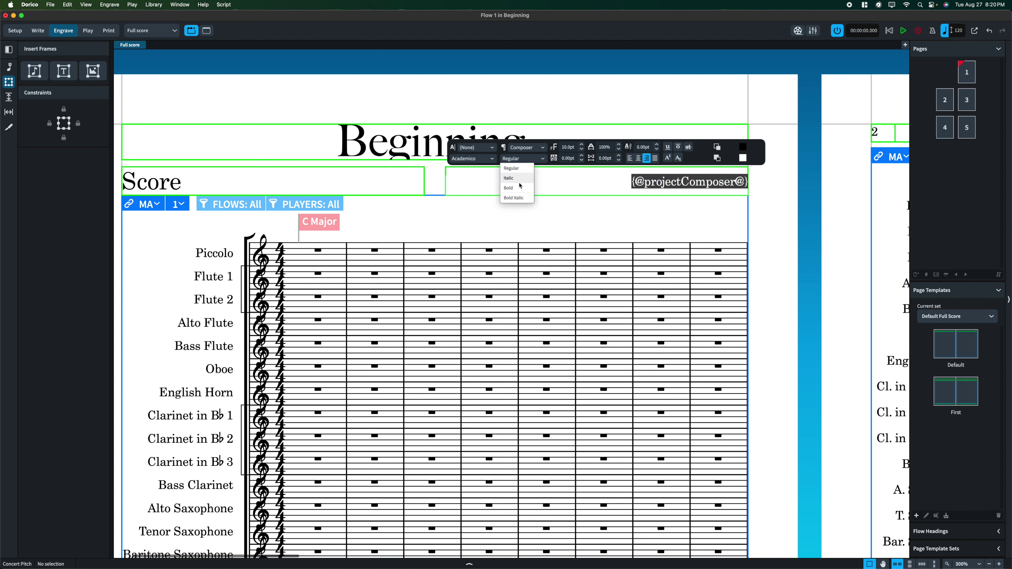
click(517, 181)
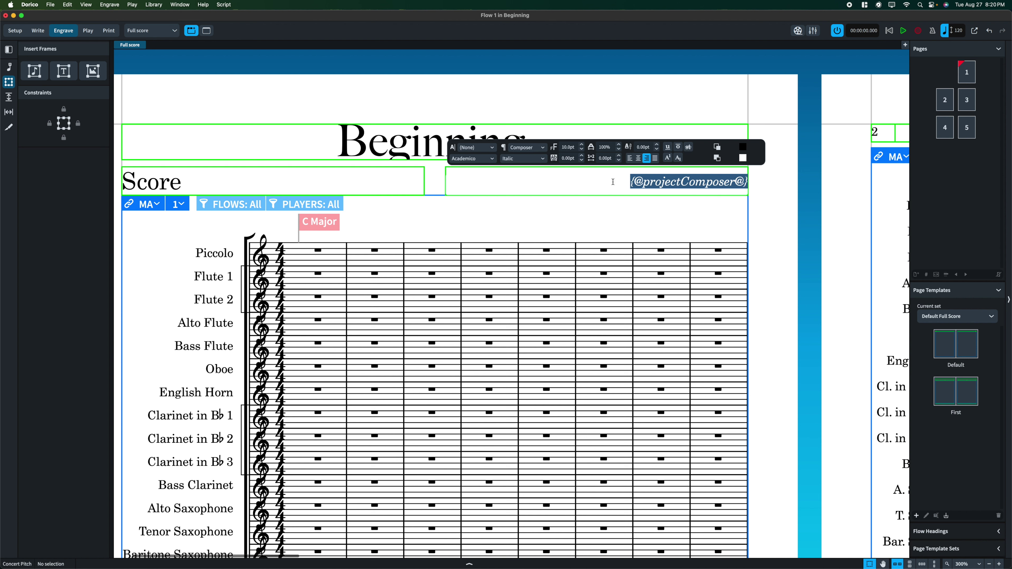
Add a second line reading (ASCAP) below the composer token and finish editing the frame.
click(644, 181)
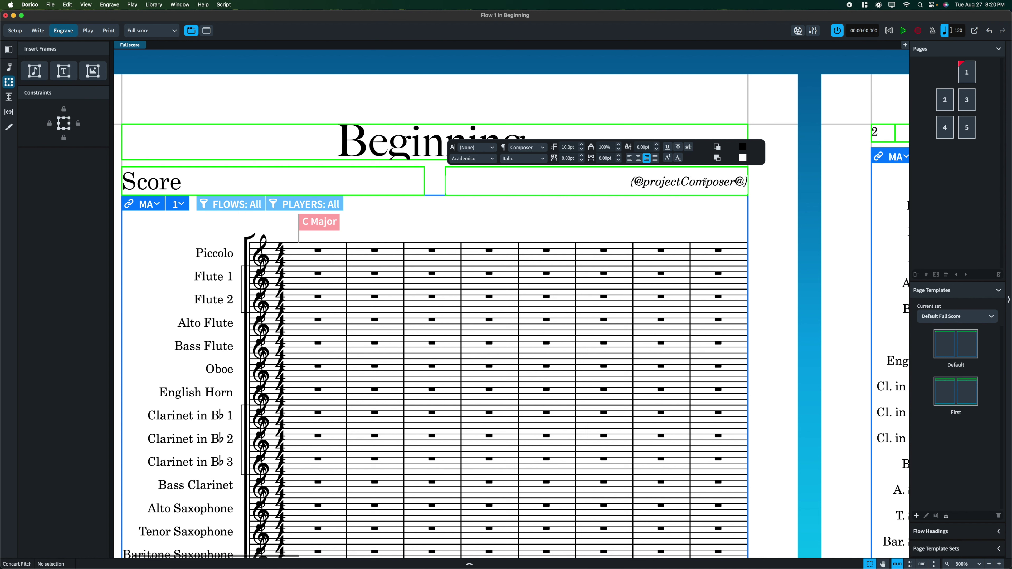
key(Right)
key(Right)
key(Right)
key(Right)
key(Right)
key(Right)
key(End)
key(Return)
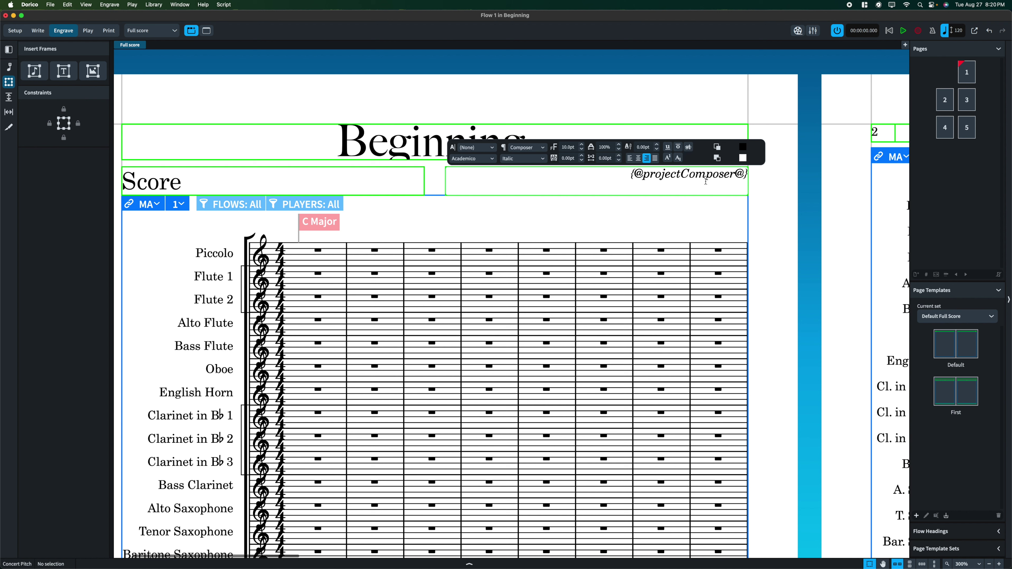
text((ASCAP))
click(705, 207)
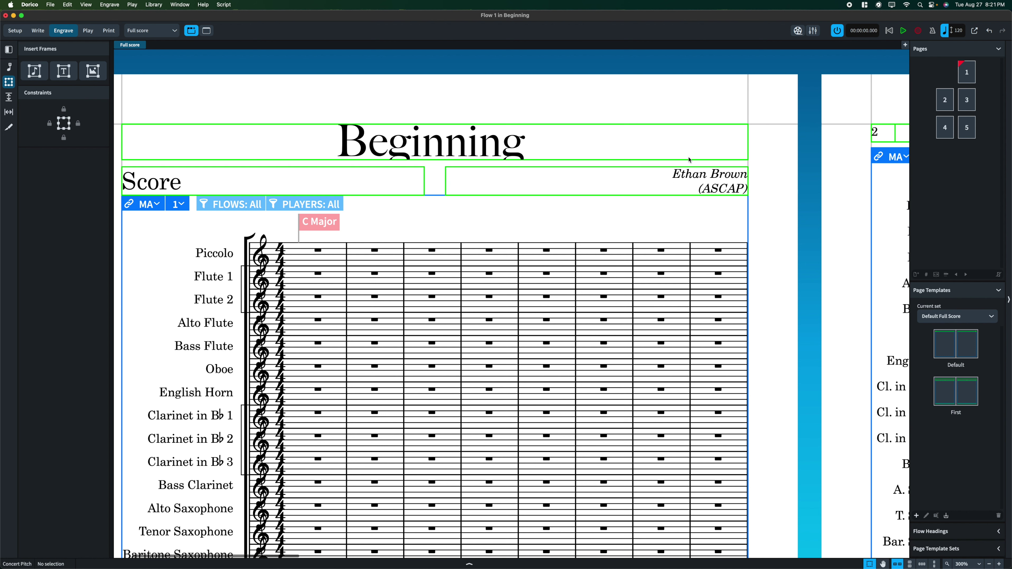
Lower the title frame's bottom edge to the composer frame's lower edge so the whole title shows, and deselect it.
click(435, 159)
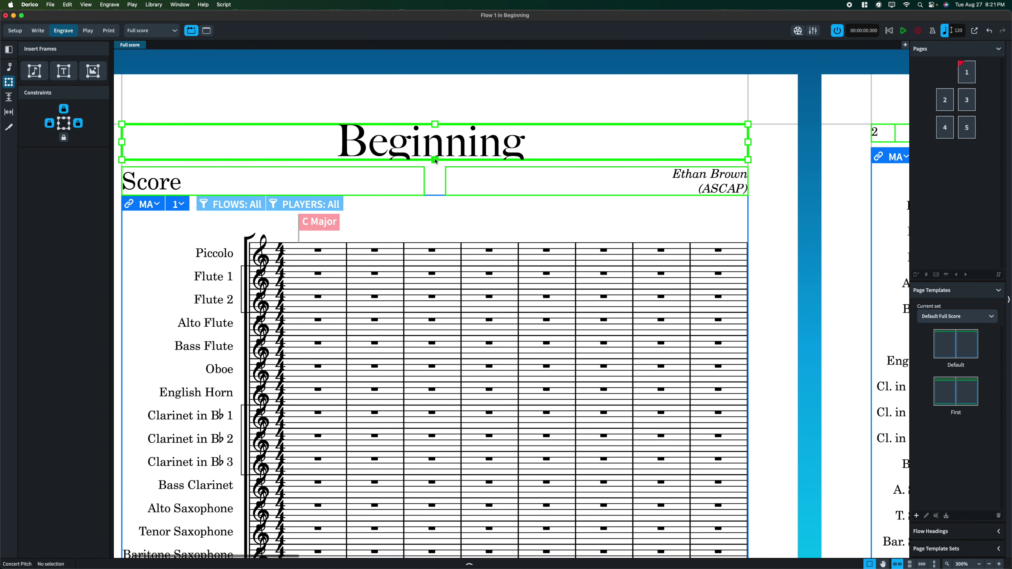
key(alt+Down)
key(alt+Down)
key(alt+Down)
key(alt+Down)
key(alt+Down)
key(alt+Down)
key(alt+Down)
key(alt+Down)
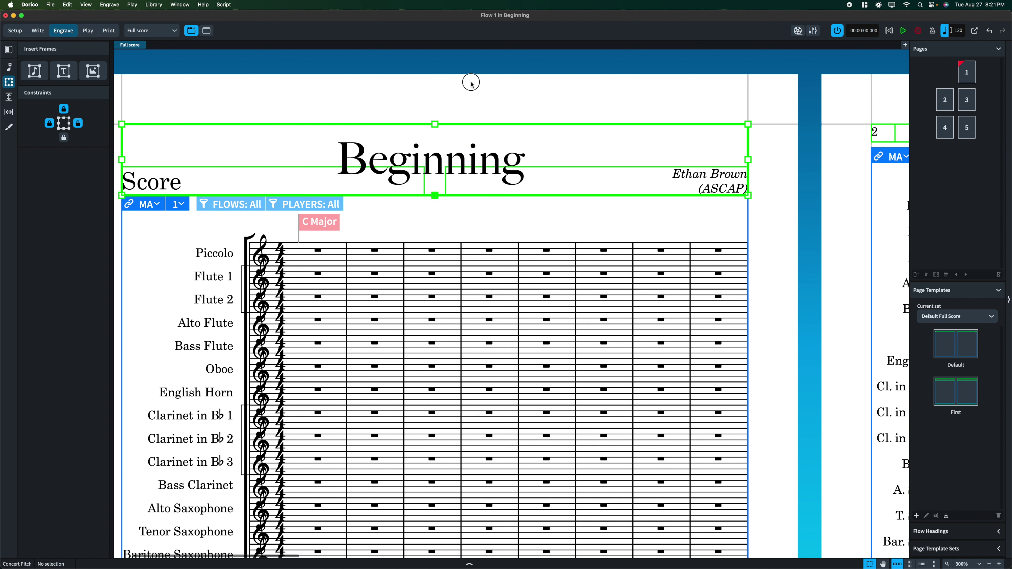
click(465, 94)
Switch to Write mode and look over the first score page down to its lowest staves.
key(super+2)
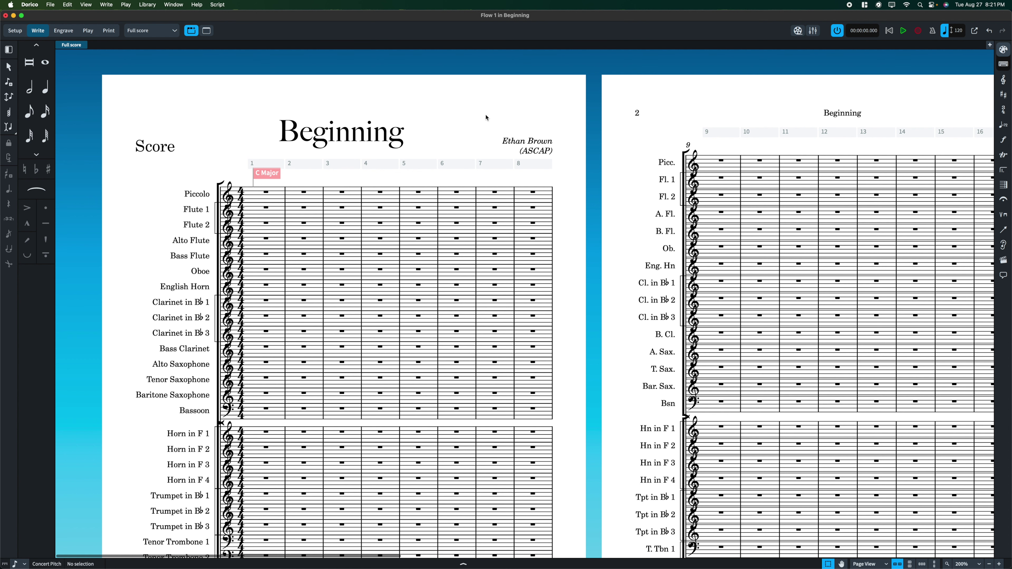
scroll(442, 249, down, 5)
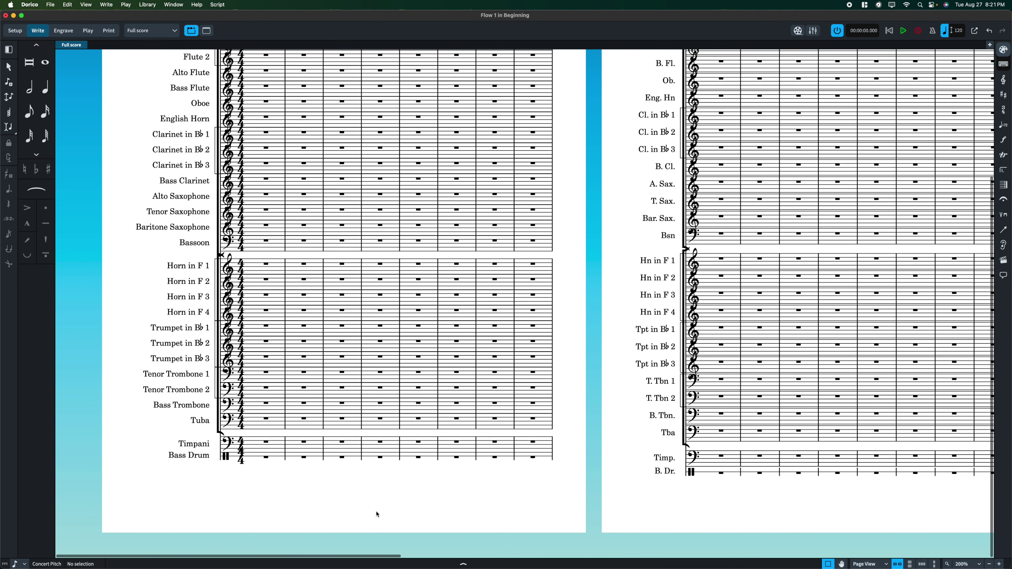
scroll(370, 362, up, 5)
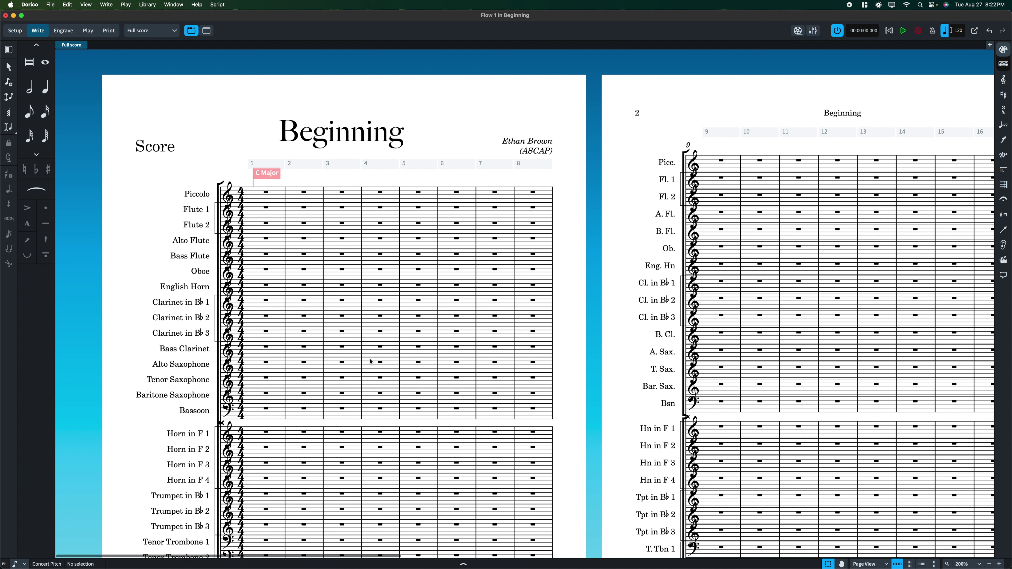
key(super+shift+l)
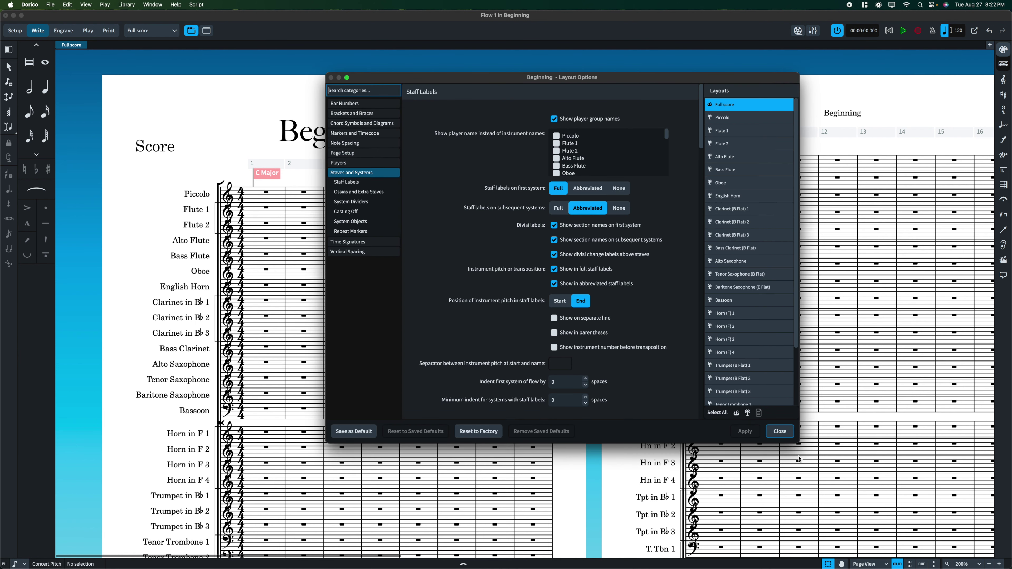
click(779, 435)
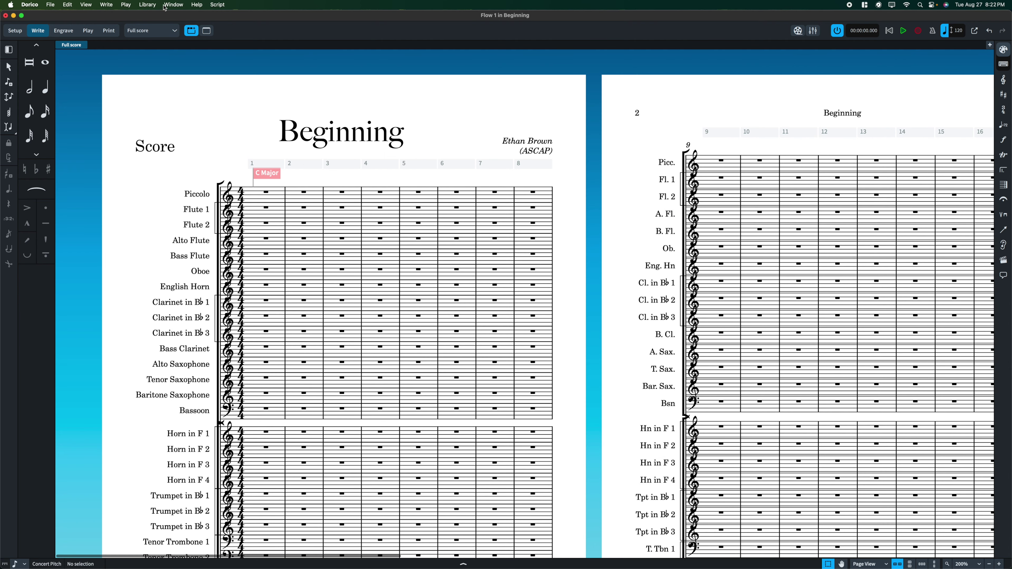
click(149, 5)
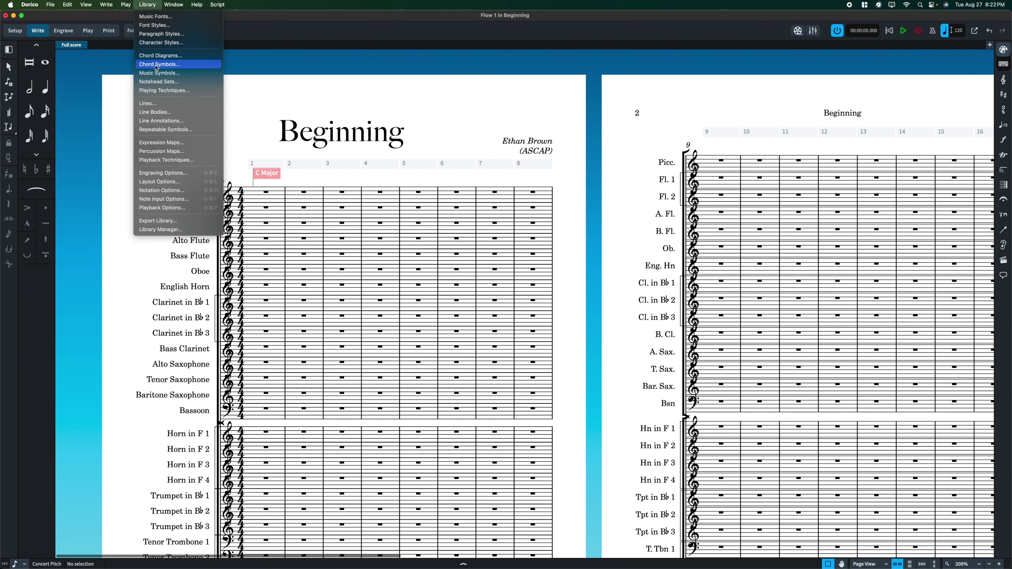
click(189, 182)
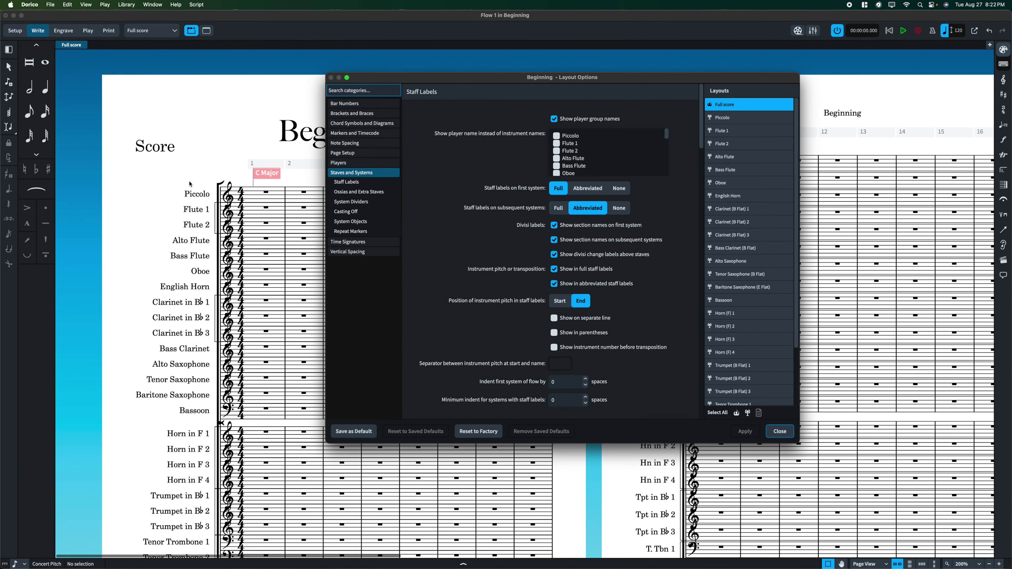
click(779, 431)
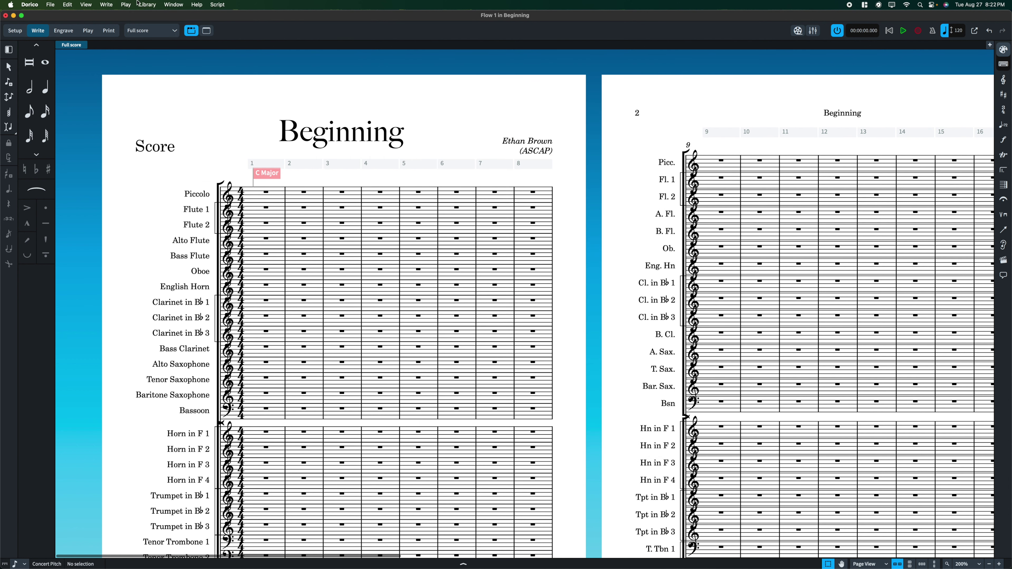
Open the Layout Options for the full score and show the Page Setup settings.
click(139, 4)
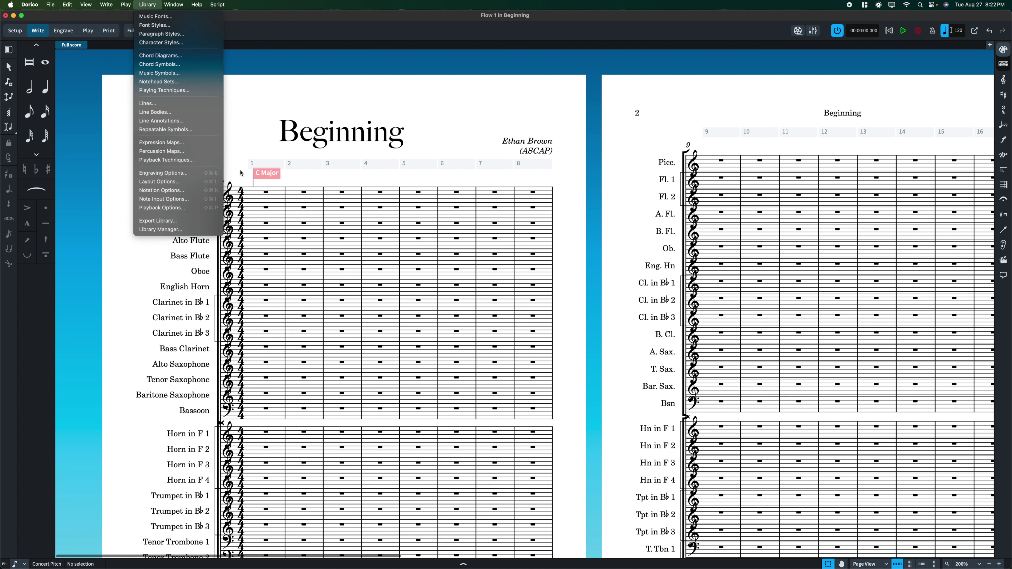
click(211, 181)
drag(415, 80, 378, 103)
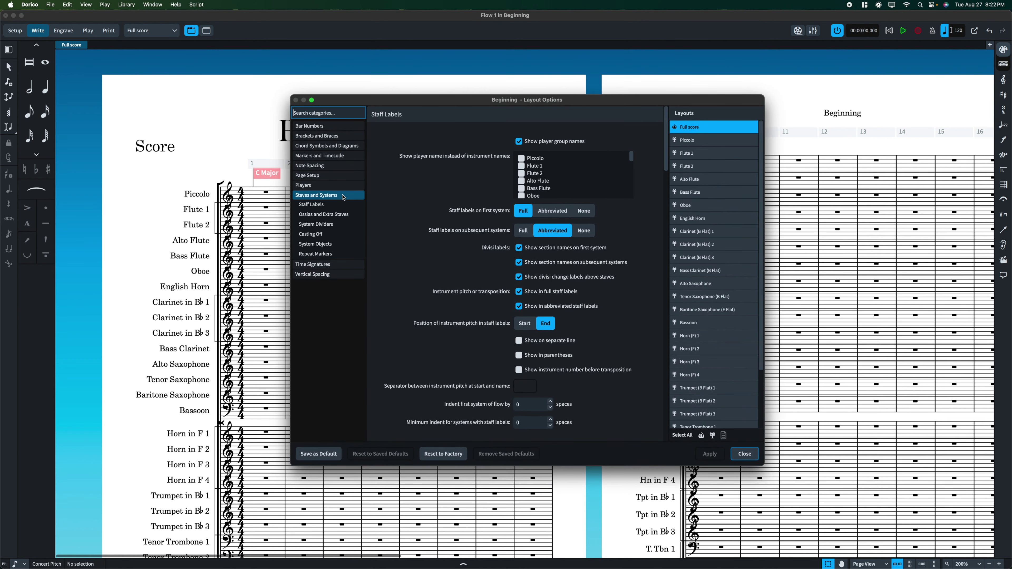
click(342, 185)
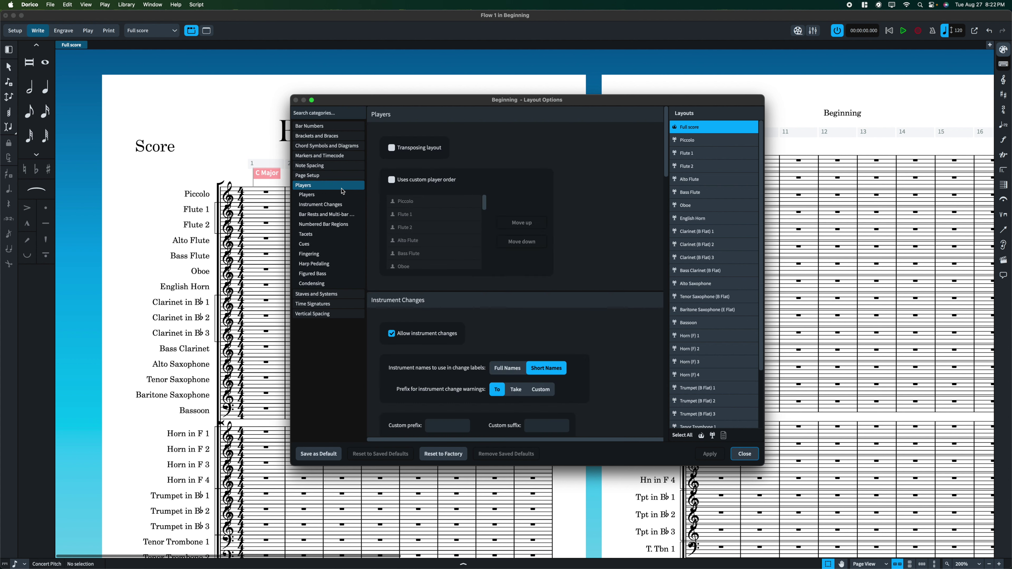
click(341, 175)
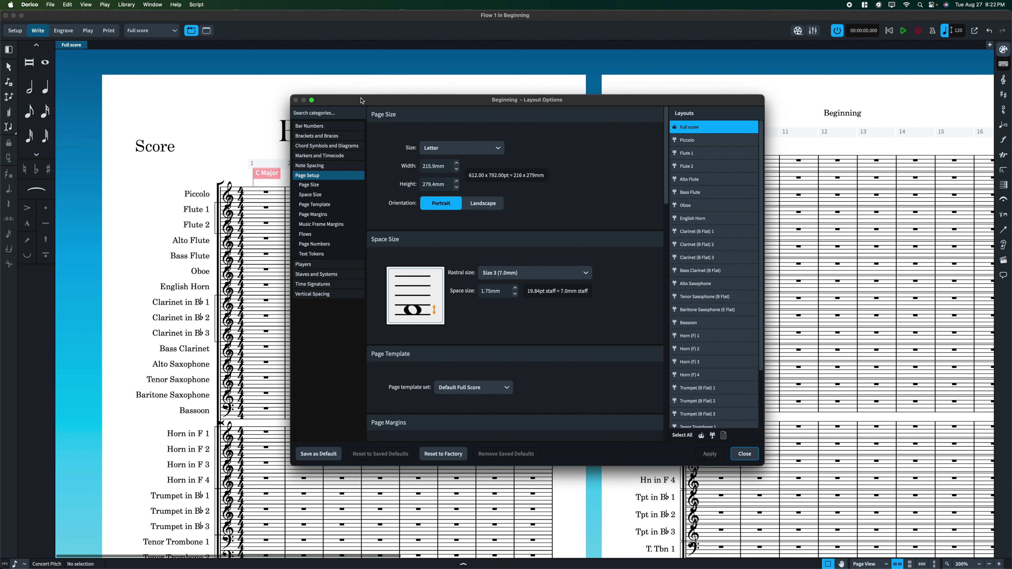
Set the full score's page size to Tabloid and apply the change.
click(468, 144)
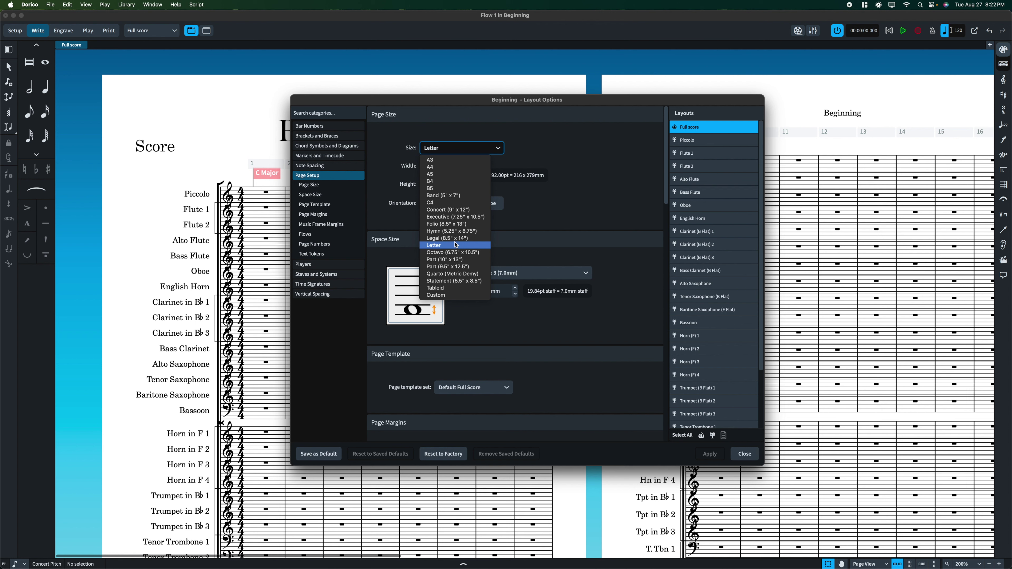
click(586, 163)
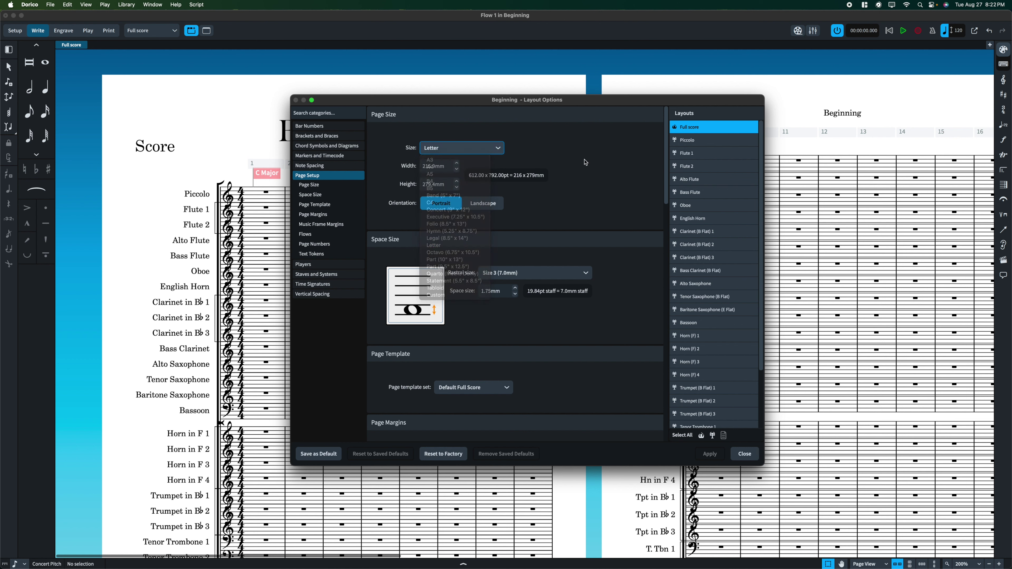
click(462, 147)
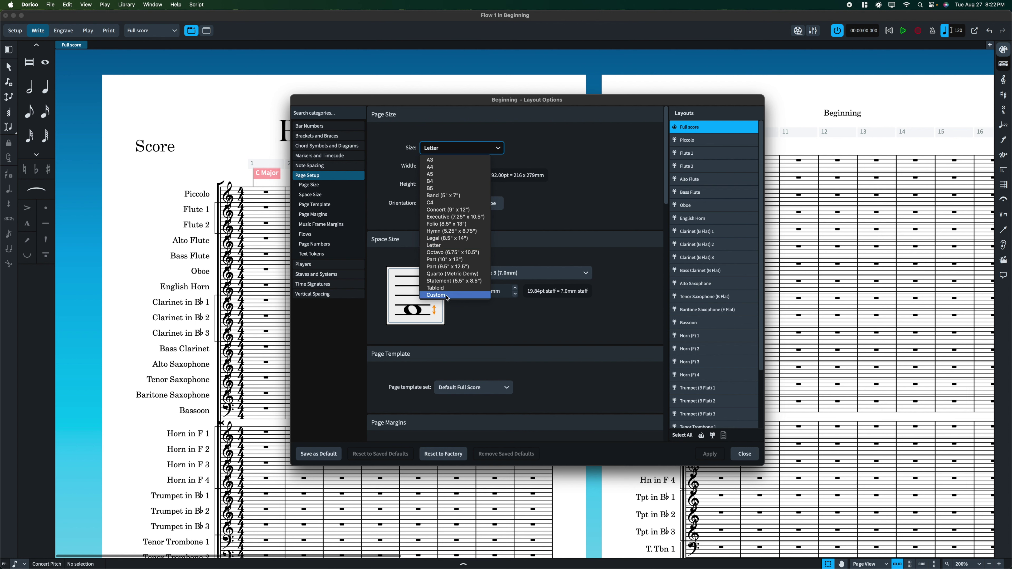
click(436, 287)
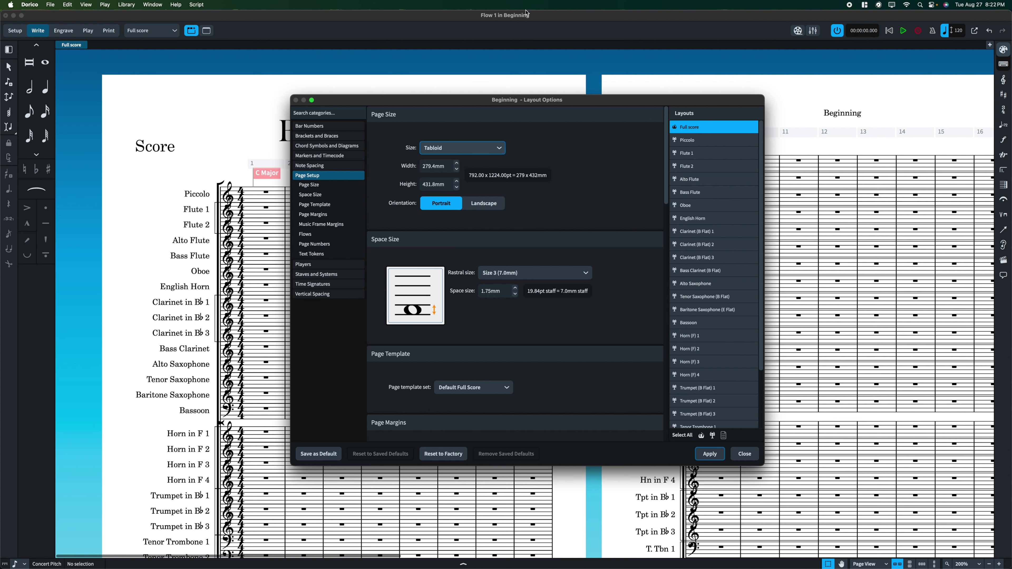
click(709, 454)
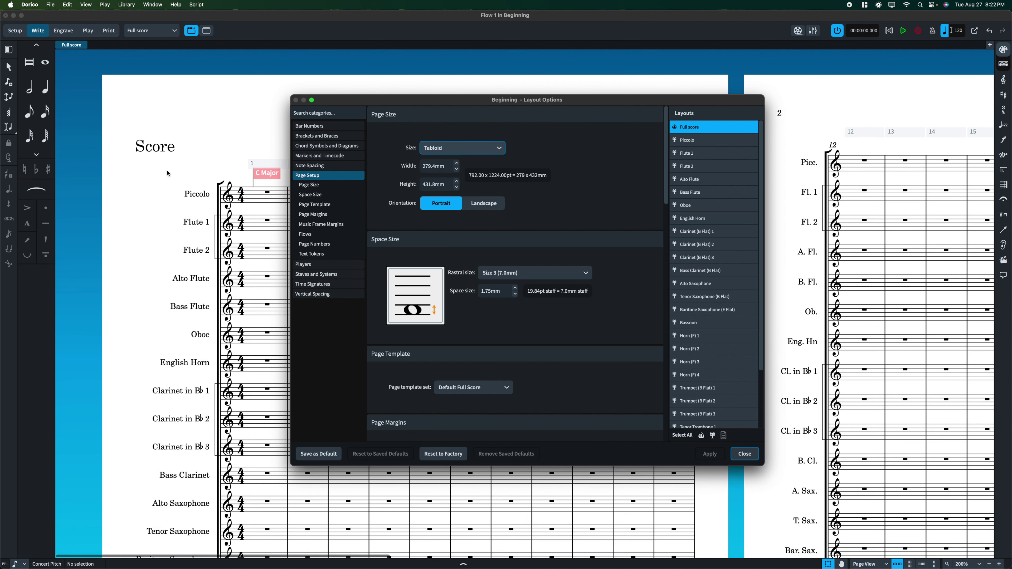
Move the Layout Options window aside and look over the first Tabloid score page down to its lowest staves.
scroll(192, 174, down, 10)
scroll(192, 174, up, 10)
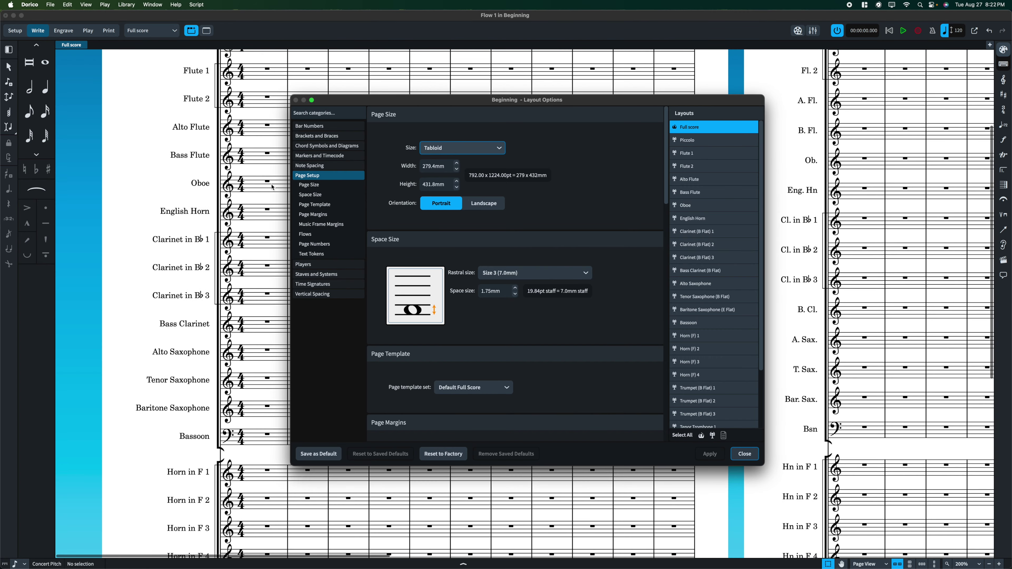
drag(344, 103, 612, 101)
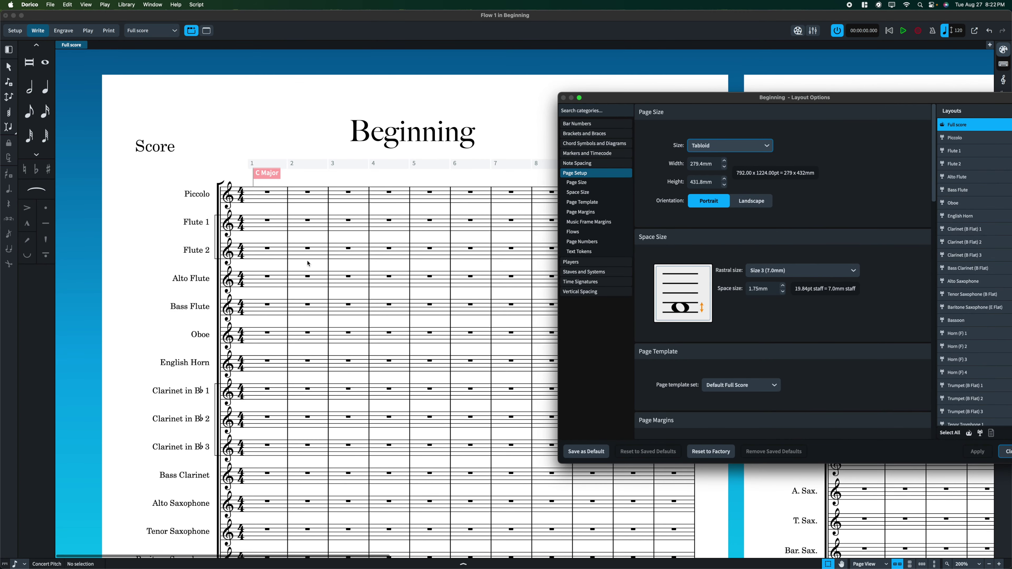
scroll(364, 288, down, 5)
scroll(364, 288, down, 3)
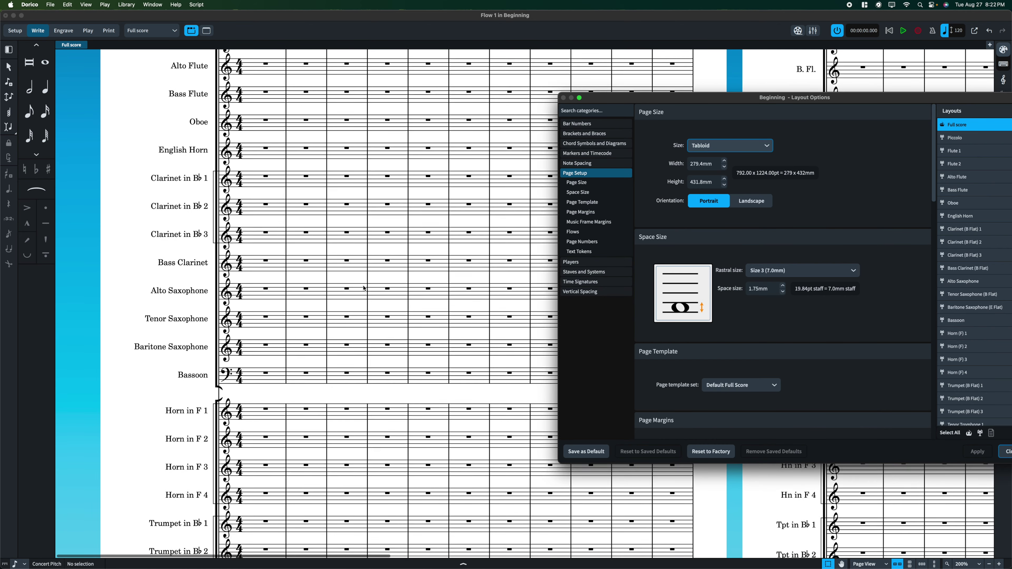
scroll(364, 288, up, 8)
drag(614, 98, 553, 98)
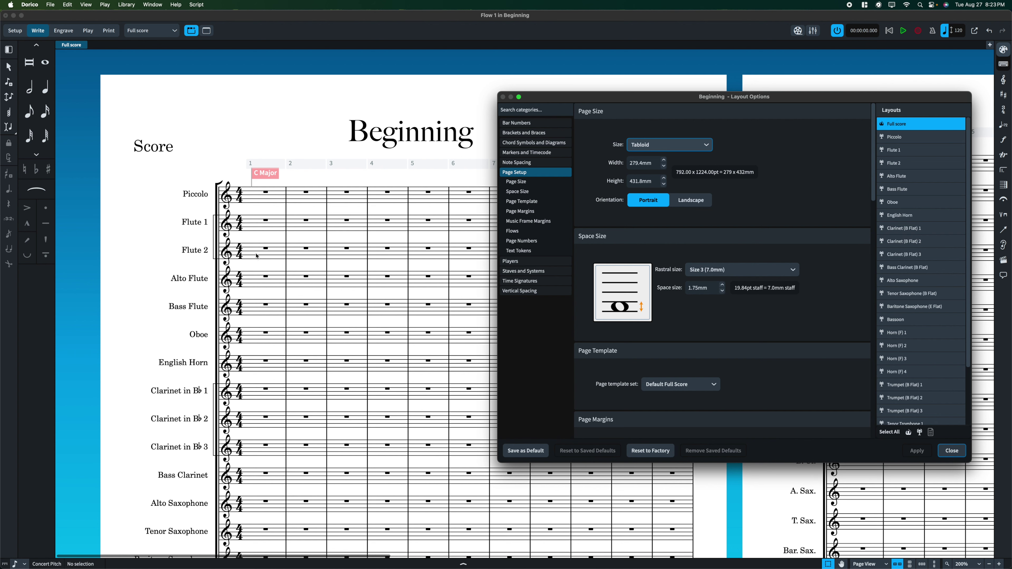
scroll(374, 317, down, 10)
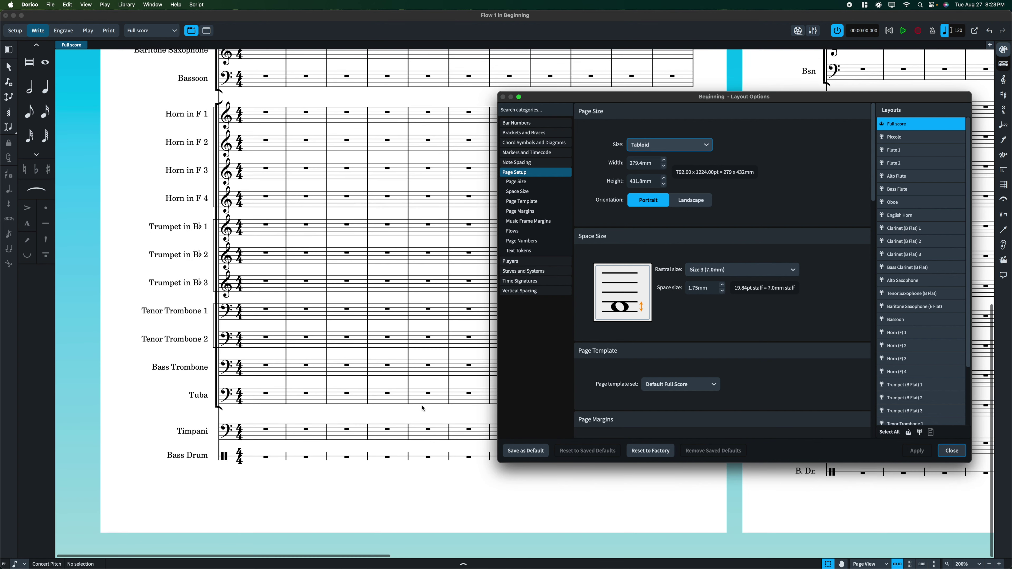
scroll(319, 269, up, 10)
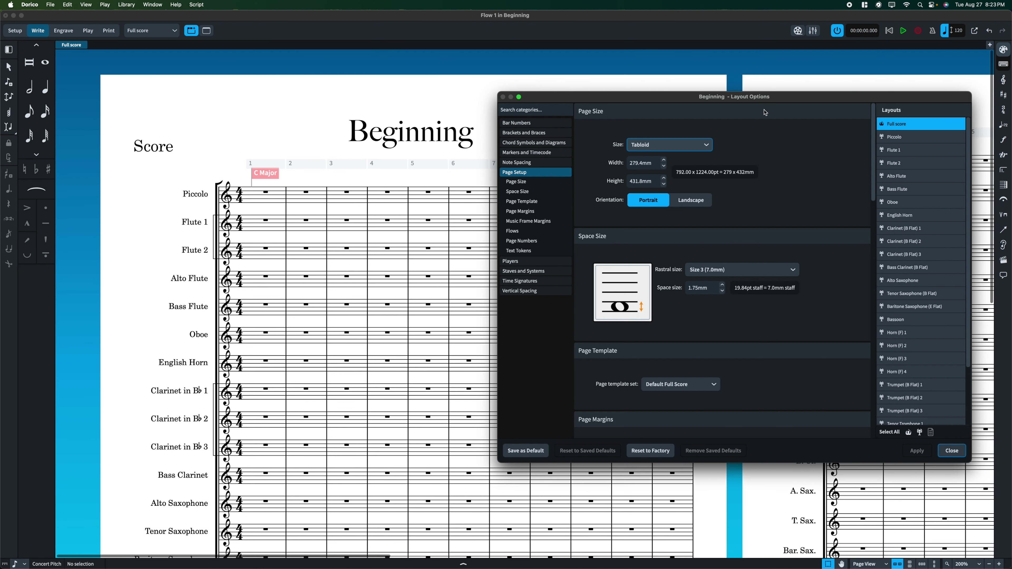
drag(639, 102, 542, 107)
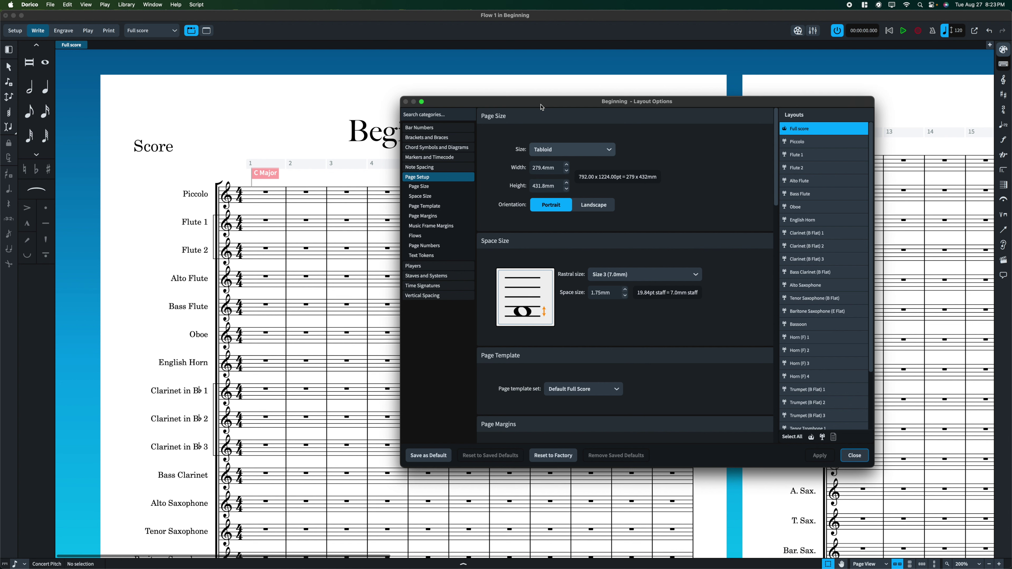
Set the full score's rastral size to Size 8 (3.7mm) and apply the change.
click(658, 275)
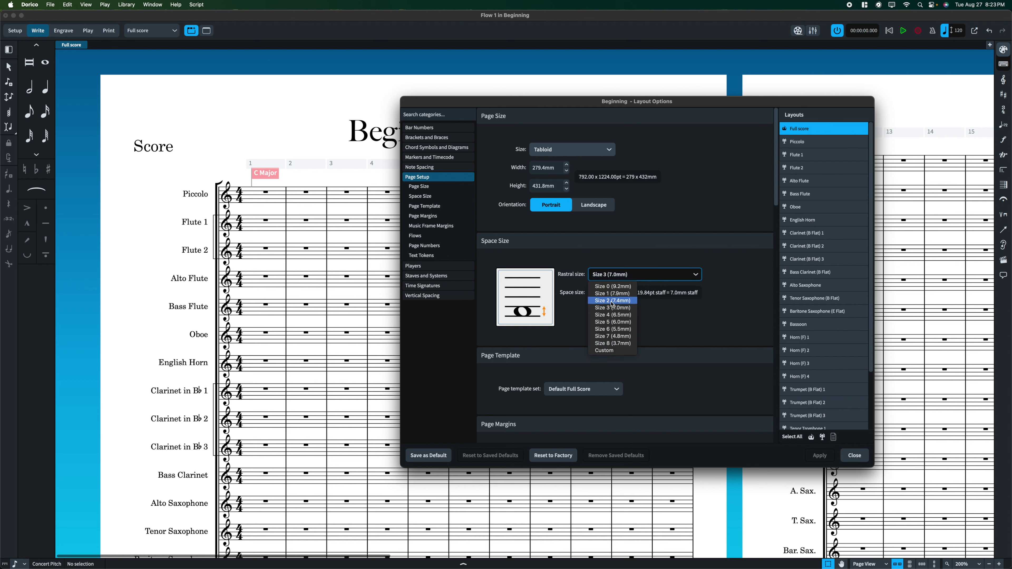
click(134, 174)
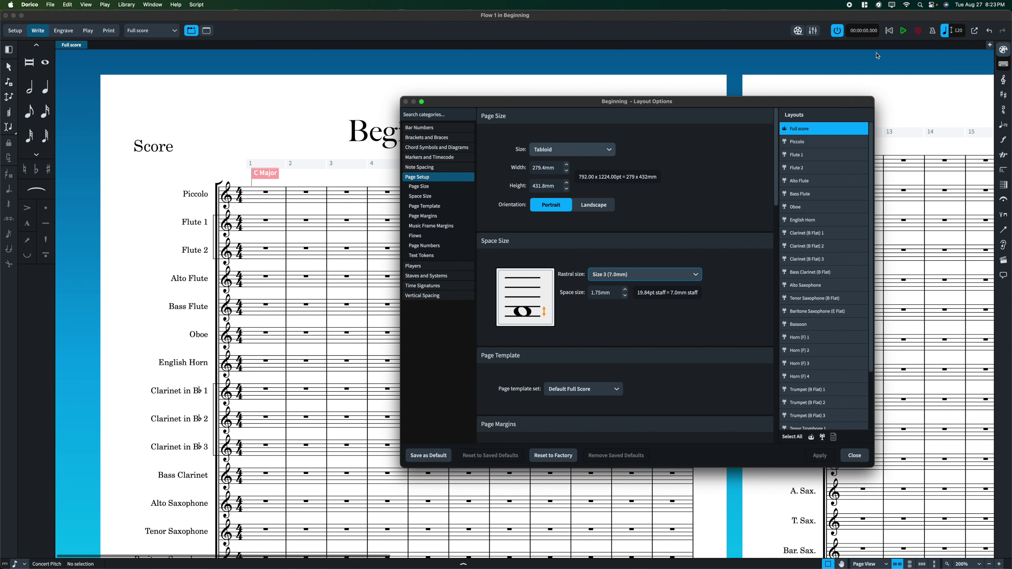
click(691, 275)
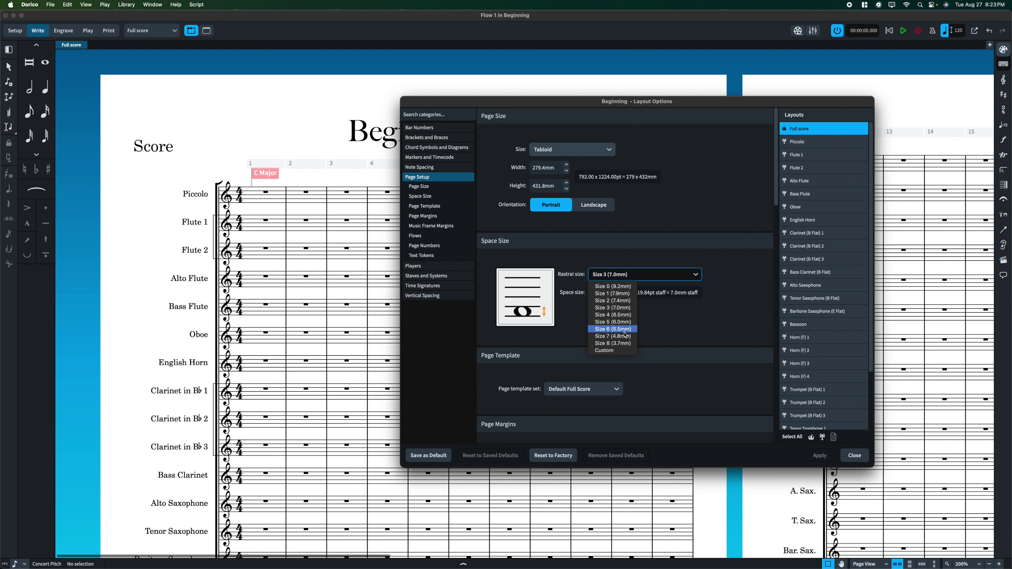
click(622, 343)
click(823, 461)
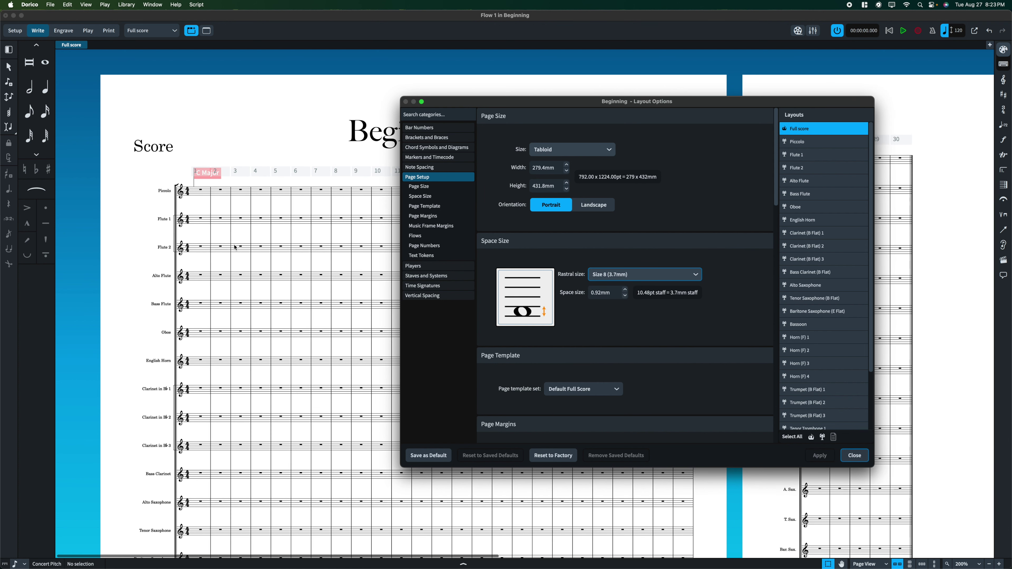
Examine the first page's staves at the smaller staff size from the title down to the Bass Drum, moving Layout Options aside.
scroll(235, 247, down, 7)
drag(580, 102, 787, 88)
scroll(283, 280, up, 5)
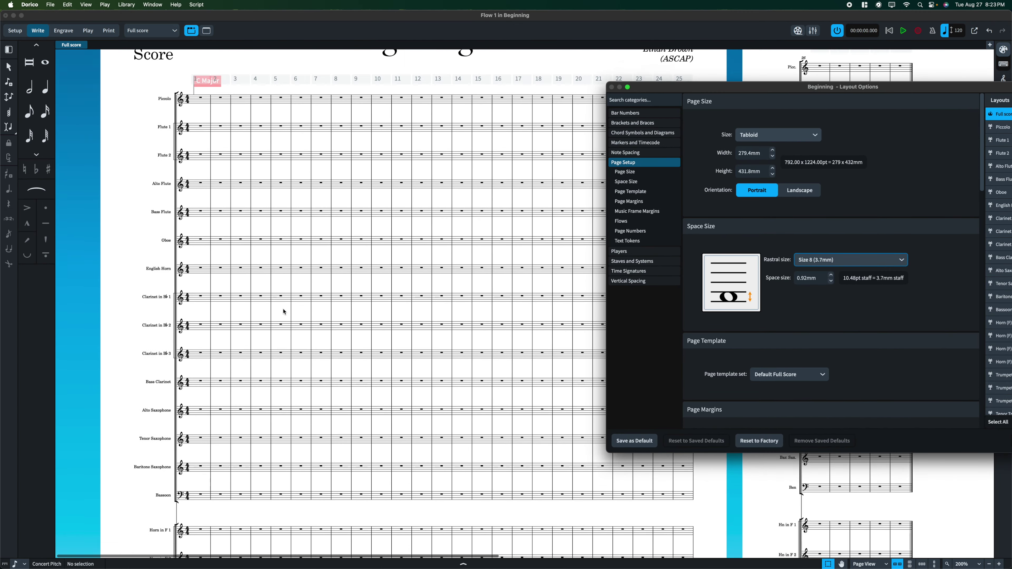
scroll(300, 258, down, 15)
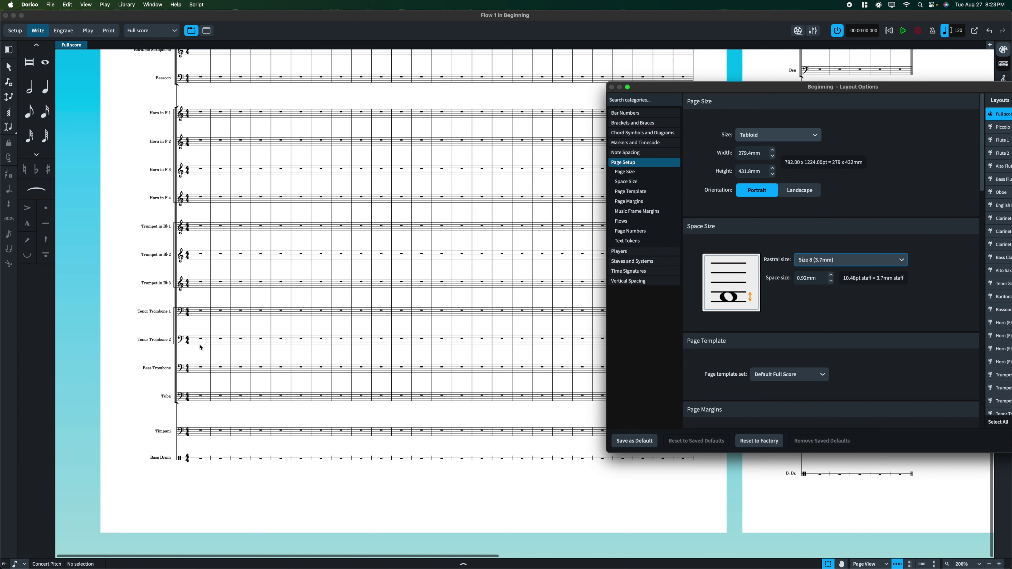
scroll(200, 347, up, 10)
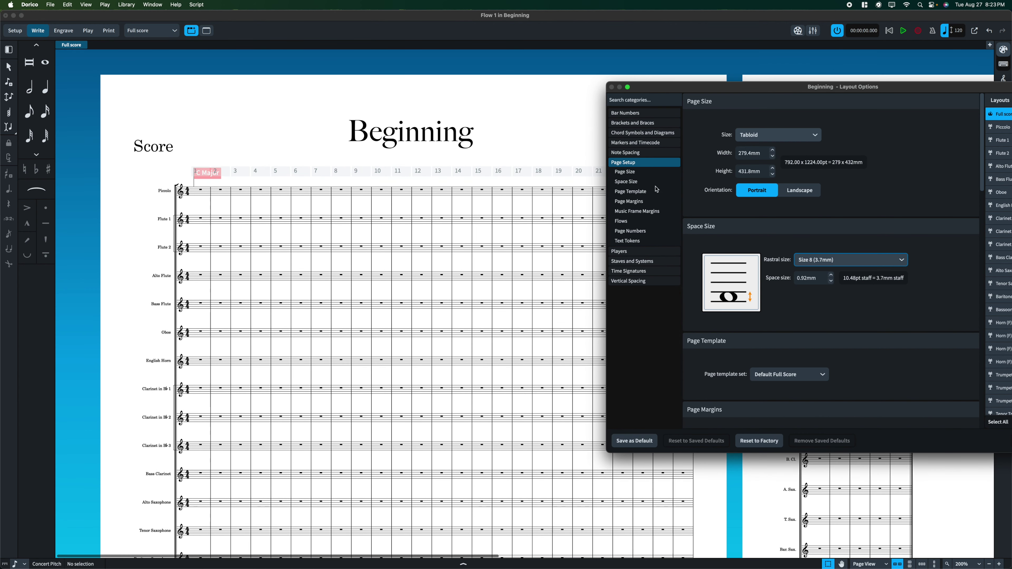
drag(899, 89, 792, 108)
scroll(239, 178, down, 10)
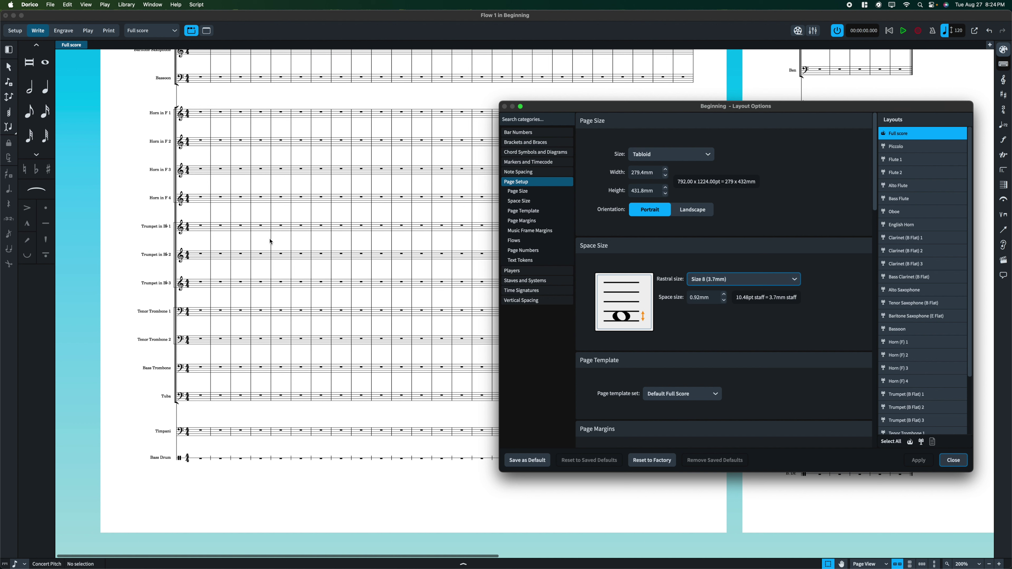
scroll(244, 194, up, 10)
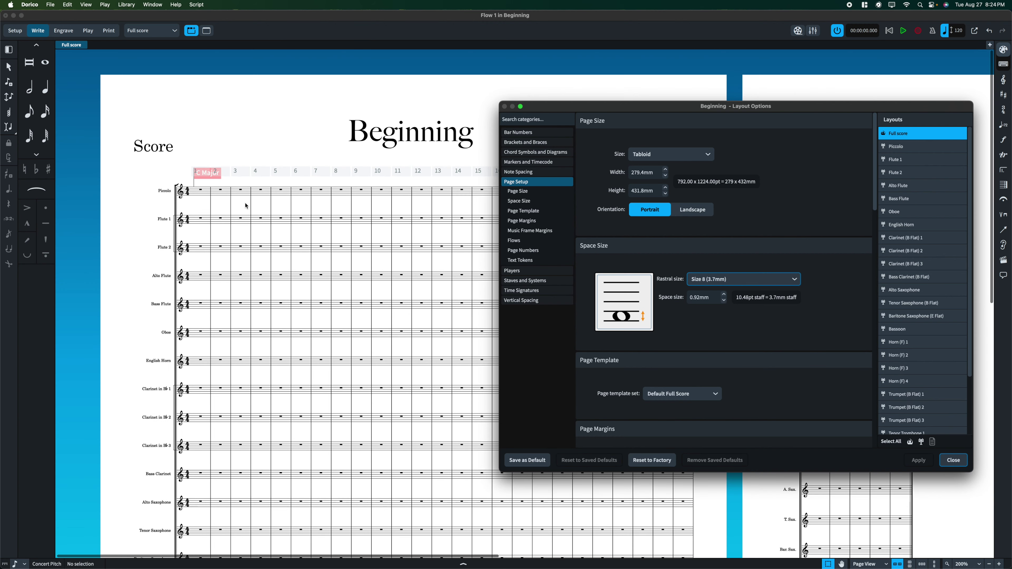
Try the Custom rastral size with the space size value selected for editing, and return to Size 8 (3.7mm).
click(778, 276)
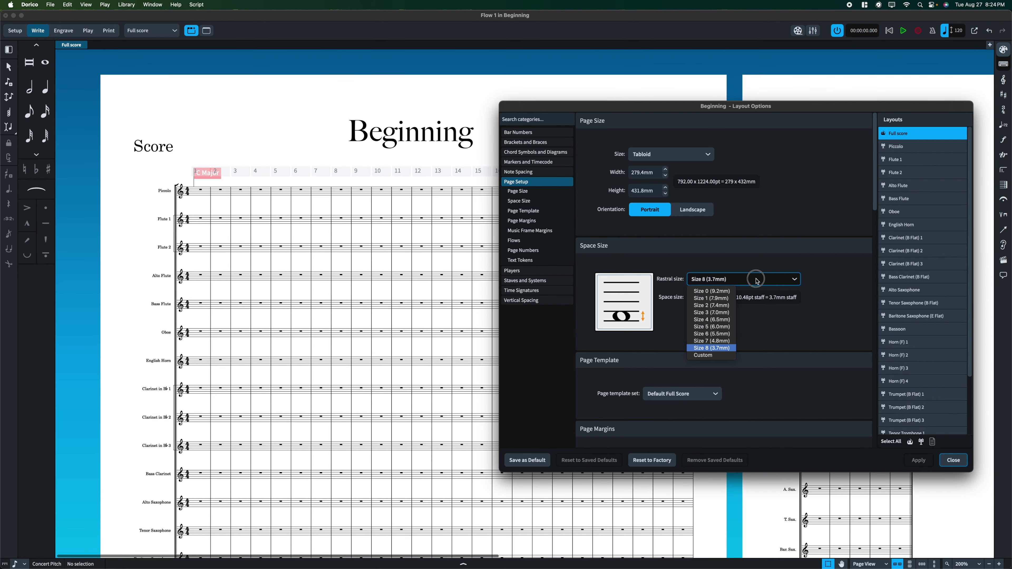
click(713, 349)
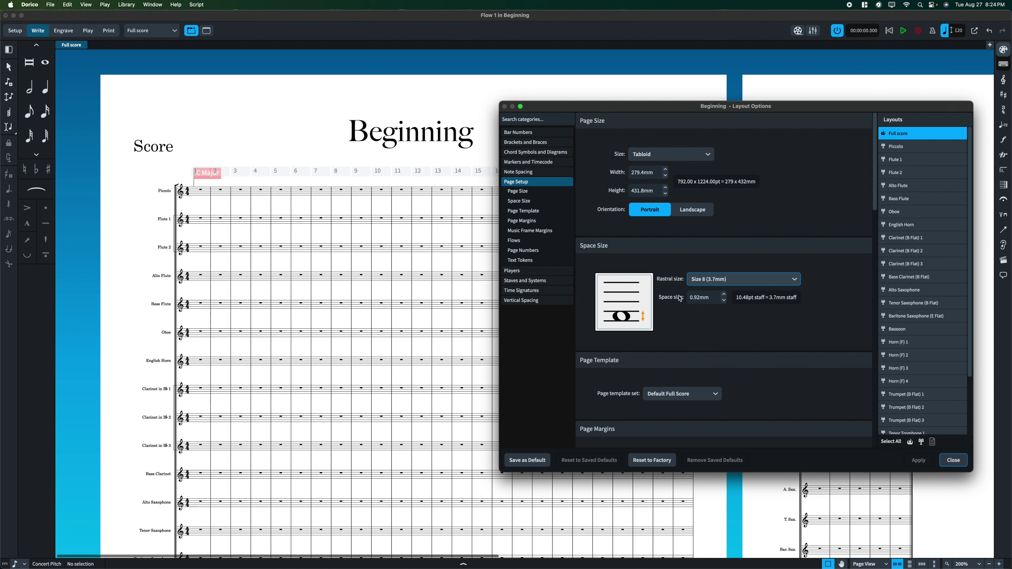
click(713, 288)
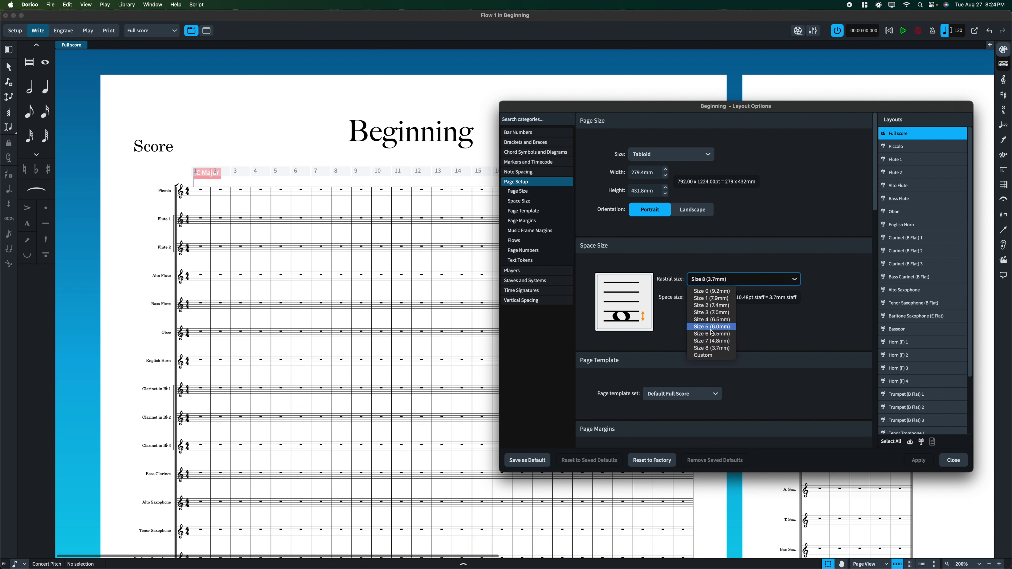
click(709, 348)
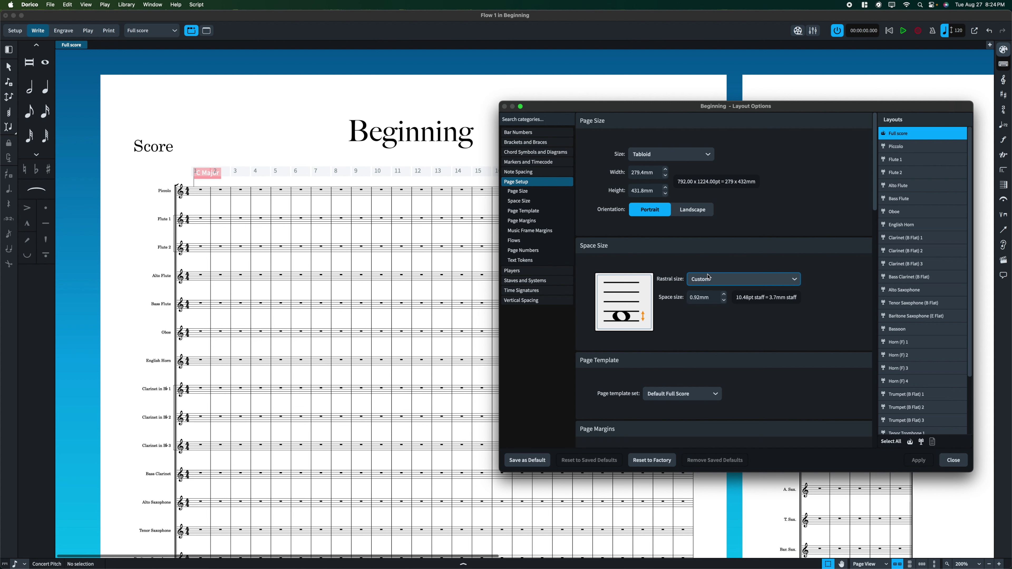
click(713, 295)
drag(716, 297, 667, 302)
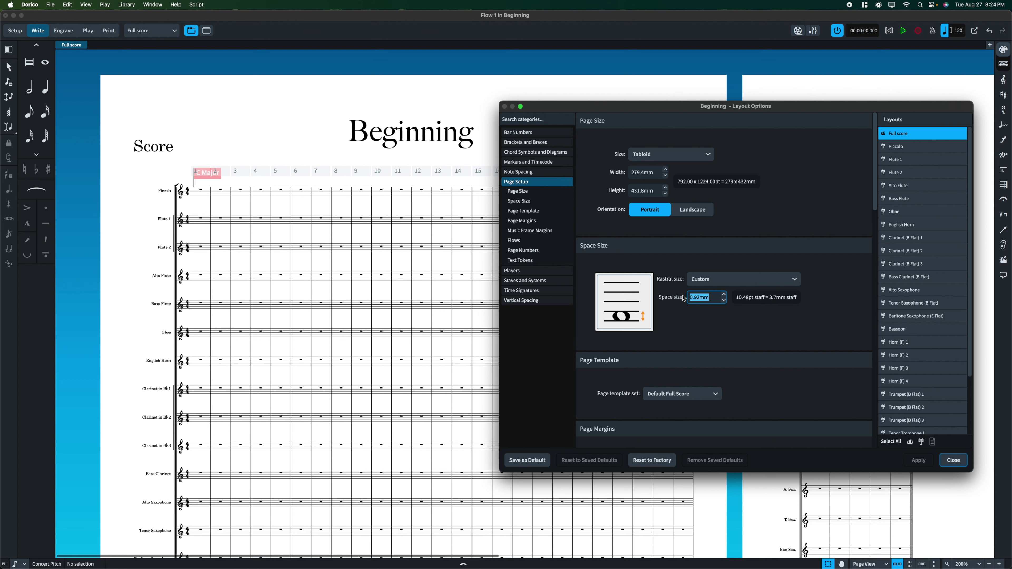
scroll(437, 187, down, 10)
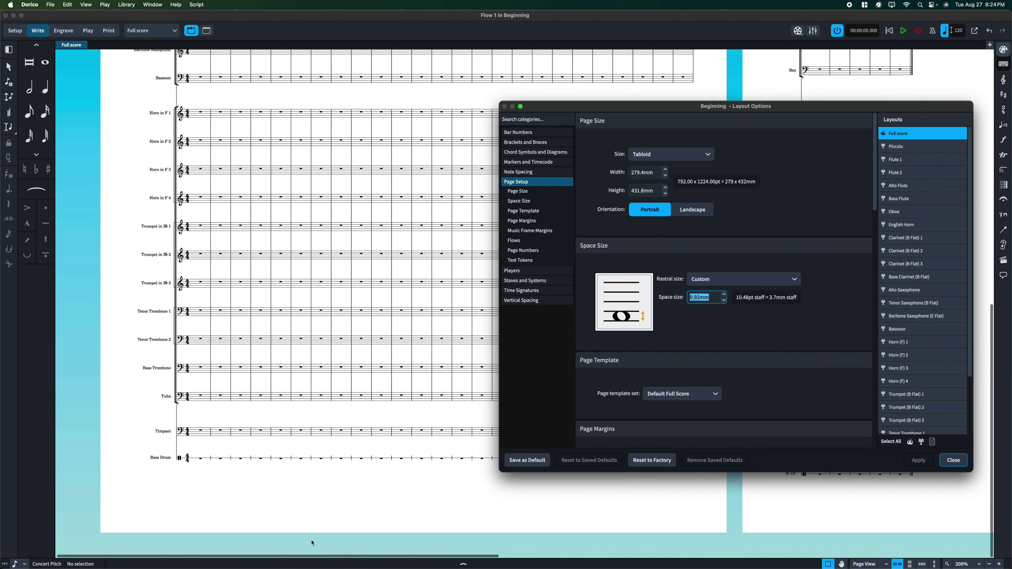
scroll(390, 349, up, 10)
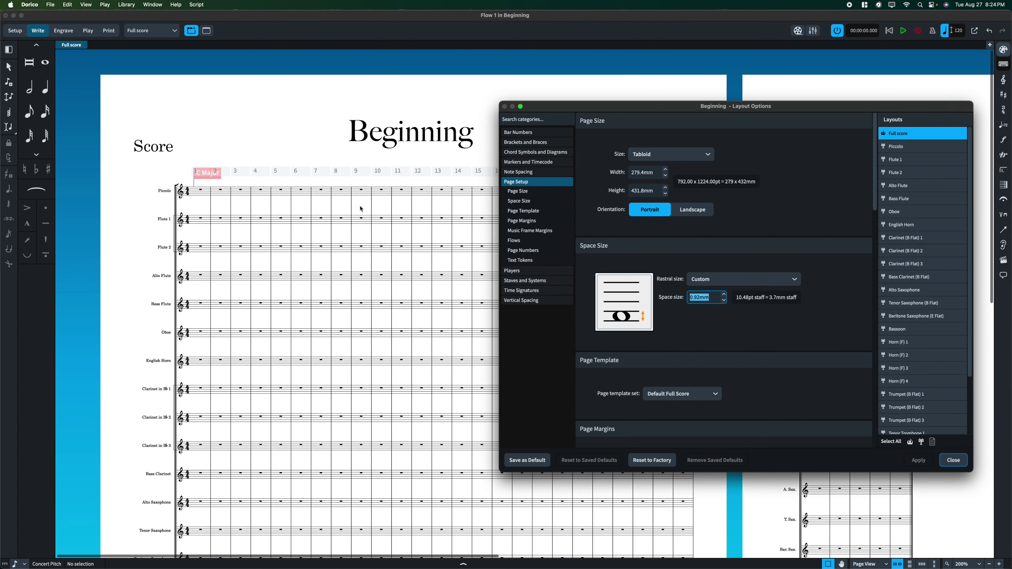
click(714, 280)
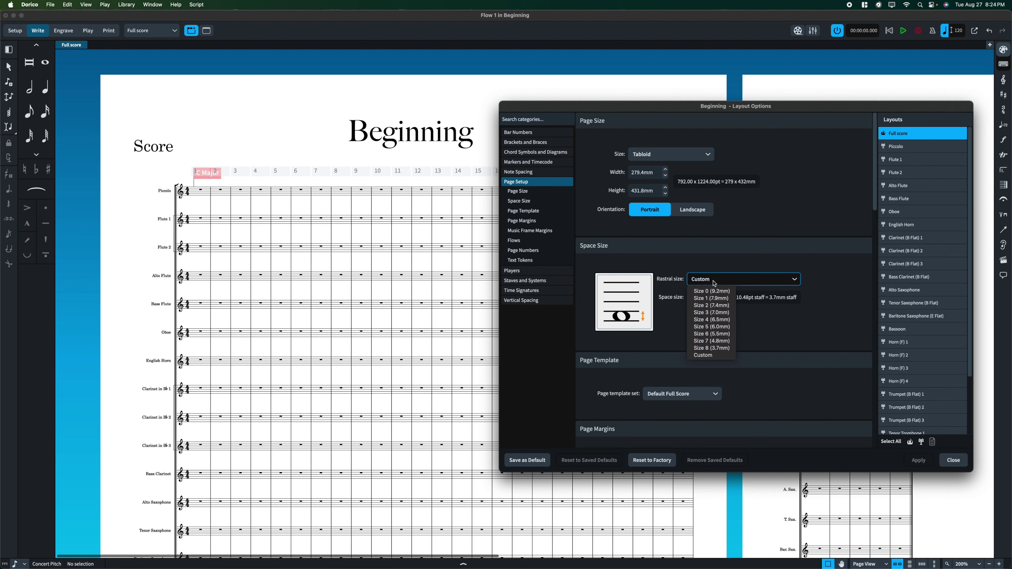
click(712, 348)
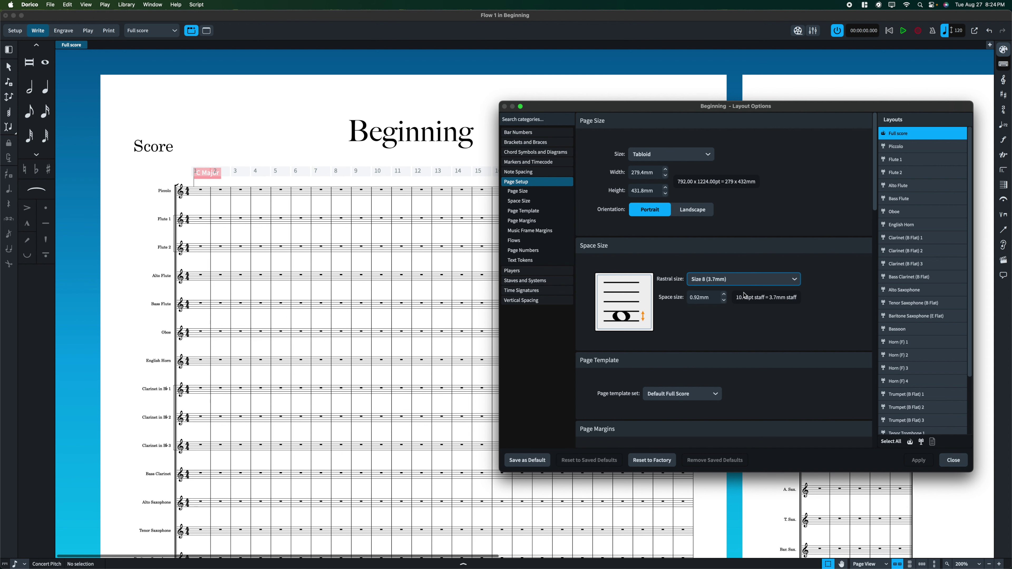
Review the full score's page margin and music frame margin settings, and close Layout Options.
scroll(744, 295, down, 6)
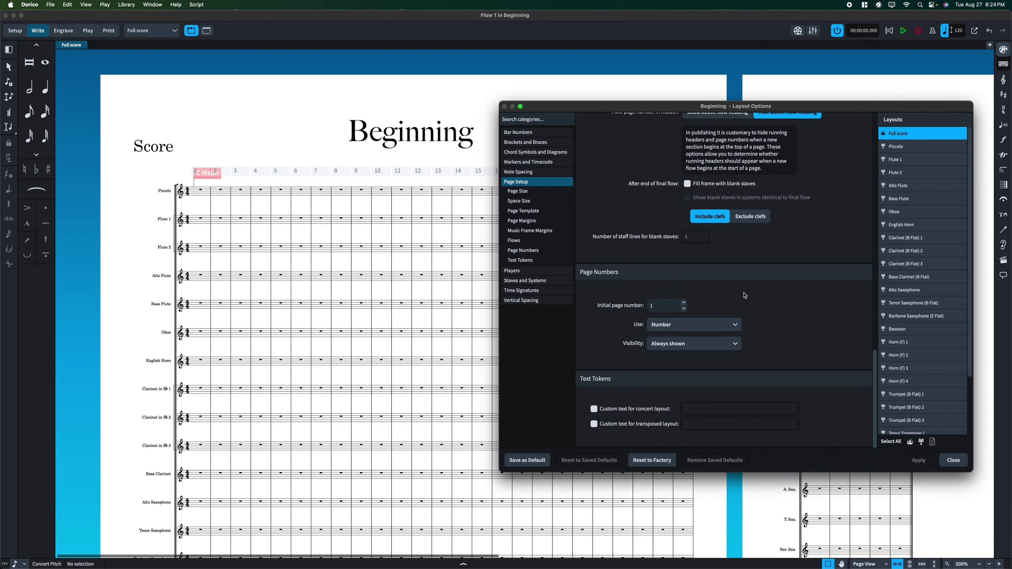
scroll(744, 295, up, 6)
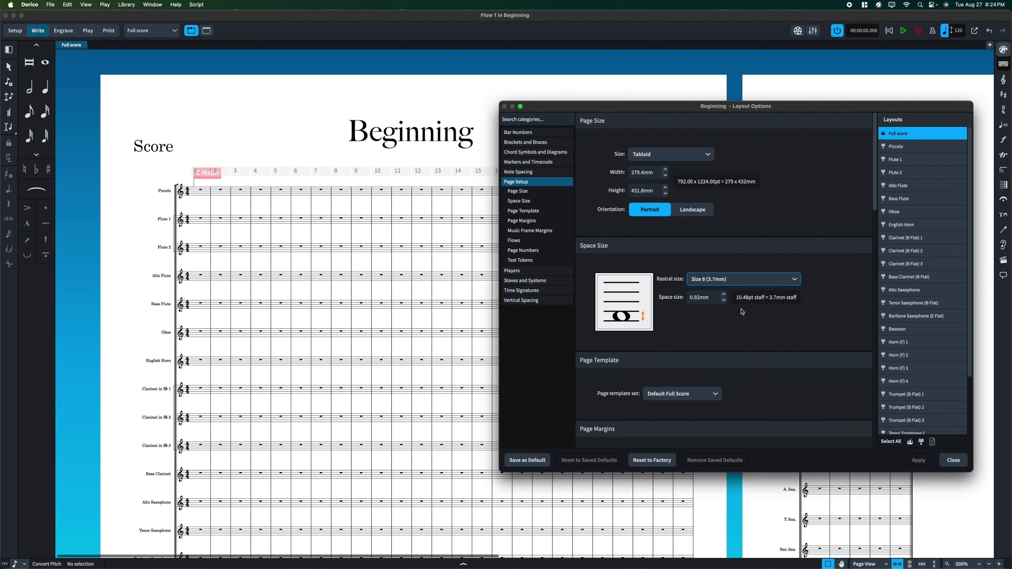
scroll(742, 311, down, 2)
scroll(742, 311, down, 10)
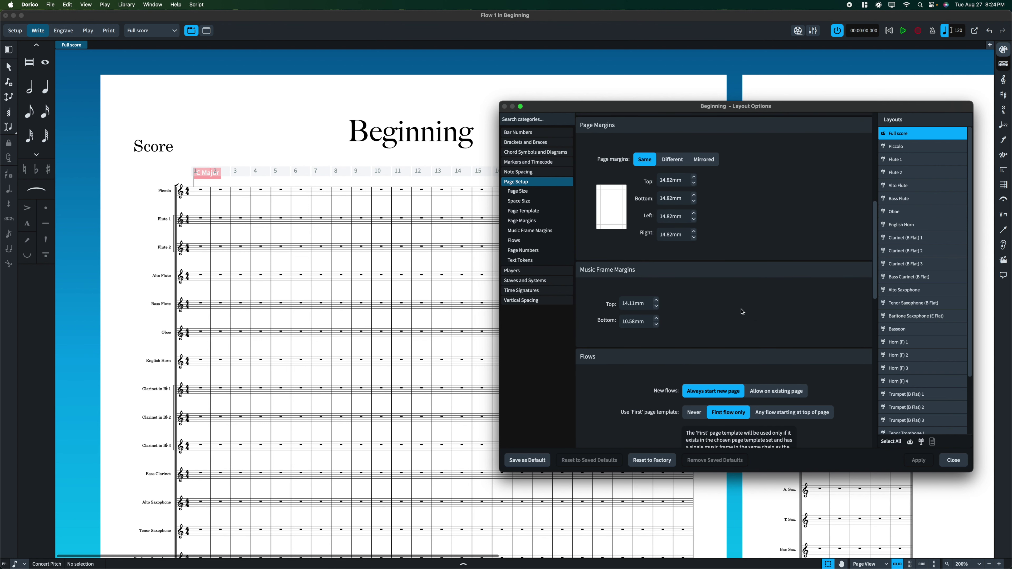
scroll(742, 311, up, 1)
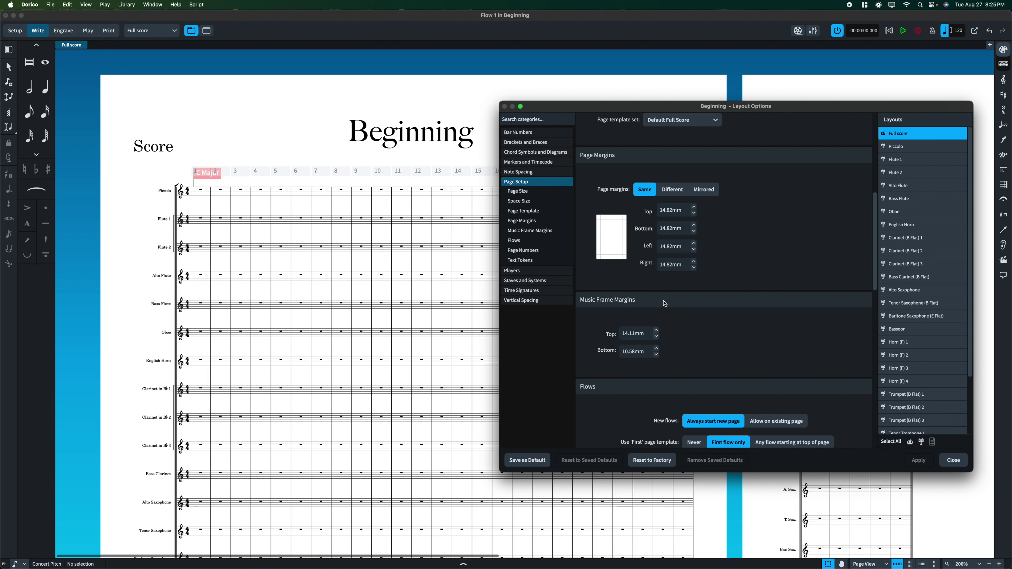
scroll(664, 303, down, 1)
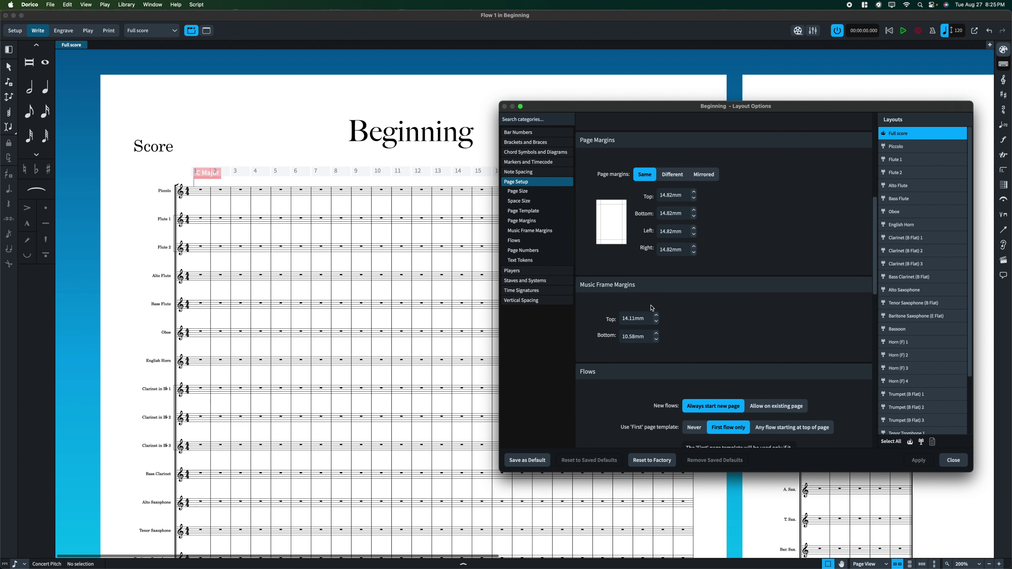
click(953, 460)
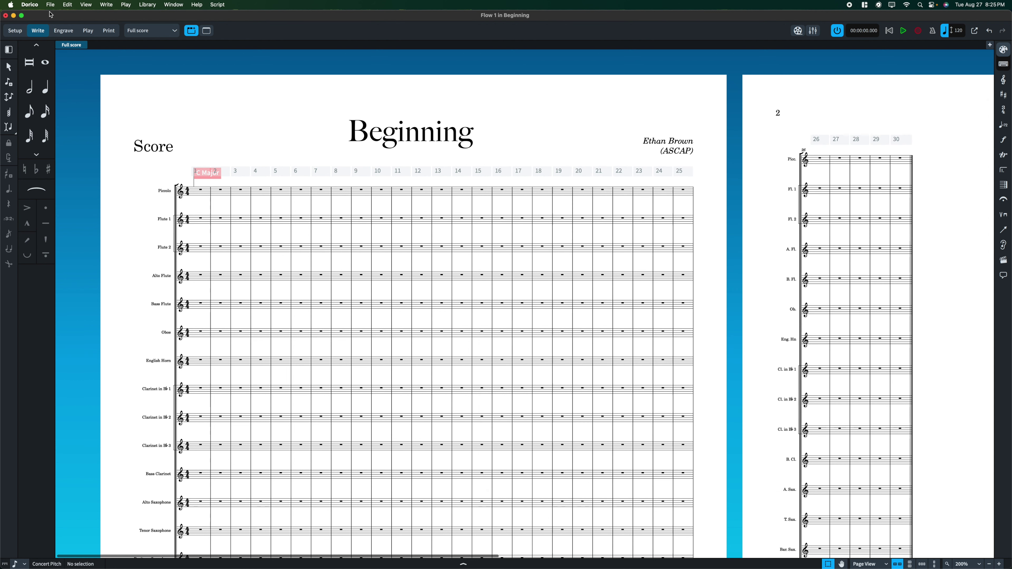
Switch to Engrave mode and turn on frame editing for the first page's music frame.
click(64, 31)
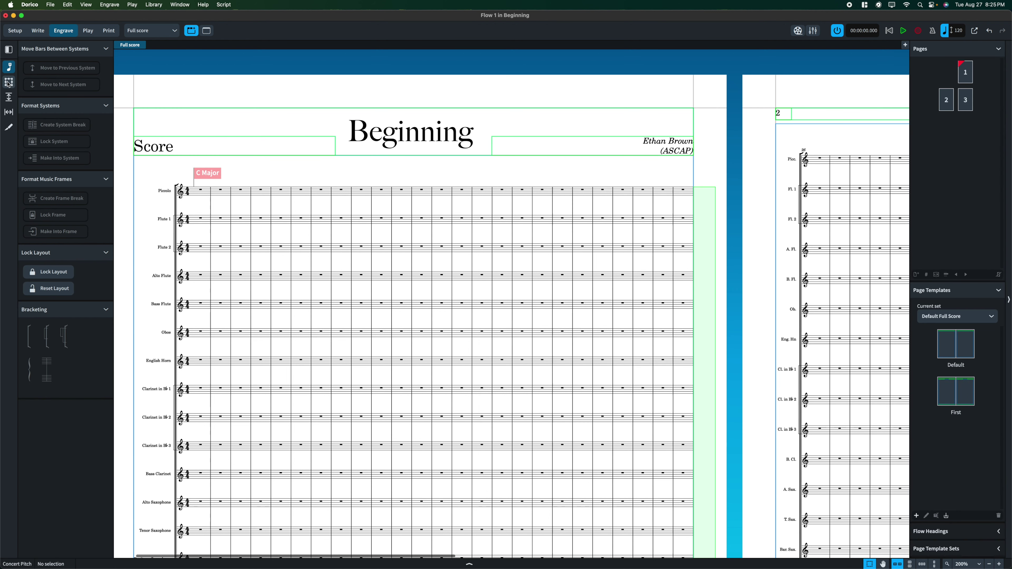
click(134, 157)
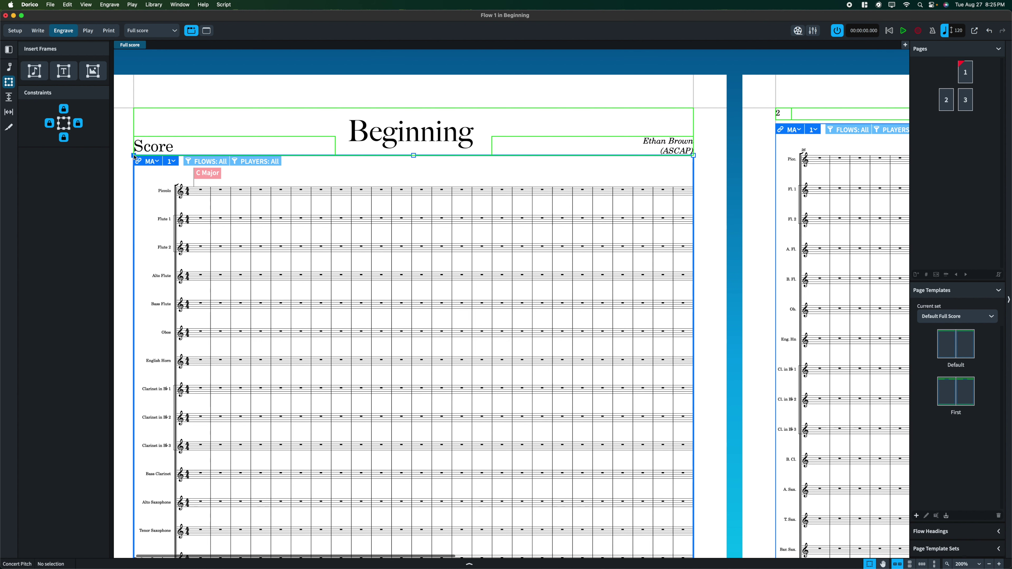
Try shrinking the first page's music frame by moving its upper-left corner inward, and undo the resize.
key(alt+Right)
key(alt+Right)
key(alt+Left)
key(alt+Left)
drag(135, 157, 238, 200)
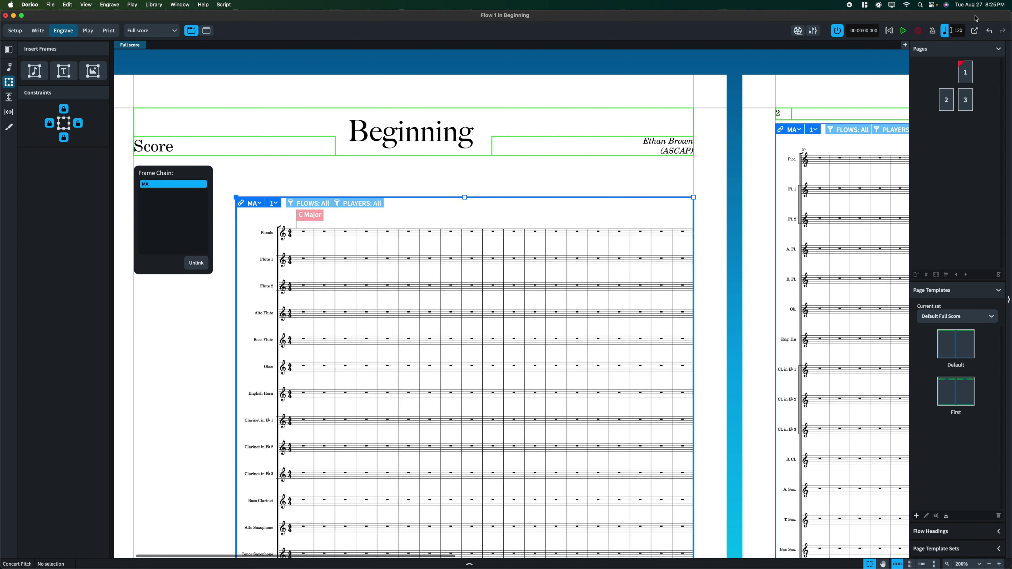
click(994, 30)
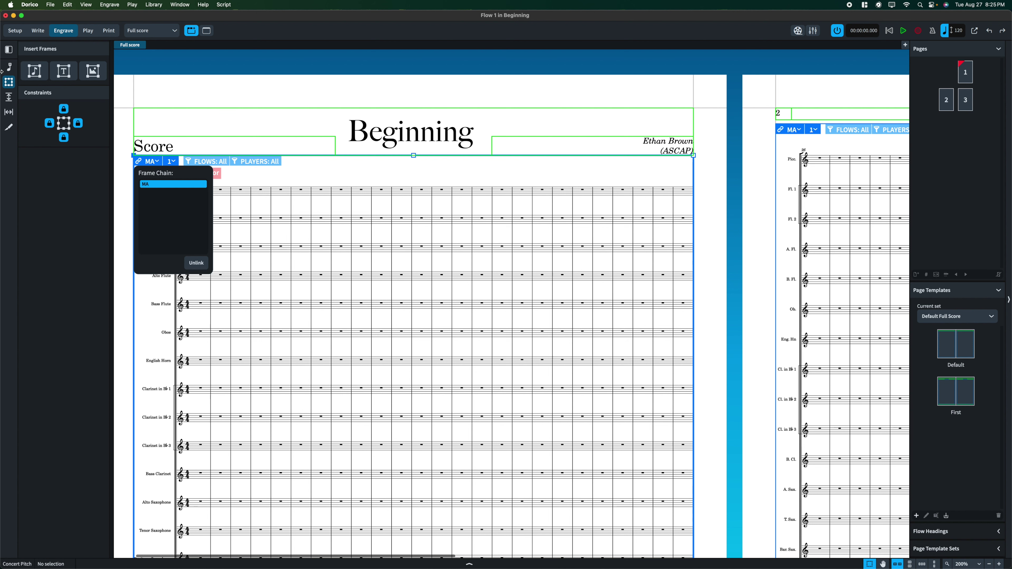
Return to Write mode and open the full score's Layout Options at the Flows settings under Page Setup.
click(38, 30)
click(514, 121)
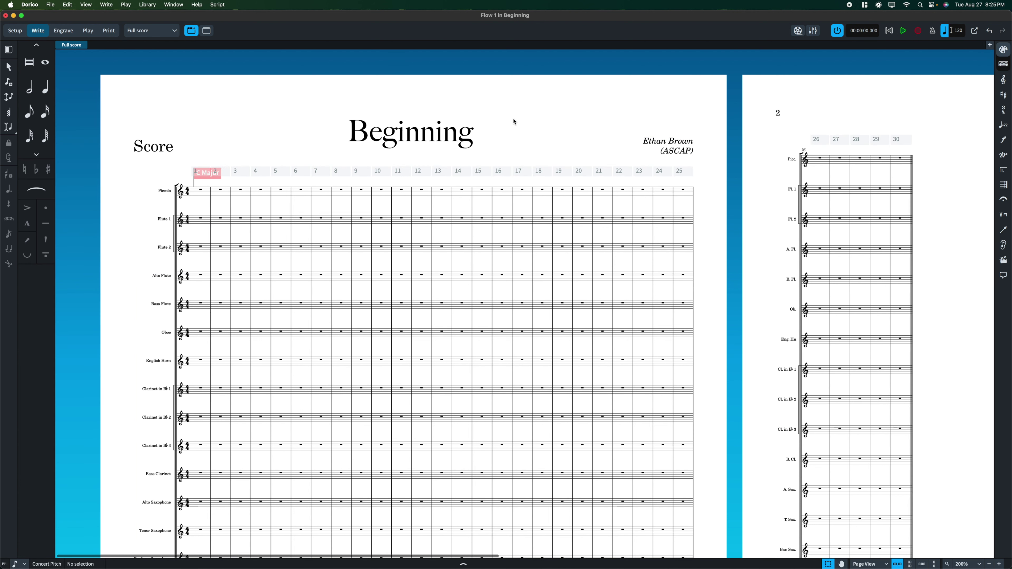
key(super+shift+l)
scroll(678, 296, down, 5)
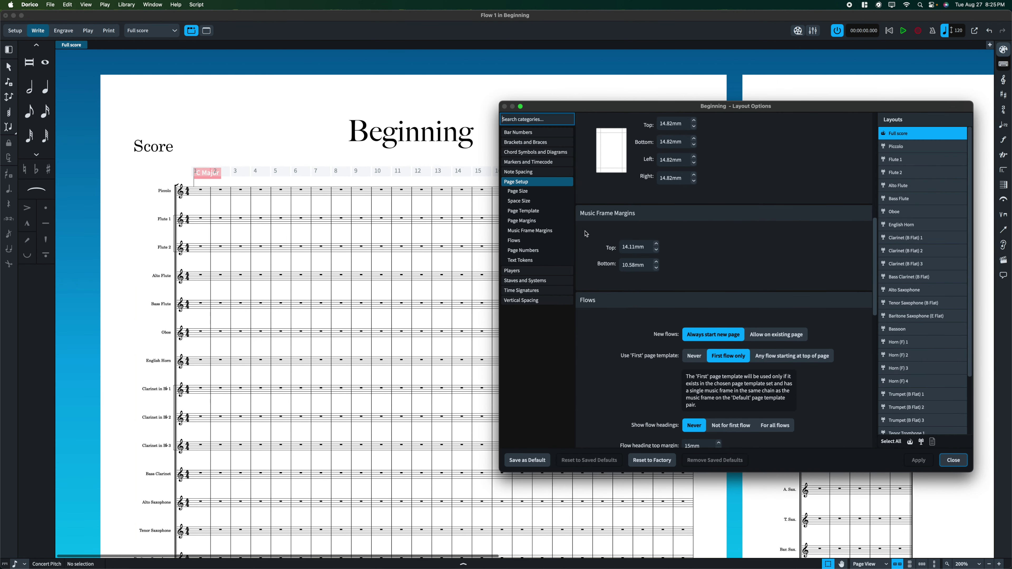
scroll(653, 259, down, 3)
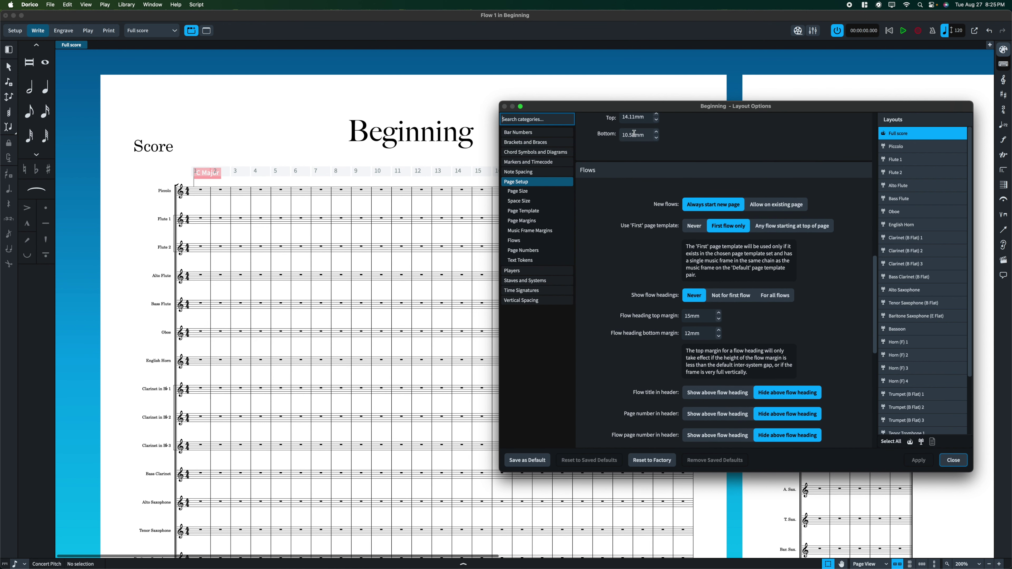
Move the Layout Options window clear of the score and examine where the second flow starts on pages 2 and 3.
drag(634, 107, 321, 69)
scroll(741, 170, right, 15)
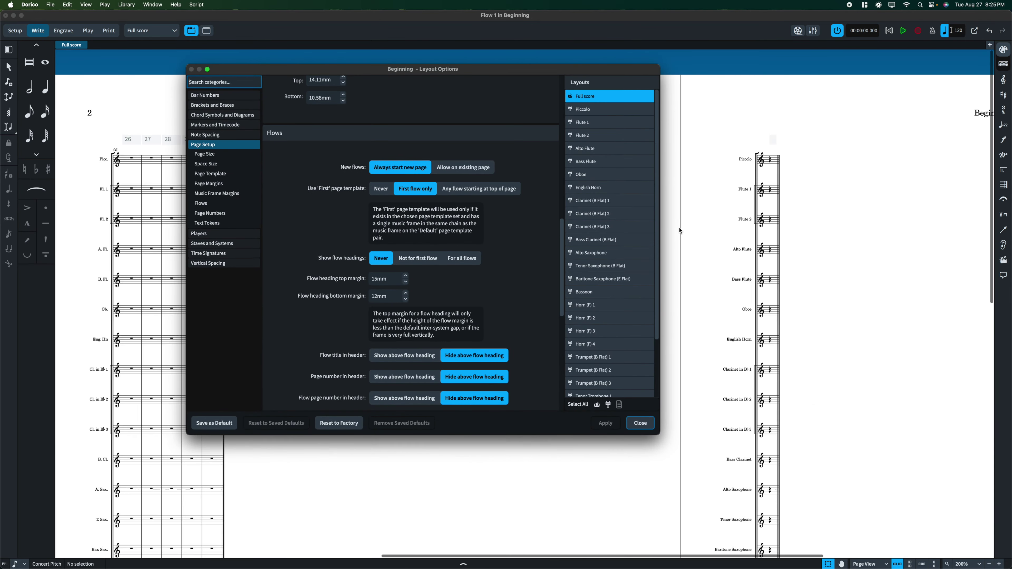
scroll(740, 170, left, 10)
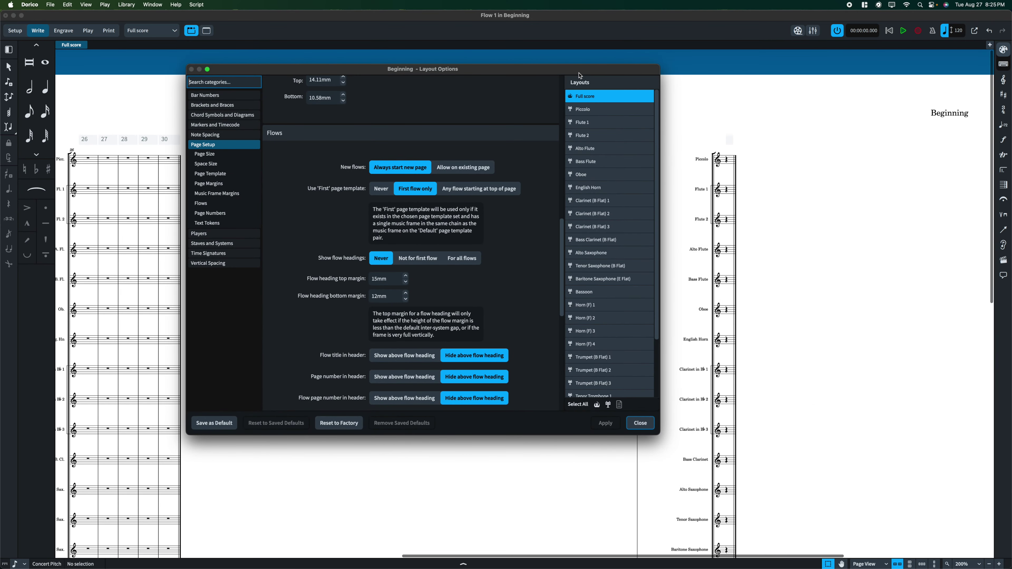
drag(623, 67, 398, 163)
scroll(951, 191, right, 5)
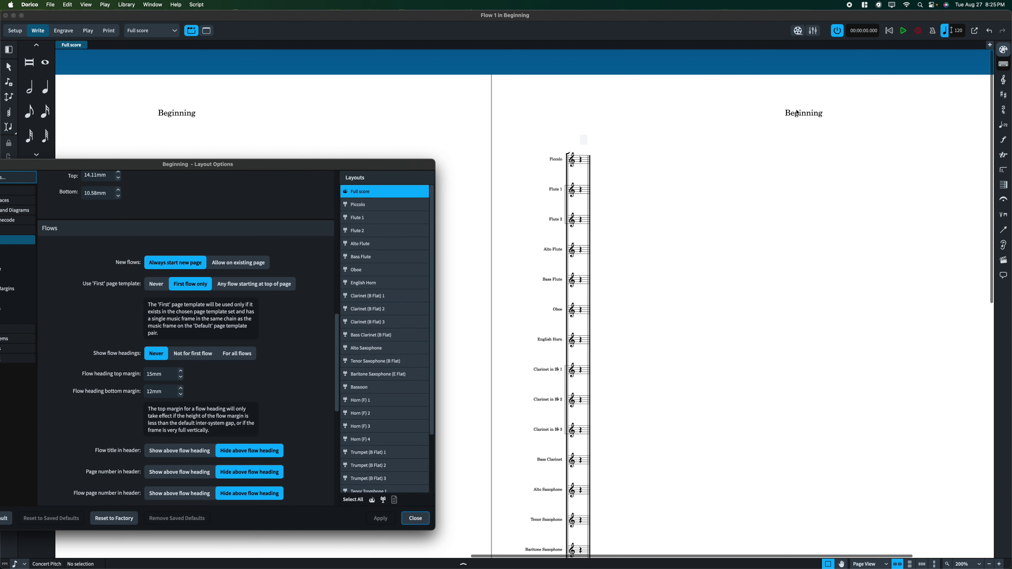
drag(185, 169, 273, 122)
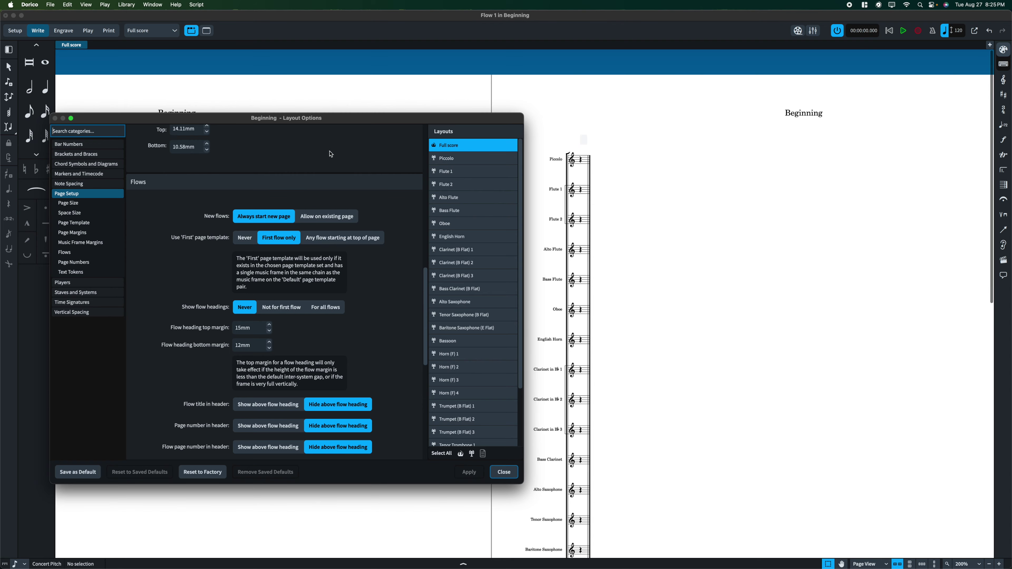
drag(335, 118, 706, 118)
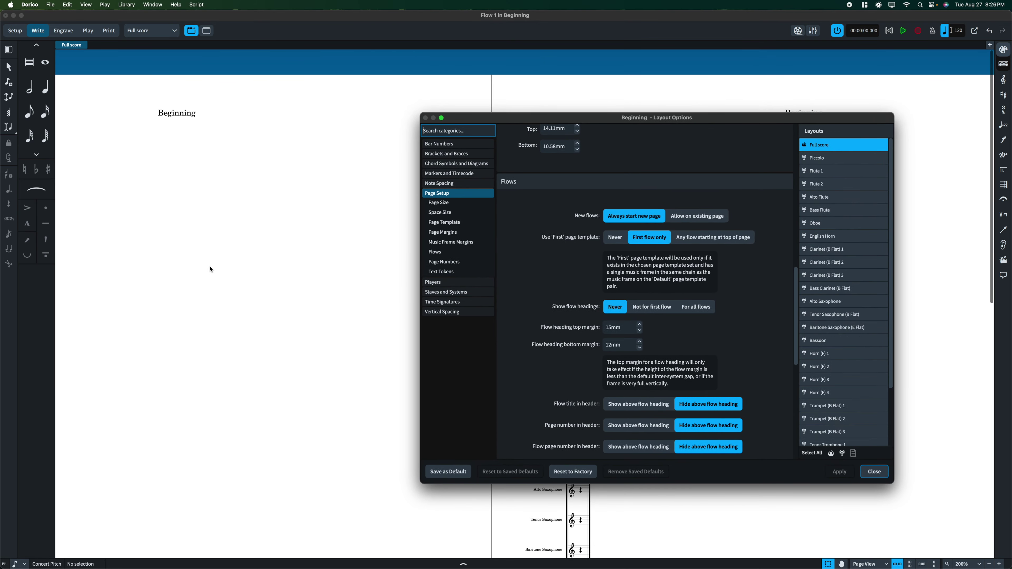
scroll(211, 270, left, 5)
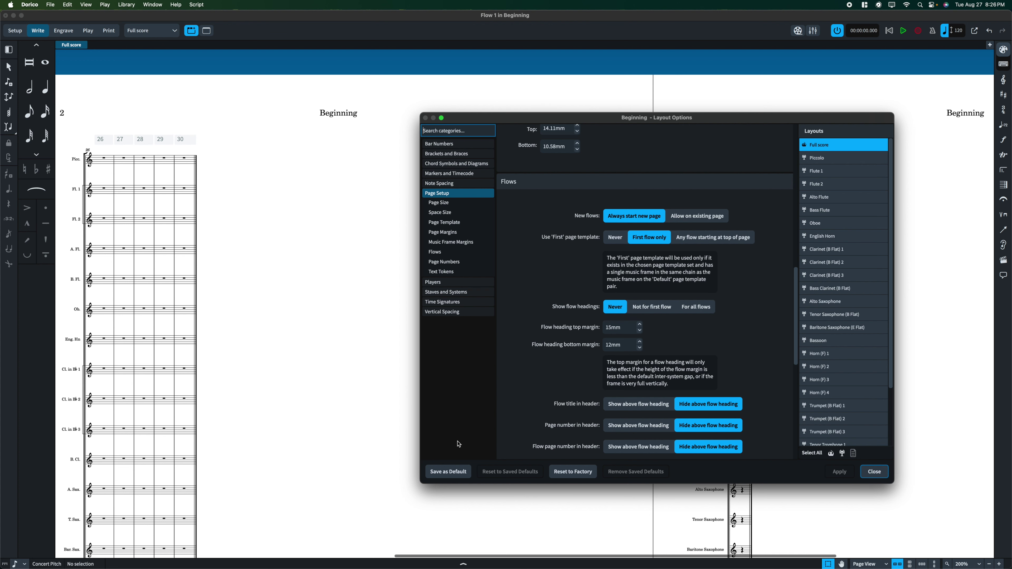
Try setting new flows to Allow on existing page, apply it, and check its effect across the full score's pages.
click(704, 222)
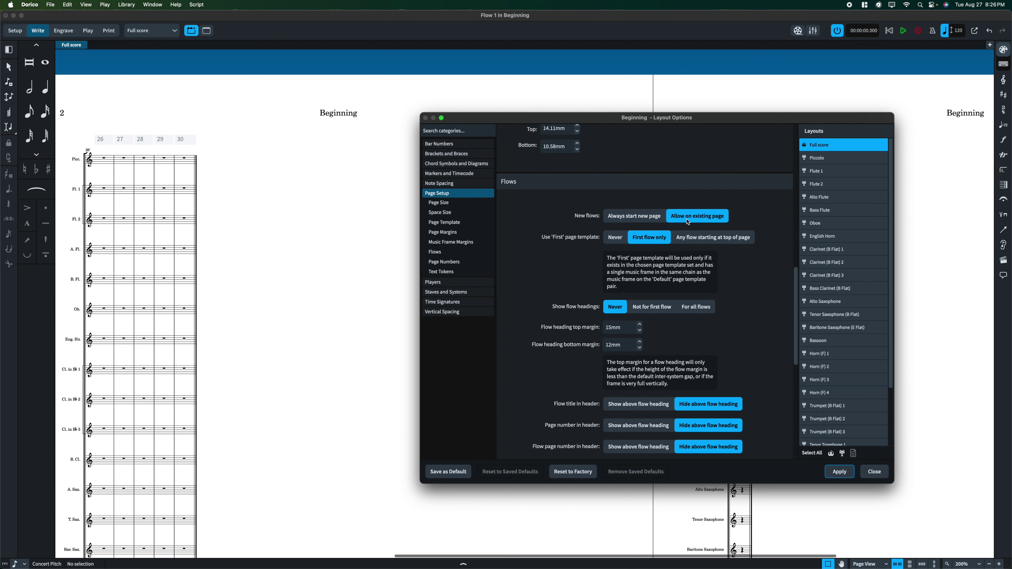
click(841, 474)
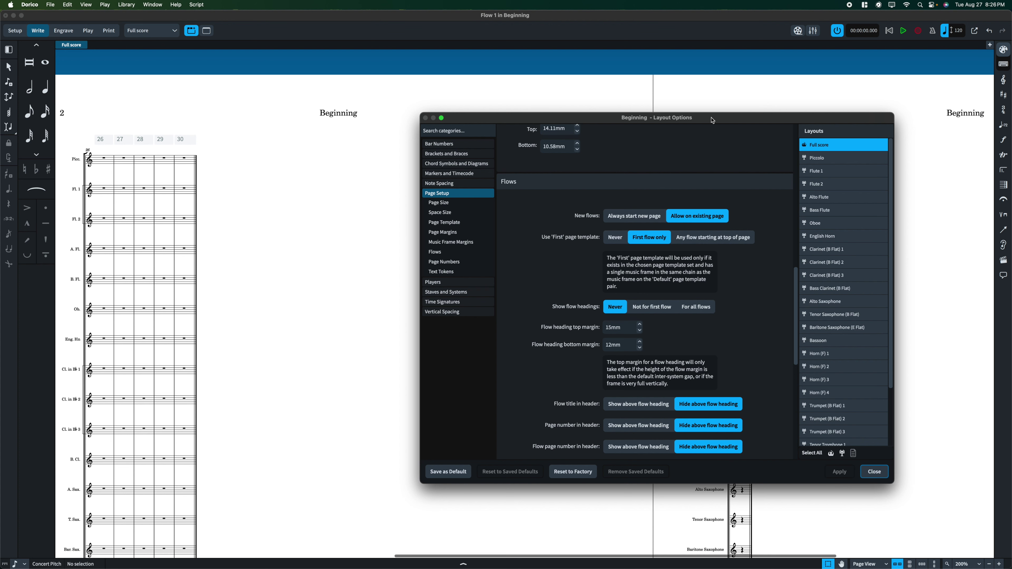
drag(713, 120, 668, 281)
scroll(606, 152, right, 10)
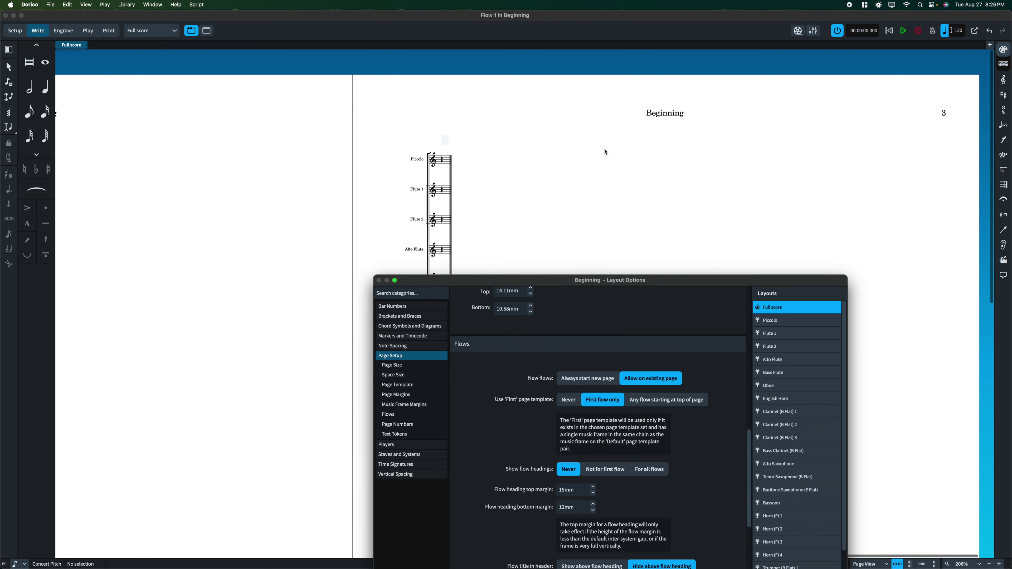
scroll(606, 152, left, 8)
scroll(606, 151, right, 5)
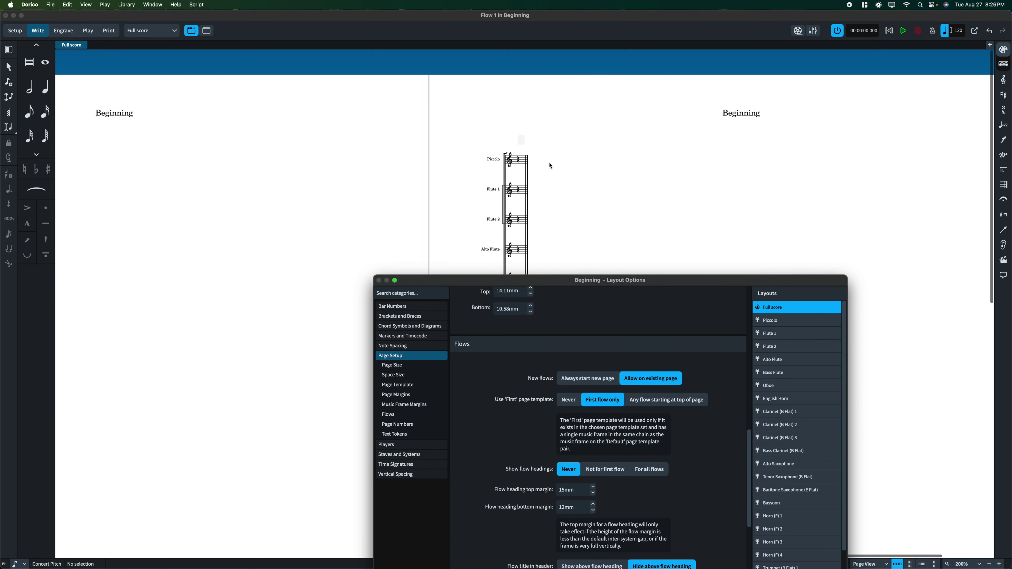
scroll(556, 164, right, 4)
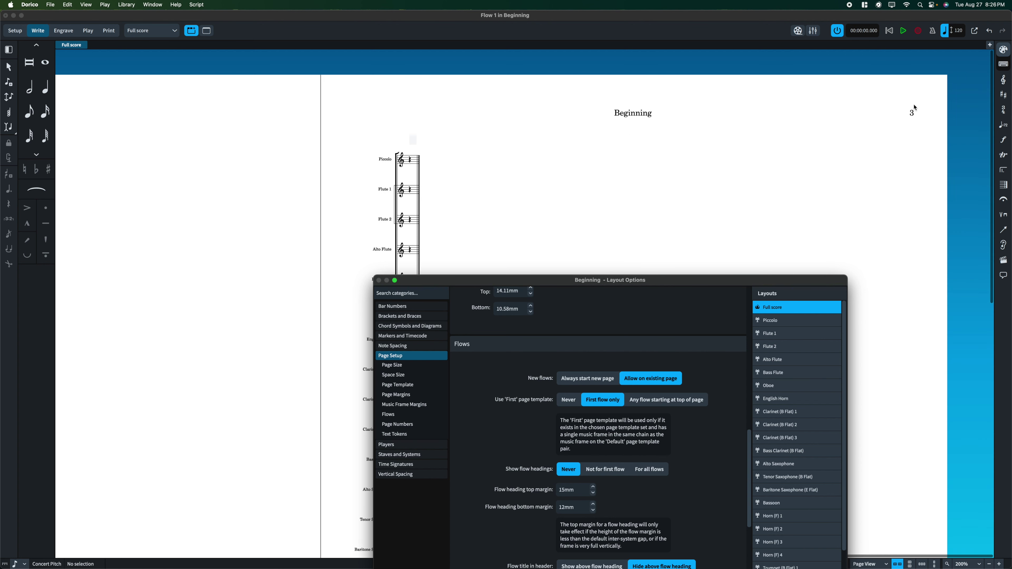
scroll(871, 128, left, 20)
scroll(872, 128, right, 2)
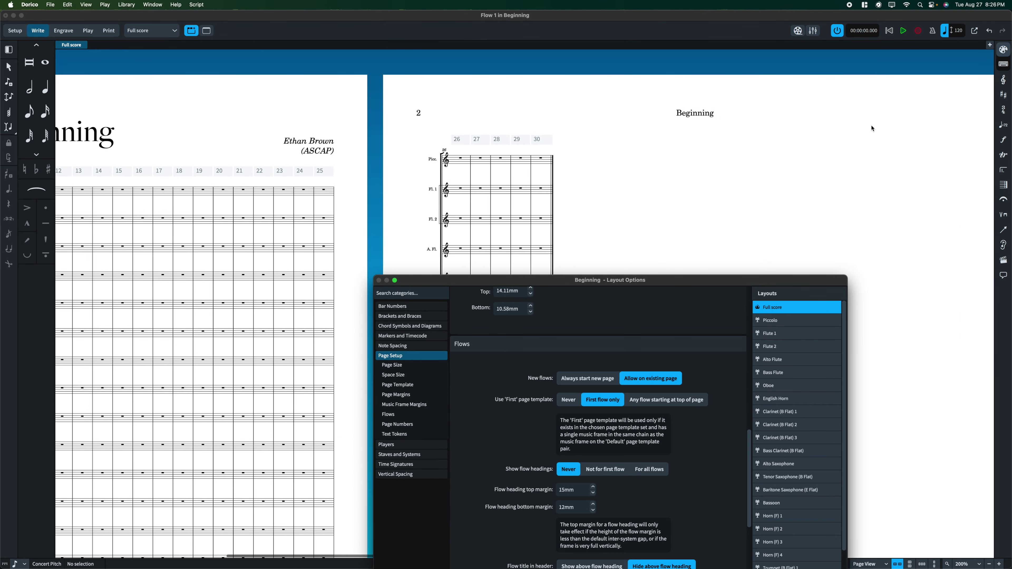
drag(726, 280, 474, 183)
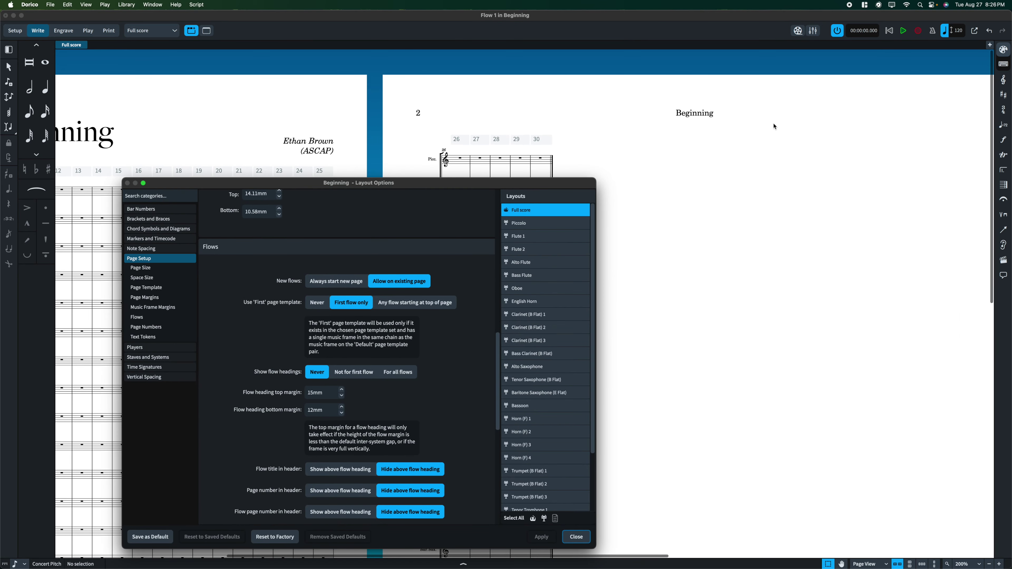
scroll(774, 127, right, 8)
scroll(774, 127, right, 10)
scroll(757, 120, left, 13)
scroll(819, 126, right, 20)
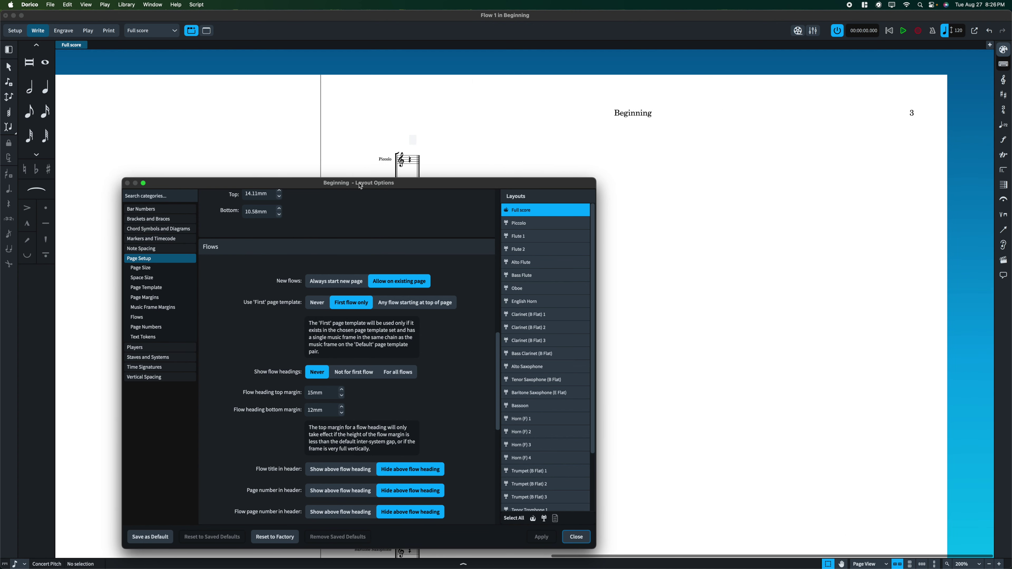
Set new flows back to Always start new page and apply the change.
drag(360, 186, 572, 156)
click(548, 252)
click(753, 508)
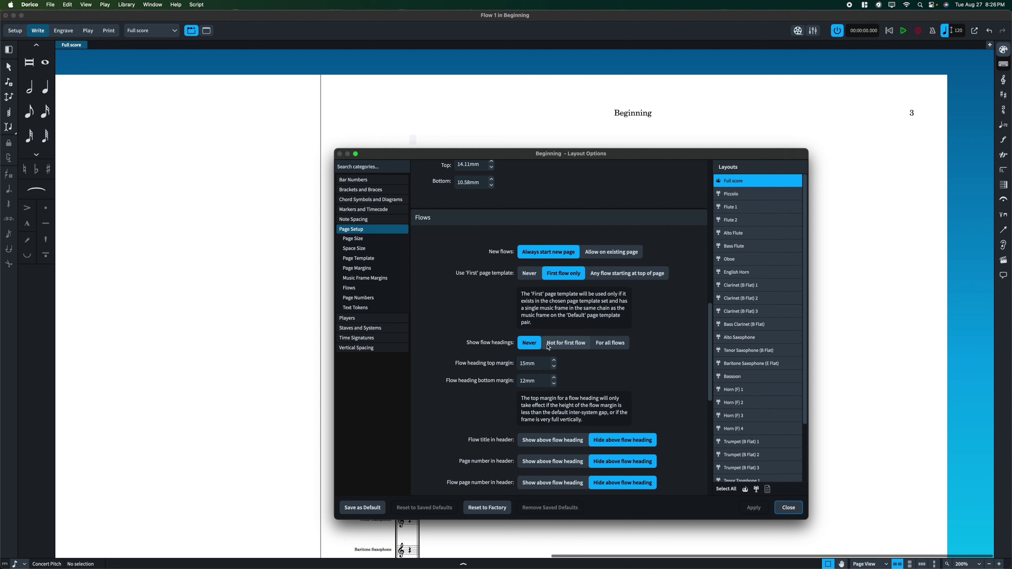
Try showing flow headings for all flows, close Layout Options, and check the headings in the full score.
click(609, 343)
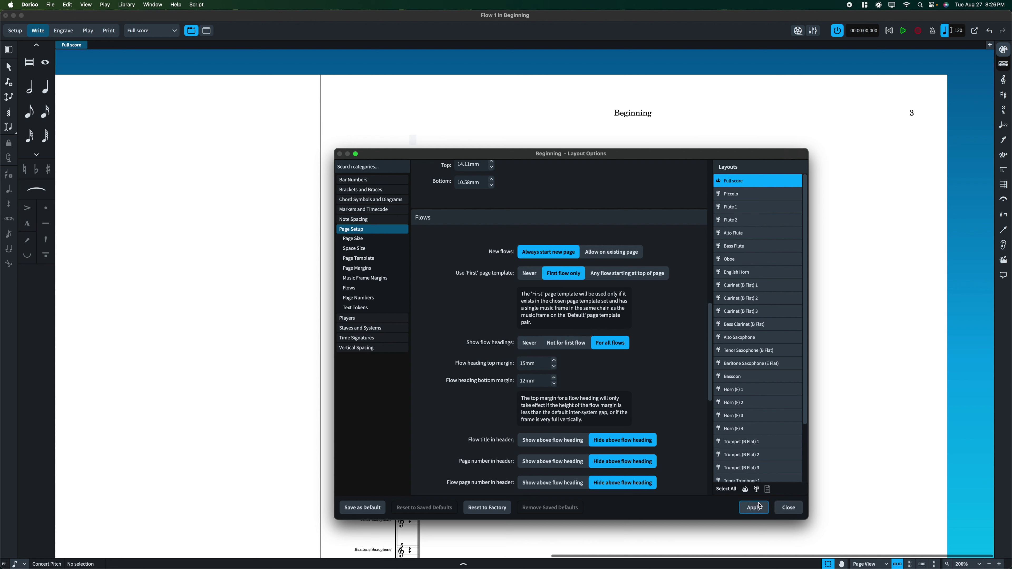
click(789, 514)
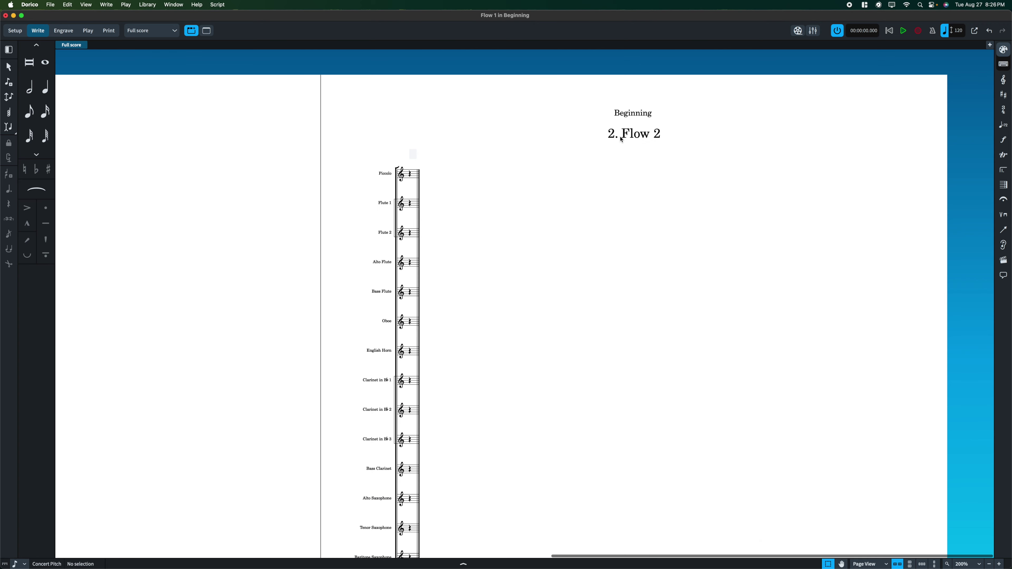
scroll(671, 137, left, 15)
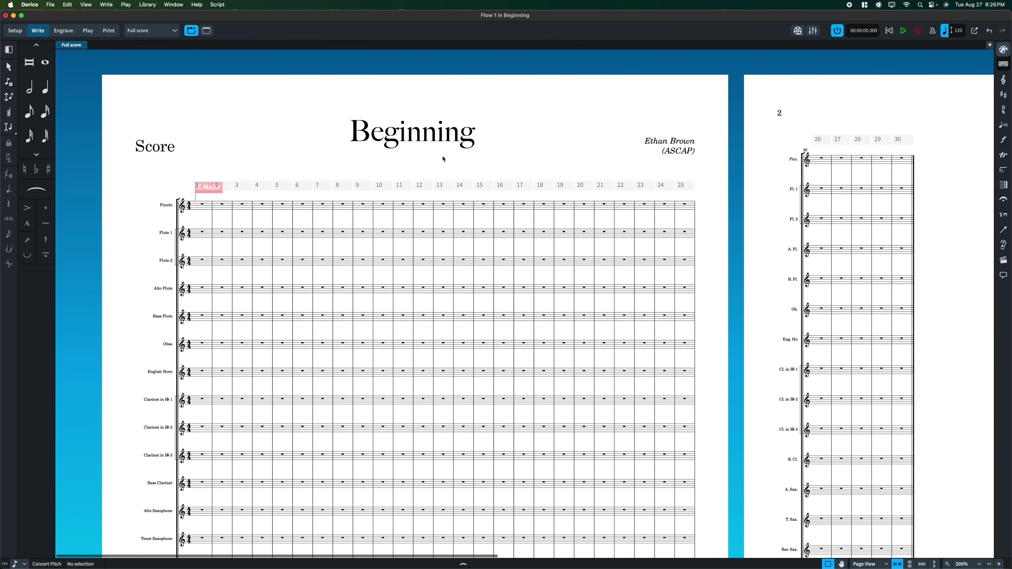
scroll(443, 159, right, 3)
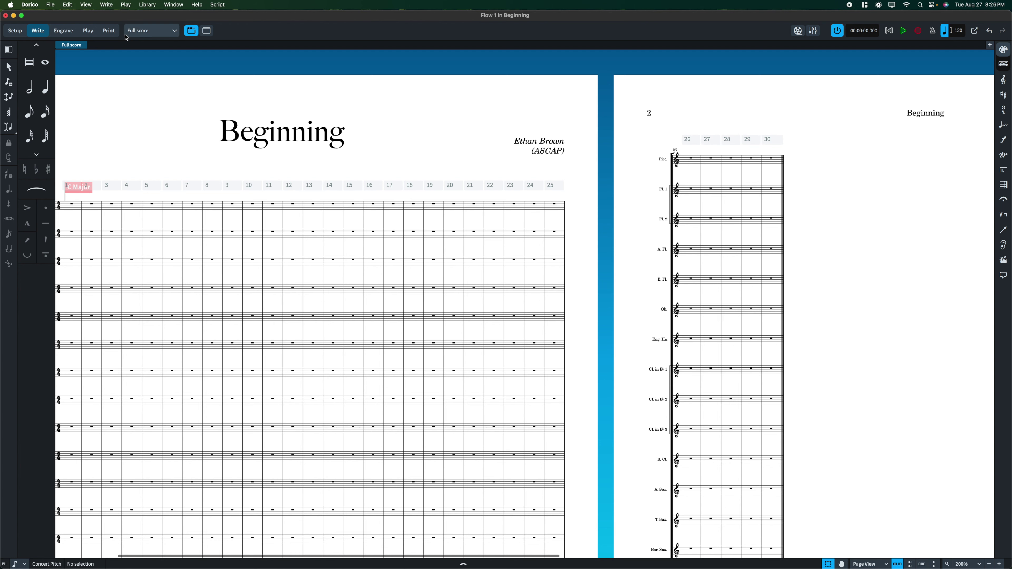
View the flow headings in the Piccolo part layout and return to the full score.
click(142, 30)
click(149, 43)
click(149, 32)
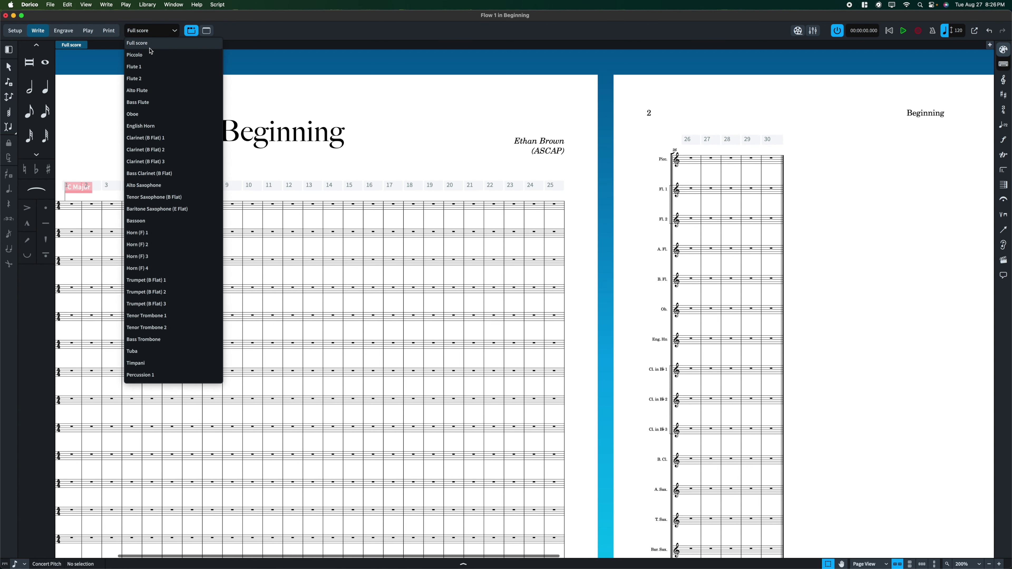
click(150, 58)
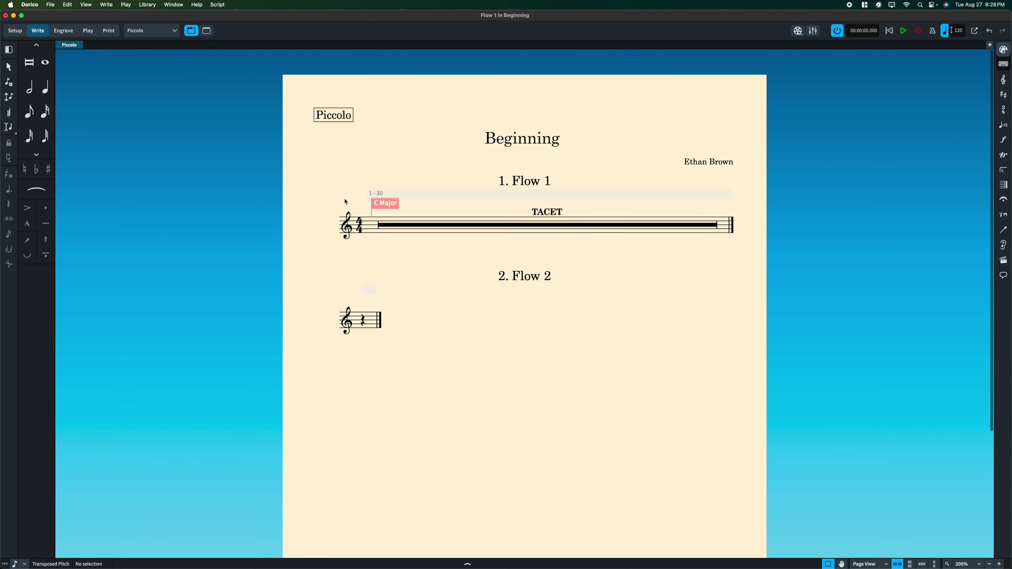
click(163, 31)
click(160, 43)
Inspect the text tokens behind the Flow 2 heading on page 3 without editing them.
scroll(640, 137, right, 10)
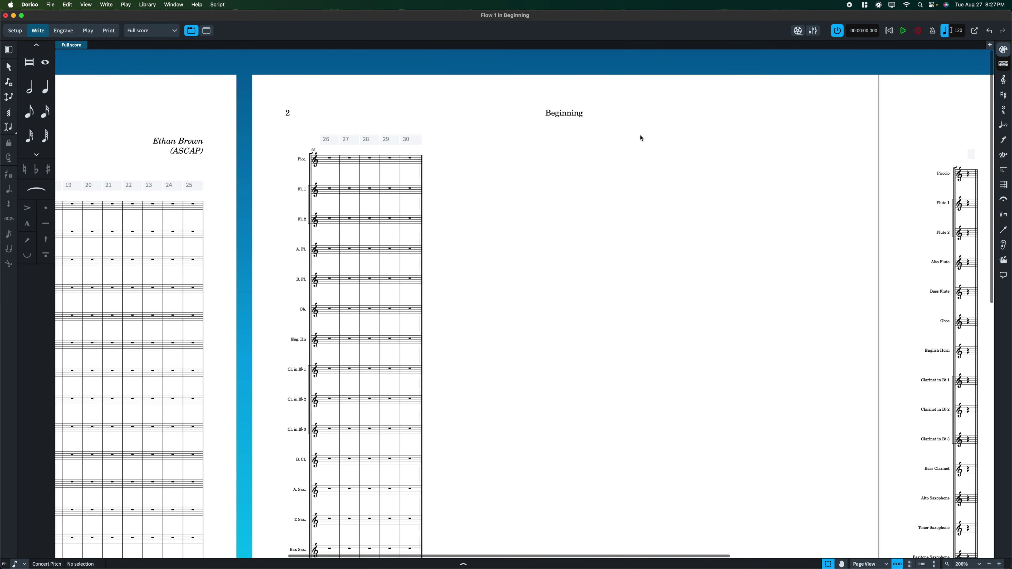
double_click(658, 135)
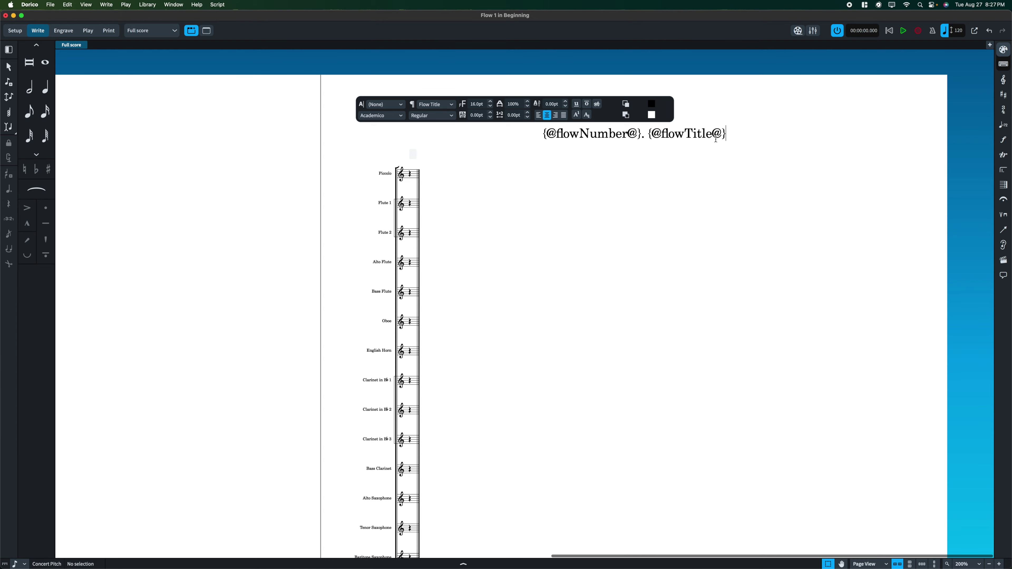
click(659, 256)
Reopen Layout Options, set Show flow headings back to Never for the full score, and apply it.
key(super+shift+l)
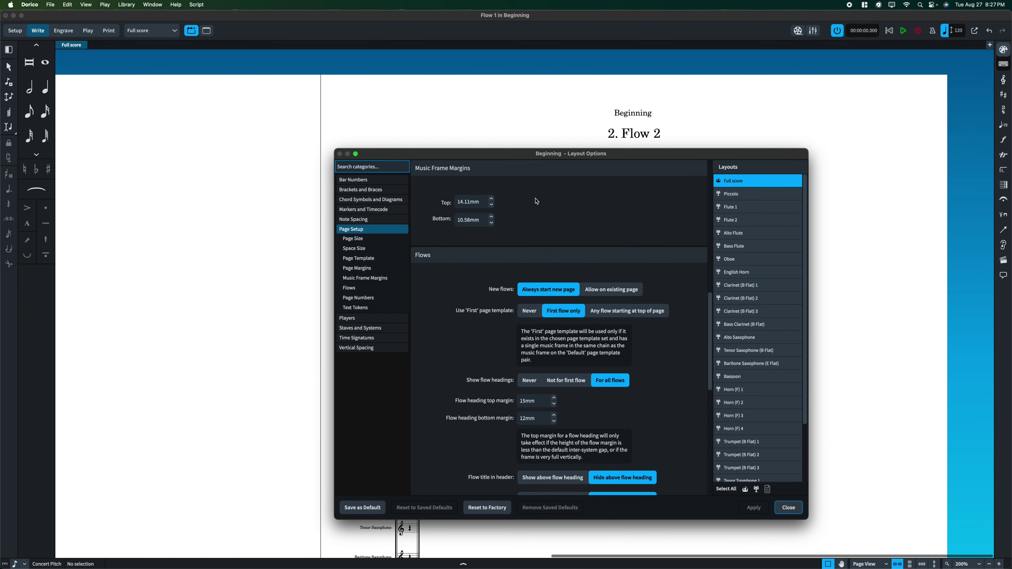
click(574, 378)
click(531, 380)
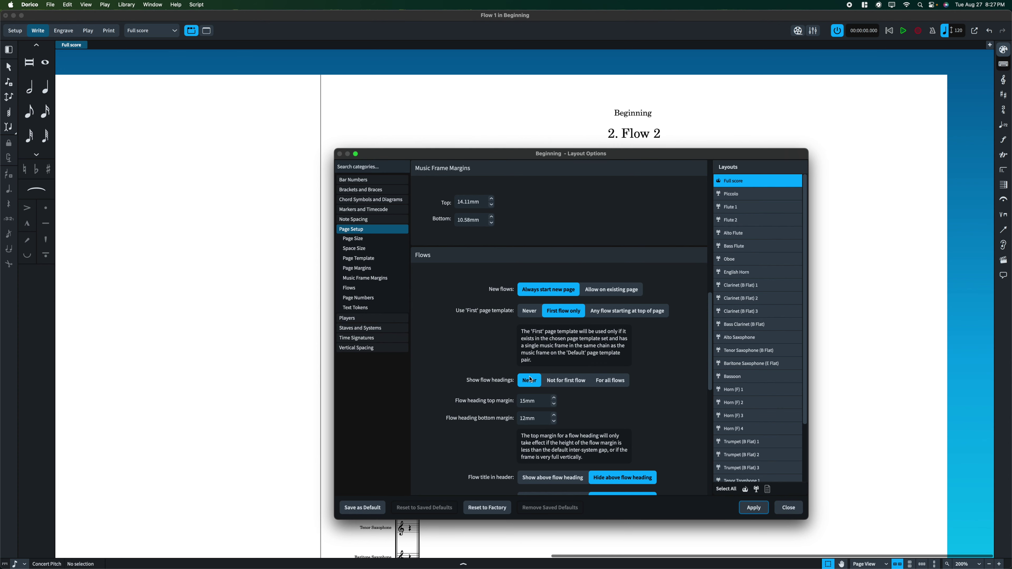
scroll(681, 380, down, 5)
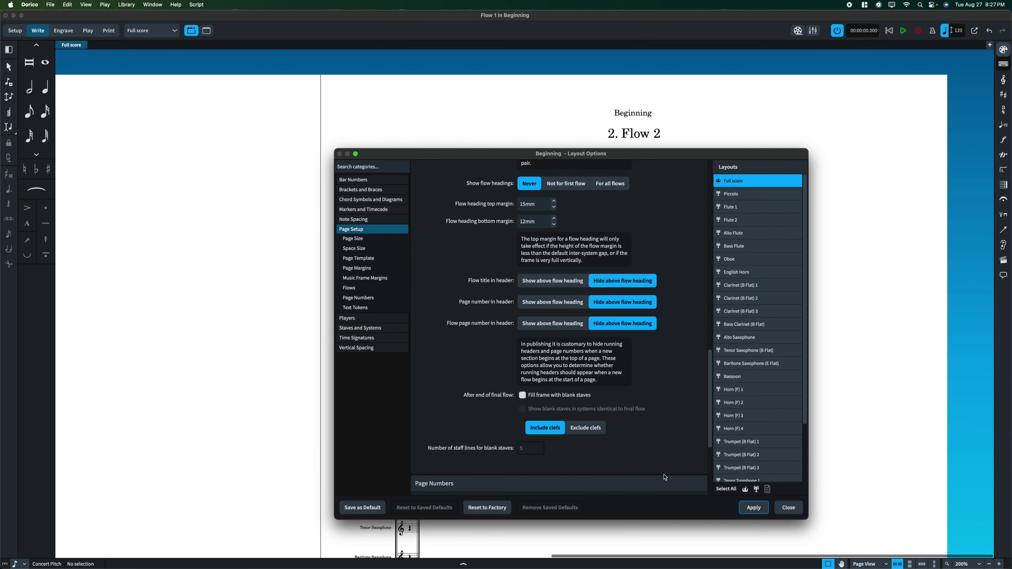
click(753, 508)
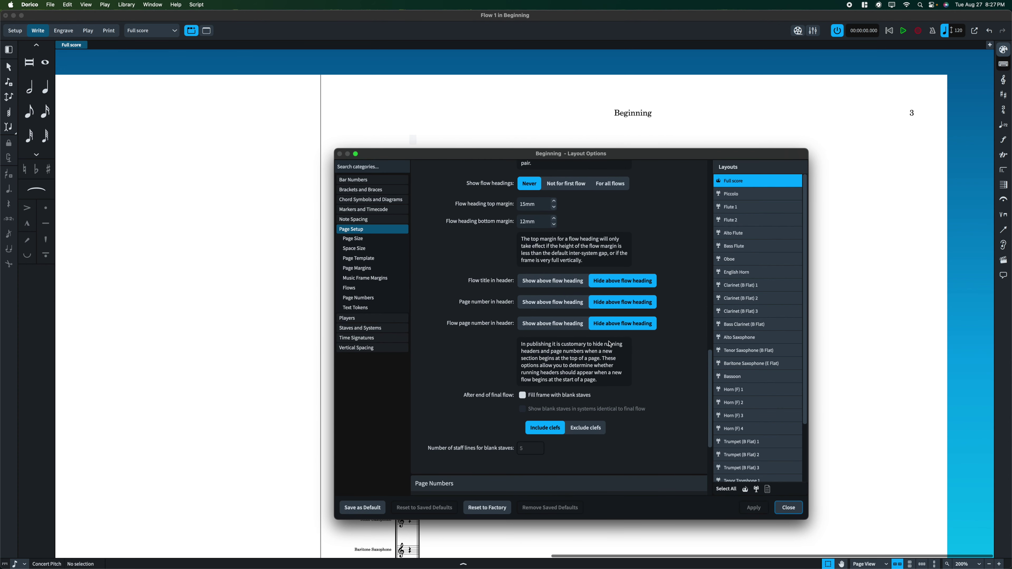
Review the full score's flow options for headers, page numbers and blank staves, and the Page Numbers settings.
scroll(593, 337, up, 10)
scroll(593, 337, down, 10)
scroll(592, 338, down, 5)
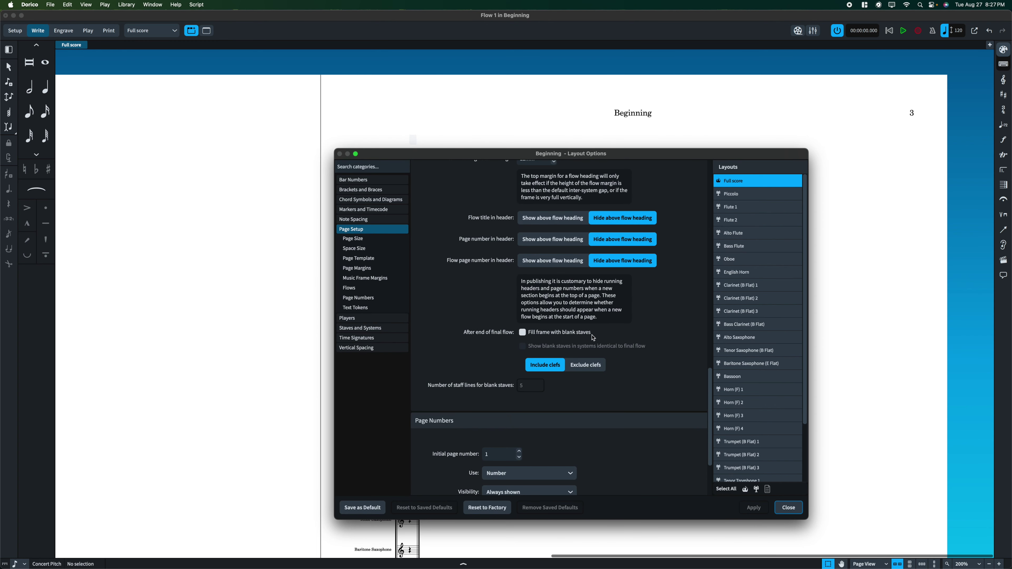
scroll(593, 338, up, 3)
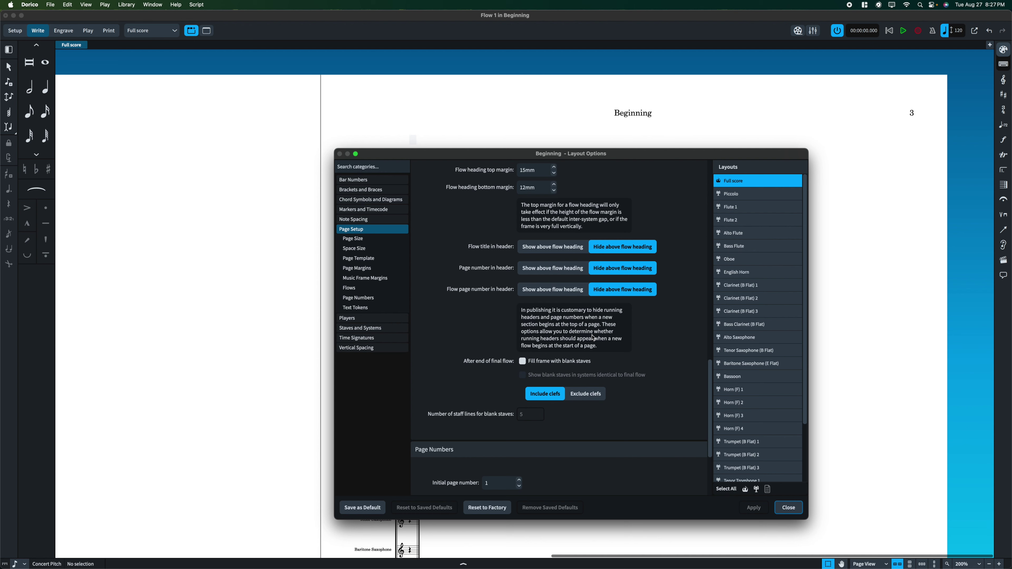
scroll(593, 337, up, 3)
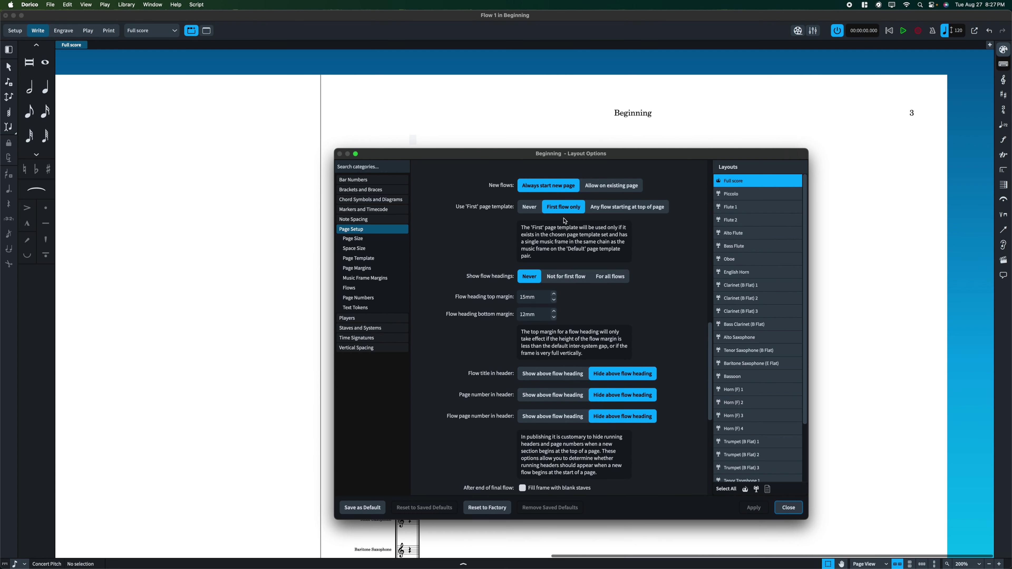
scroll(536, 349, down, 2)
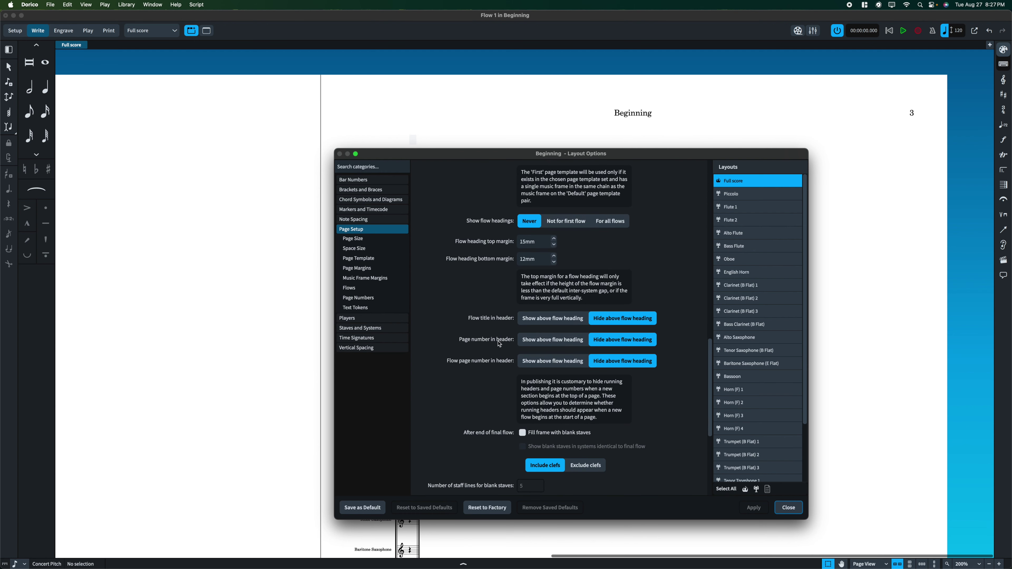
scroll(499, 344, down, 6)
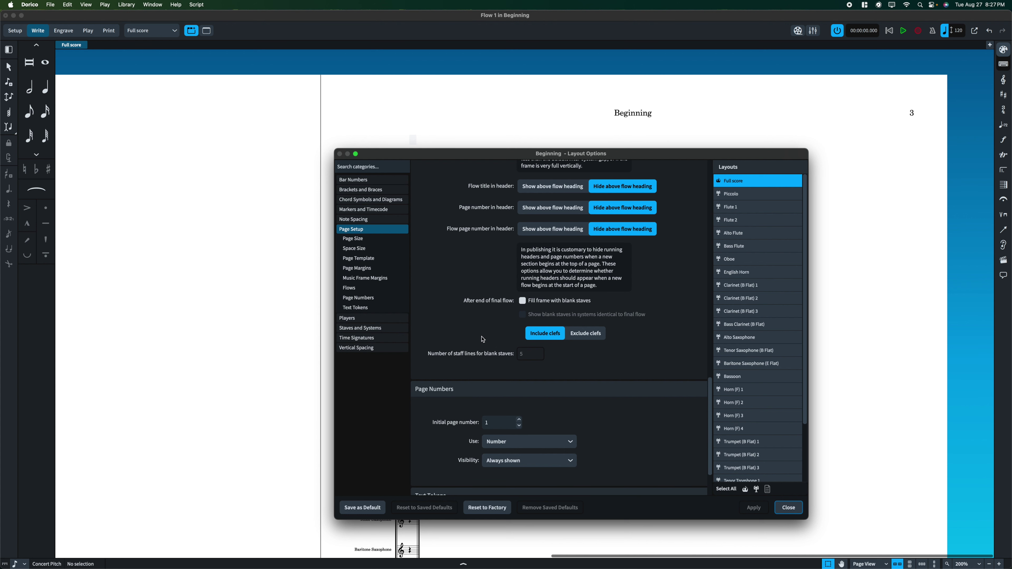
Set the rastral size to Size 5 (6.0mm) for all part layouts from Piccolo to Percussion 1, apply it, and close Layout Options.
scroll(483, 340, up, 15)
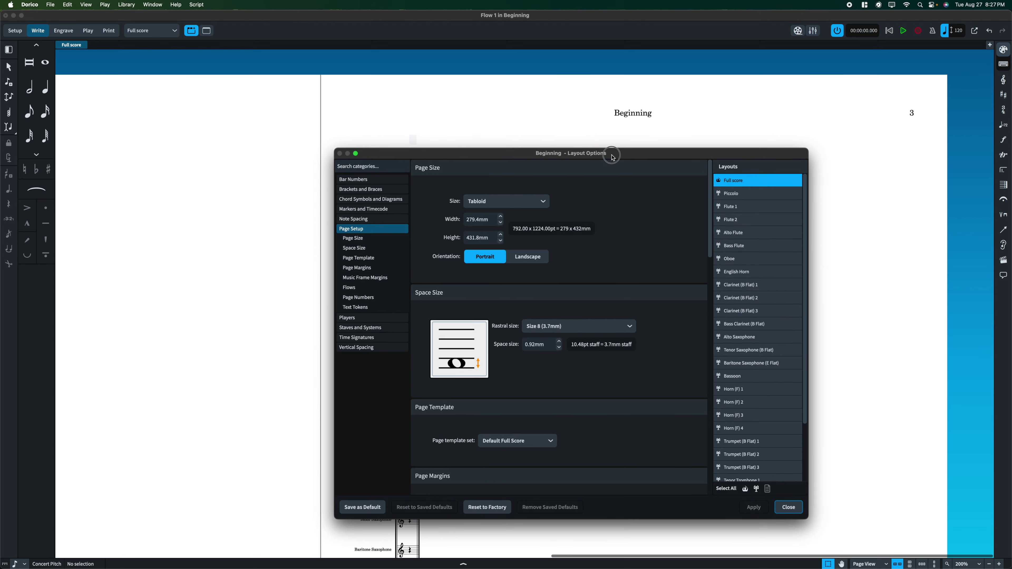
drag(609, 153, 616, 150)
scroll(563, 214, down, 2)
scroll(563, 213, down, 4)
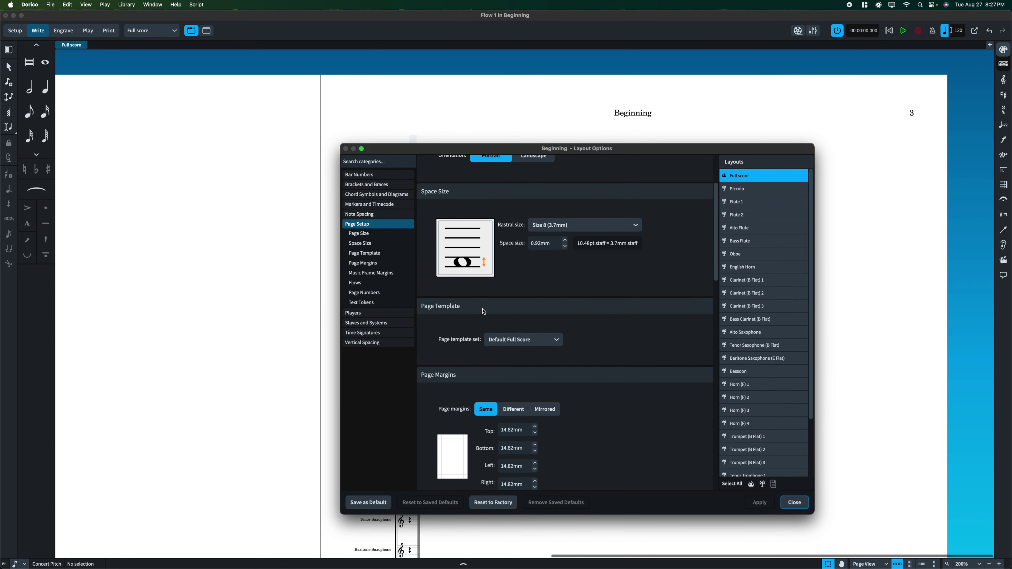
click(749, 190)
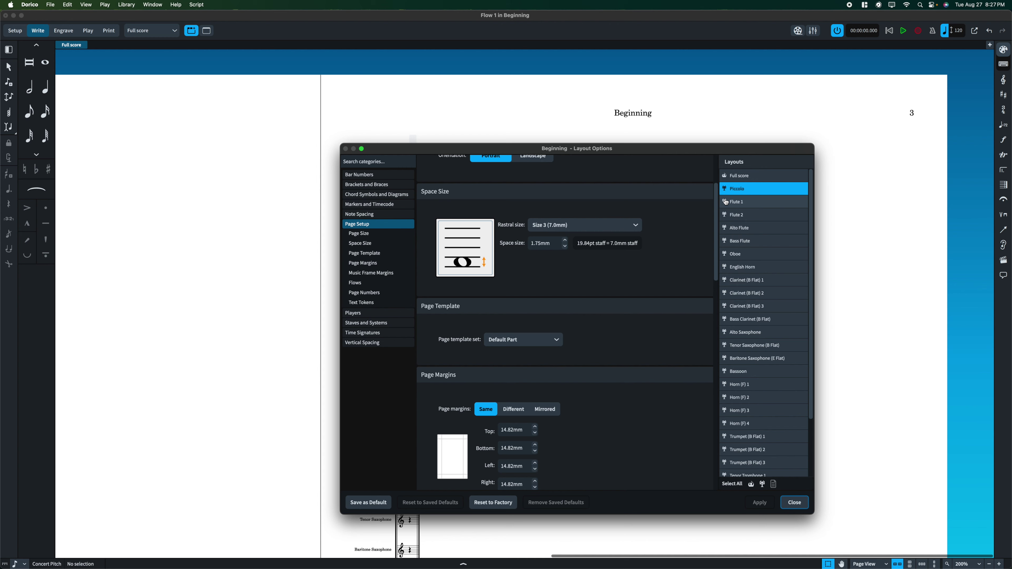
scroll(738, 227, down, 5)
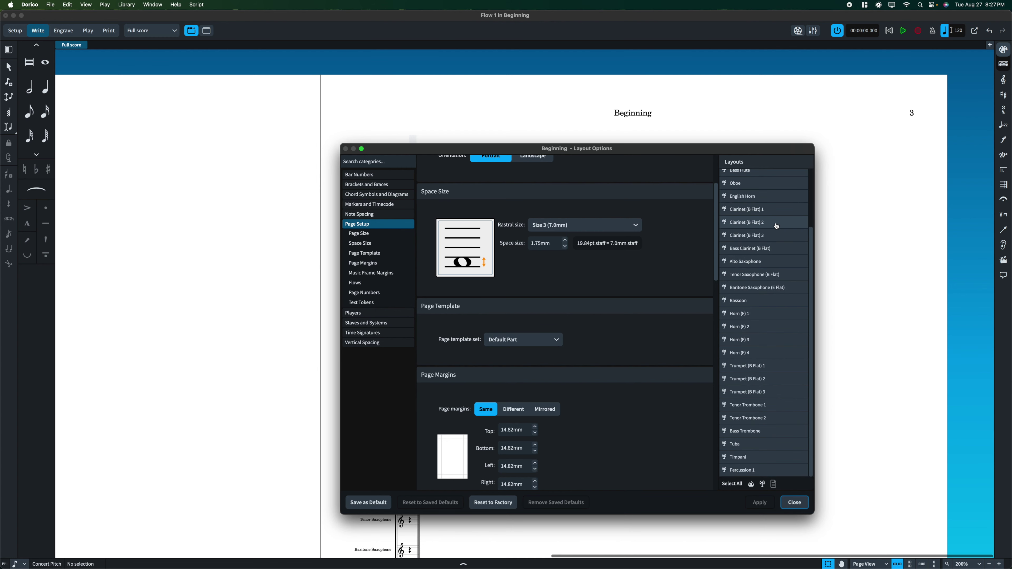
shift+click(744, 471)
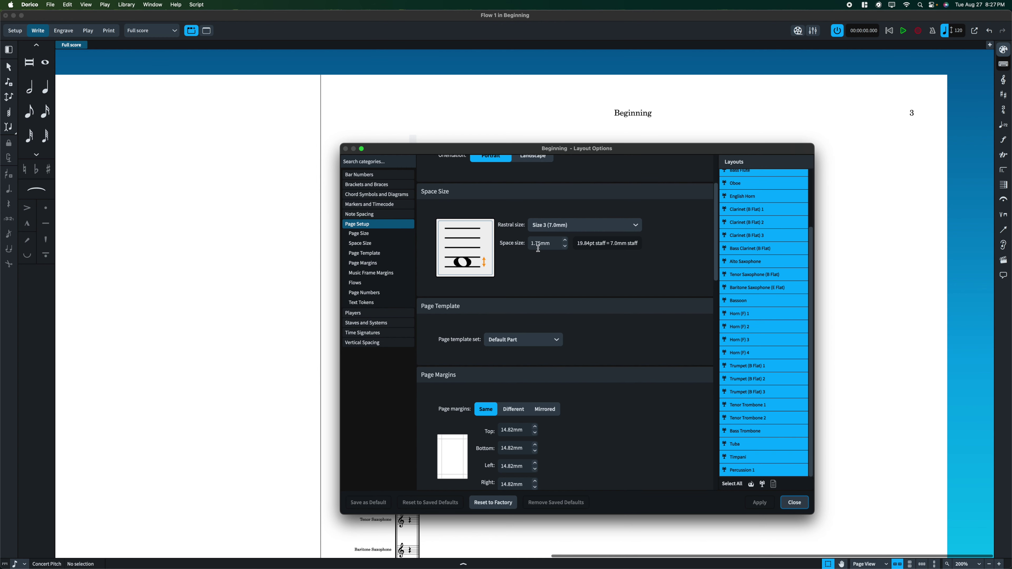
click(569, 228)
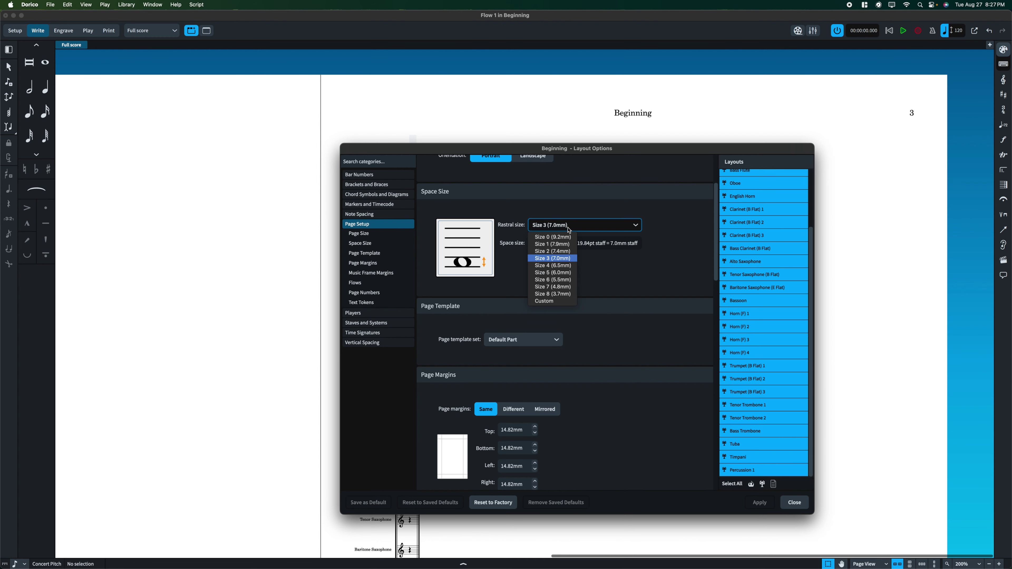
click(569, 274)
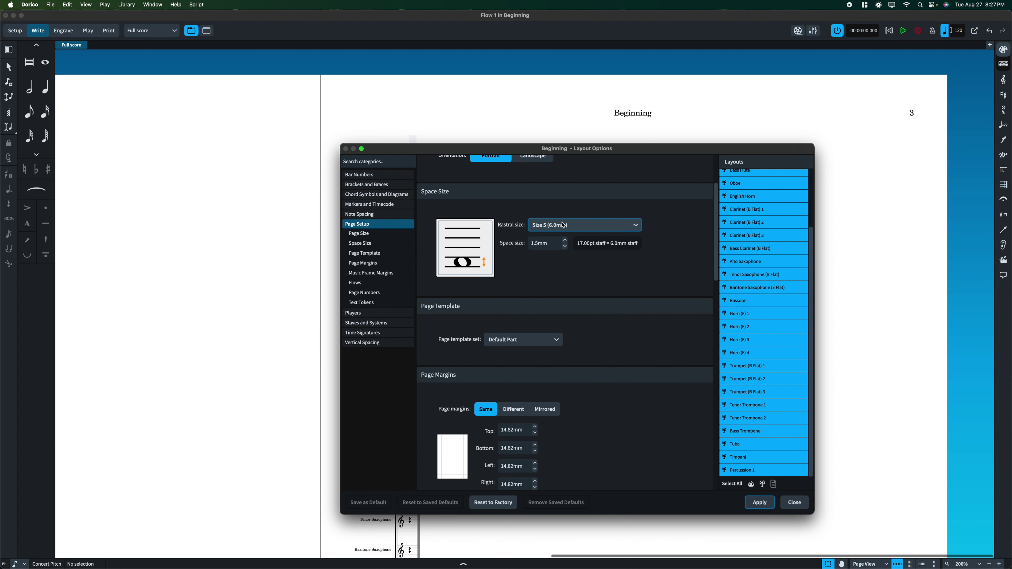
click(764, 506)
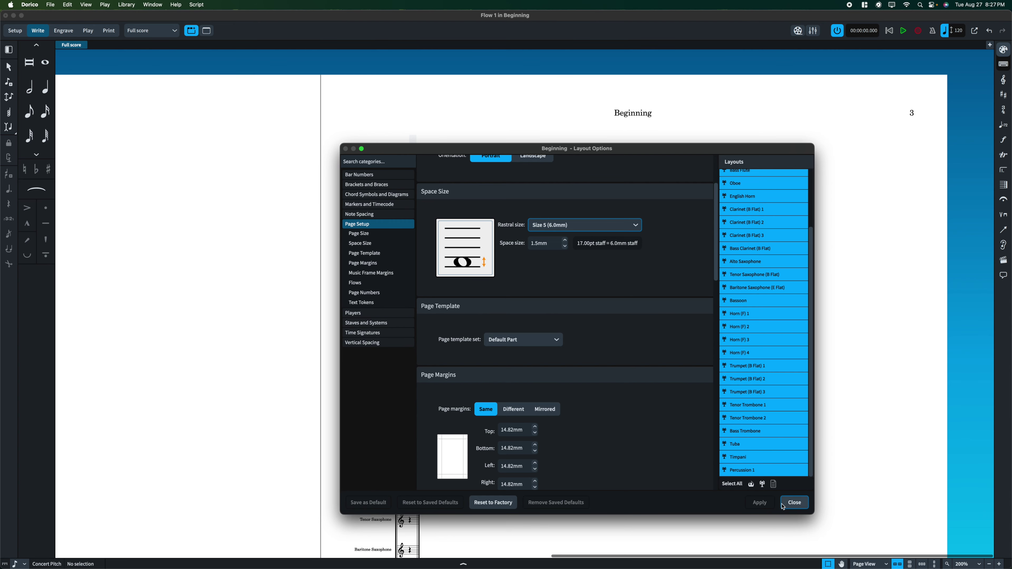
click(789, 504)
Check the staff size in the Piccolo part layout, return to the full score, and look over its first page.
click(147, 34)
click(158, 53)
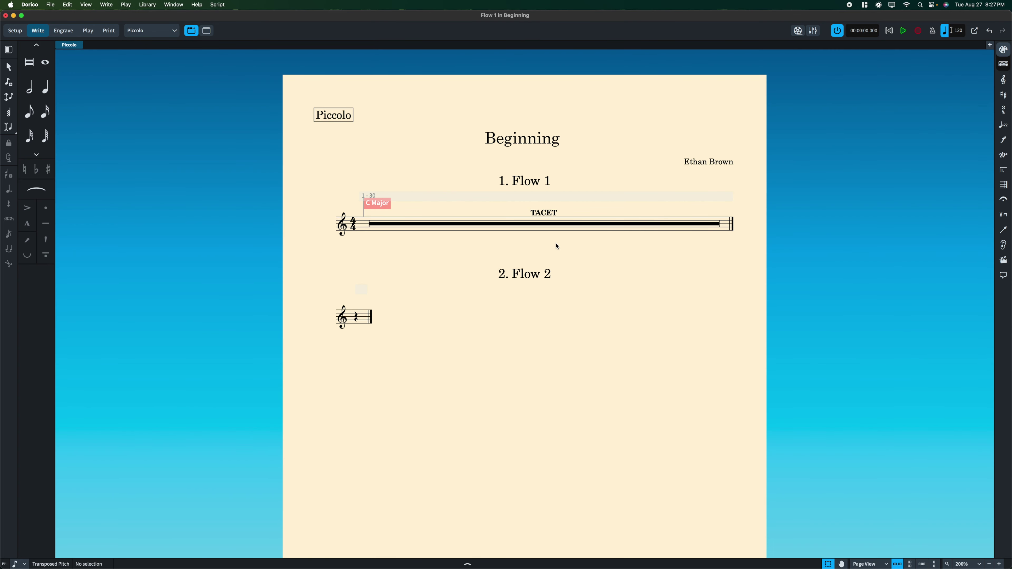
click(155, 30)
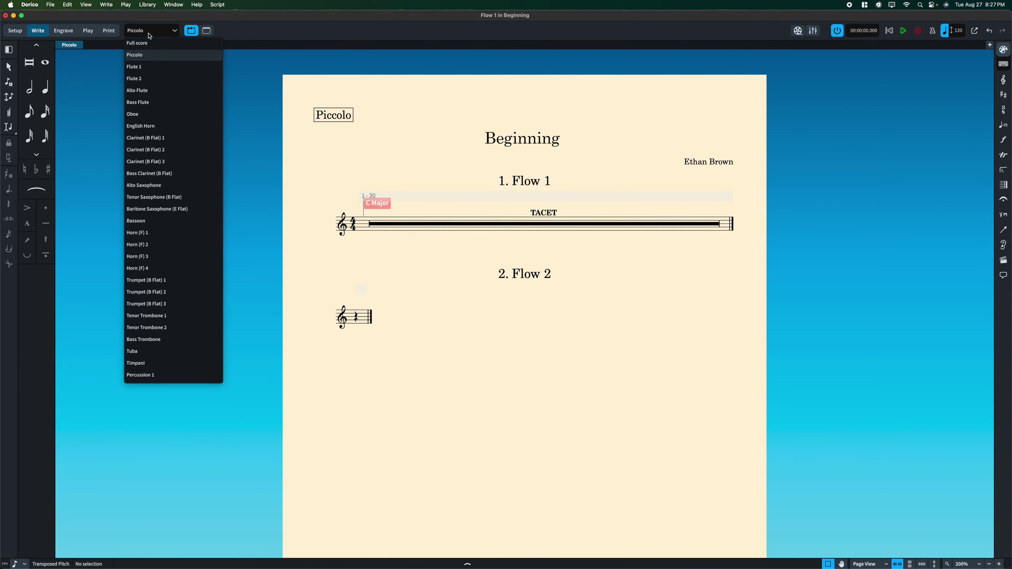
click(166, 43)
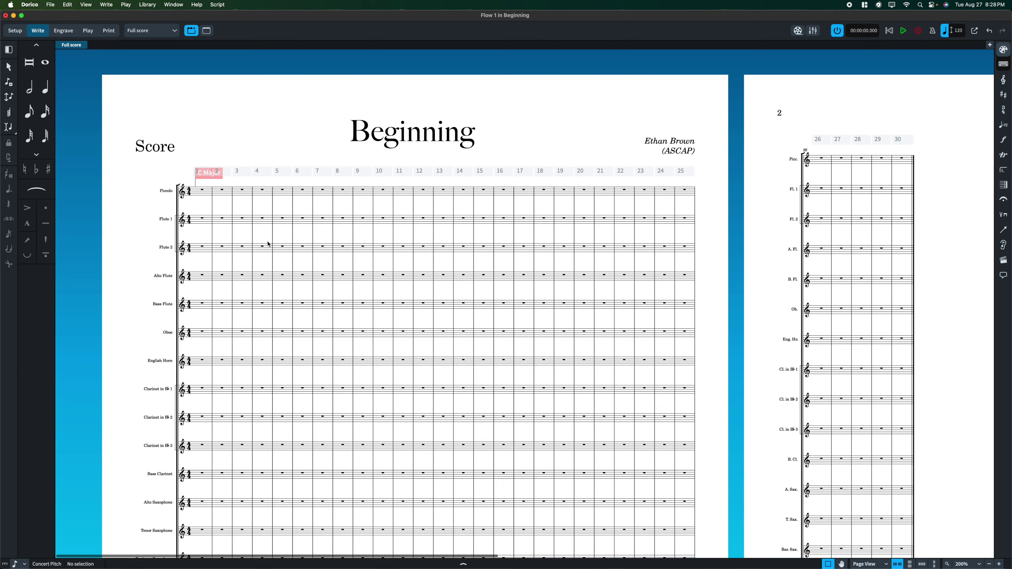
scroll(268, 244, down, 10)
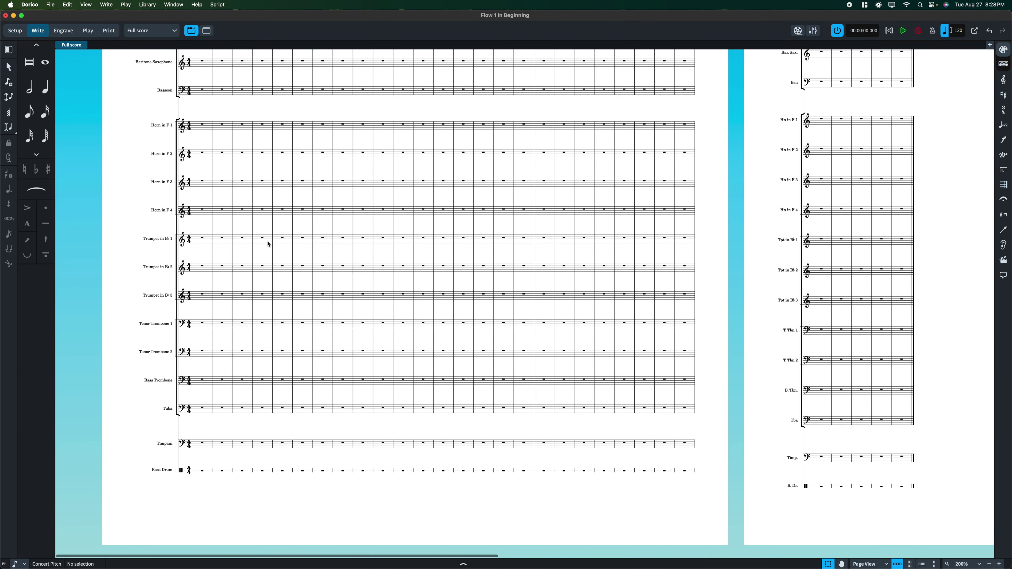
scroll(268, 244, up, 10)
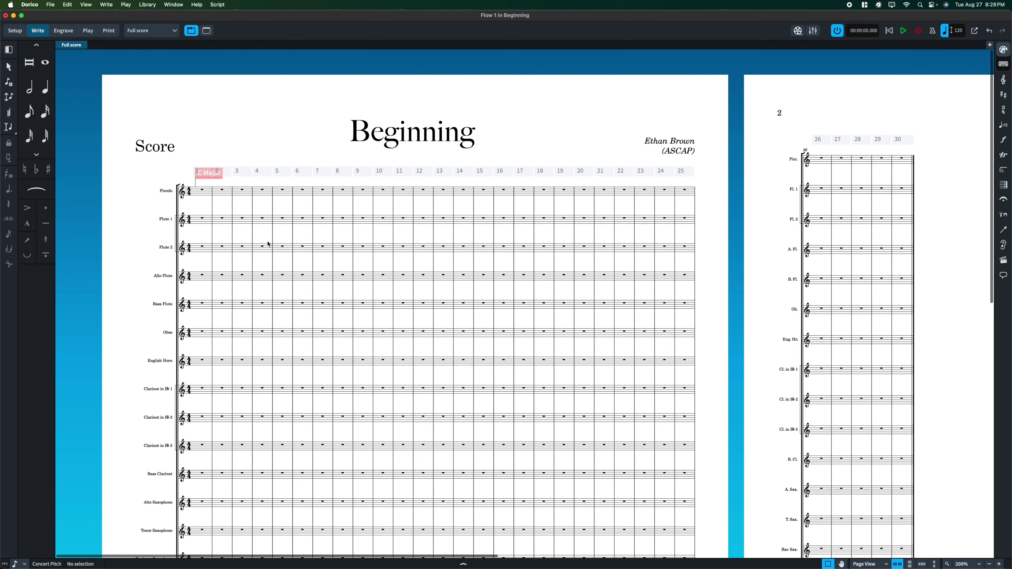
In Layout Options for the full score, show bar numbers on every bar and set their horizontal position to centered on bar.
key(super+shift+l)
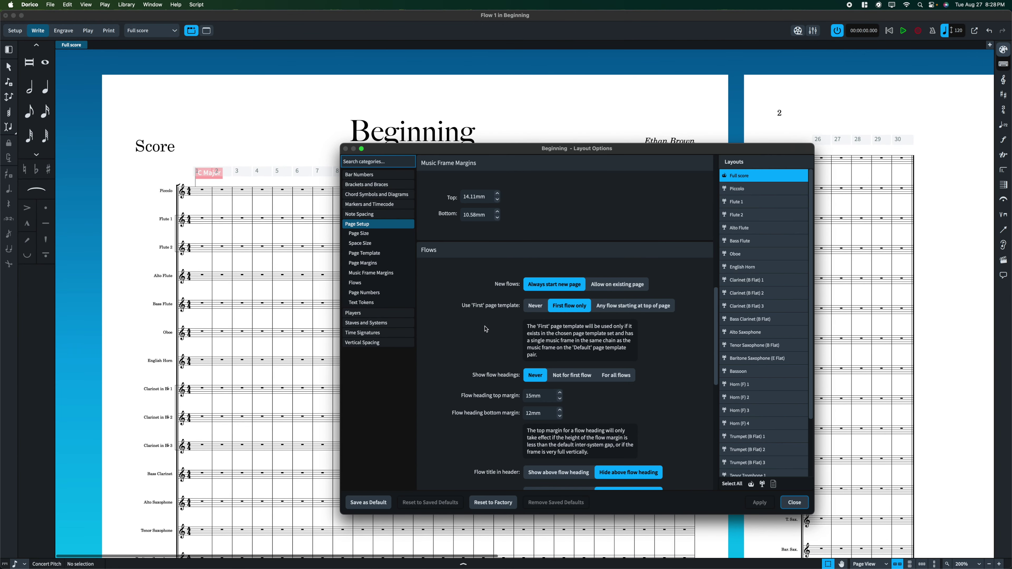
click(383, 175)
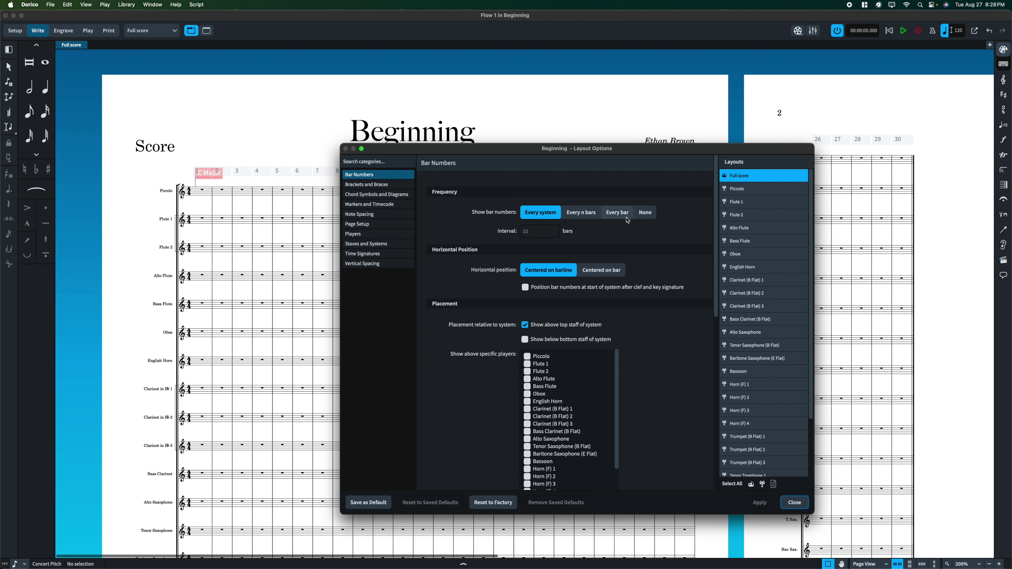
click(619, 213)
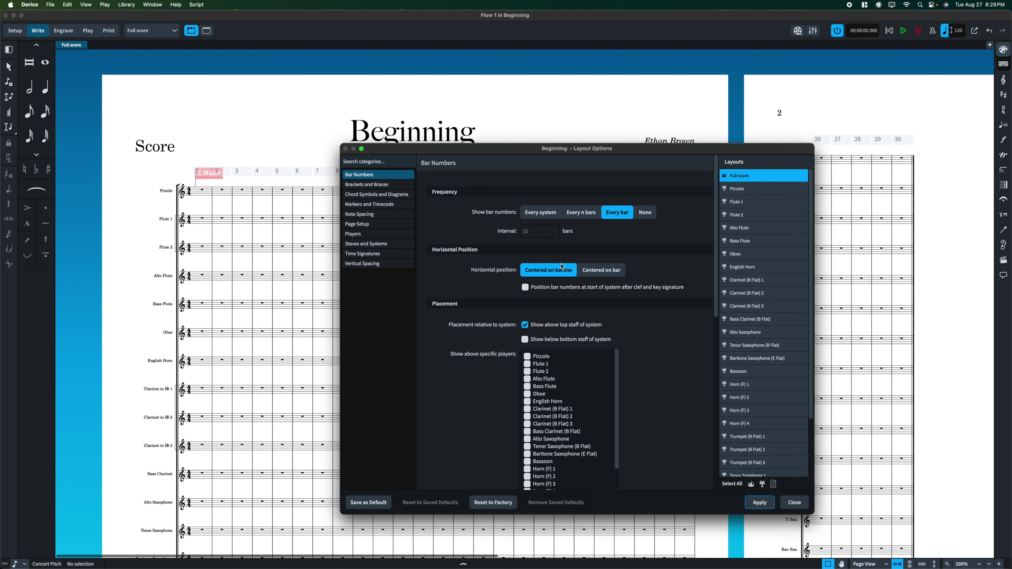
scroll(562, 266, down, 3)
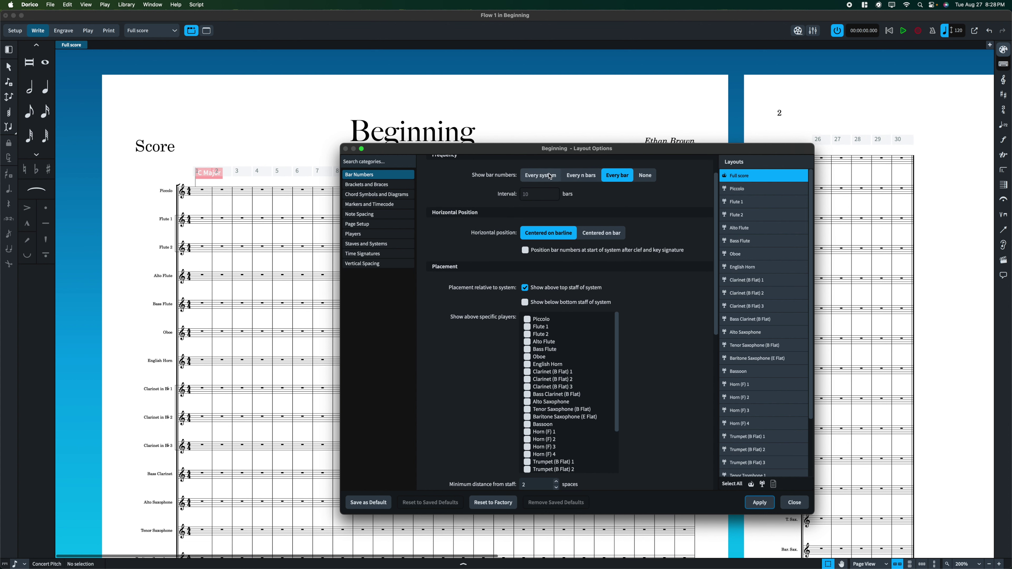
click(595, 176)
click(545, 196)
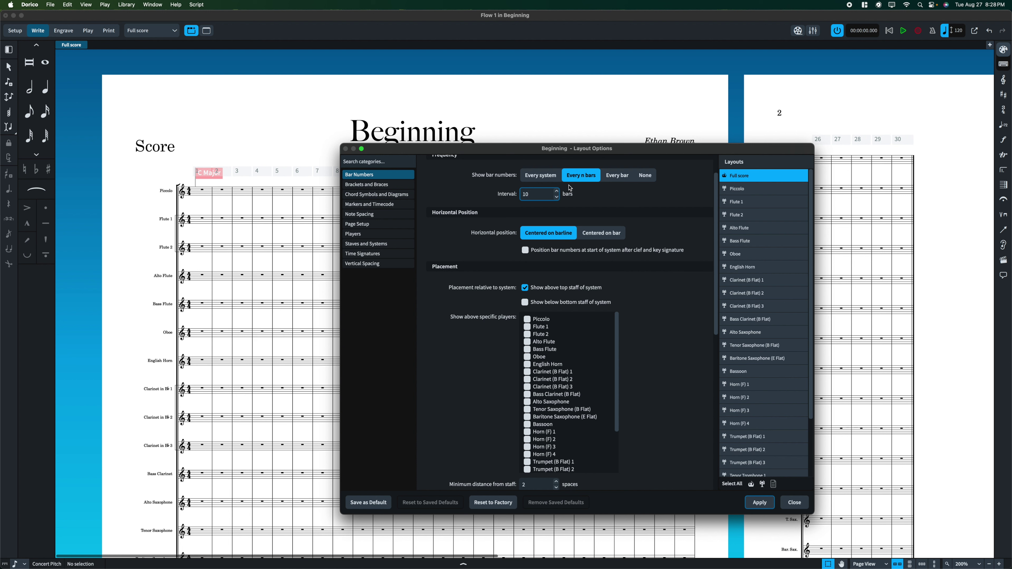
click(616, 179)
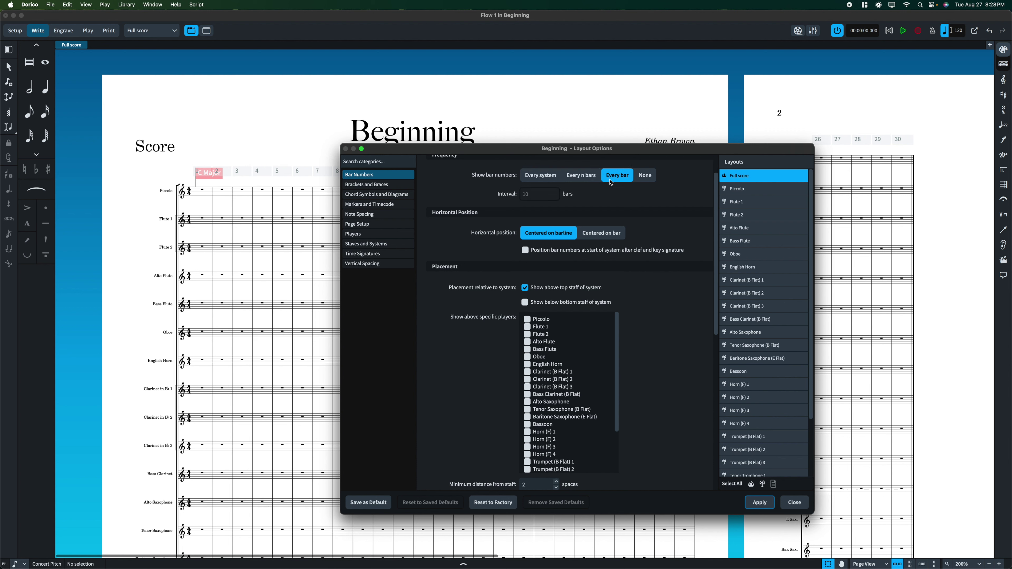
click(616, 235)
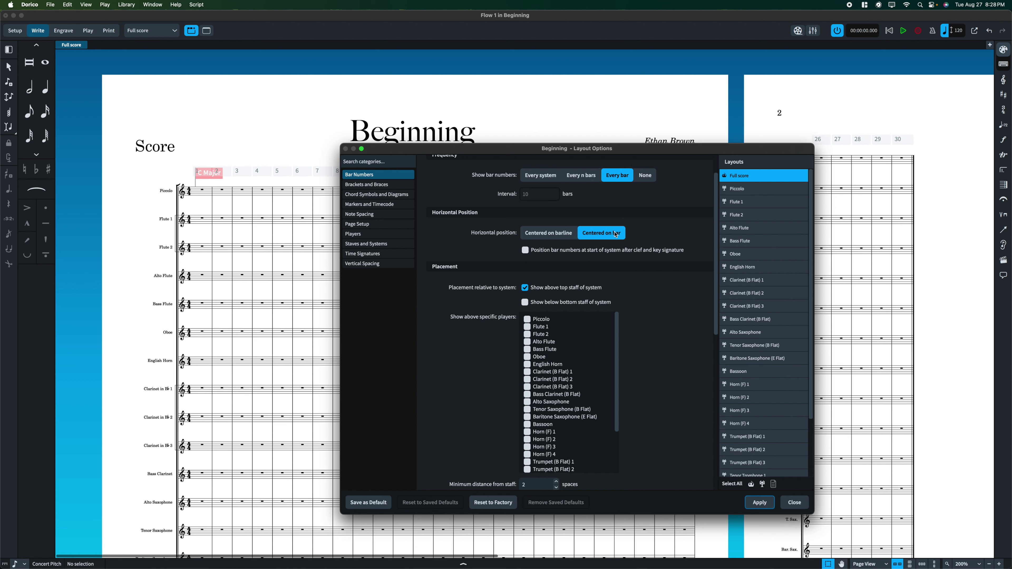
Place the full score's bar numbers below the bottom staff of the system and turn off showing them above the top staff.
scroll(616, 235, down, 1)
scroll(616, 234, down, 10)
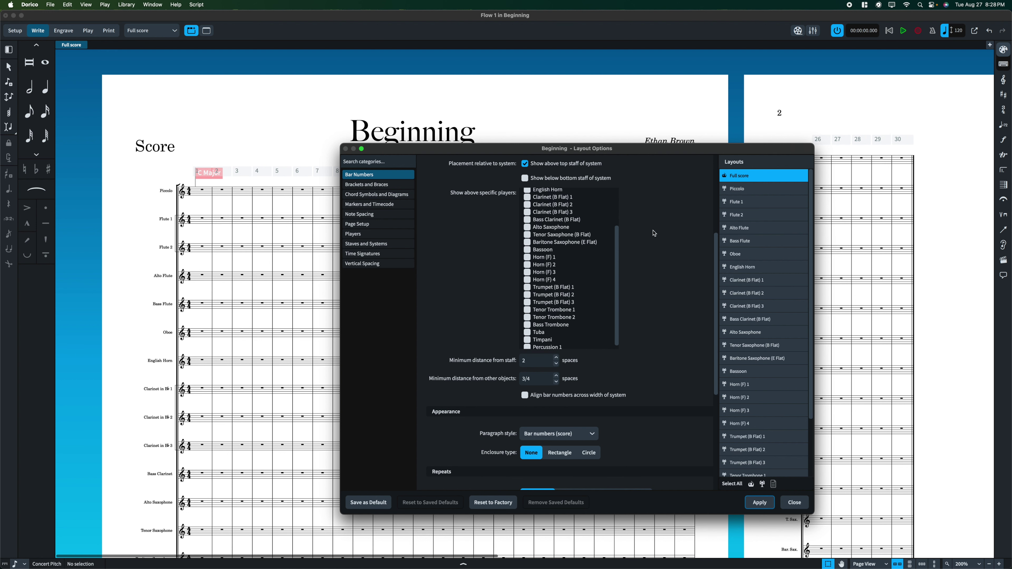
scroll(654, 232, down, 5)
scroll(655, 233, up, 5)
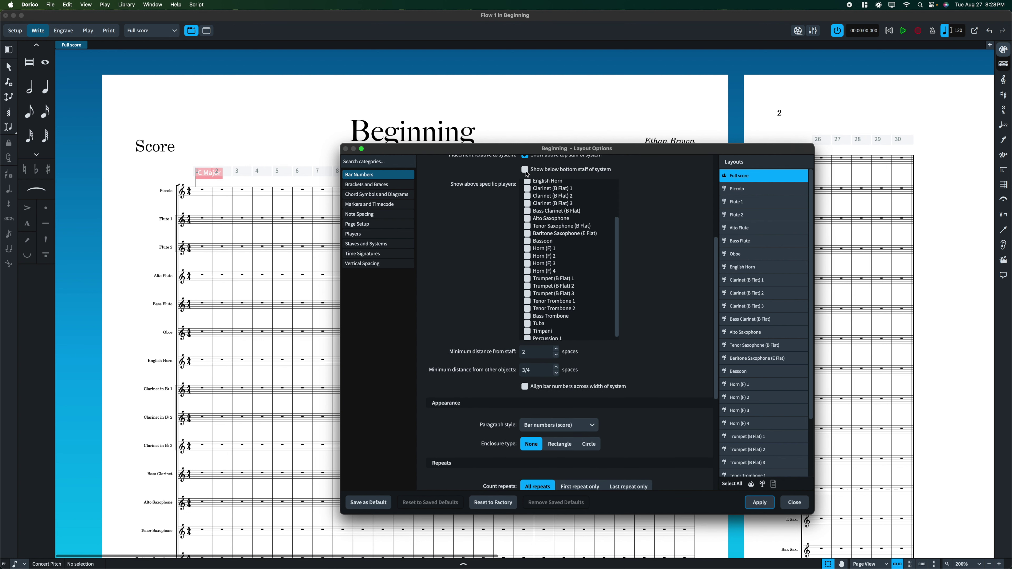
scroll(522, 173, up, 5)
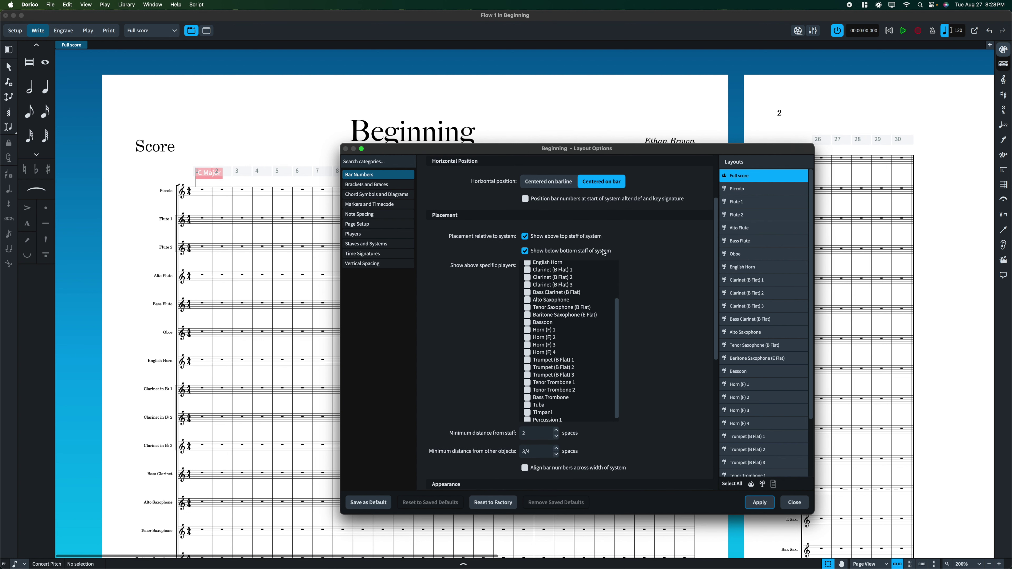
click(525, 236)
Set the bar number enclosure to Rectangle, enable bar numbers at rehearsal marks, apply the changes, and close Layout Options.
scroll(595, 249, down, 5)
scroll(596, 250, up, 10)
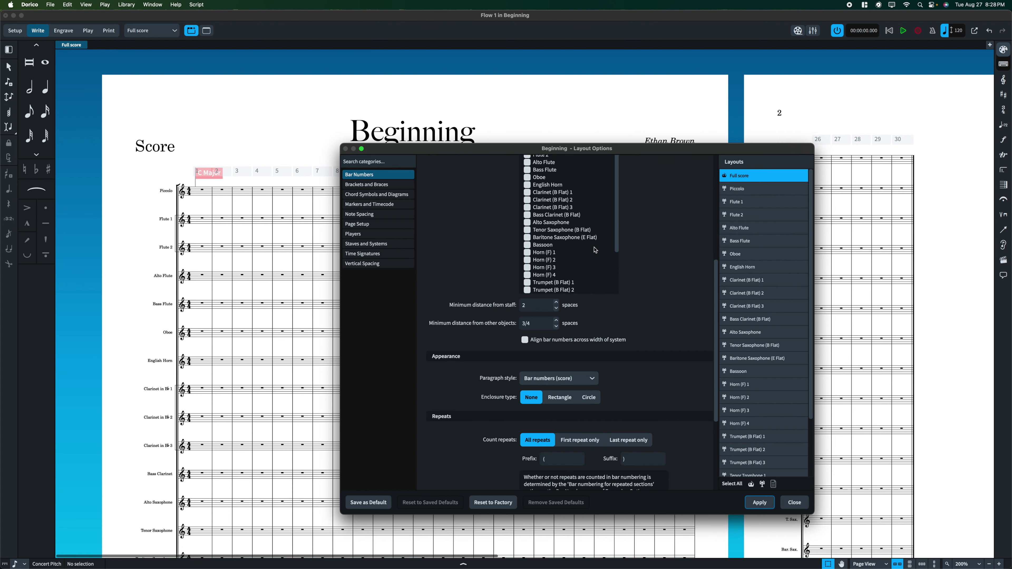
scroll(596, 250, down, 6)
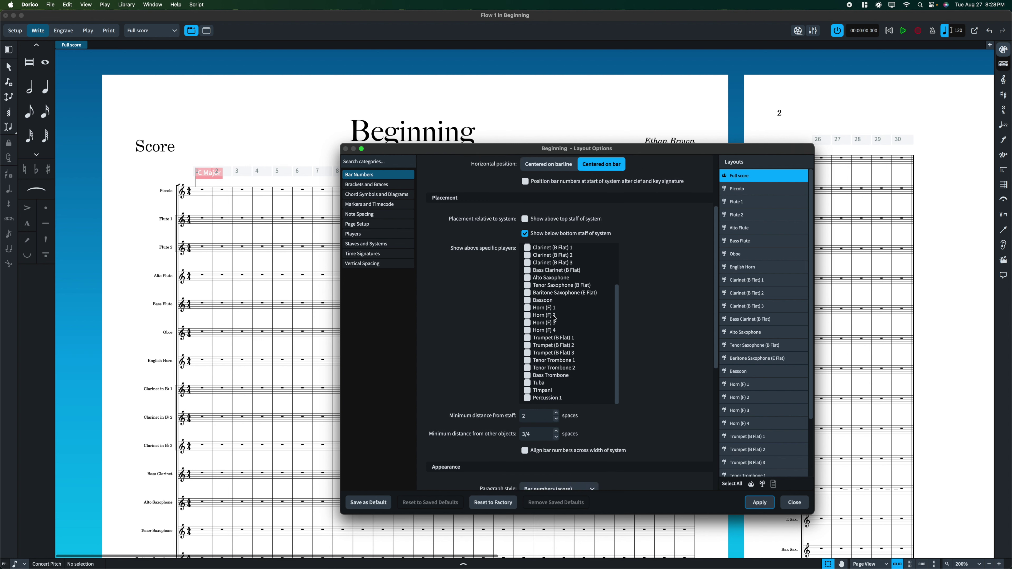
scroll(501, 407, down, 4)
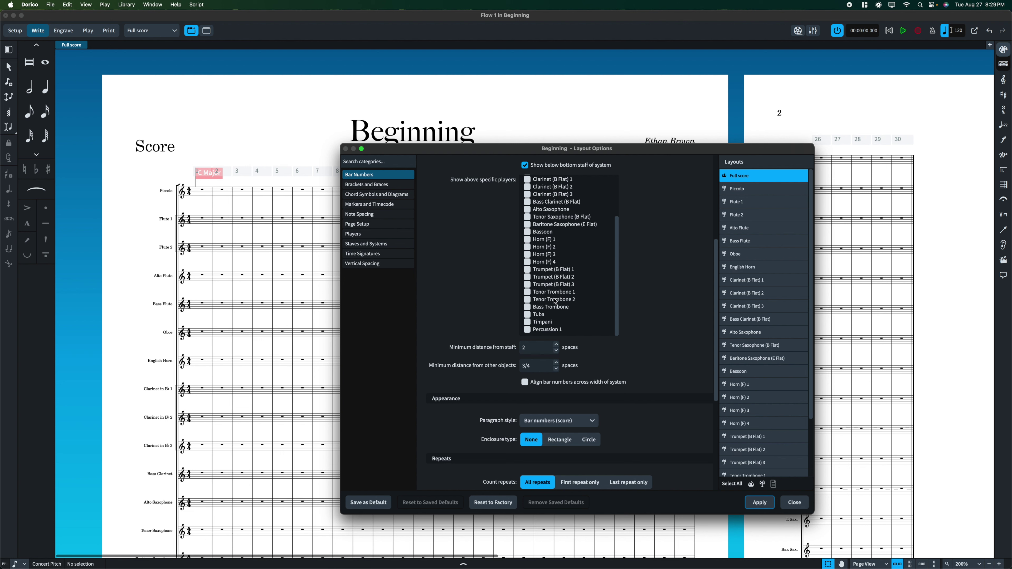
scroll(665, 375, down, 5)
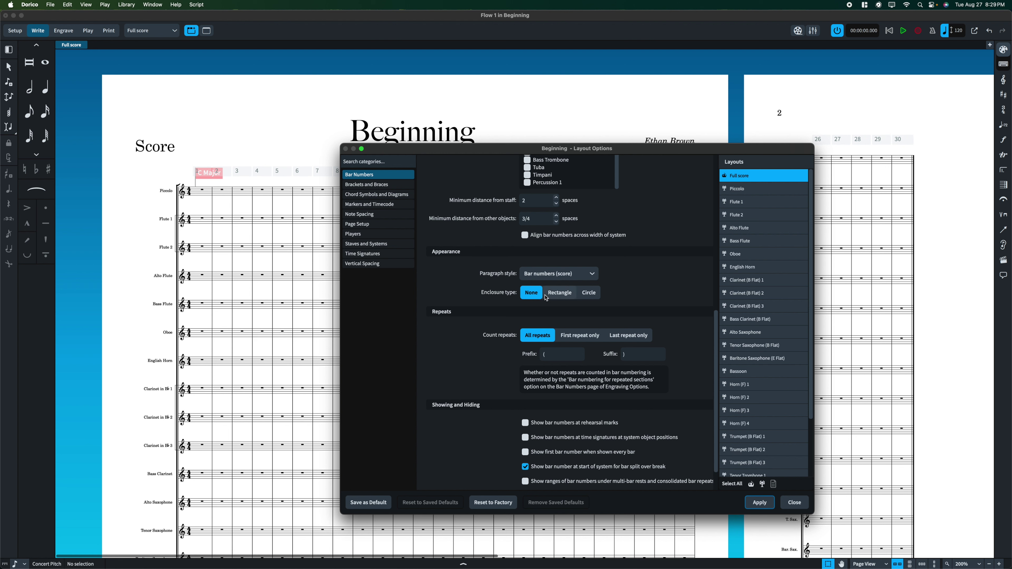
click(567, 290)
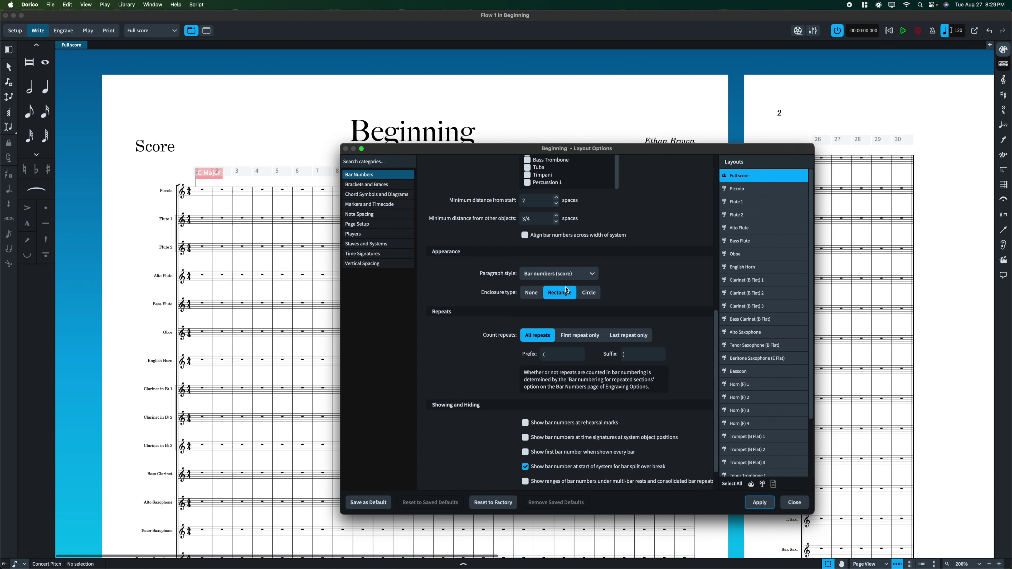
click(766, 507)
click(526, 424)
click(759, 502)
click(794, 503)
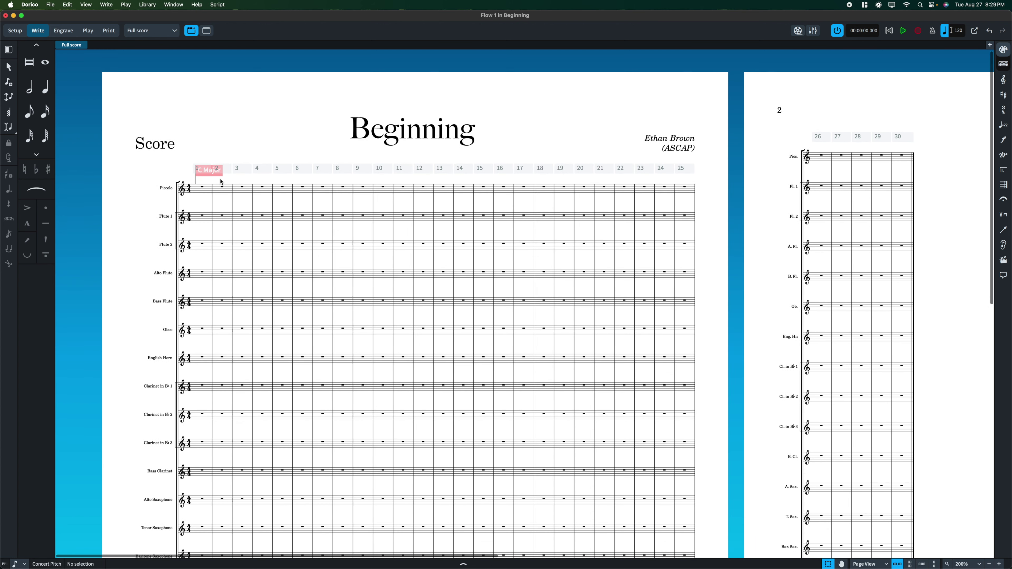
Inspect the boxed bar numbers below the bass drum staff, zoom out to 150%, and look back over the score's first pages.
scroll(366, 449, down, 10)
drag(473, 507, 697, 469)
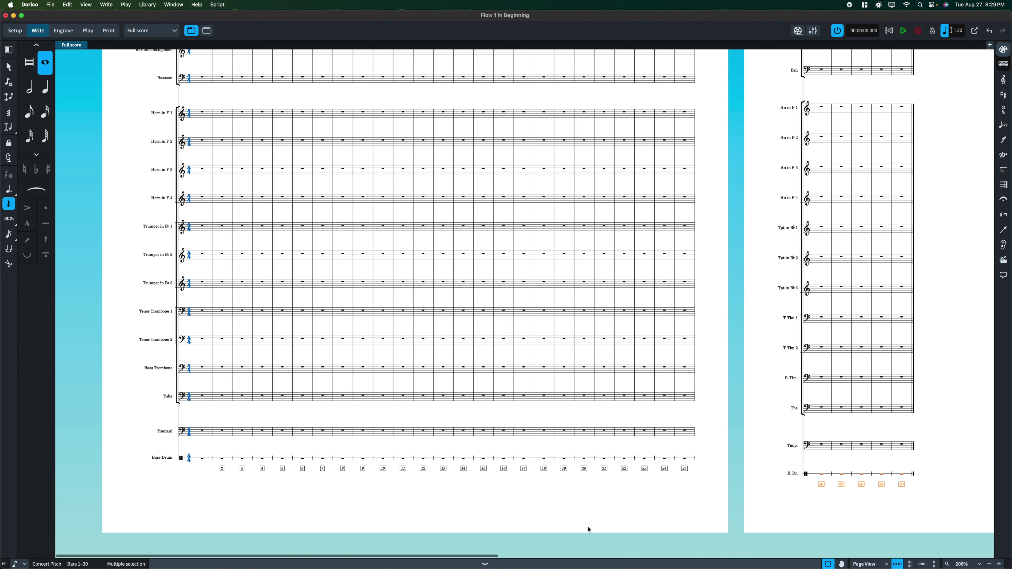
key(super+8)
key(super+8)
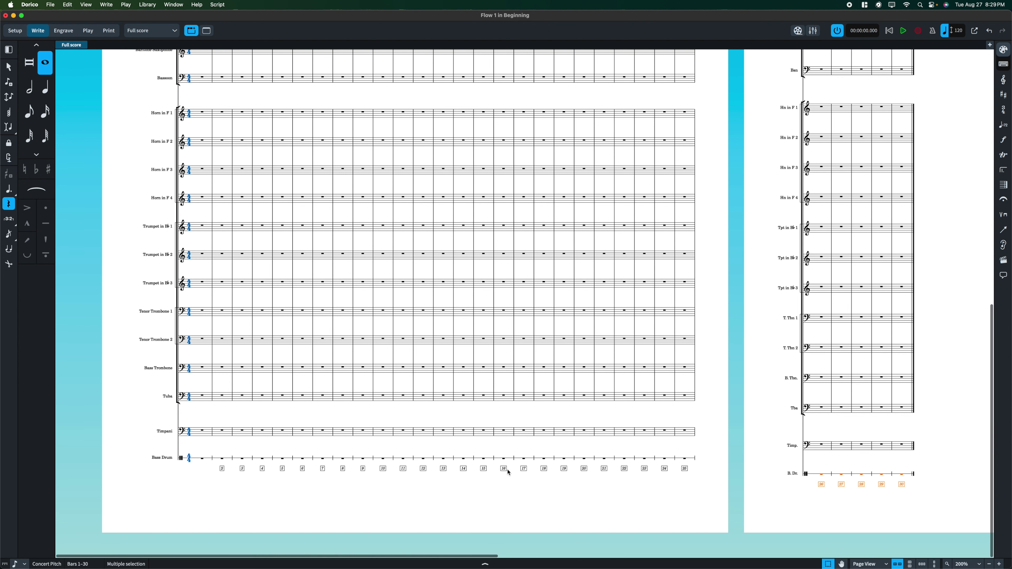
click(504, 469)
click(435, 493)
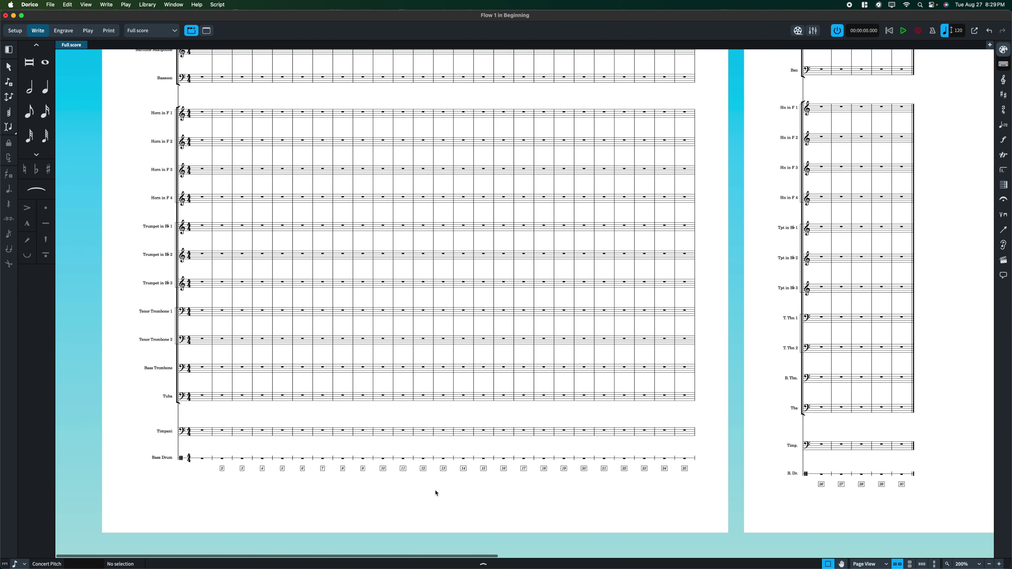
key(super+minus)
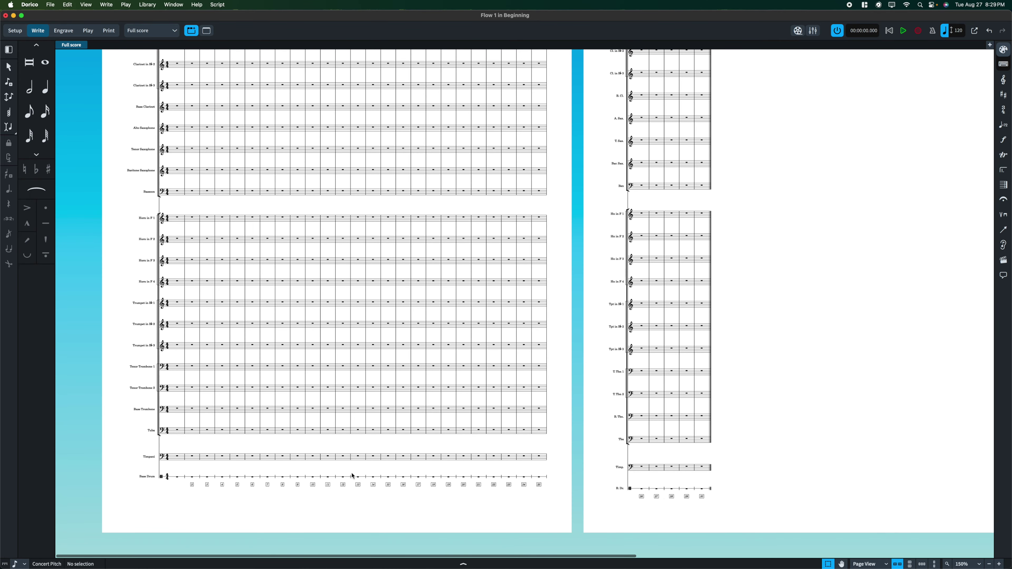
scroll(227, 470, up, 8)
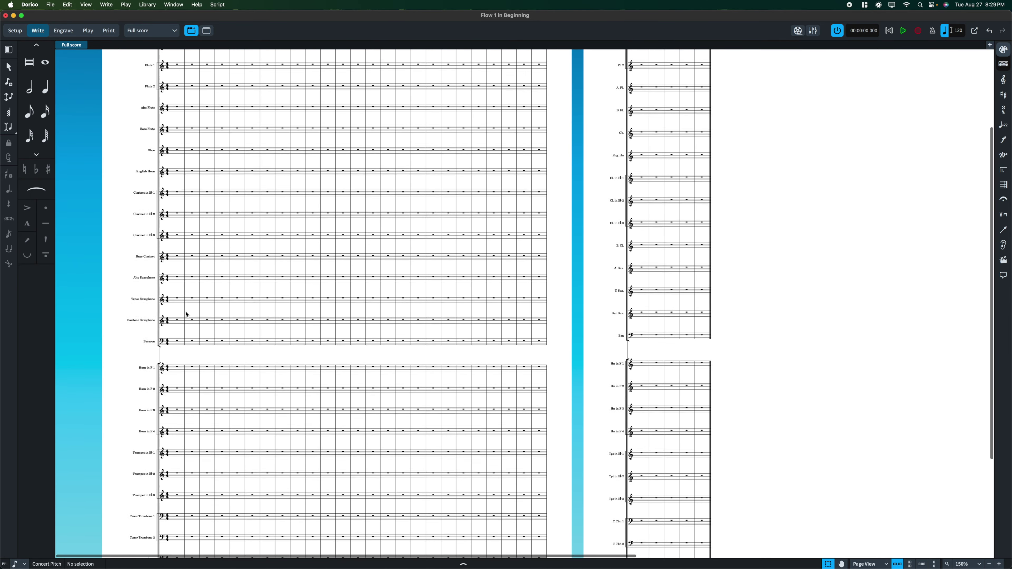
scroll(240, 214, up, 5)
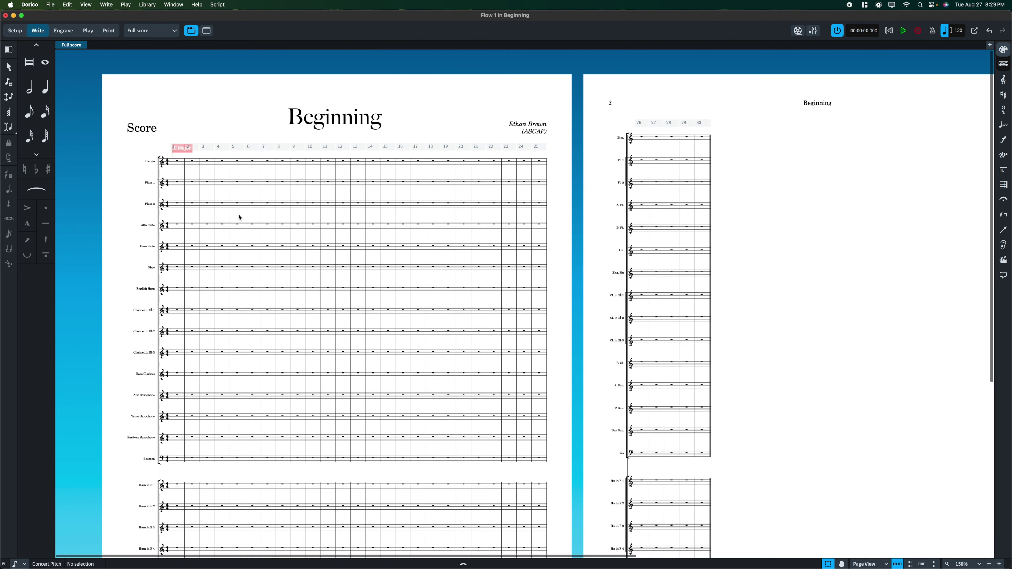
Open the Paragraph Styles dialog, compare the bar number styles for parts and score, and select Bar numbers (score).
scroll(240, 217, down, 13)
scroll(240, 217, up, 13)
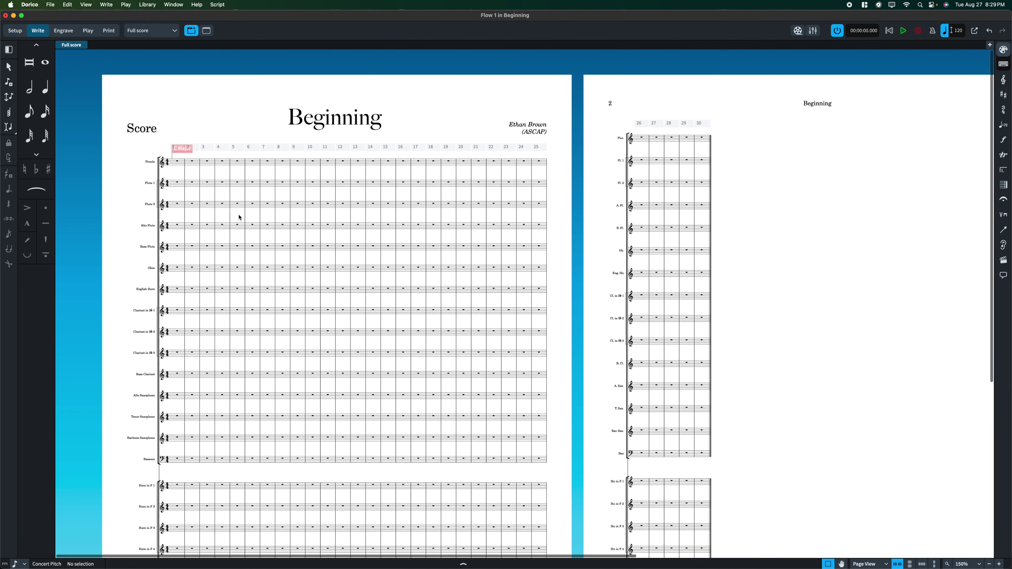
click(156, 3)
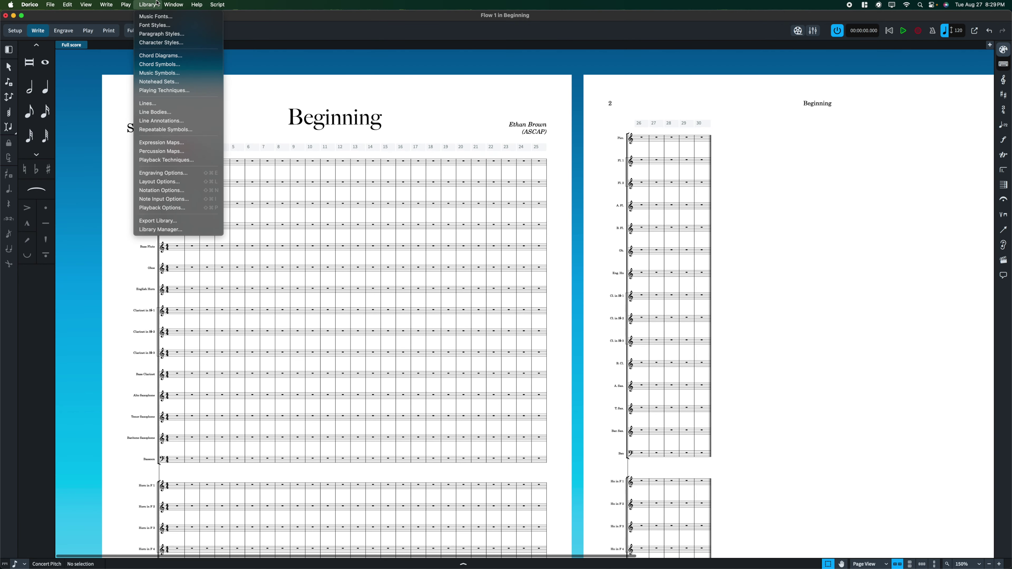
click(160, 36)
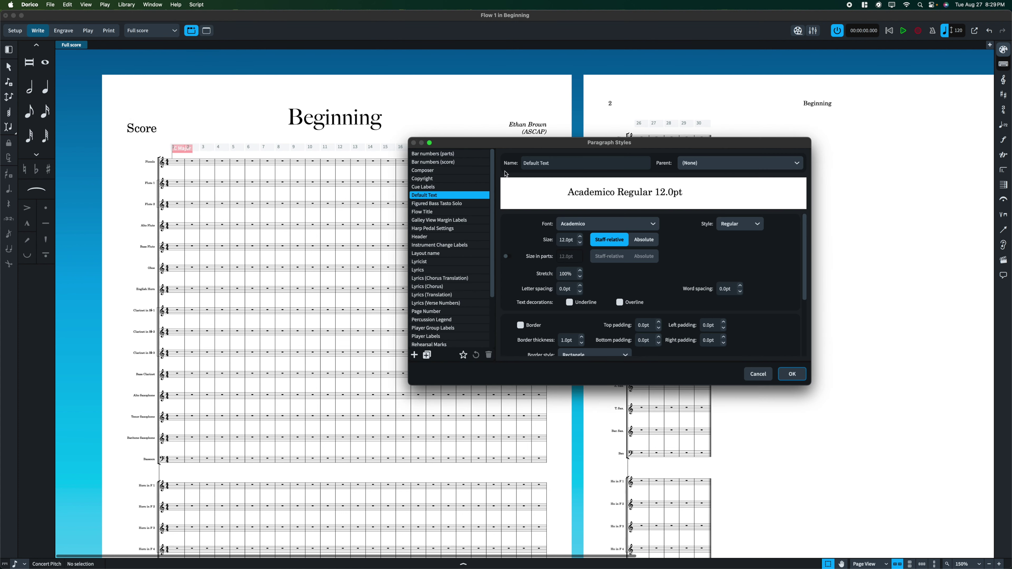
drag(504, 140, 493, 121)
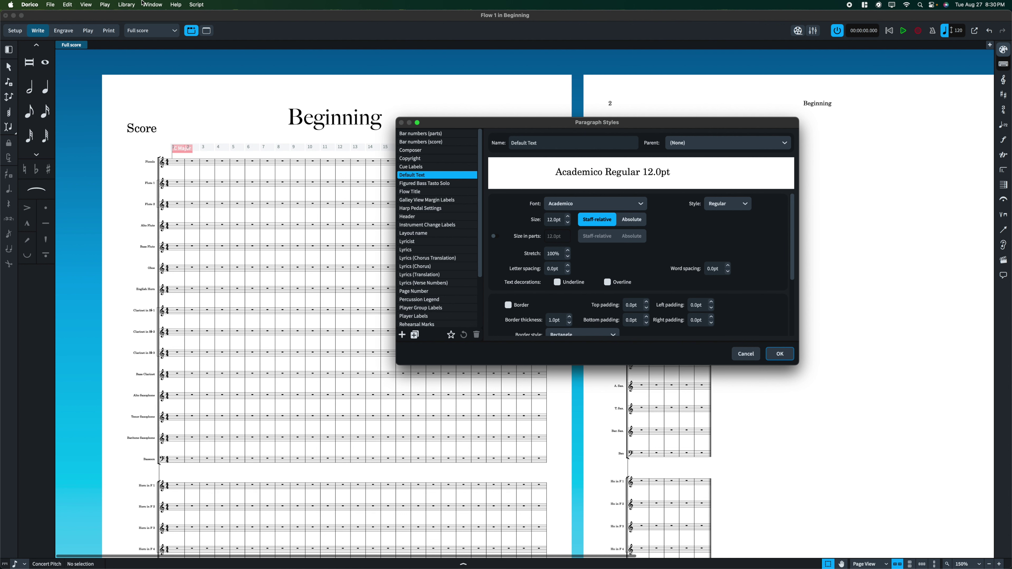
click(128, 5)
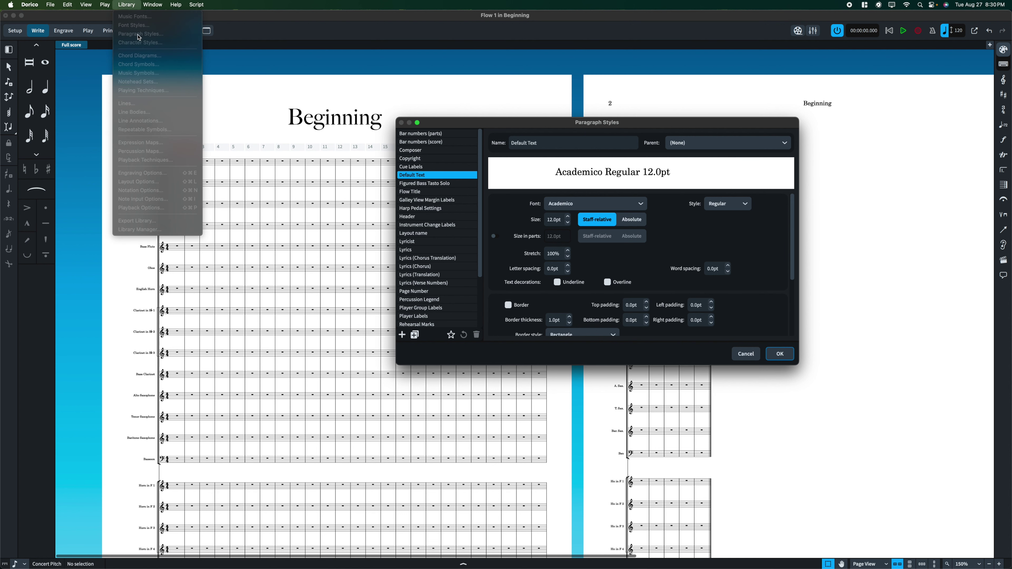
click(409, 251)
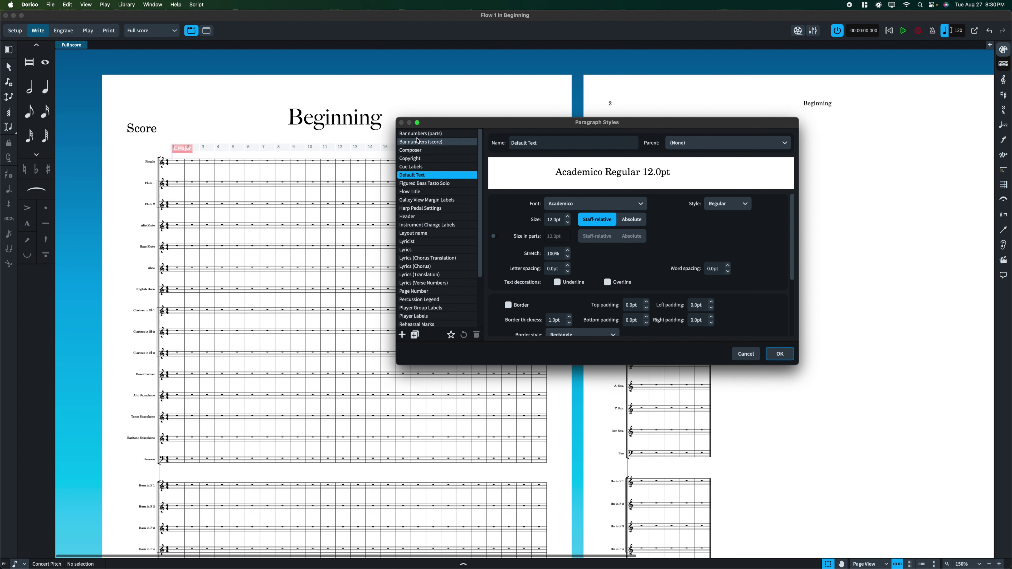
click(426, 134)
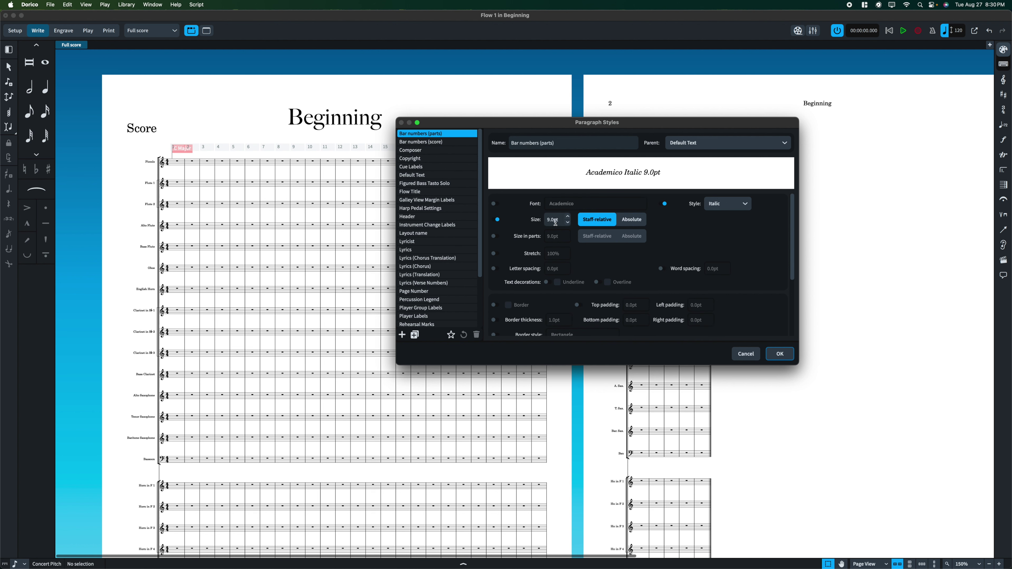
click(422, 141)
click(423, 134)
click(444, 143)
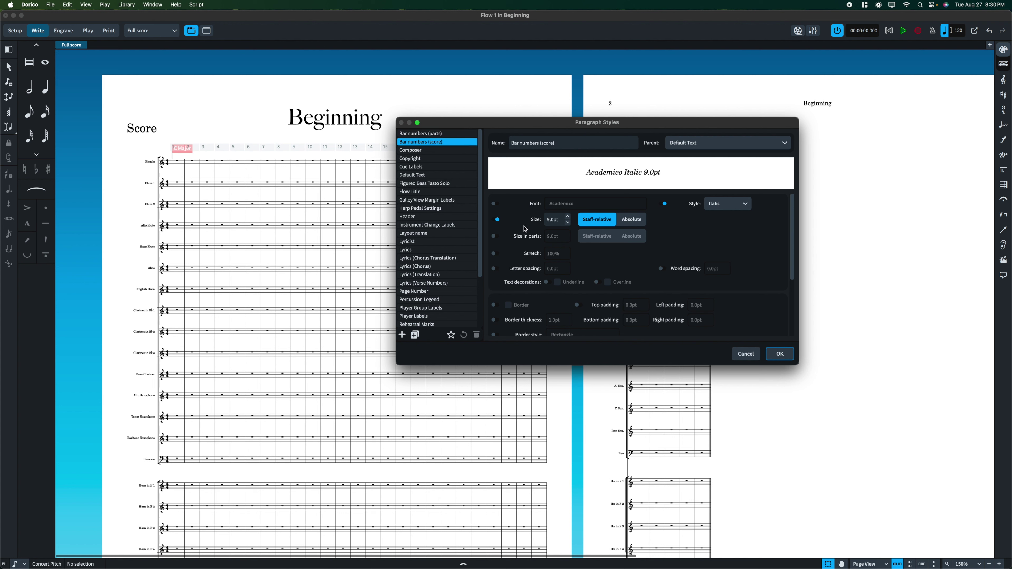
Set the size of the Bar numbers (score) paragraph style to 15 pt.
click(562, 225)
double_click(554, 220)
key(Left)
key(BackSpace)
text(15.)
key(Return)
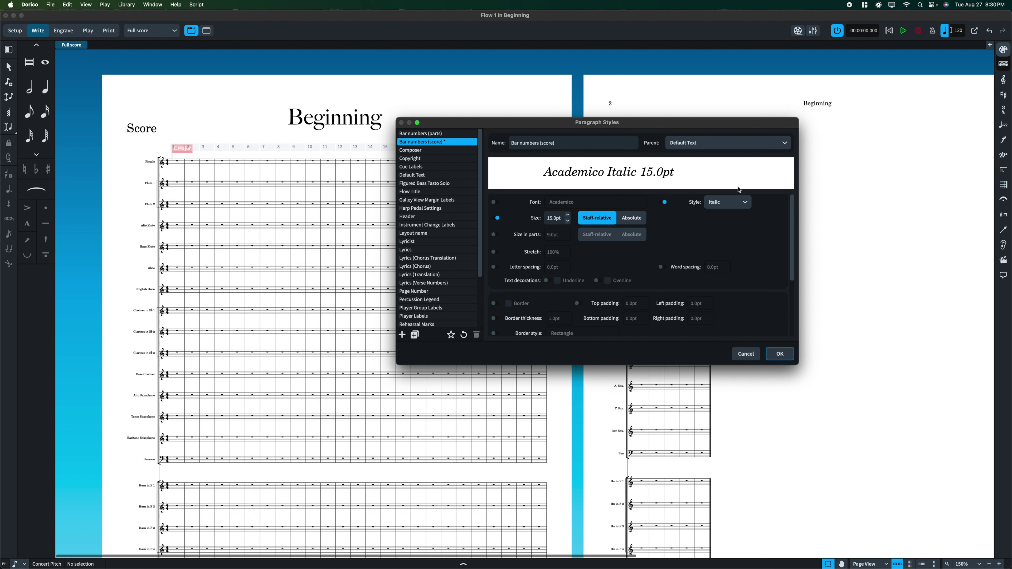
Try Absolute sizing for the Bar numbers (score) style, return it to Staff-relative, apply the style, and check the bar numbers below the bass drum.
click(629, 220)
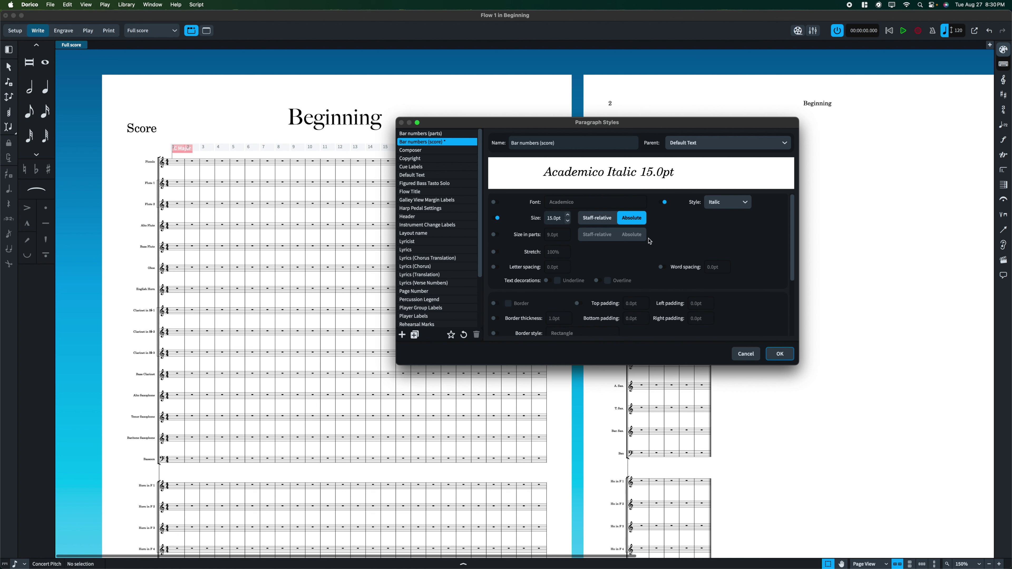
click(593, 218)
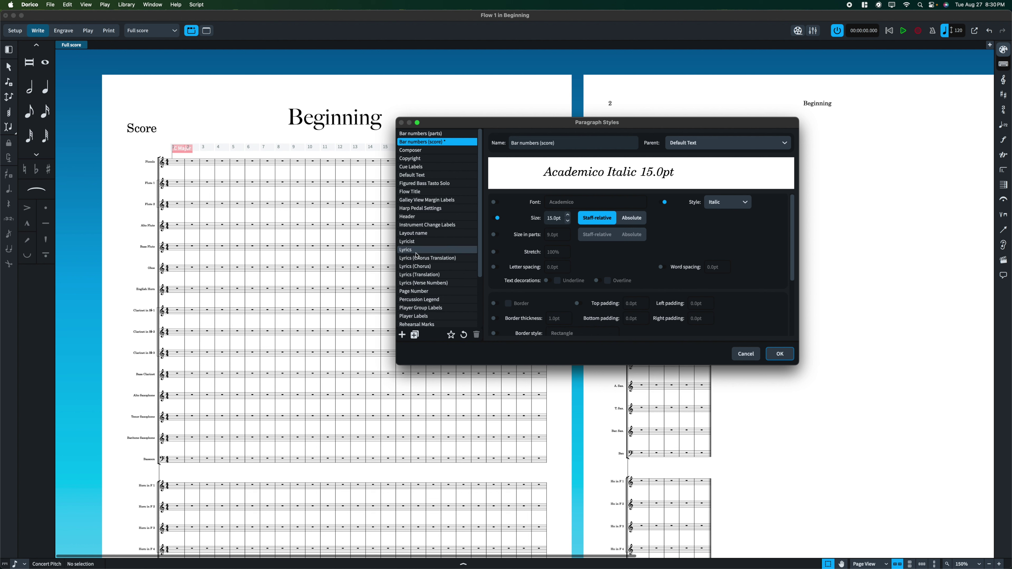
click(633, 218)
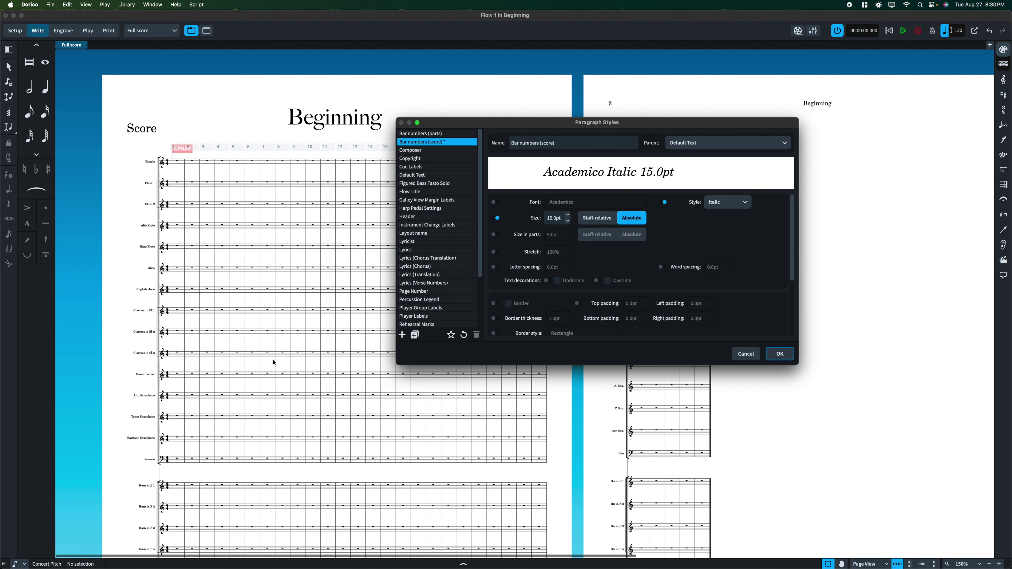
scroll(613, 224, down, 5)
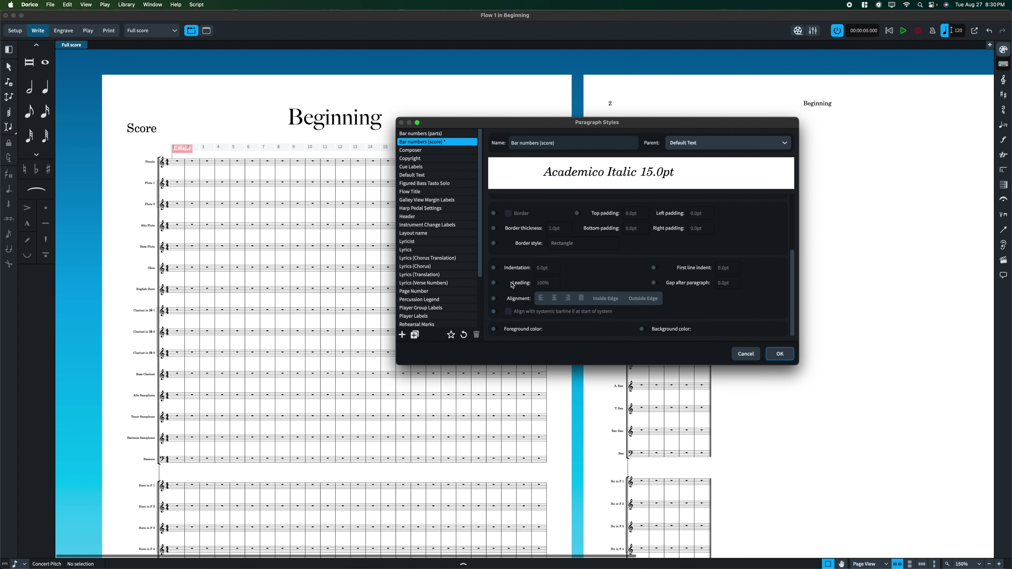
scroll(513, 285, up, 5)
click(787, 355)
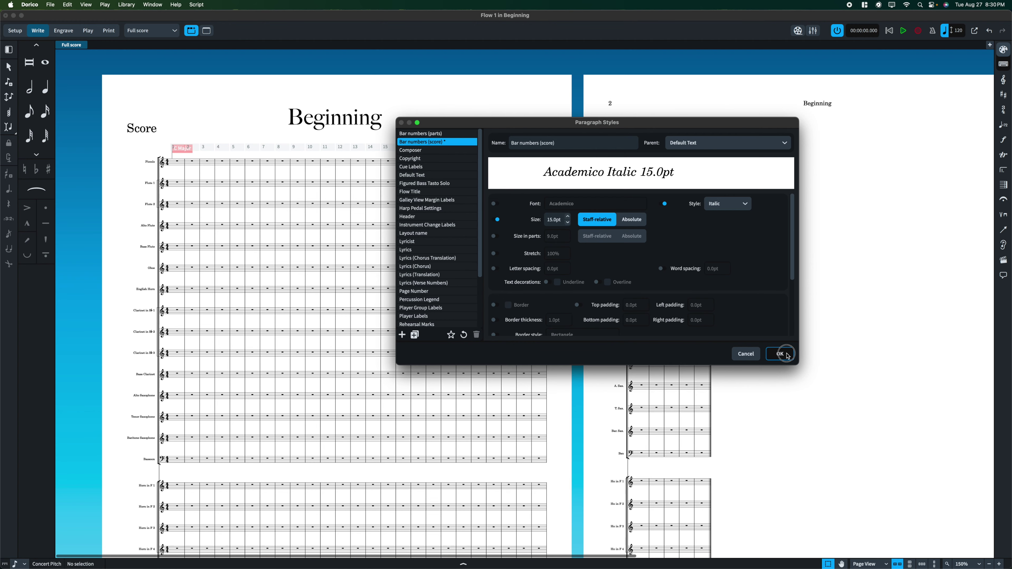
scroll(266, 386, down, 6)
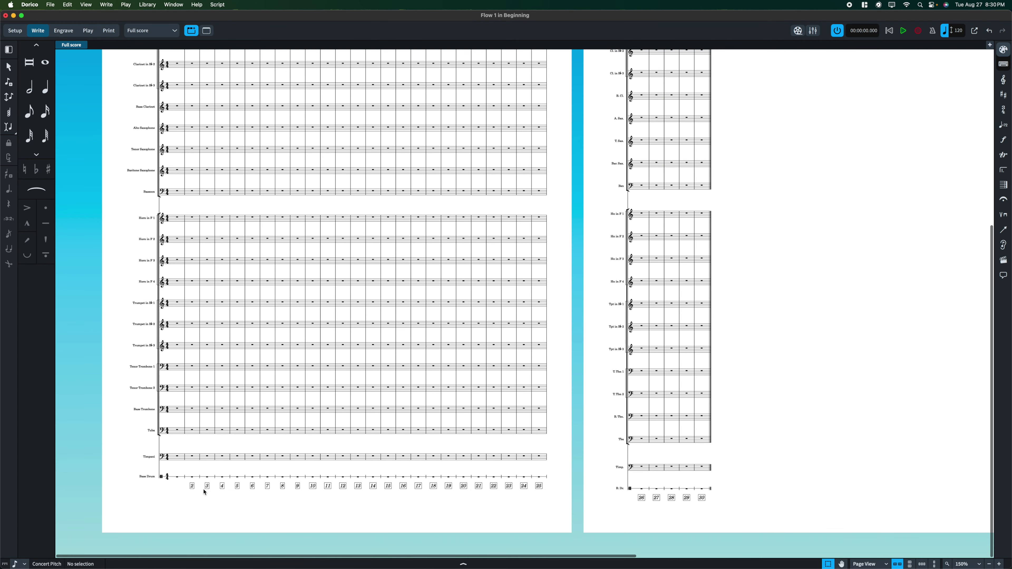
Reopen Paragraph Styles, set the Bar numbers (score) size to 25 pt, and apply the change.
click(110, 3)
mouse_move(98, 3)
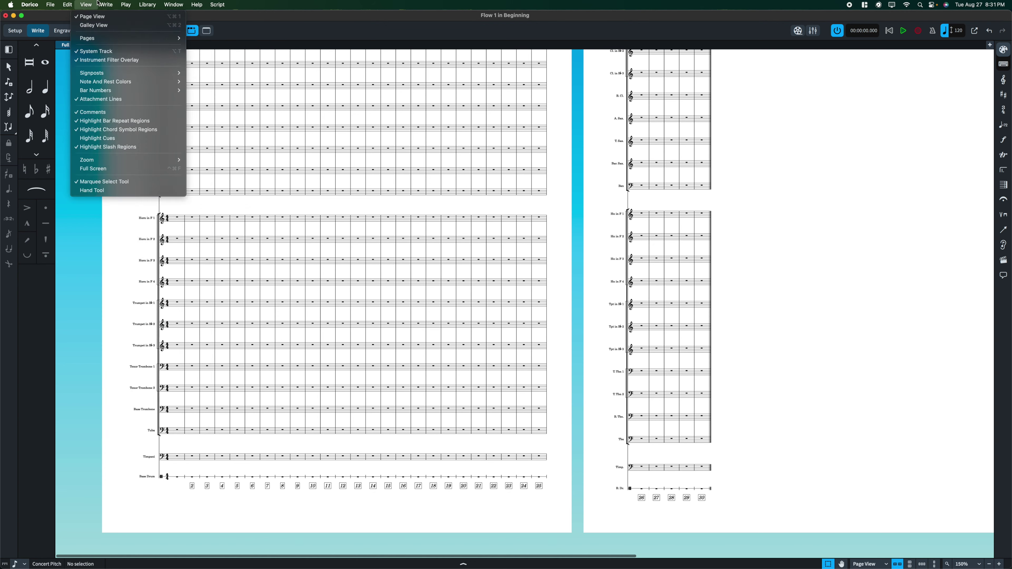
mouse_move(148, 5)
click(158, 35)
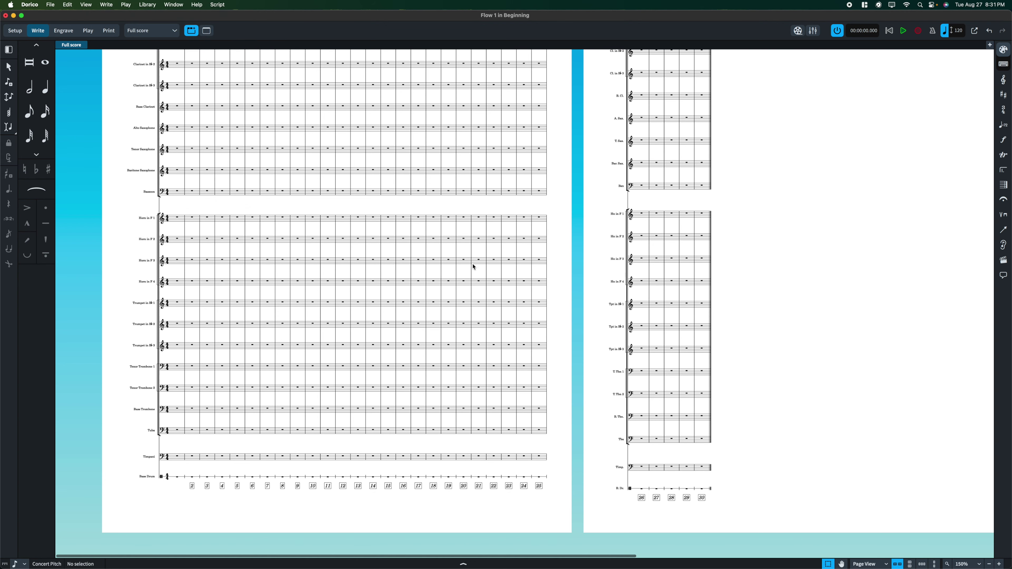
click(550, 218)
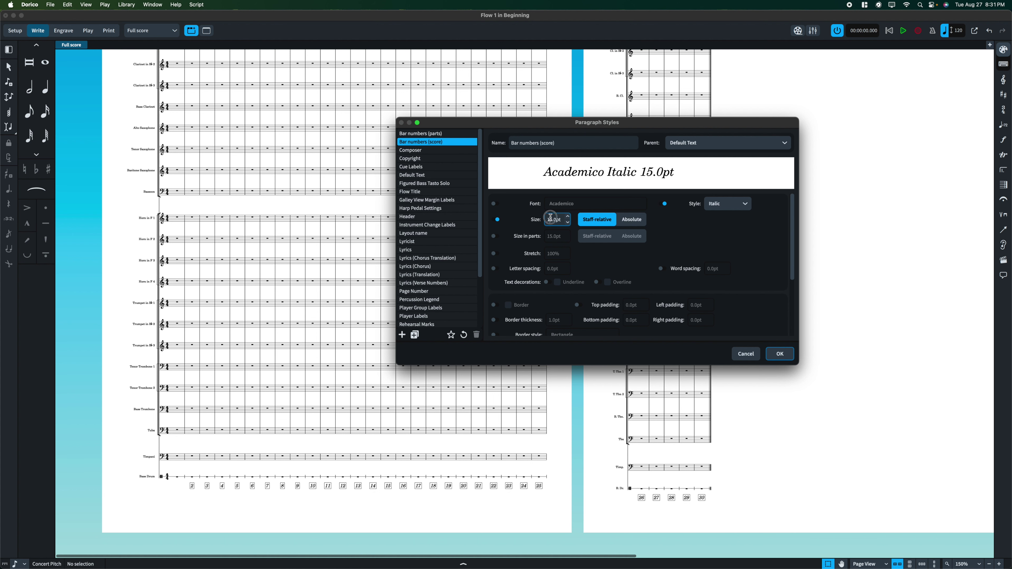
key(BackSpace)
text(2)
click(765, 241)
click(780, 354)
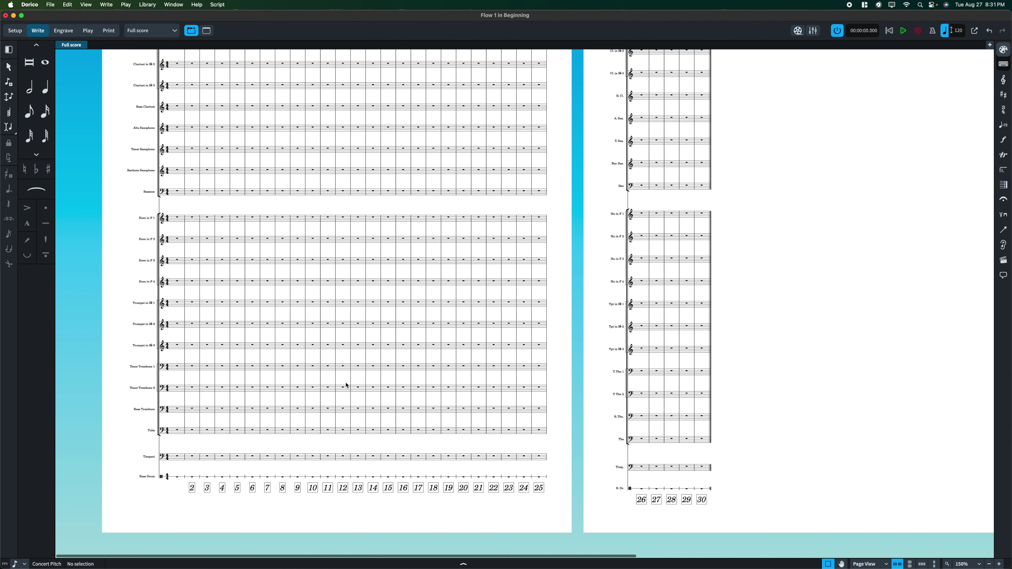
Examine the size of the boxed bar numbers across the full score at 100% and 150% zoom.
click(344, 345)
key(Escape)
key(super+minus)
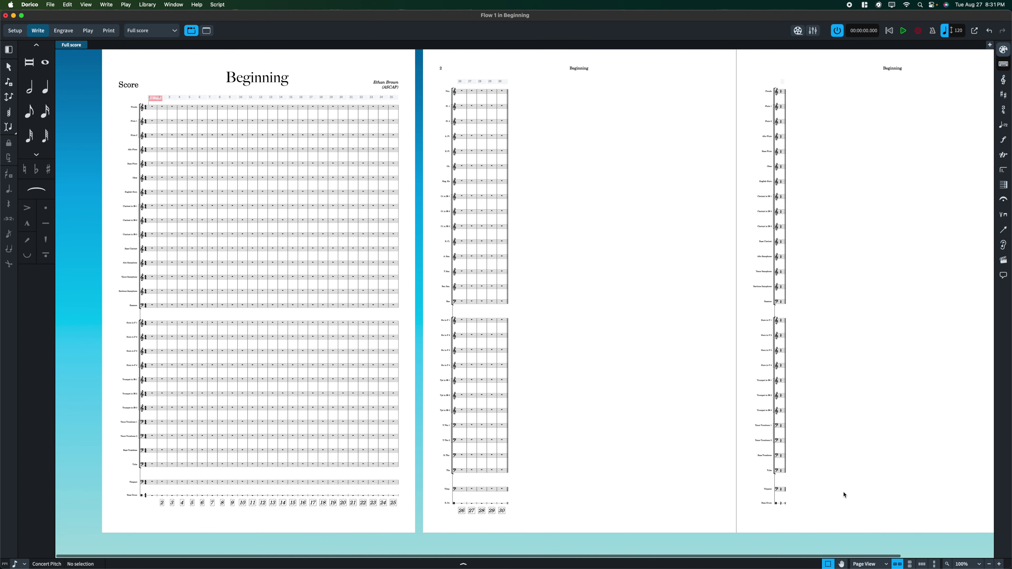
key(super+equal)
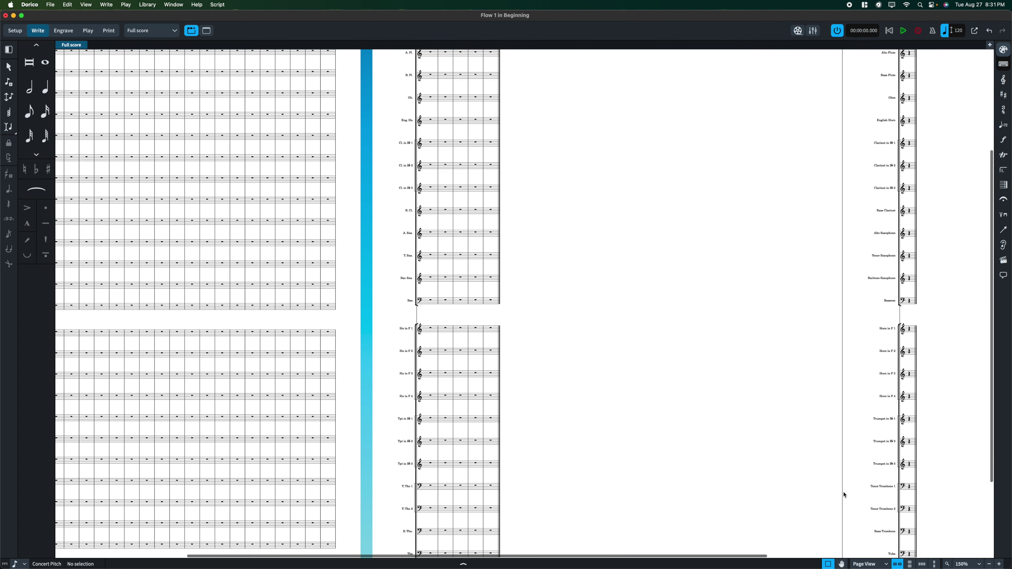
scroll(510, 346, left, 3)
scroll(511, 346, down, 10)
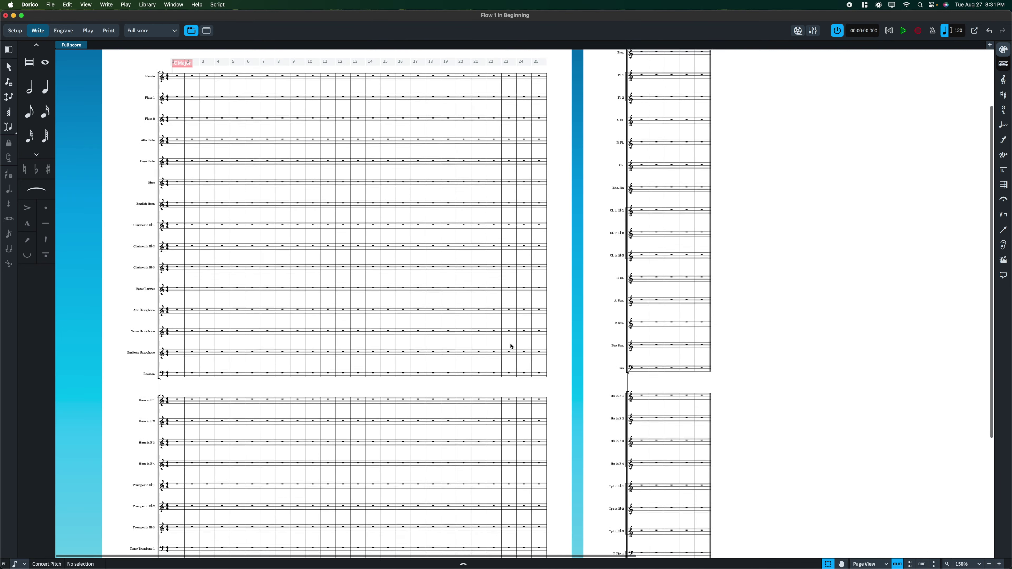
scroll(481, 153, up, 10)
In Paragraph Styles, remove the border, border thickness and padding overrides from the Layout name style and apply the change.
click(154, 4)
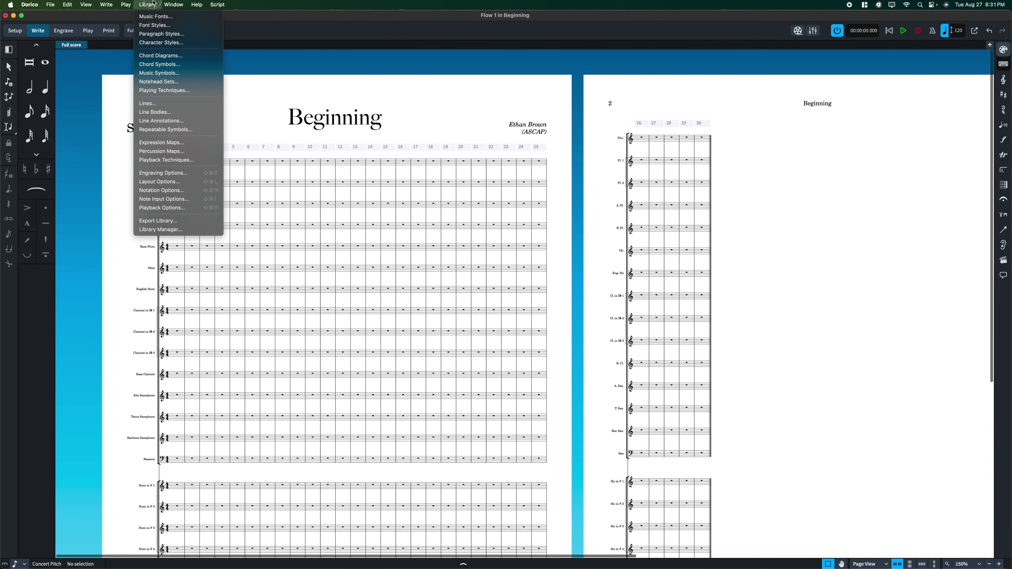
click(160, 33)
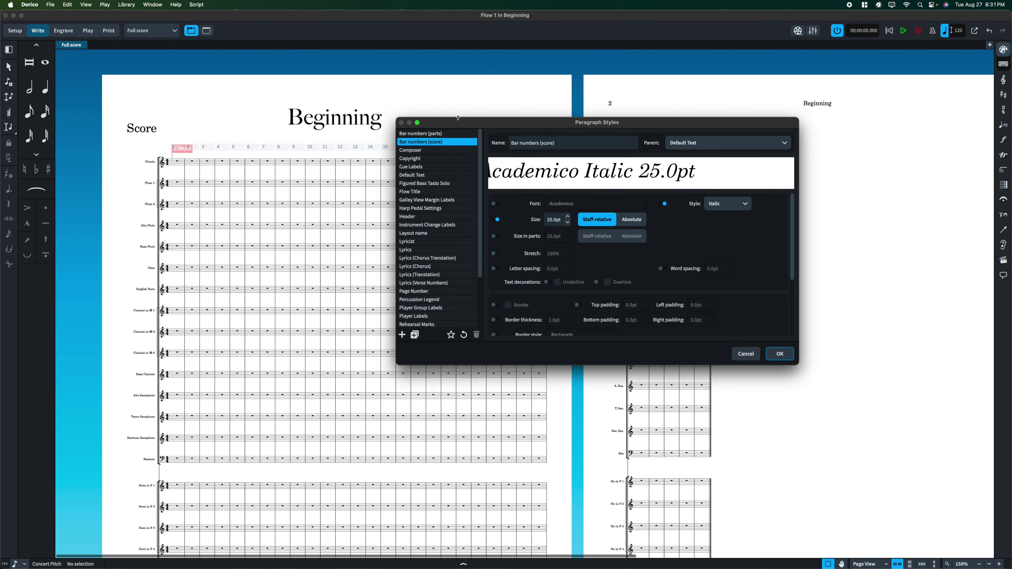
click(451, 231)
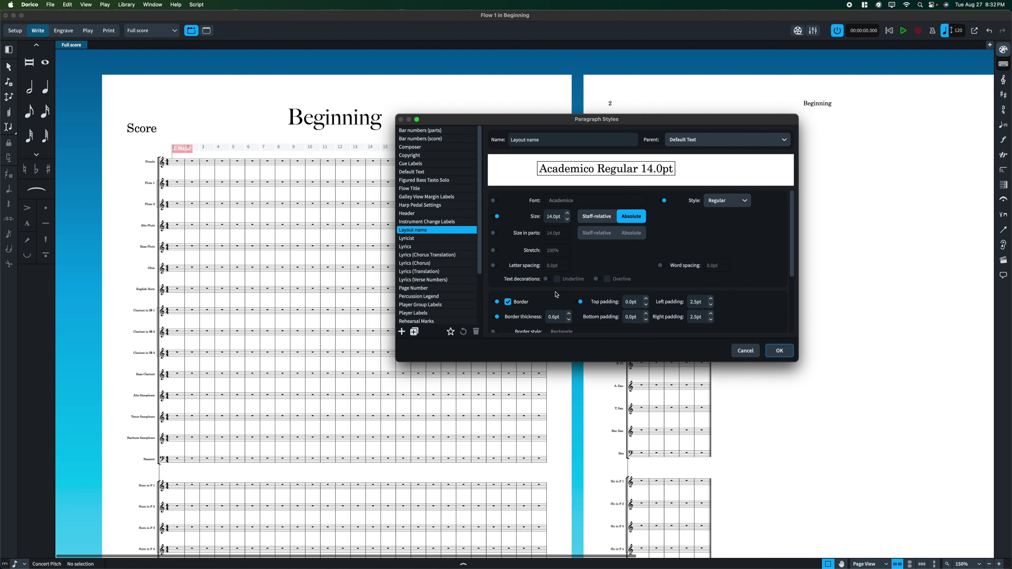
click(497, 302)
click(496, 317)
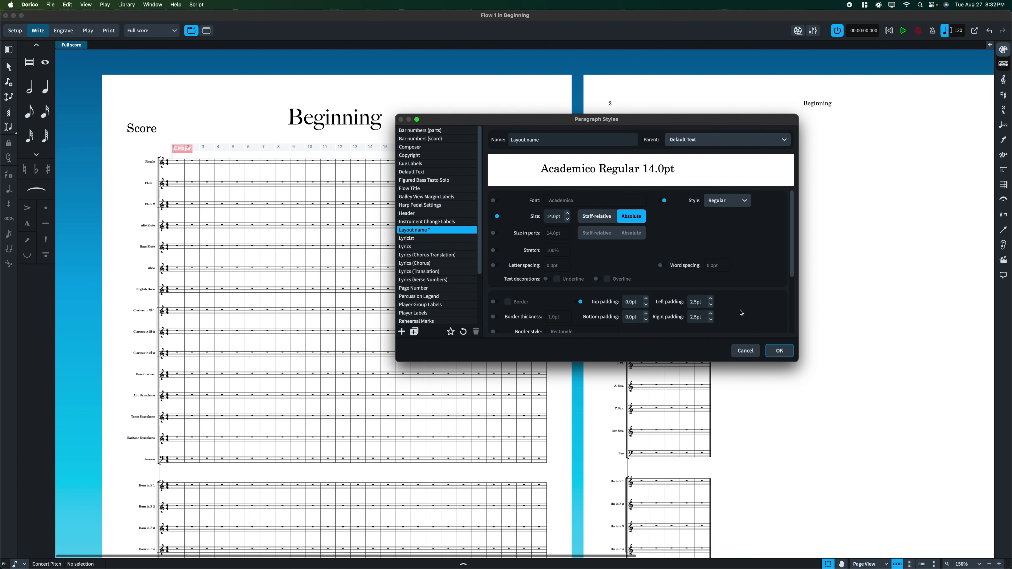
click(578, 303)
click(779, 351)
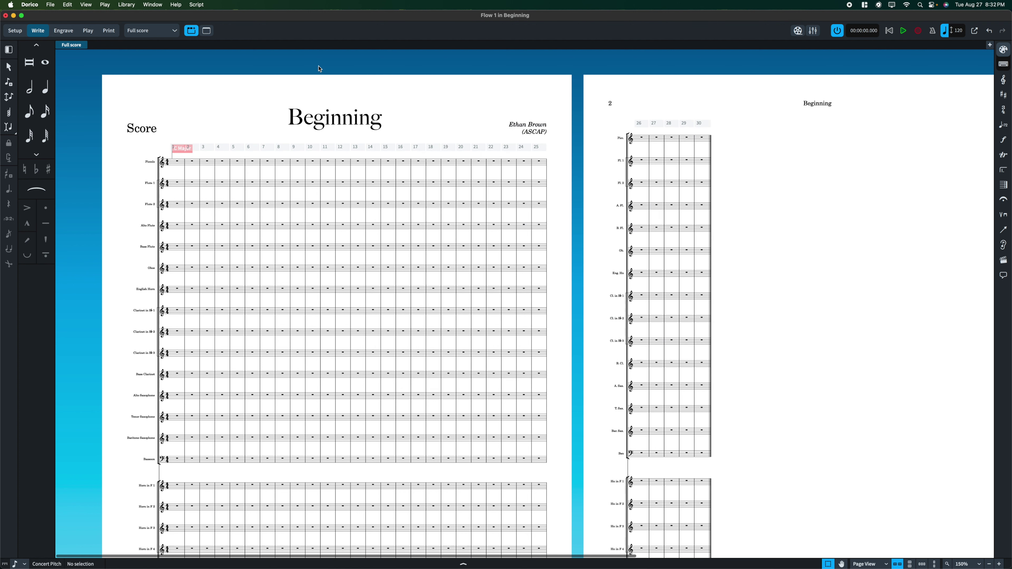
Check the layout name on the Piccolo part, and return to the full score.
click(152, 30)
click(156, 59)
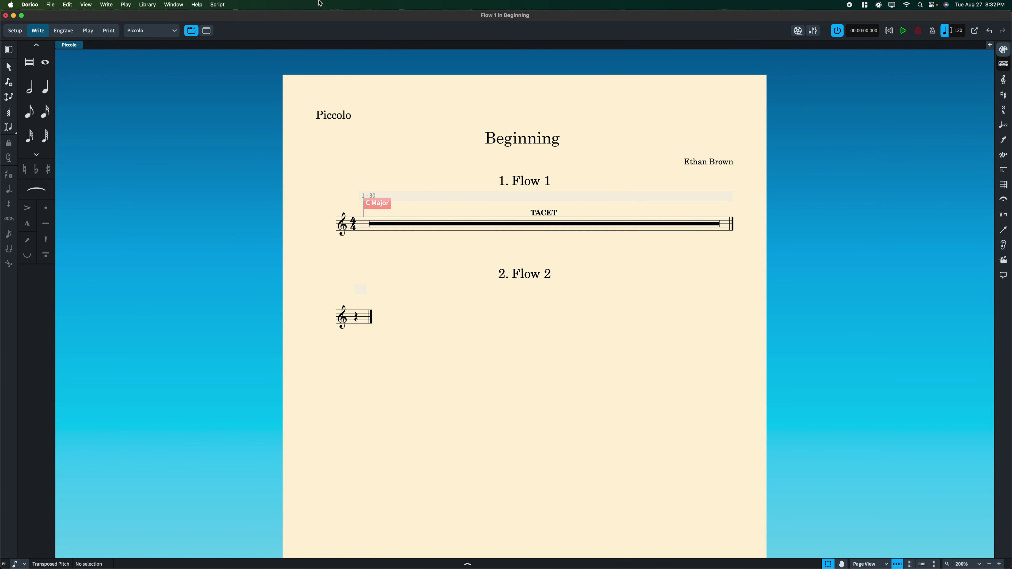
click(165, 34)
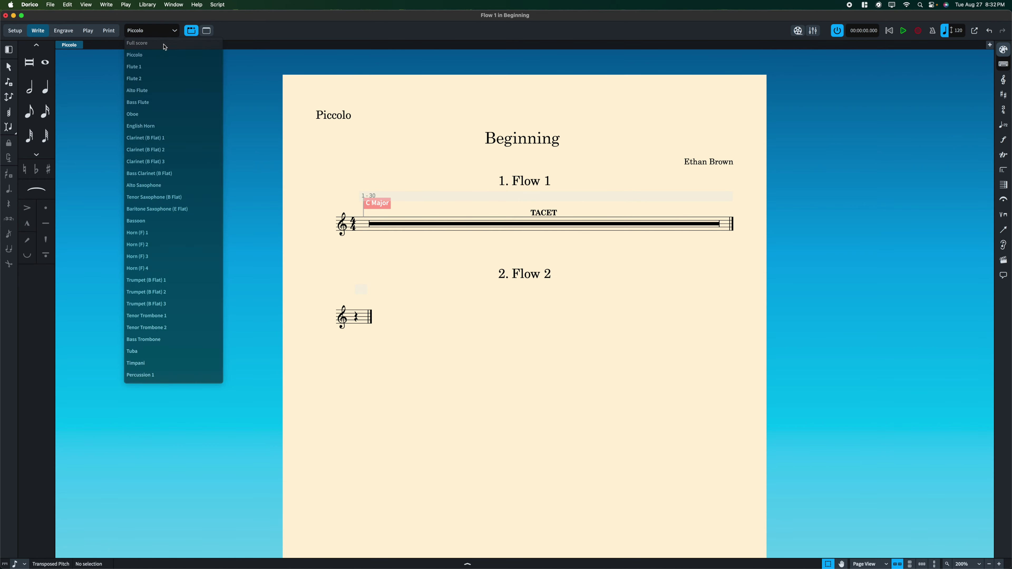
click(165, 44)
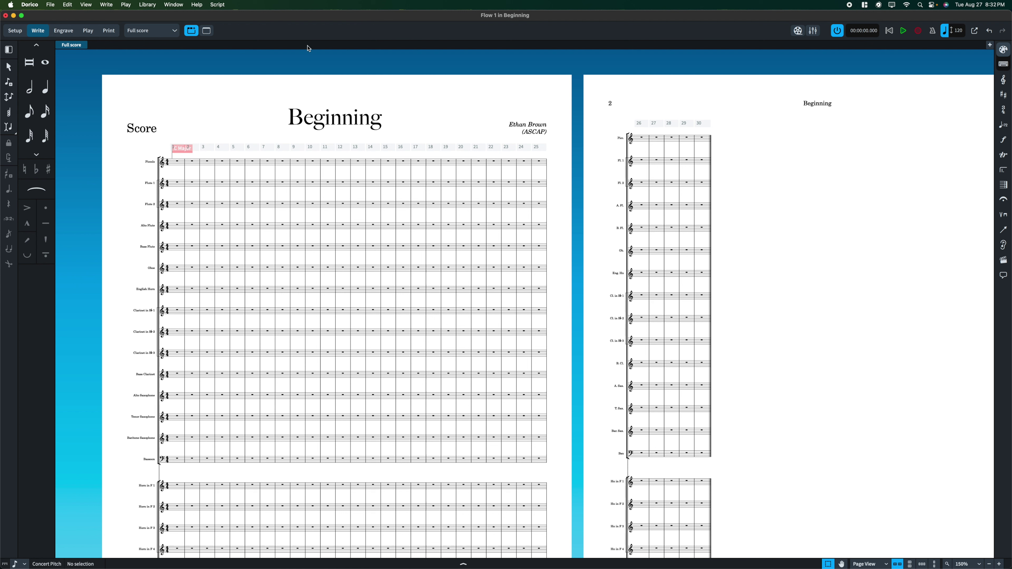
Review the list of available paragraph styles and close the Paragraph Styles dialog without making changes.
click(151, 4)
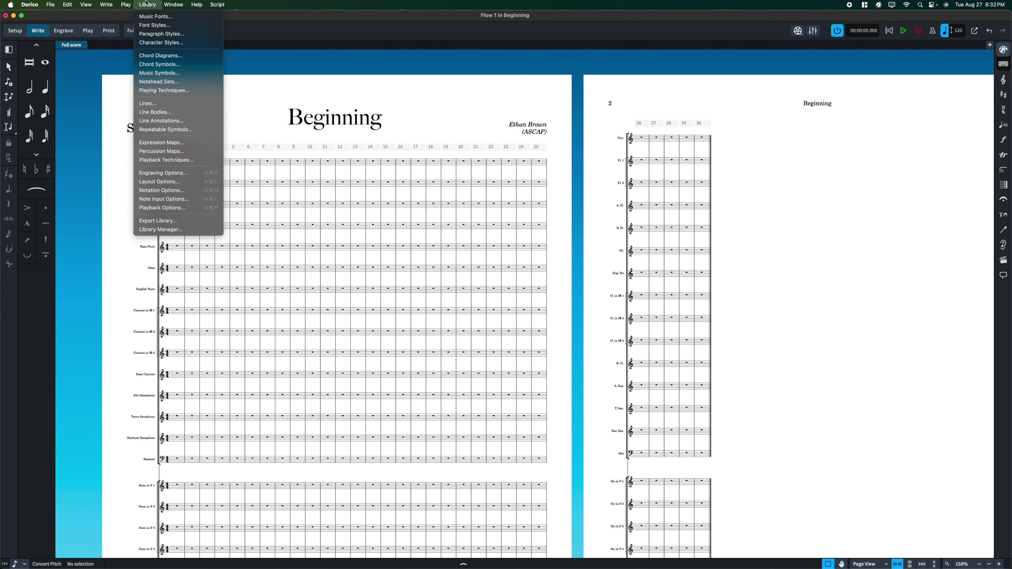
click(160, 33)
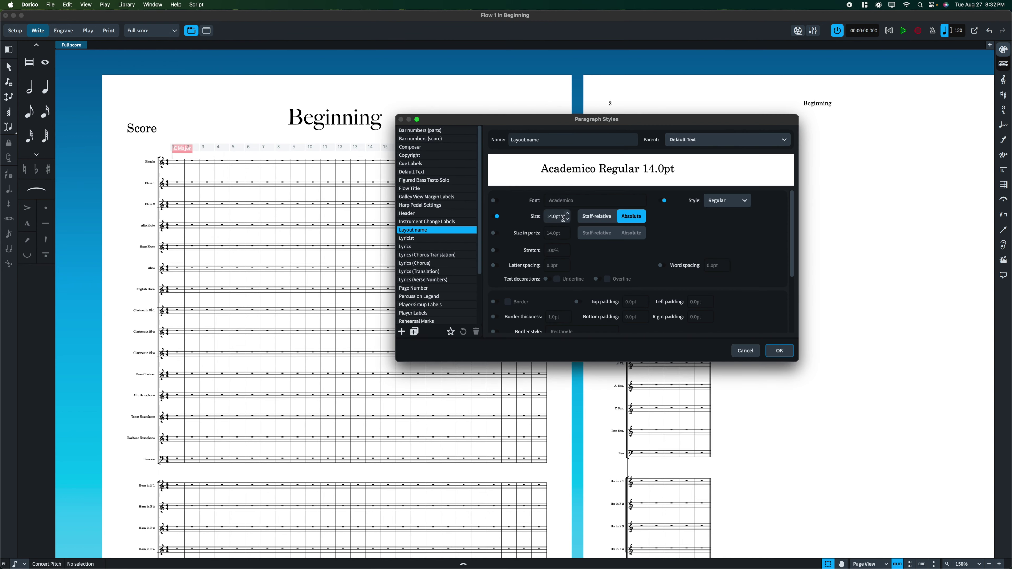
scroll(445, 254, down, 5)
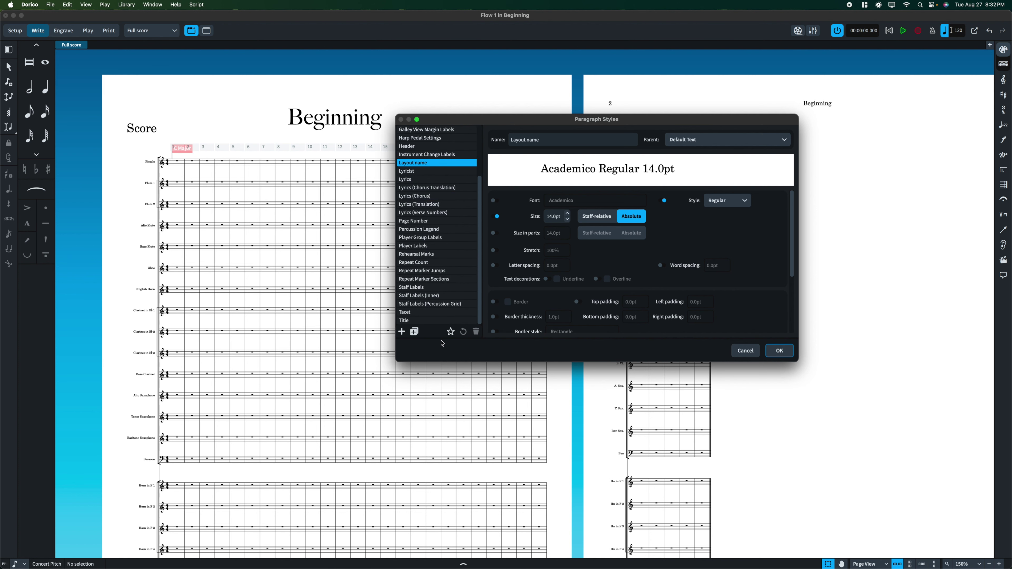
scroll(432, 317, up, 5)
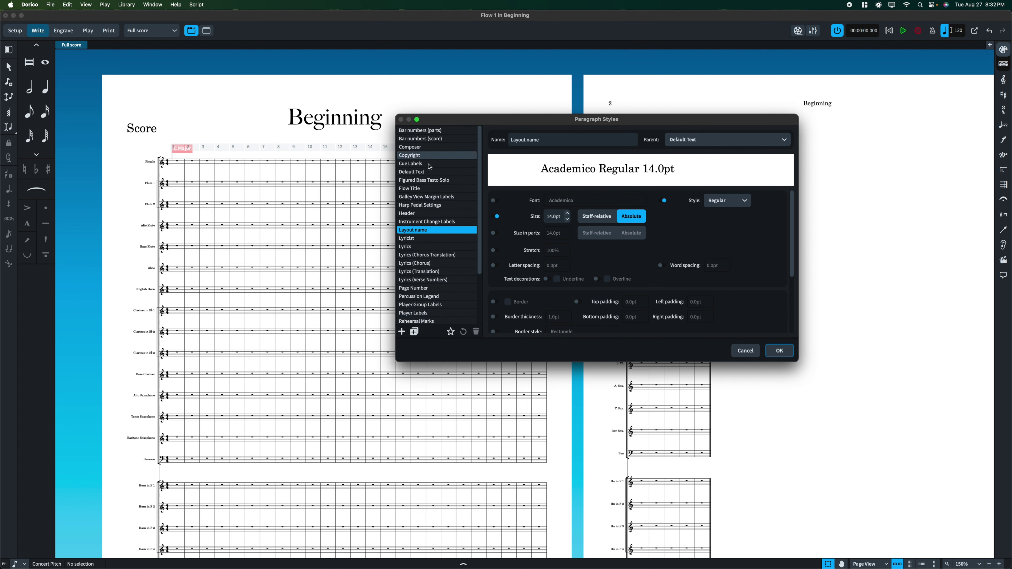
click(745, 351)
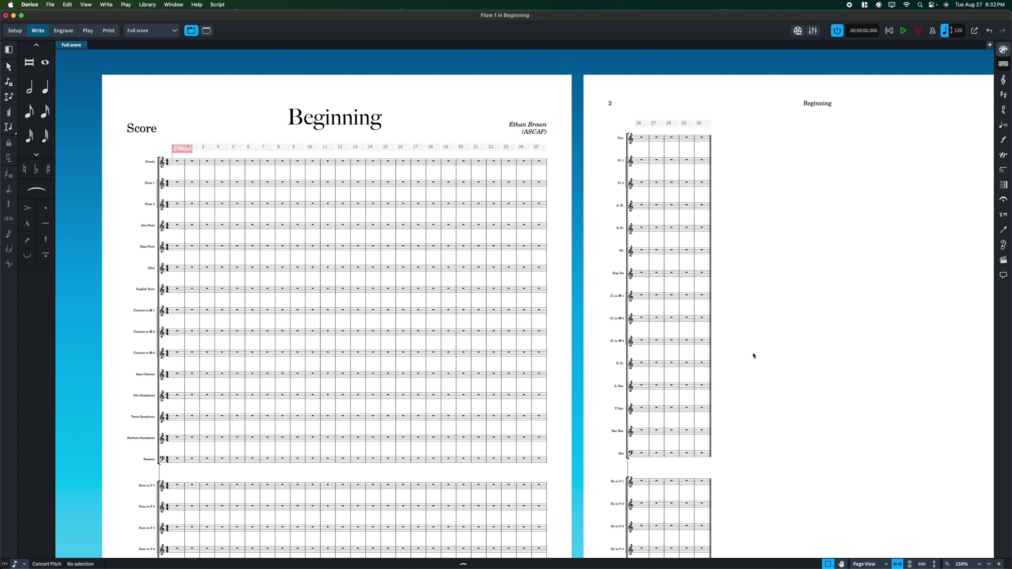
Look over the full score from the title down to the lowest staves at 100% and 150% zoom.
key(super+shift+l)
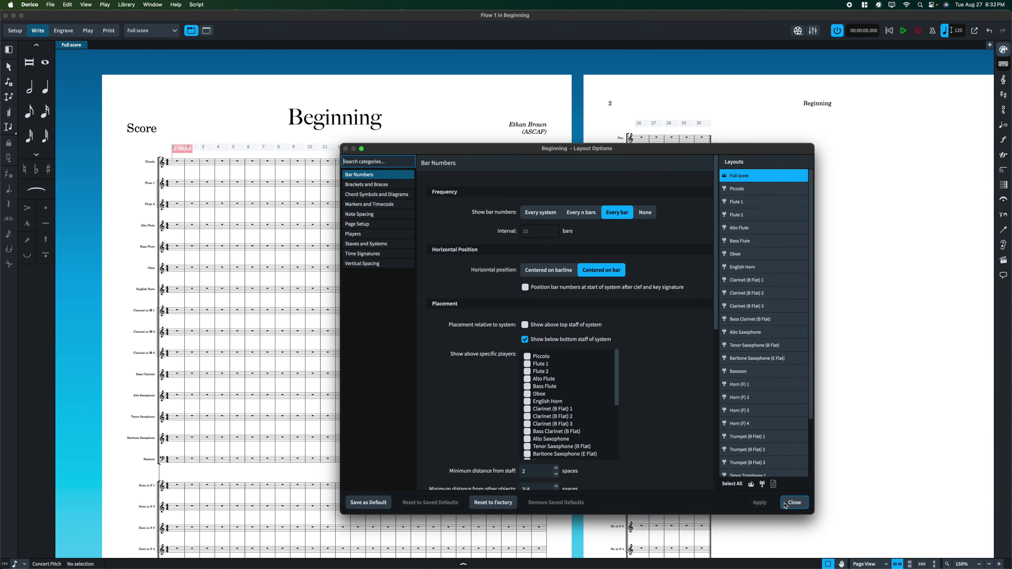
click(796, 504)
key(super+minus)
key(super+minus)
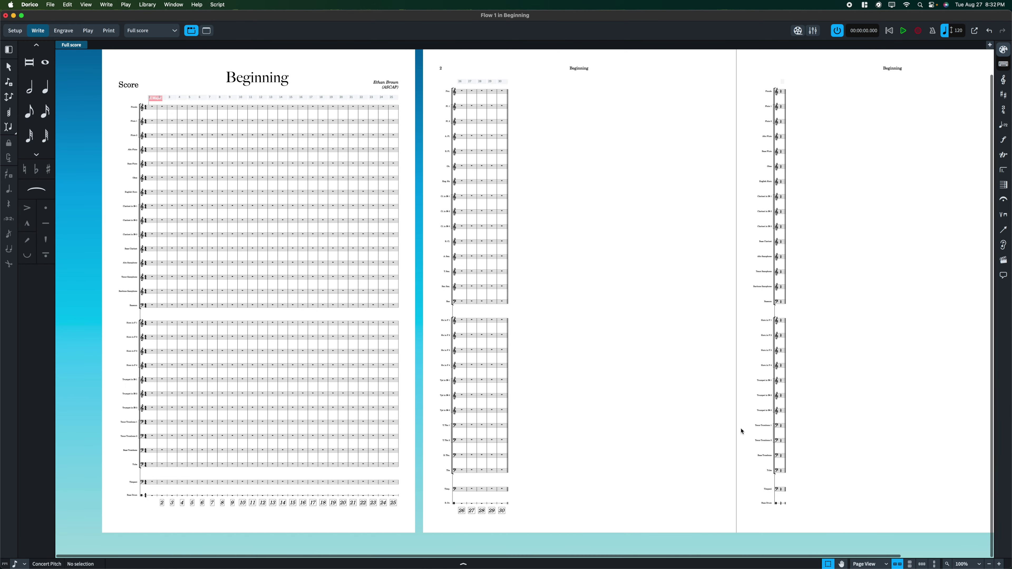
key(super+equal)
key(super+equal)
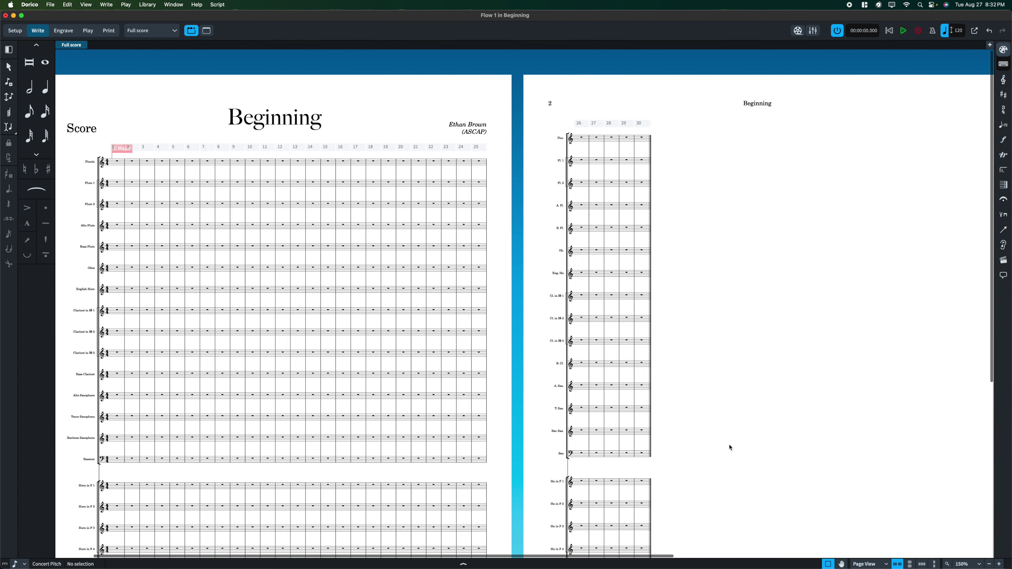
scroll(630, 339, down, 5)
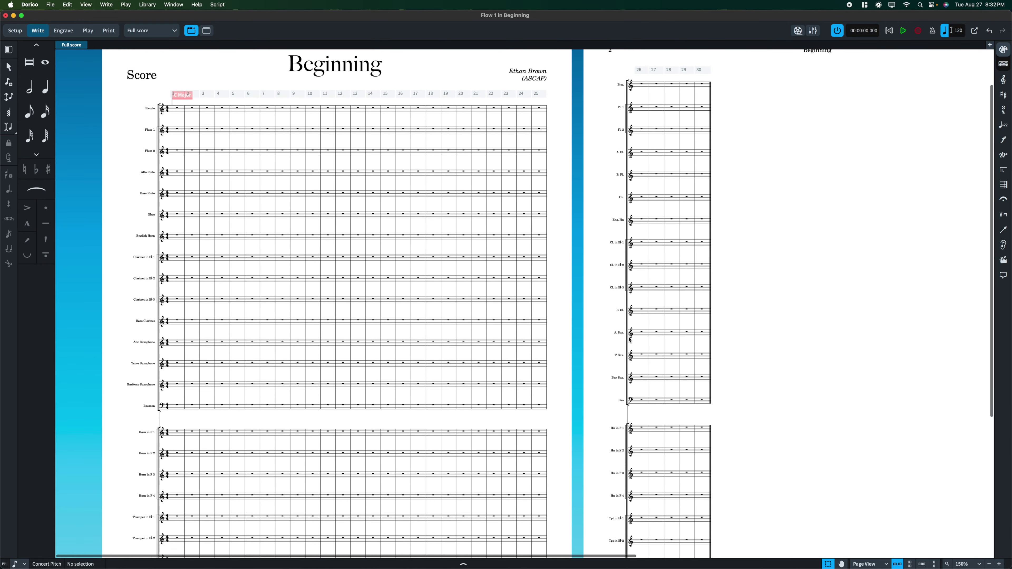
scroll(514, 300, down, 3)
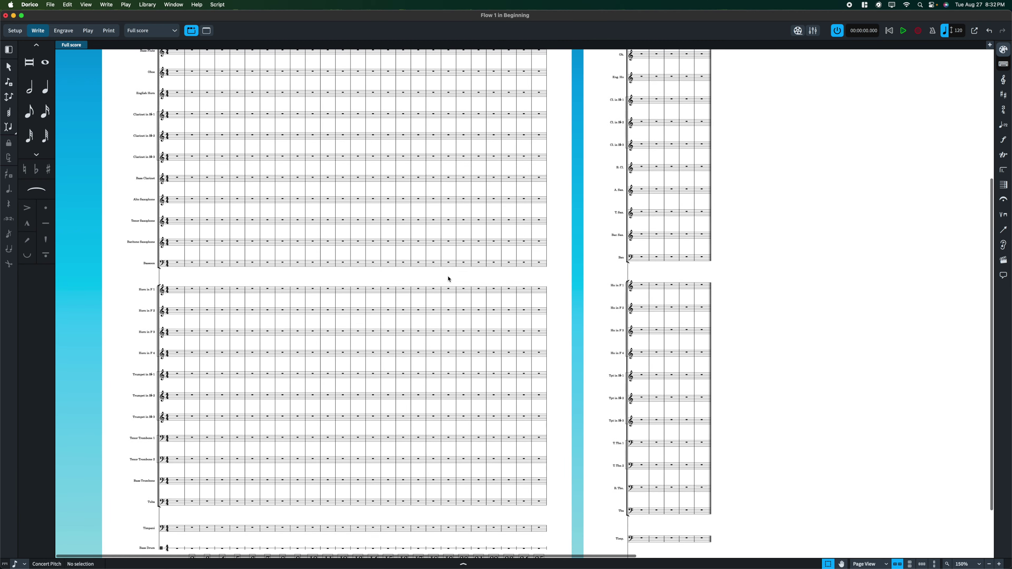
scroll(449, 279, up, 8)
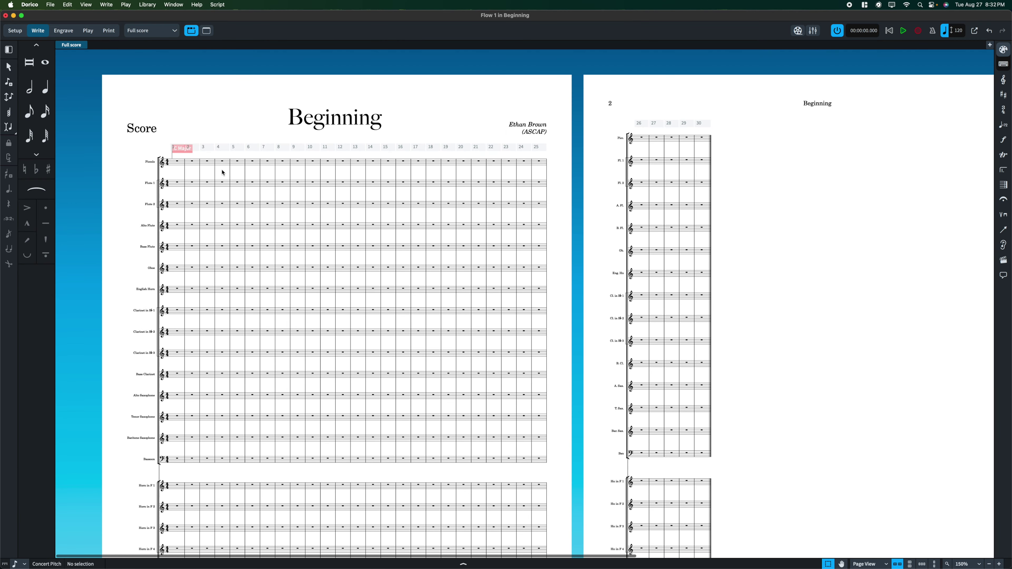
Add an Allegro absolute tempo marking at the first bar of the Piccolo staff.
click(175, 161)
click(1004, 124)
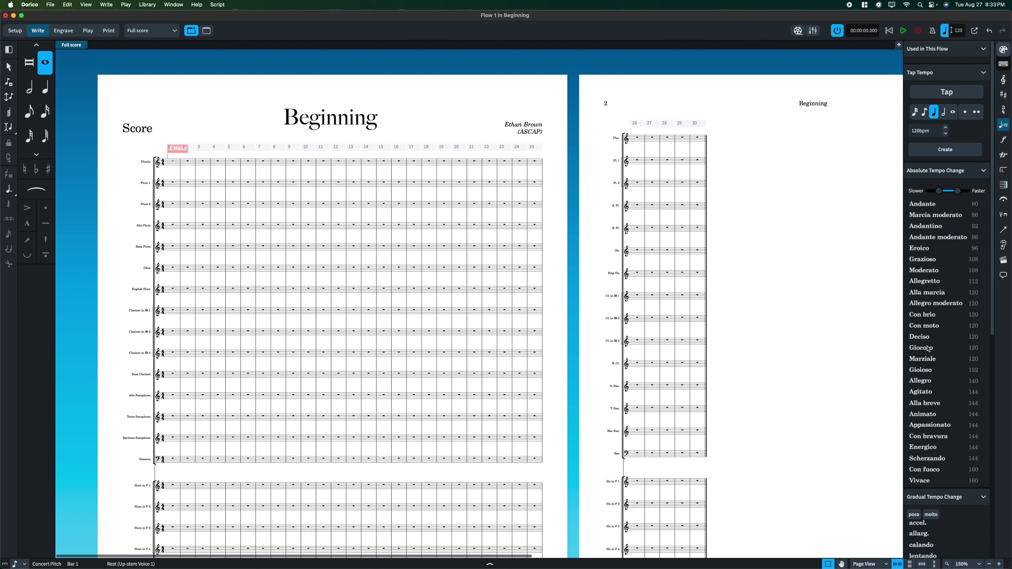
click(930, 382)
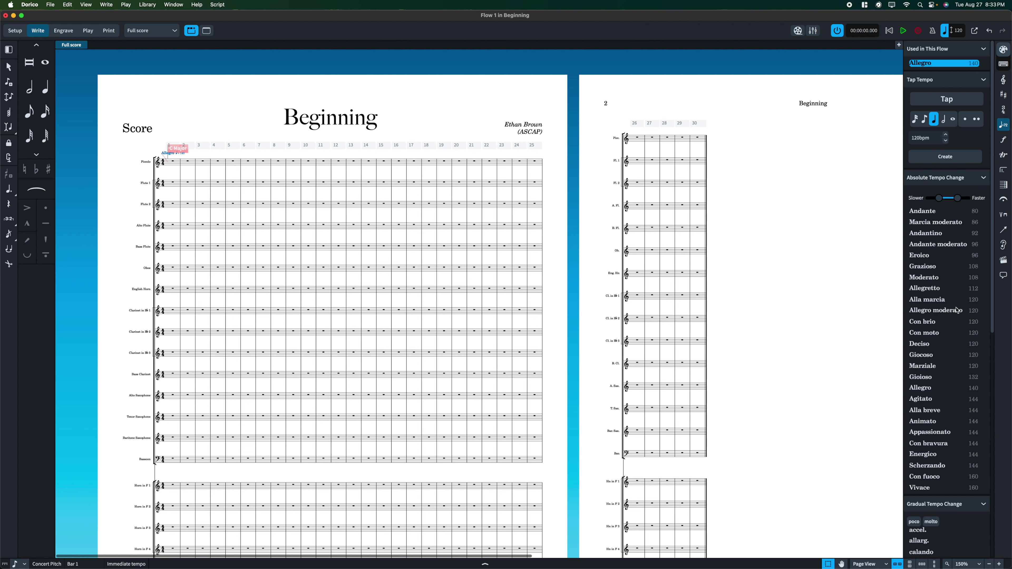
Widen the absolute tempo range to its slowest and fastest limits and review the available tempo markings of every category.
drag(942, 198, 892, 198)
drag(961, 198, 967, 198)
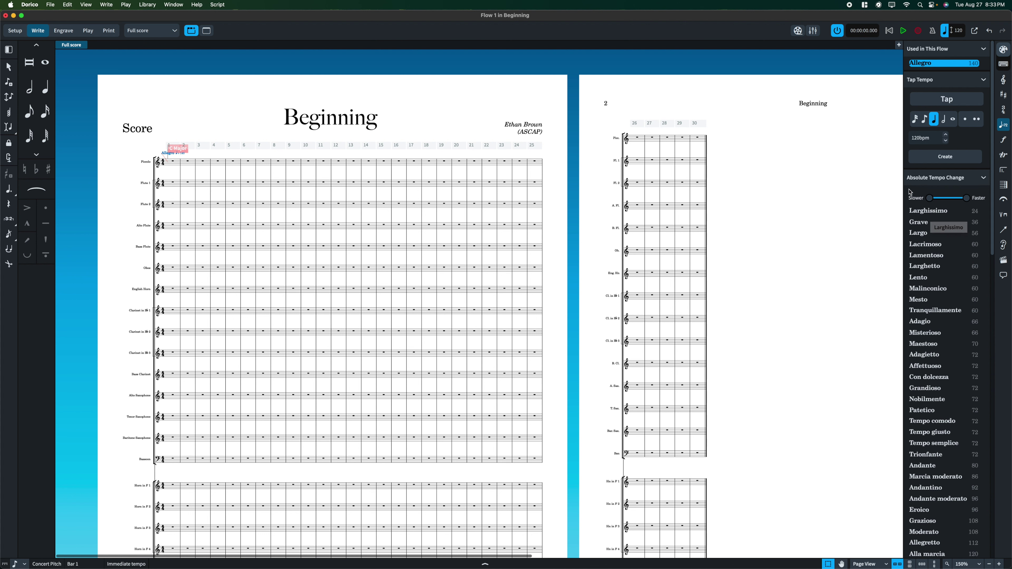
mouse_move(929, 198)
mouse_down()
mouse_move(958, 198)
mouse_move(929, 199)
mouse_up()
scroll(967, 273, down, 10)
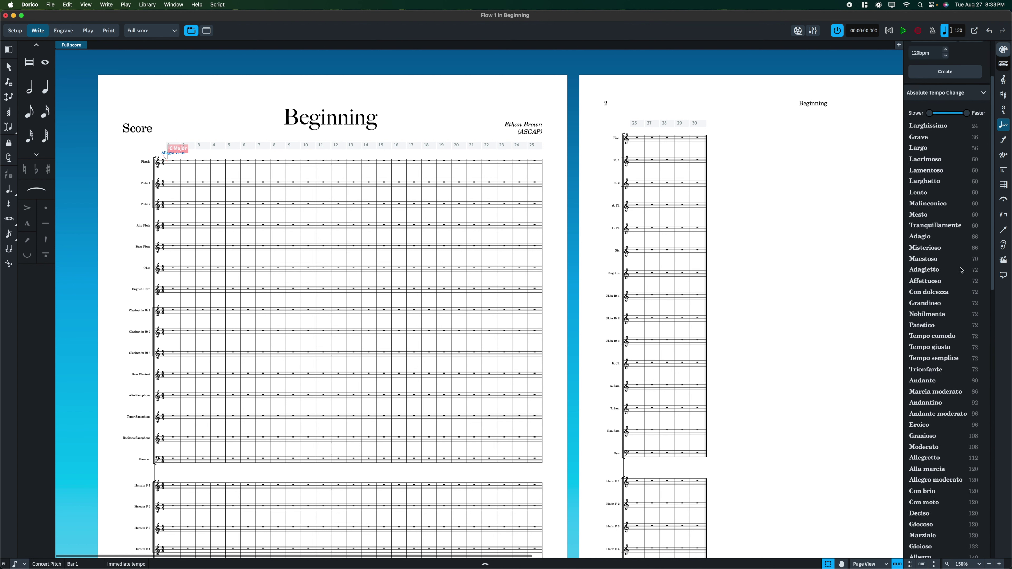
scroll(962, 269, up, 10)
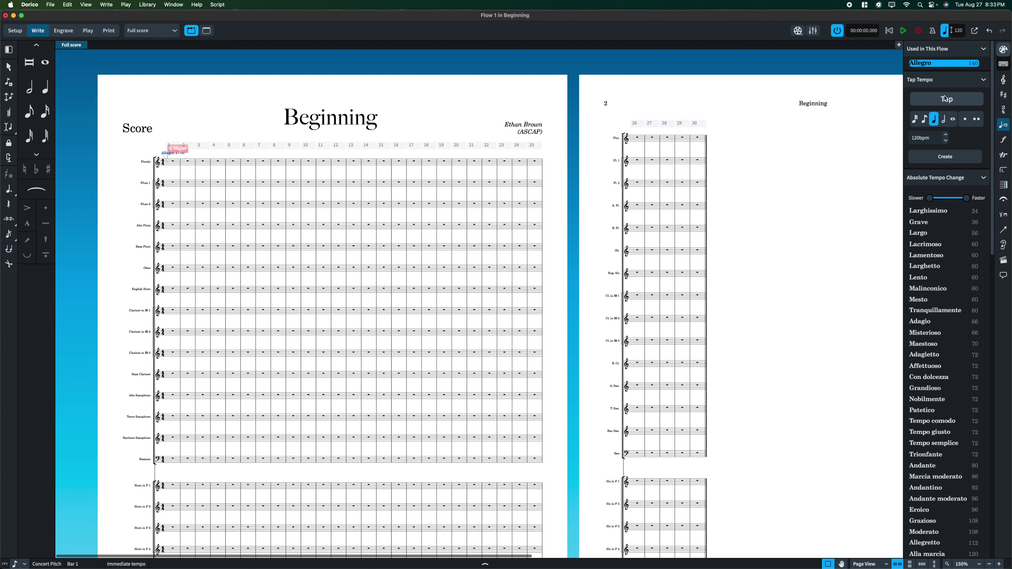
scroll(994, 248, down, 15)
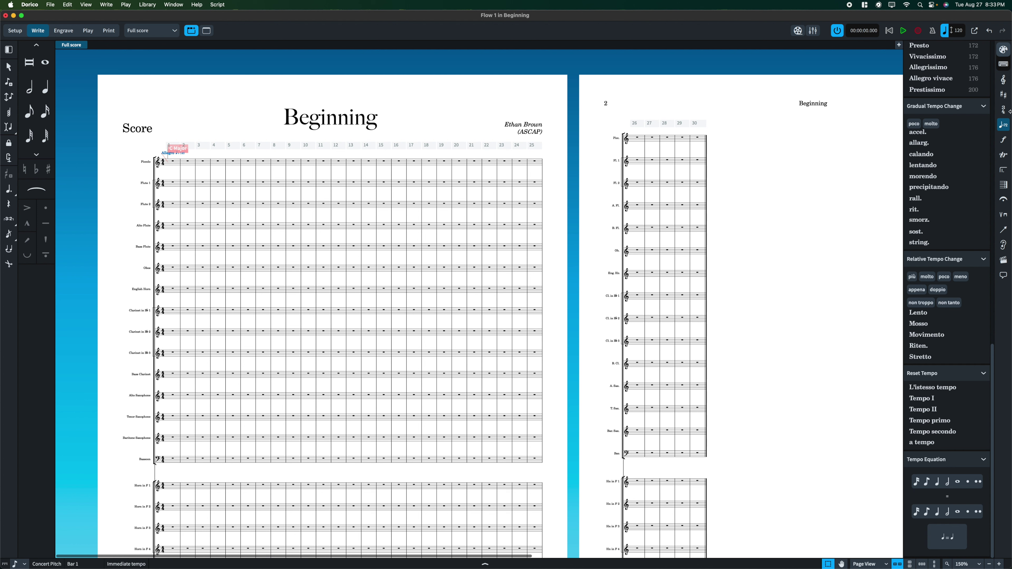
click(1003, 125)
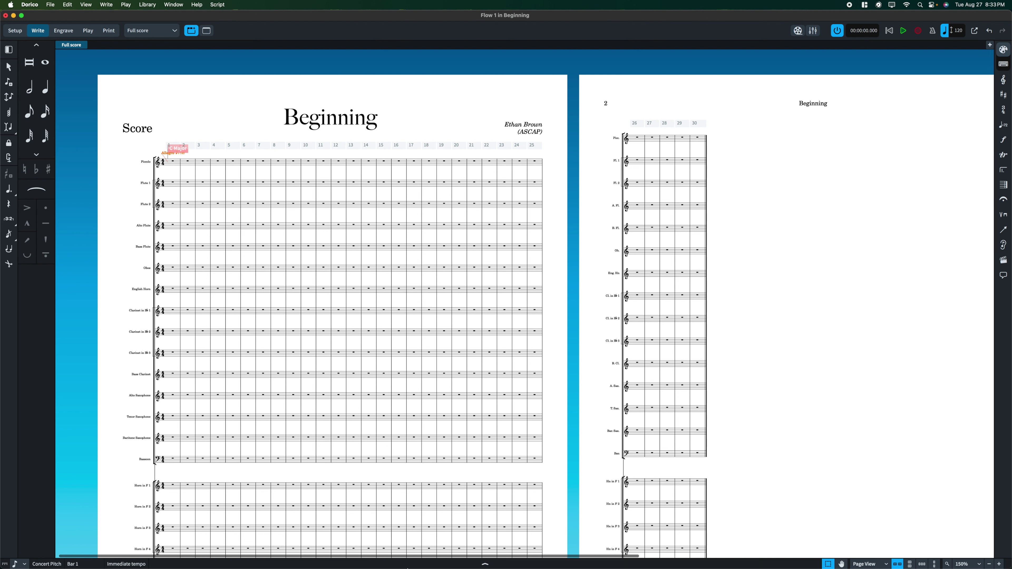
Set a custom scale of 180 for the Allegro tempo marking in its properties.
click(490, 565)
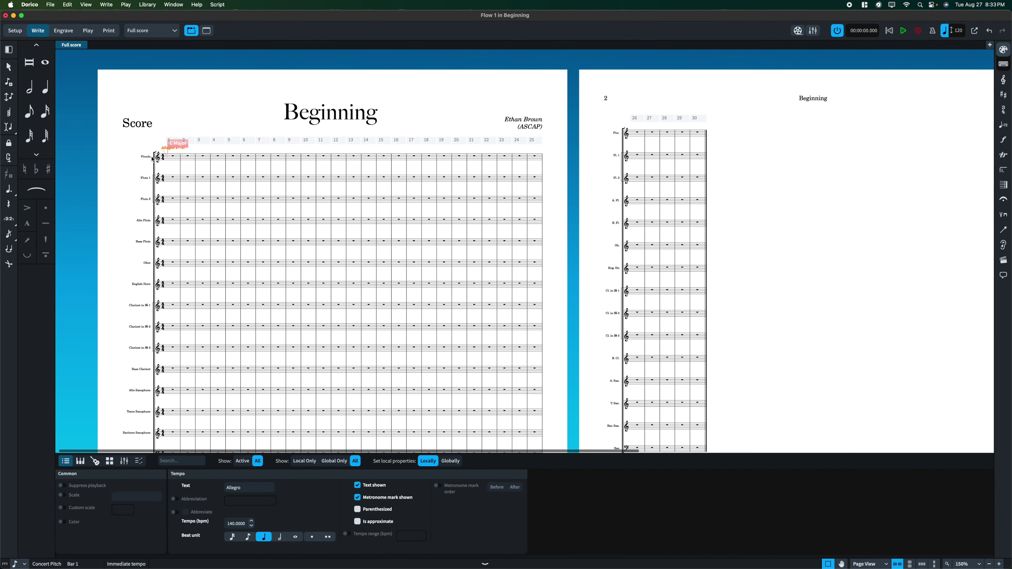
scroll(160, 167, down, 3)
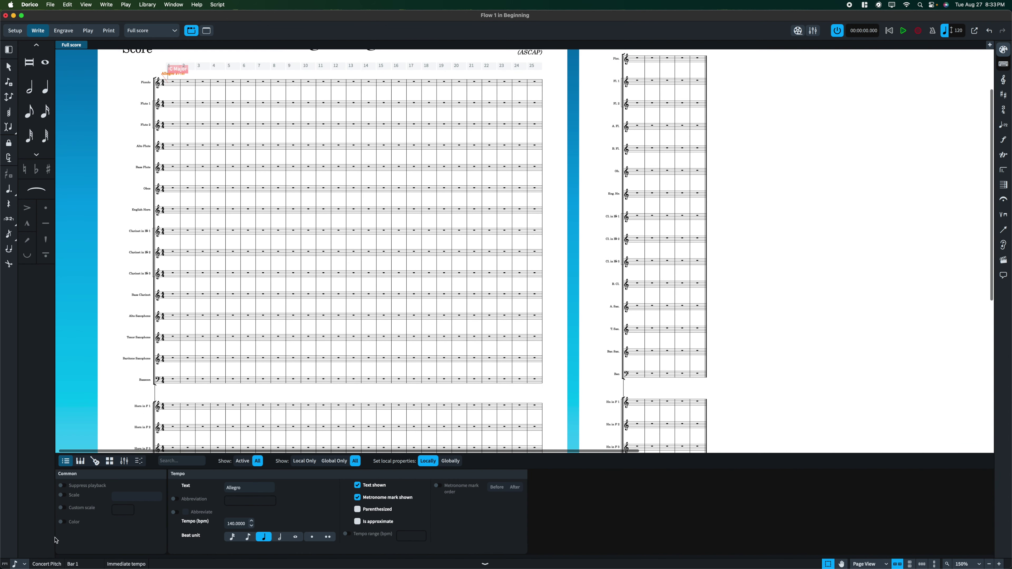
scroll(244, 194, up, 3)
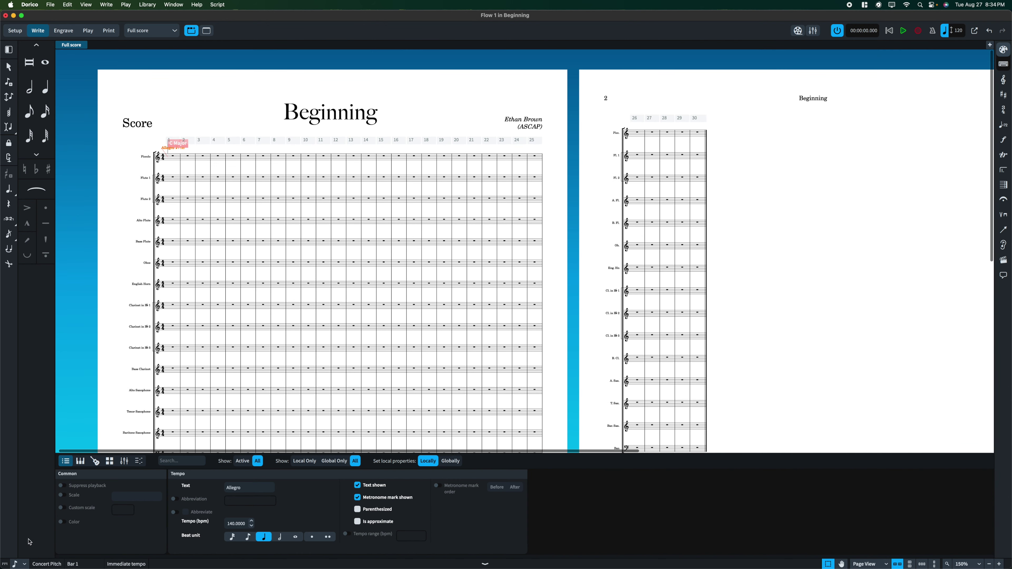
click(63, 509)
text(1)
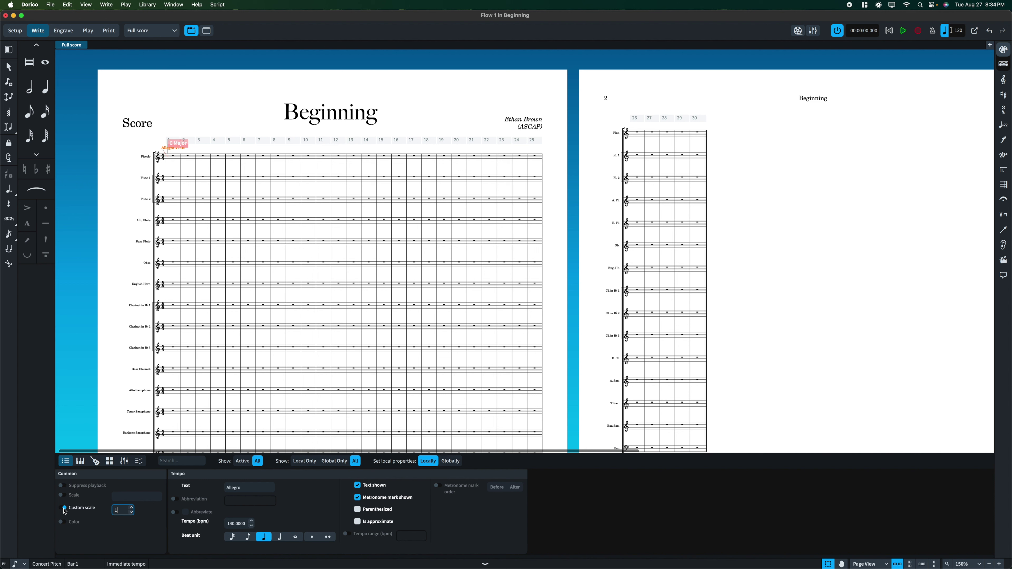
text(80)
key(Return)
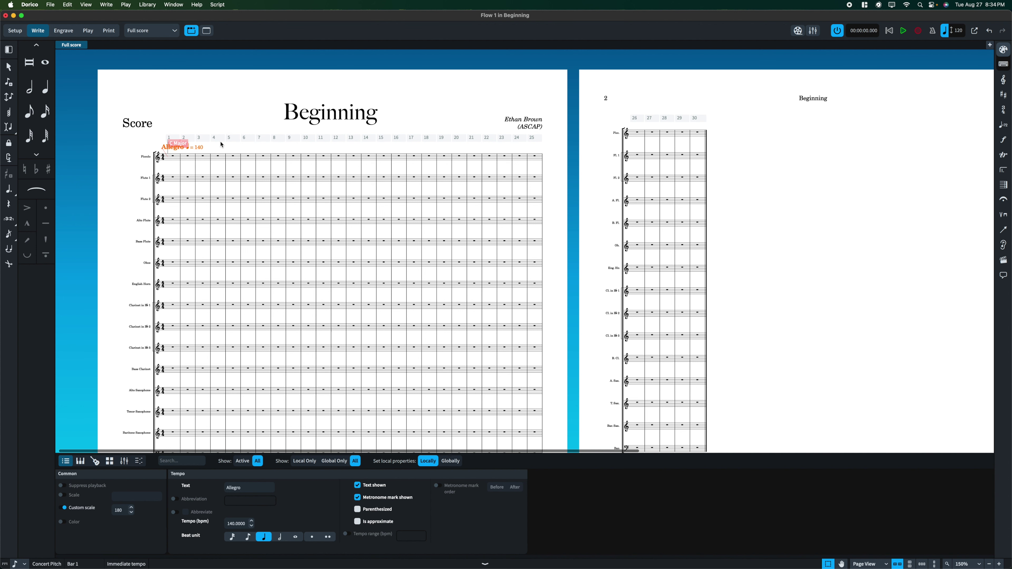
Set the Allegro marking's tempo to 145 bpm and enable its Abbreviation property with no text.
scroll(223, 168, down, 2)
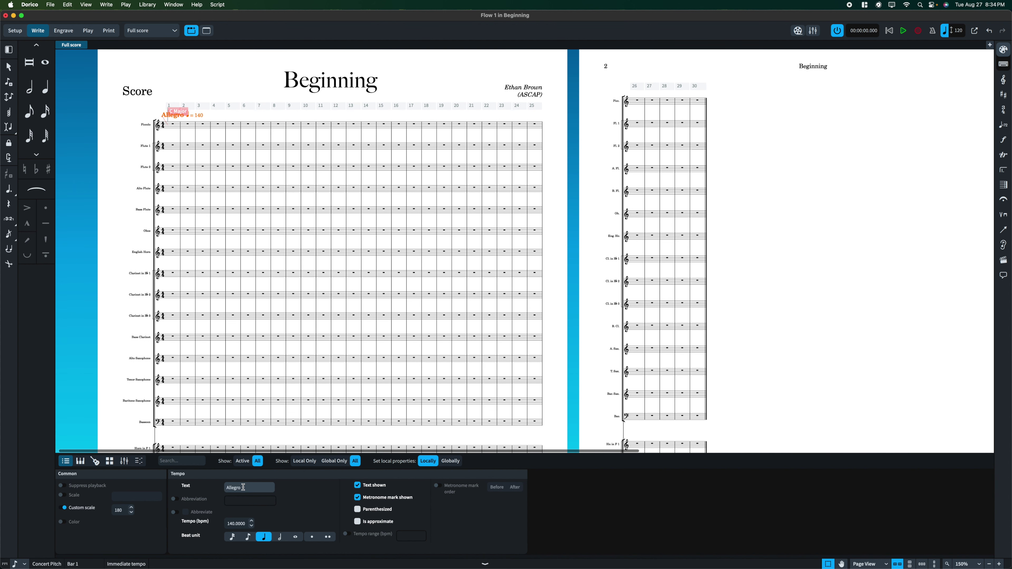
click(237, 523)
drag(238, 524, 232, 524)
key(Left)
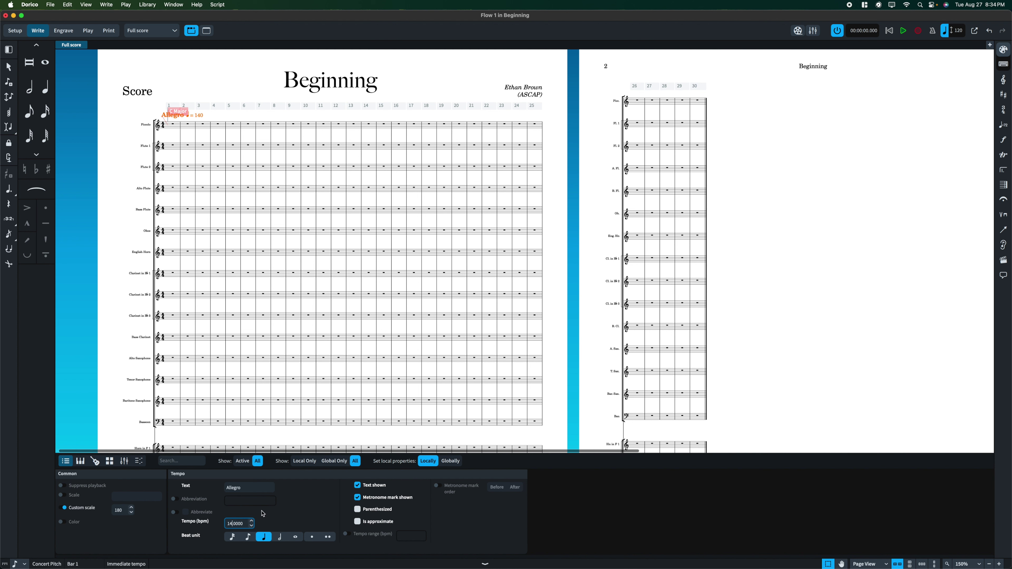
key(shift+Tab)
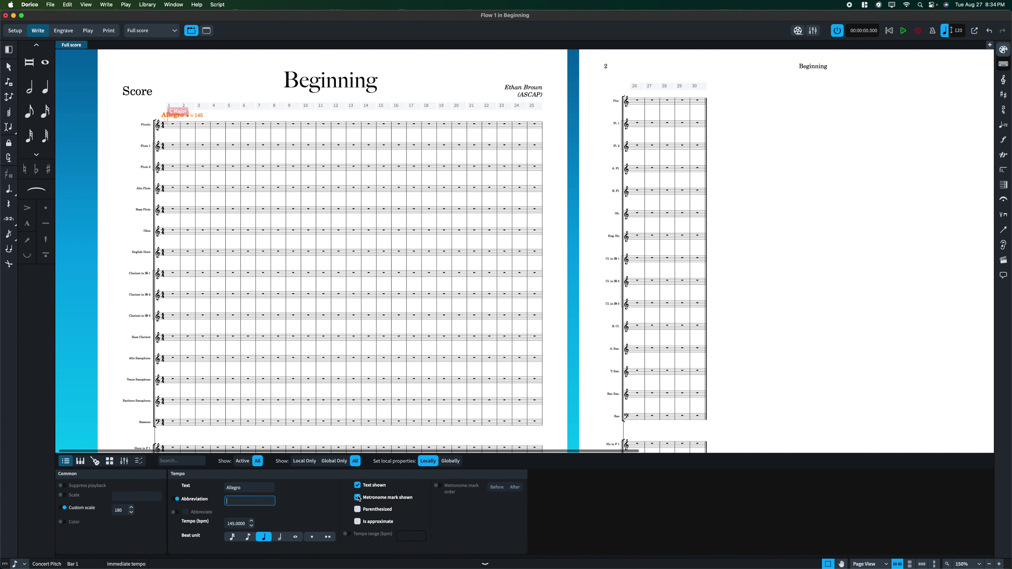
Hide and restore first the tempo text and then the metronome mark of the Allegro marking.
click(357, 485)
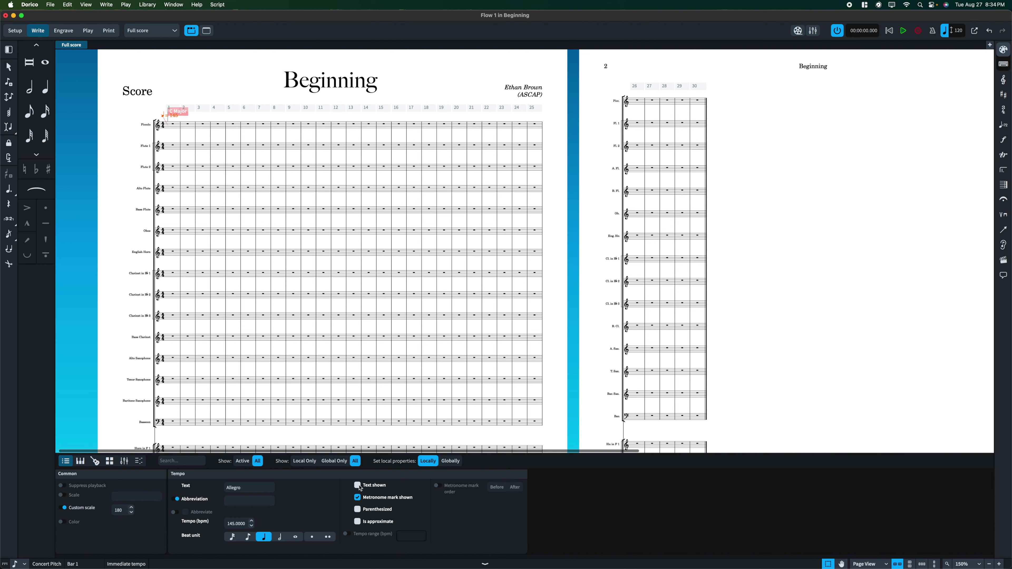
click(357, 486)
click(357, 498)
click(359, 499)
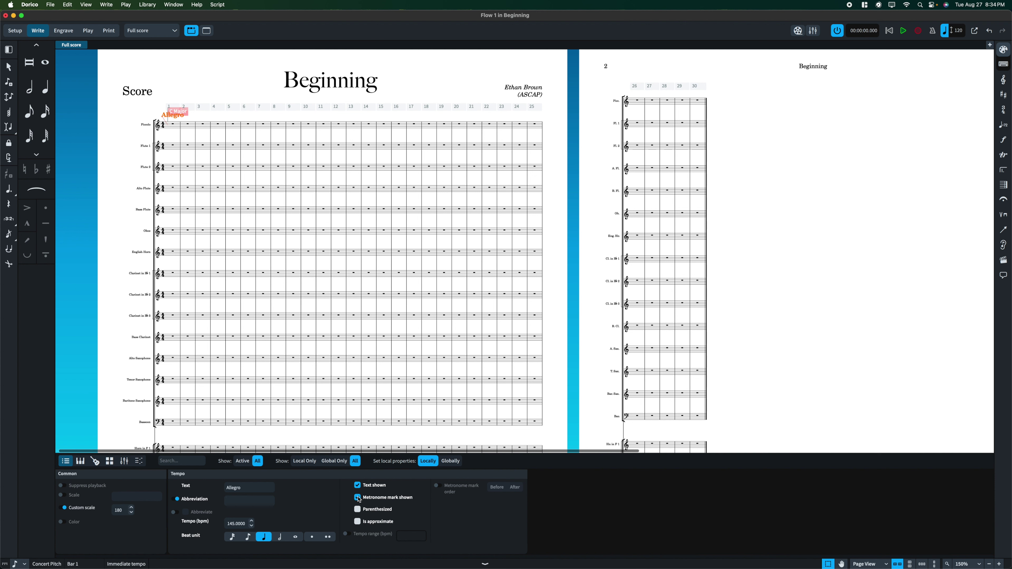
Make the Allegro marking's metronome mark parenthesized and approximate, and clear the selection.
click(359, 510)
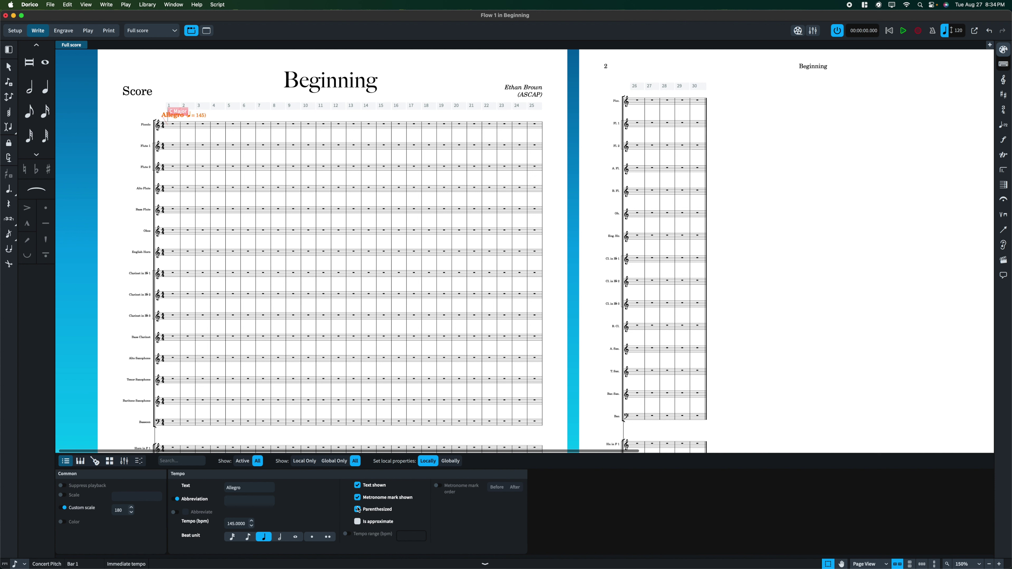
click(358, 521)
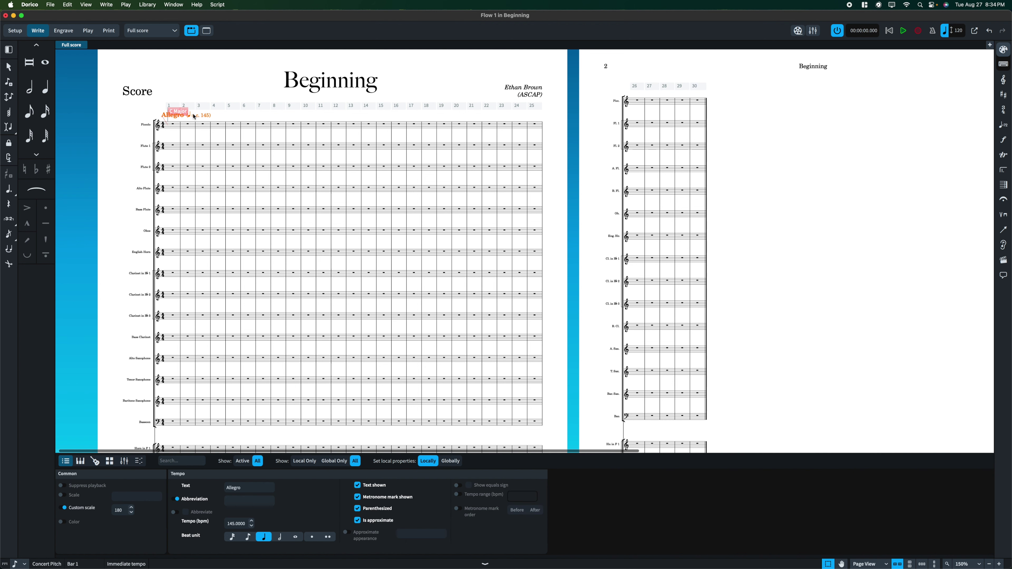
scroll(200, 121, up, 5)
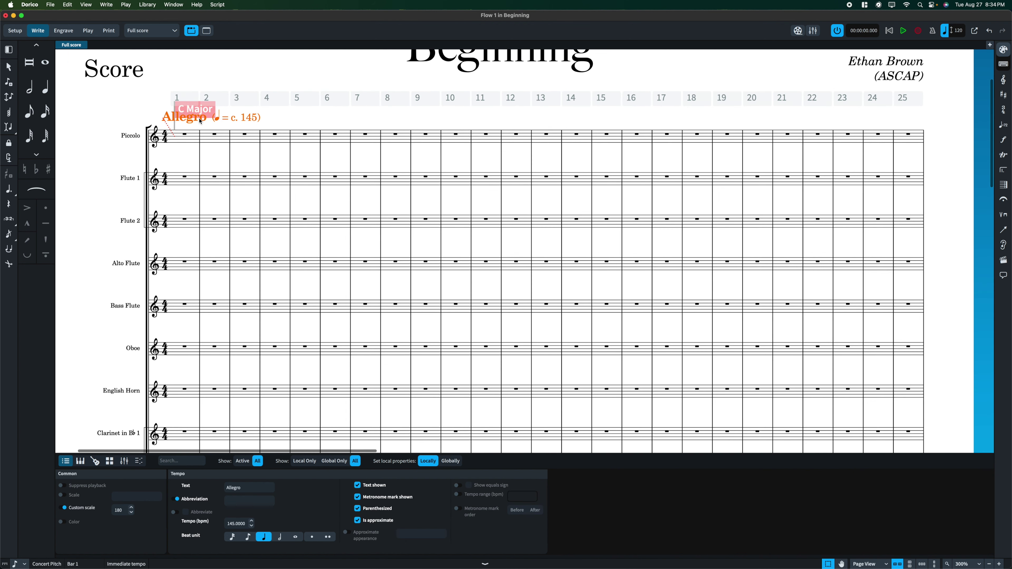
key(Escape)
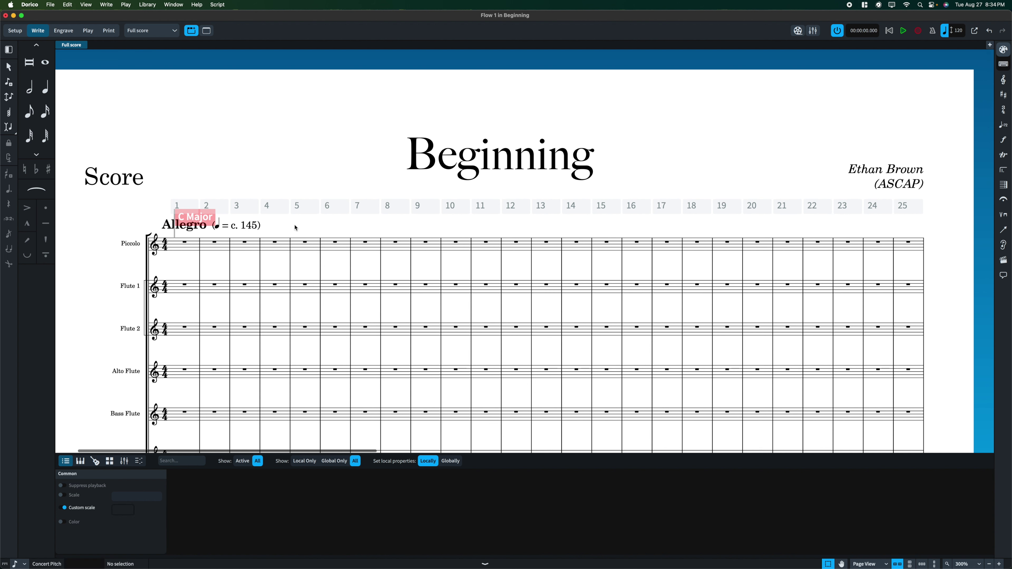
Set the Allegro marking's approximate appearance to "as sign" and hide the properties.
click(250, 225)
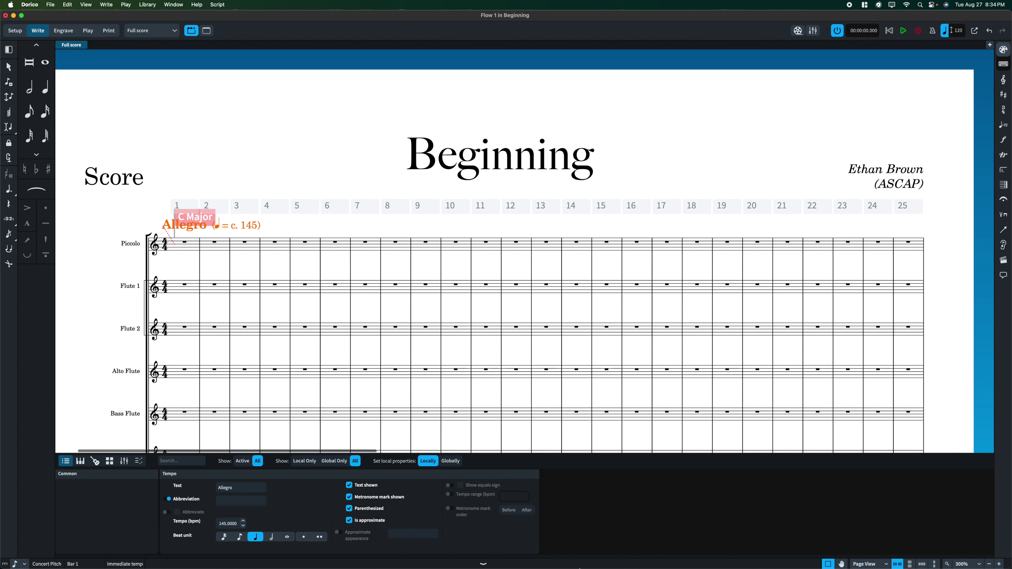
click(346, 533)
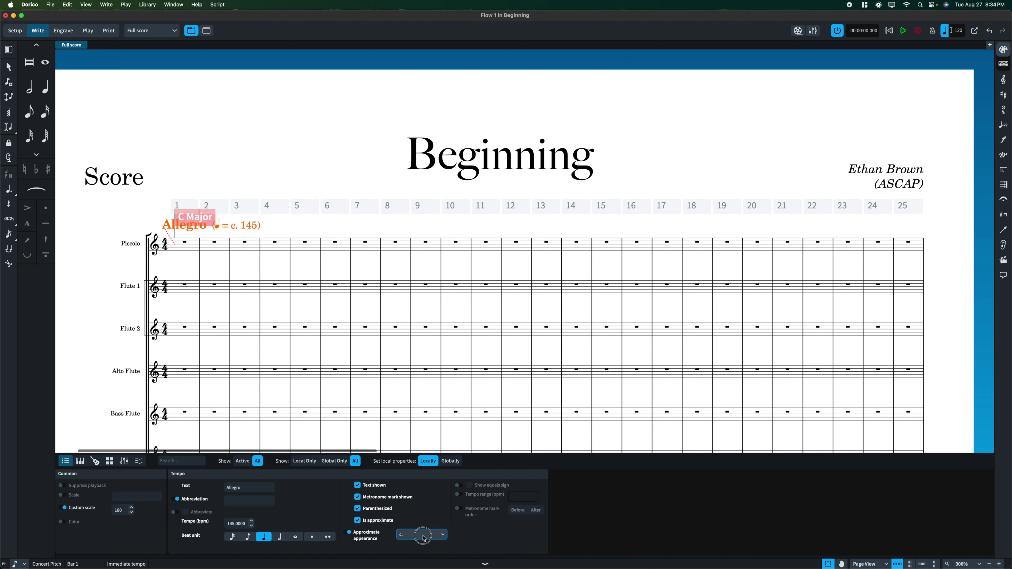
click(418, 535)
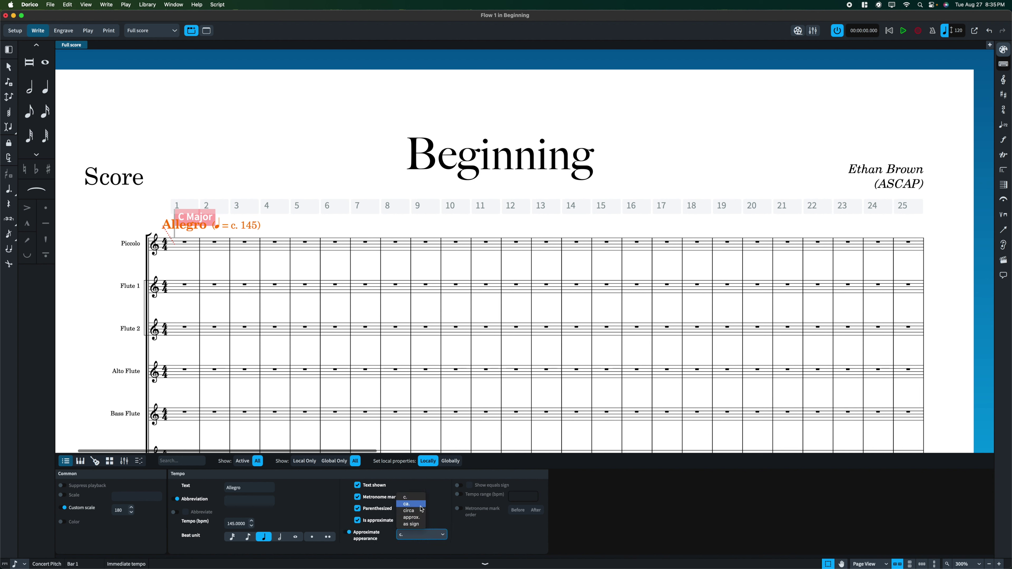
click(413, 524)
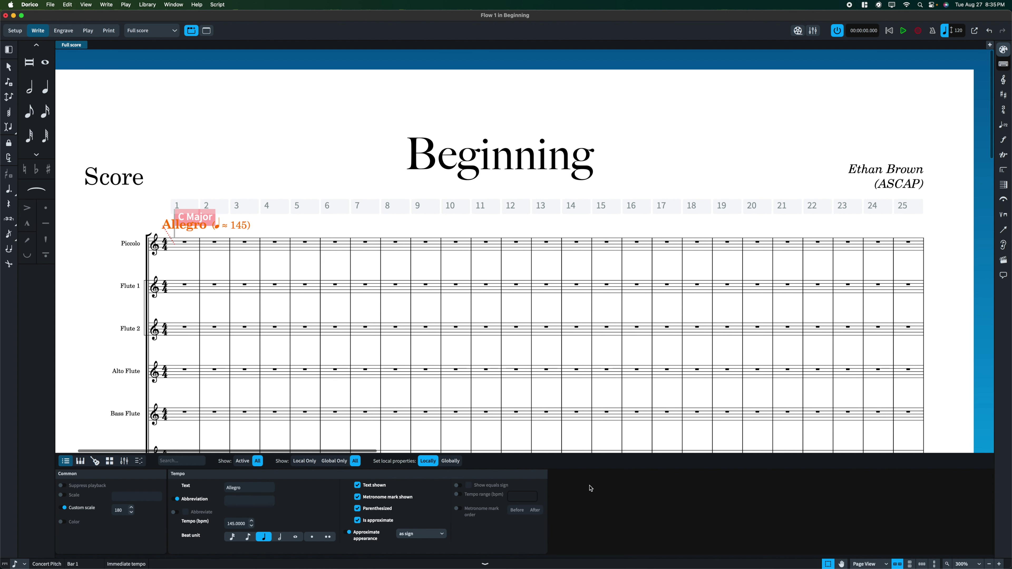
key(super+8)
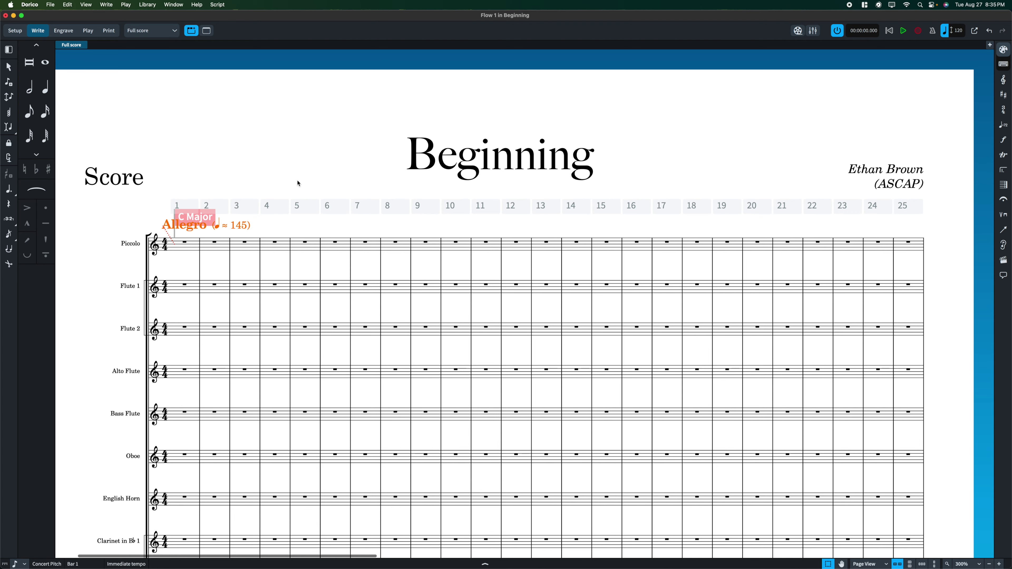
Set the full score's time signature position and size to Show once per bracket in the layout options.
key(super+shift+l)
click(123, 4)
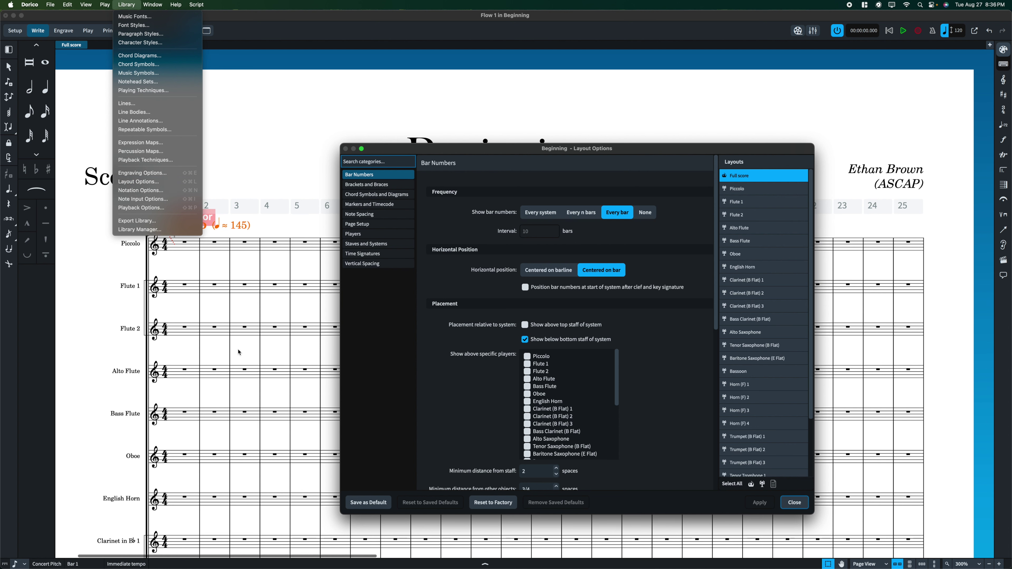
click(376, 252)
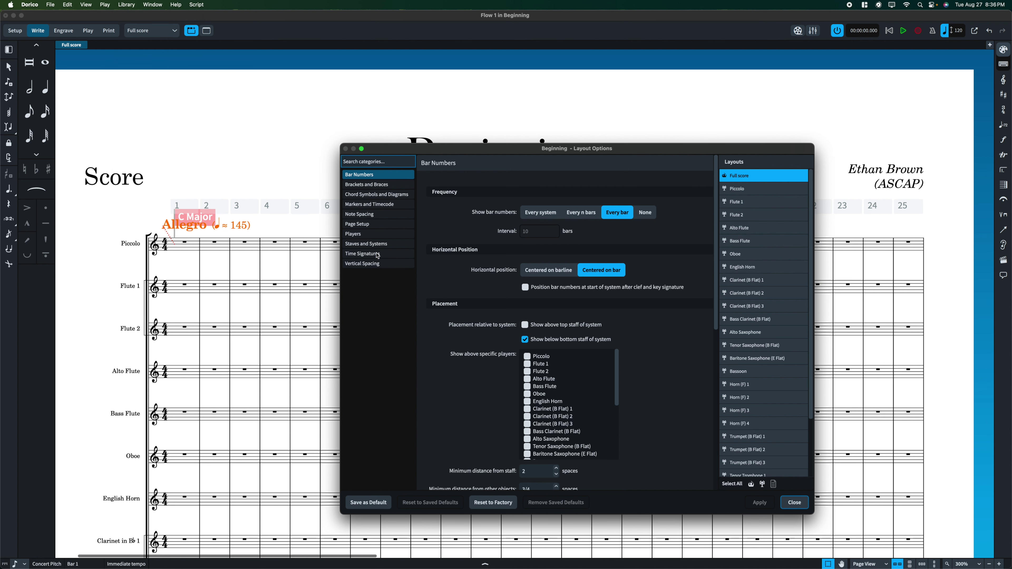
click(375, 257)
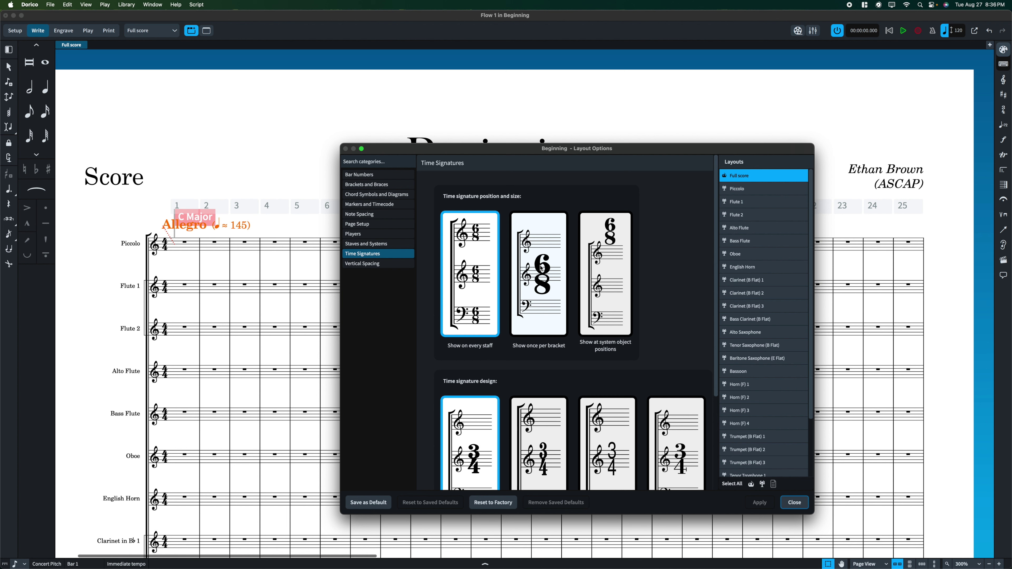
click(541, 269)
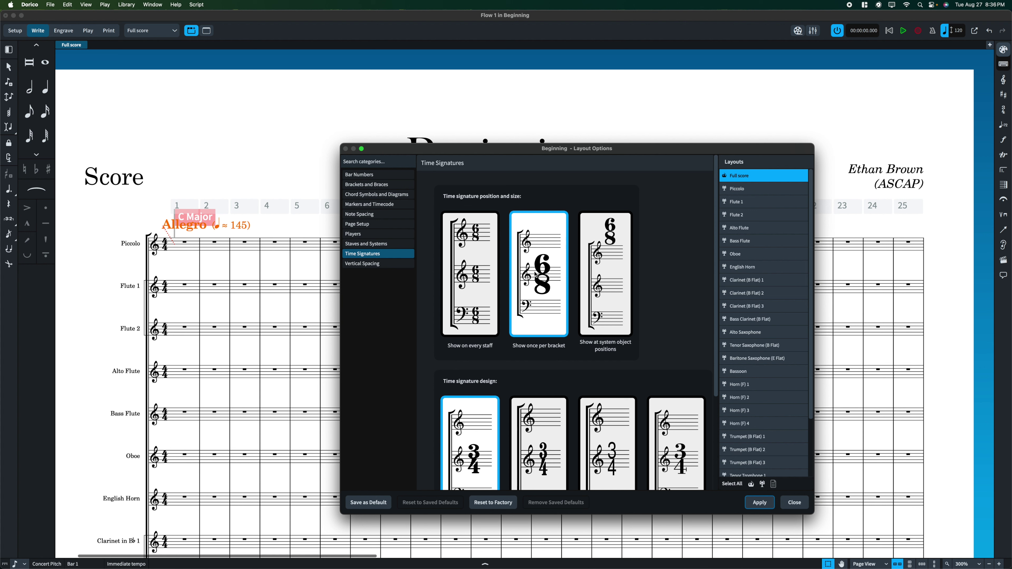
scroll(536, 275, down, 3)
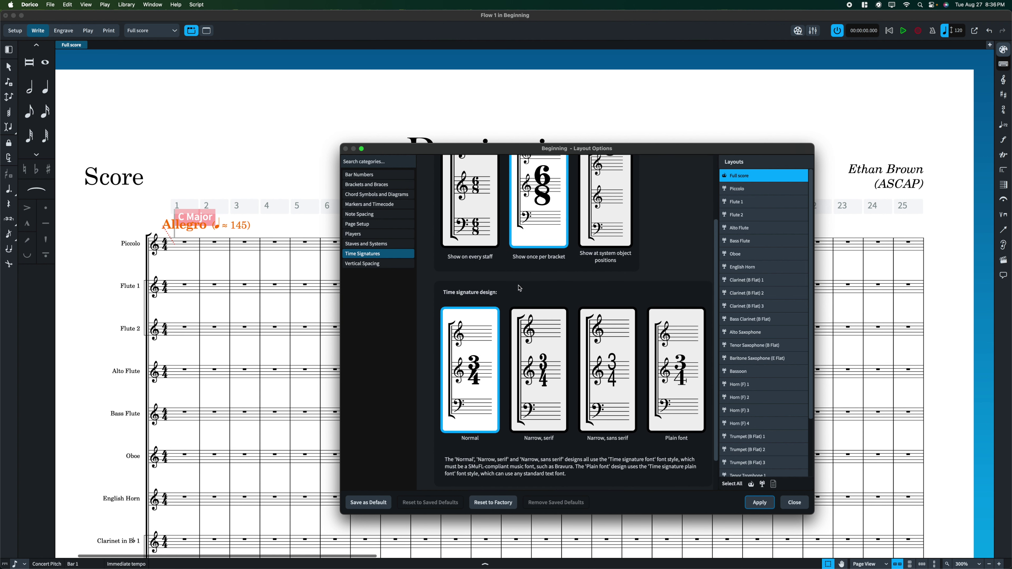
scroll(512, 212, up, 3)
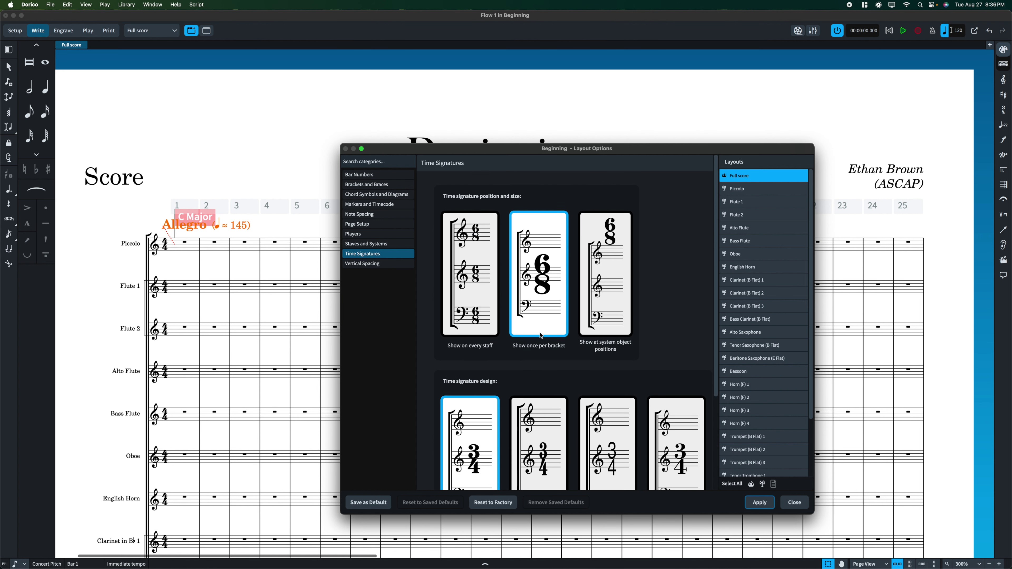
scroll(541, 336, down, 3)
scroll(541, 336, up, 3)
click(401, 237)
scroll(493, 250, down, 10)
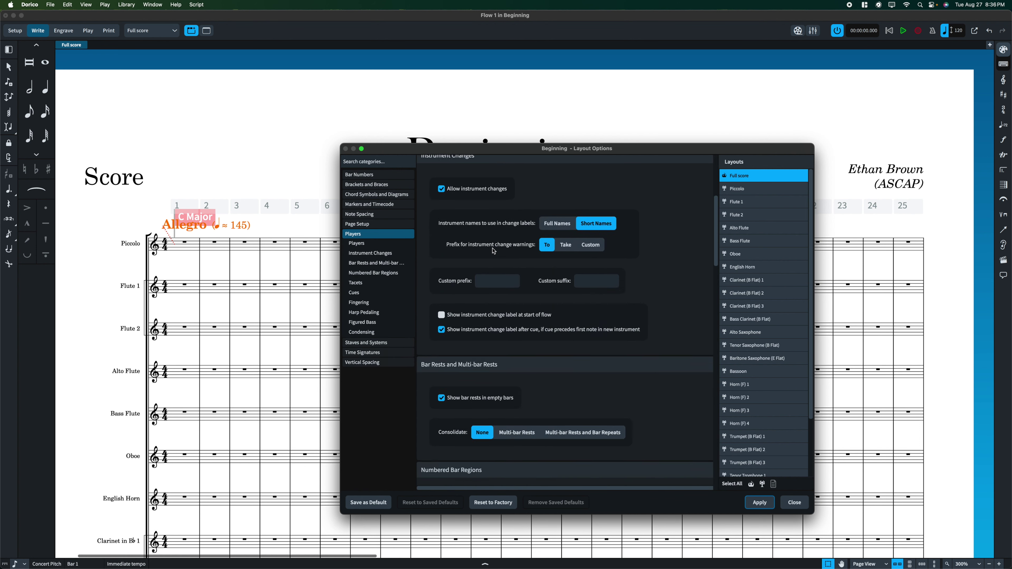
scroll(494, 251, up, 10)
scroll(493, 250, down, 8)
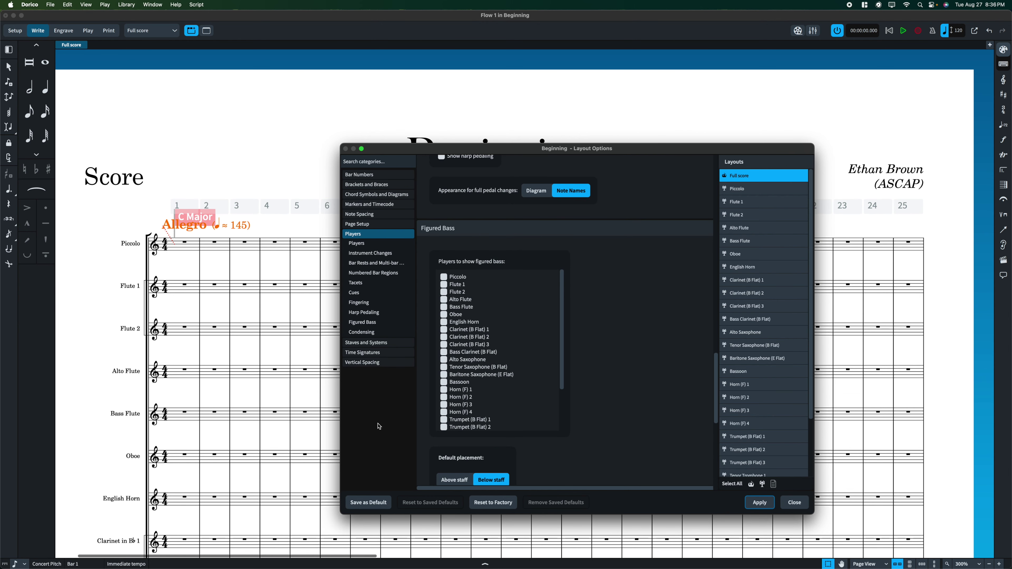
Set the full score's time signature design to Narrow, sans serif, apply the layout options and close them.
click(359, 352)
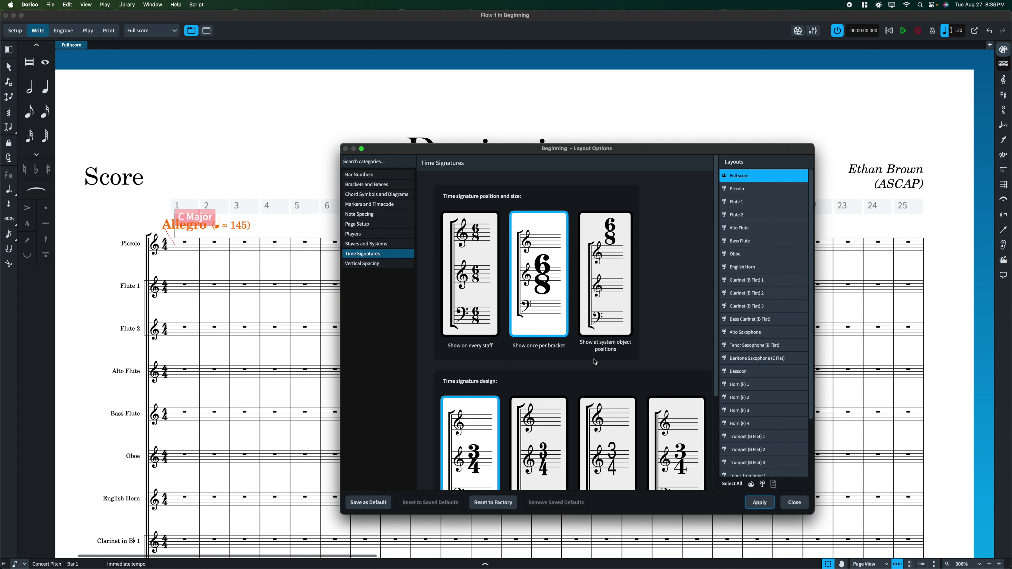
scroll(538, 303, down, 3)
scroll(535, 295, up, 4)
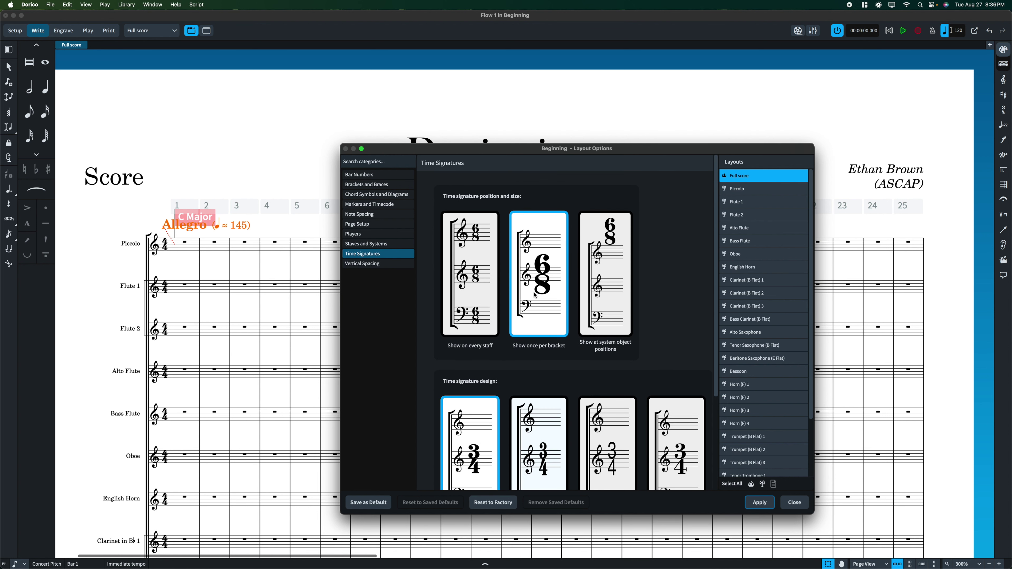
scroll(591, 415, down, 3)
click(606, 393)
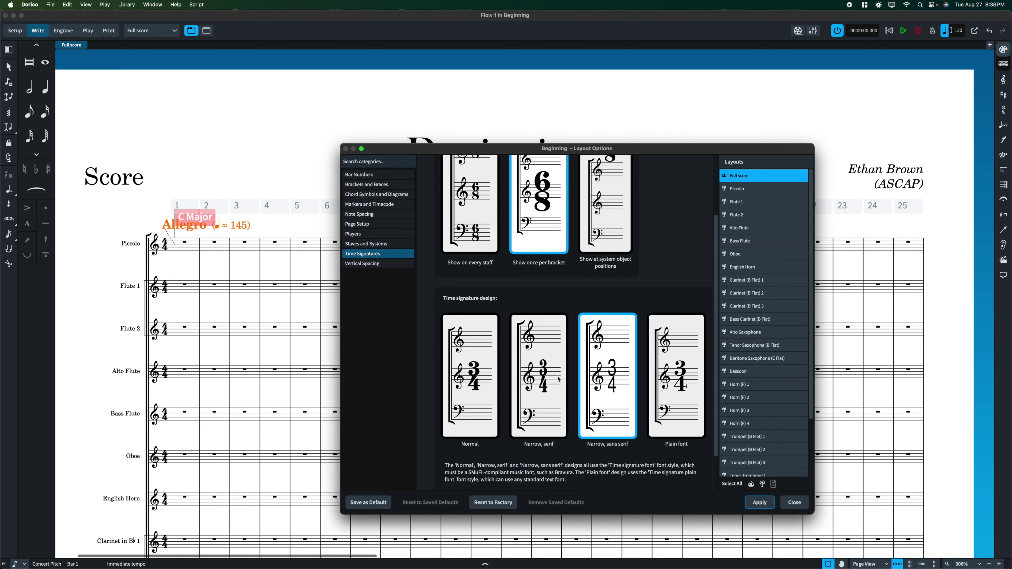
scroll(491, 393, down, 3)
scroll(491, 394, up, 8)
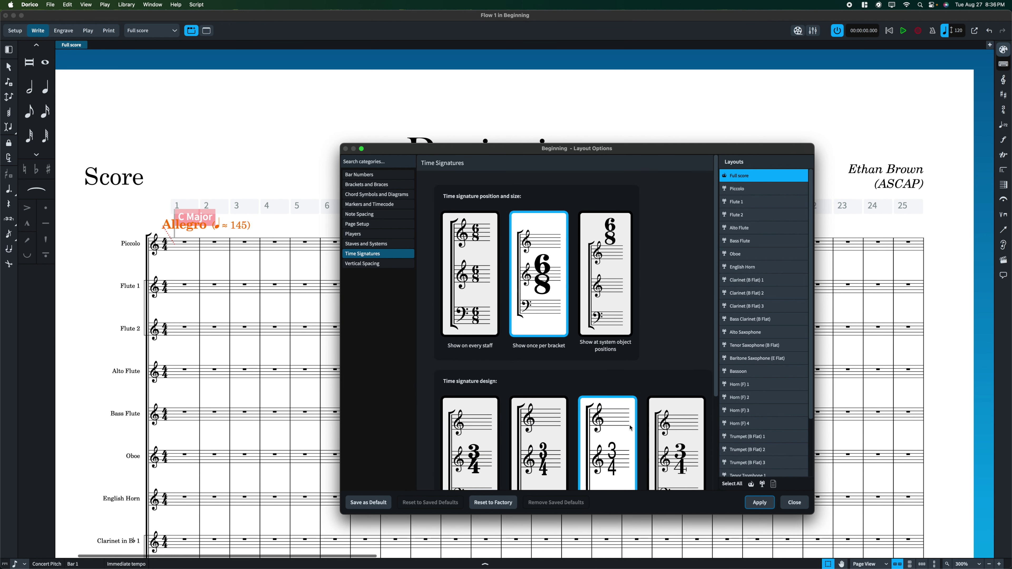
click(766, 505)
click(794, 503)
Inspect the large time signatures in each bracket of the first score page and clear the selection.
scroll(493, 305, down, 10)
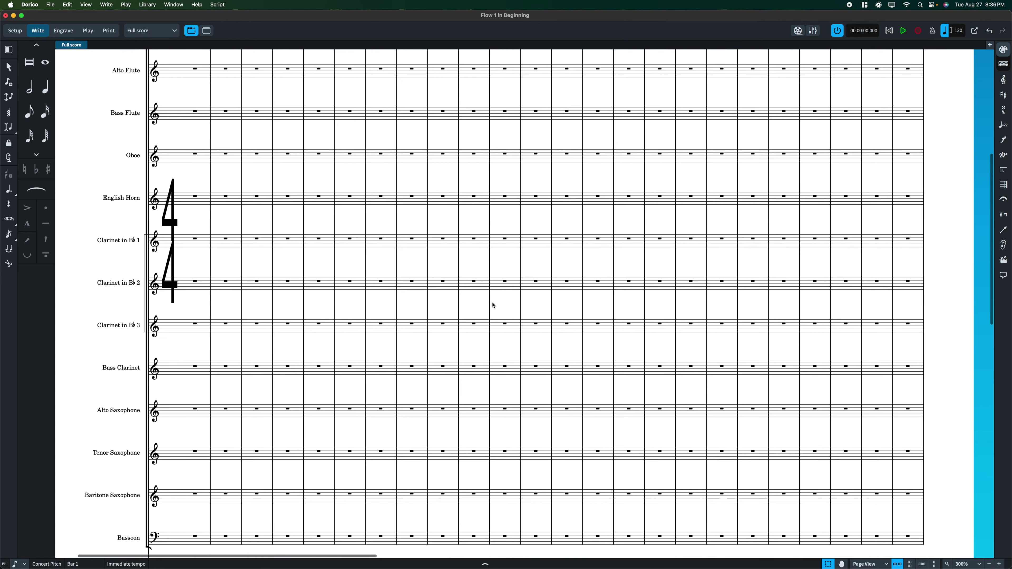
key(super+minus)
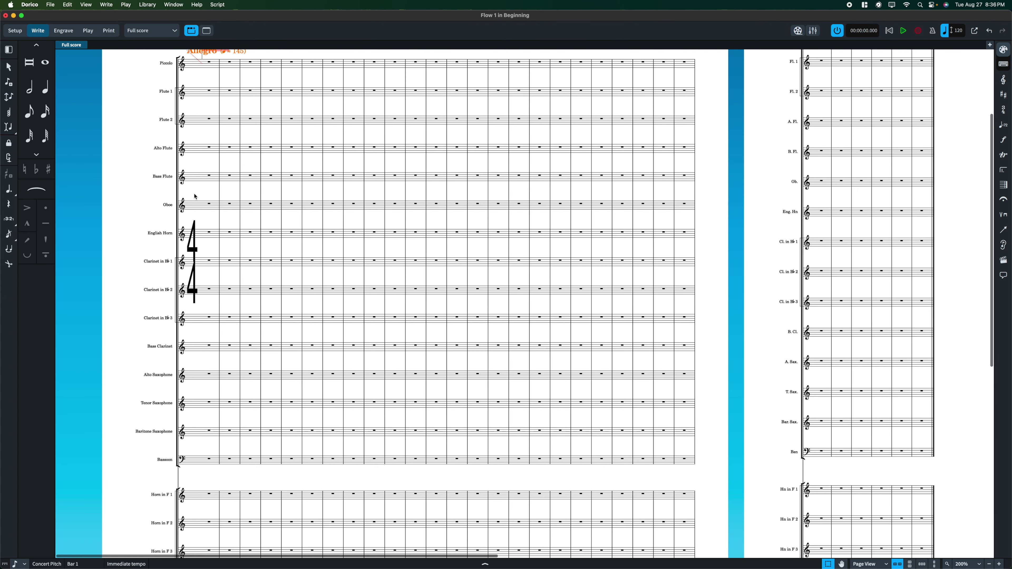
scroll(201, 252, up, 3)
scroll(208, 305, down, 10)
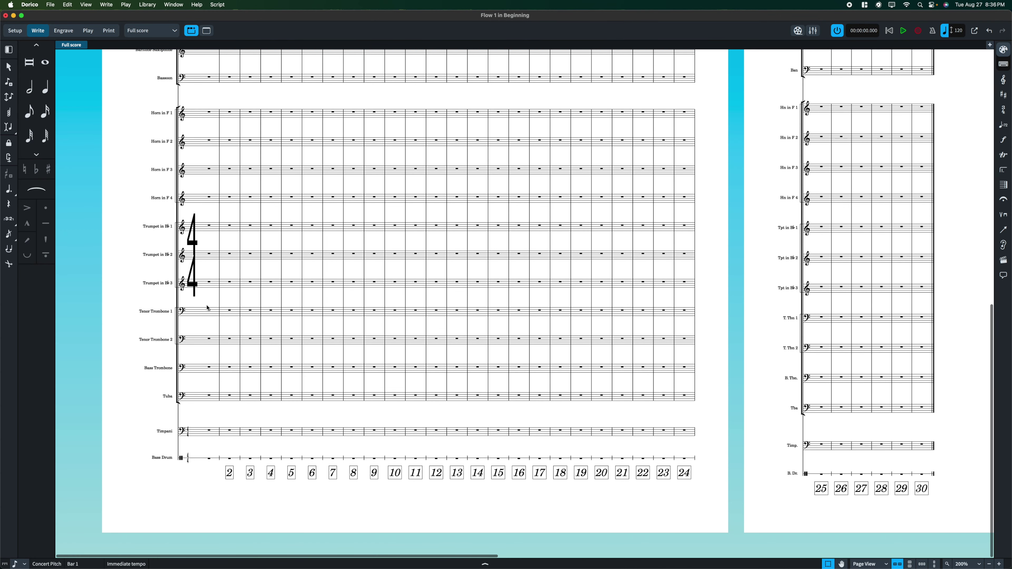
scroll(208, 308, up, 10)
click(281, 122)
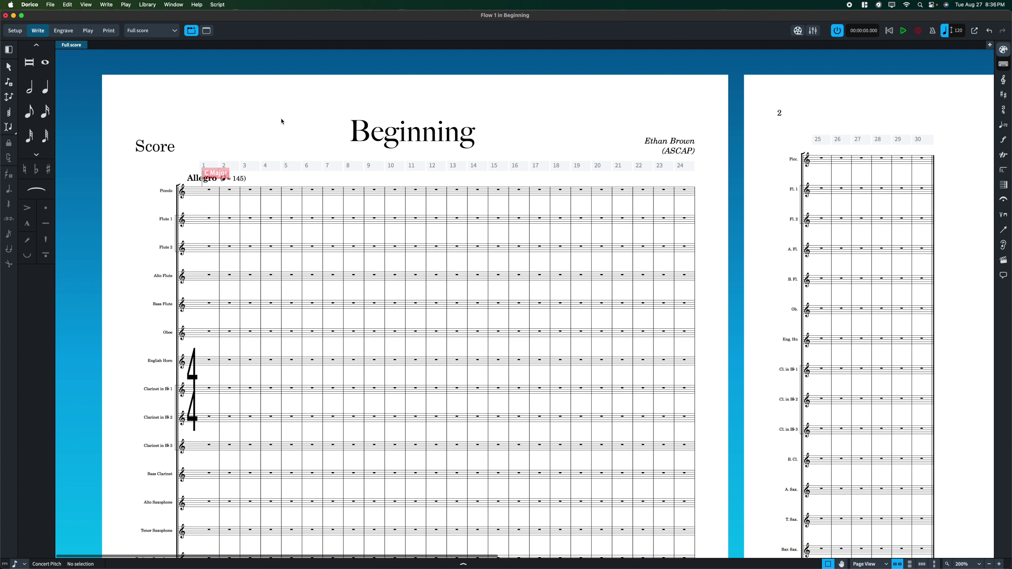
Try the Open style and Denominator style properties on the opening 4/4 time signature and turn them off again.
click(189, 375)
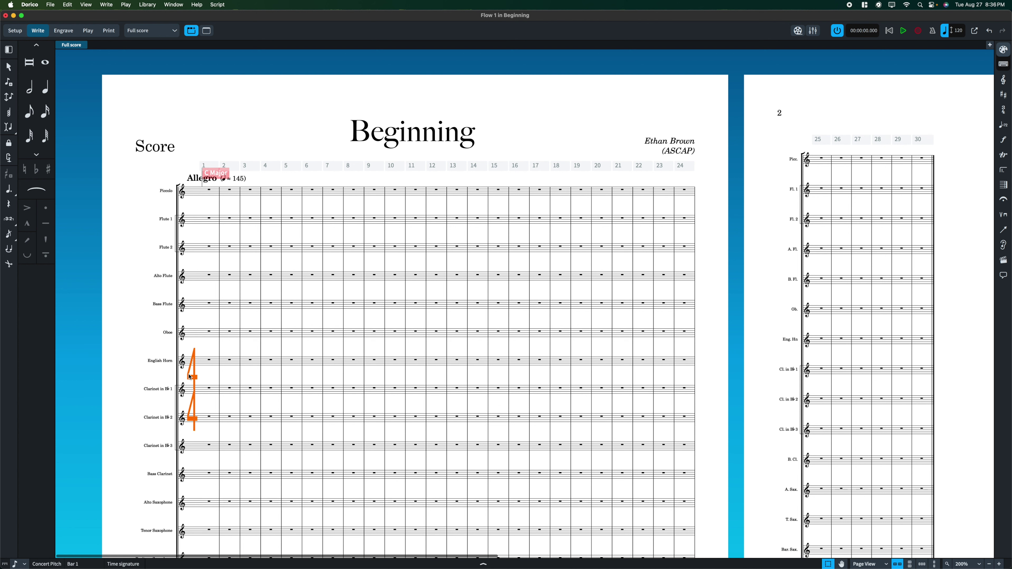
key(super+8)
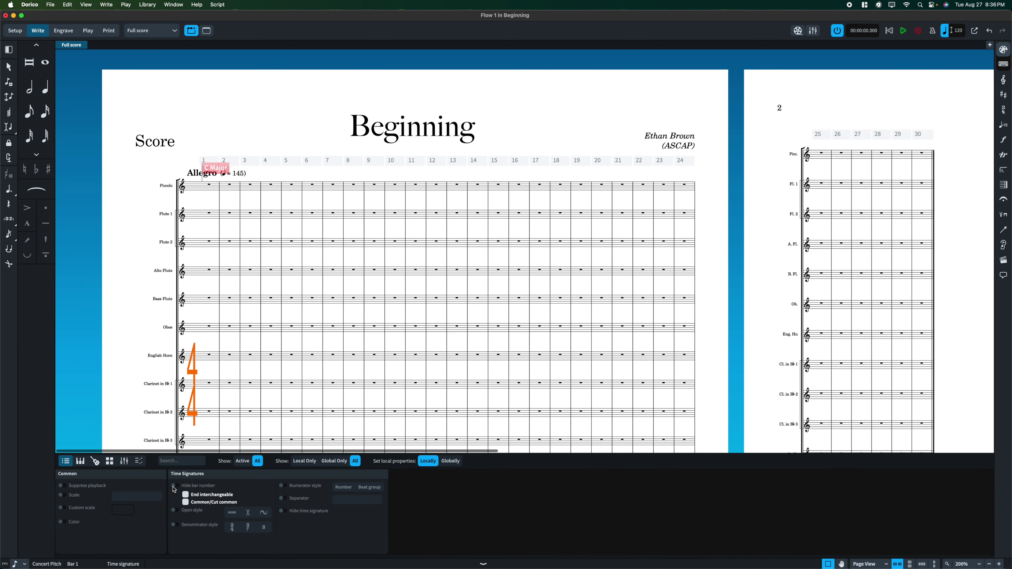
click(174, 510)
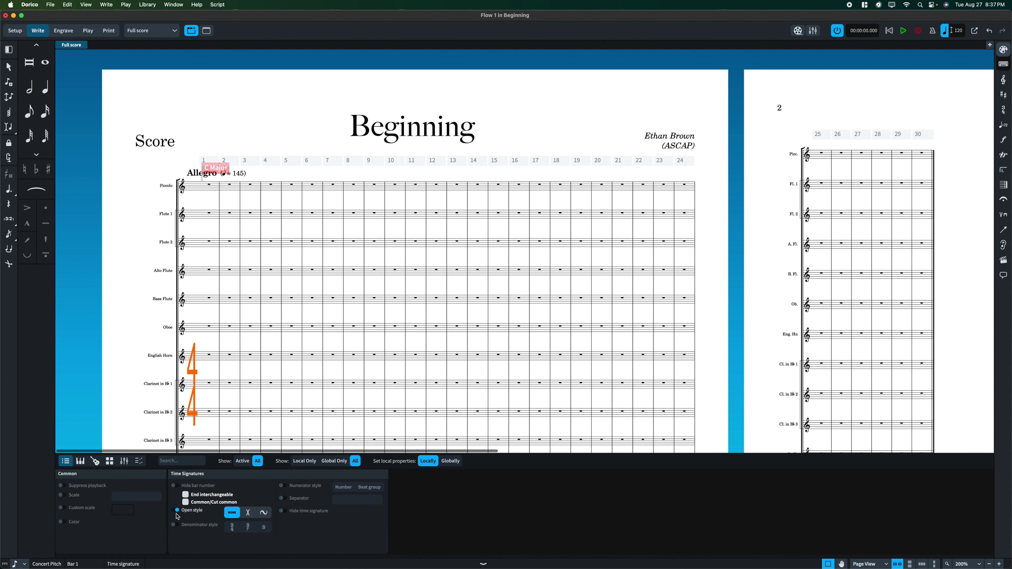
click(182, 533)
click(179, 526)
click(175, 511)
Try the End interchangeable and Common/Cut common properties on the opening 4/4 time signature and clear them again.
click(186, 496)
click(186, 494)
click(186, 502)
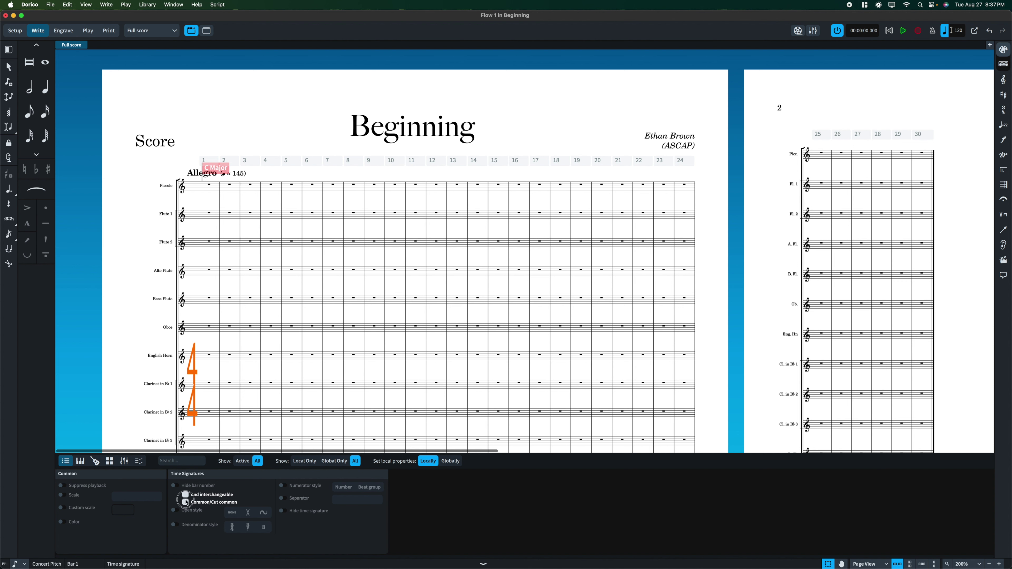
click(186, 503)
Enable the 4/4 time signature's Numerator style as Number and its Separator property, and hide the time signature.
click(284, 485)
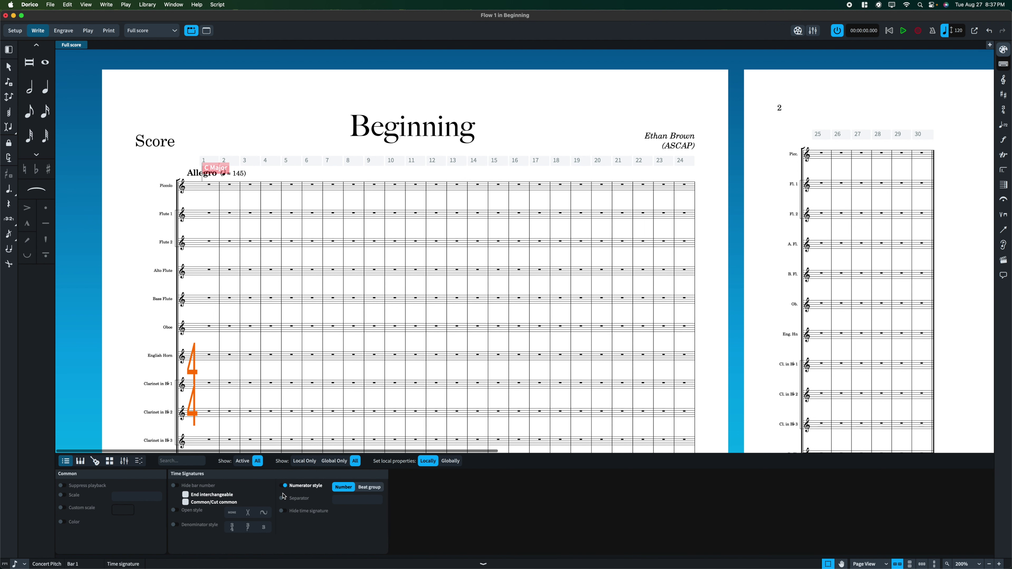
click(283, 499)
click(342, 501)
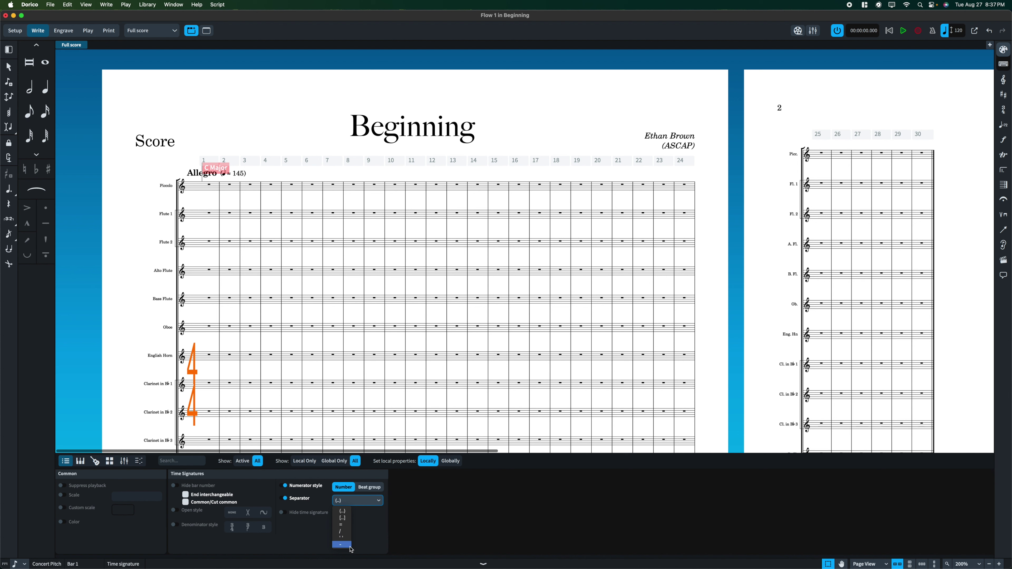
click(363, 499)
click(288, 515)
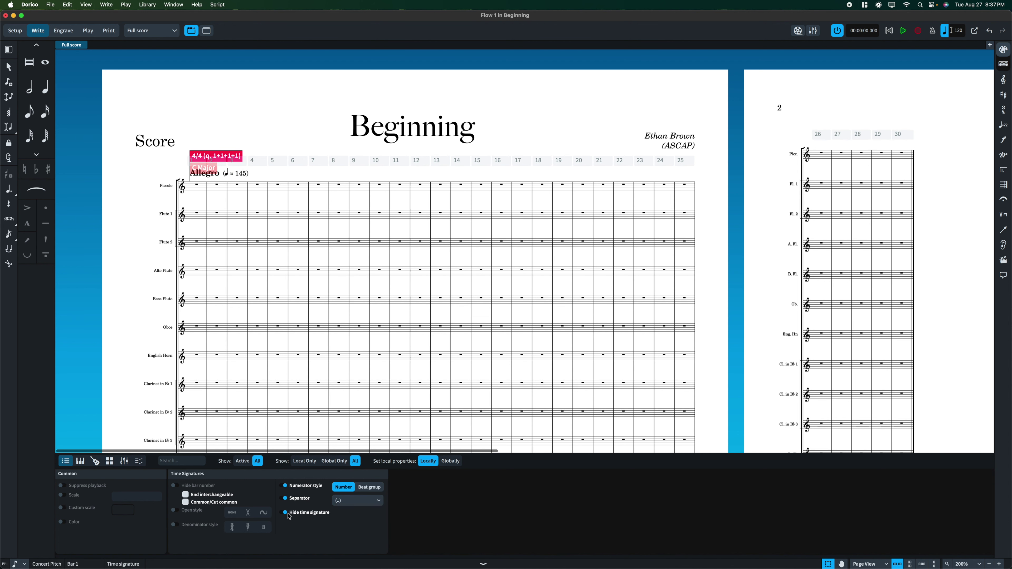
Turn off the 4/4 time signature's Separator, Hide time signature and Numerator style properties, and clear the selection.
click(285, 498)
click(285, 513)
click(286, 486)
key(super+comma)
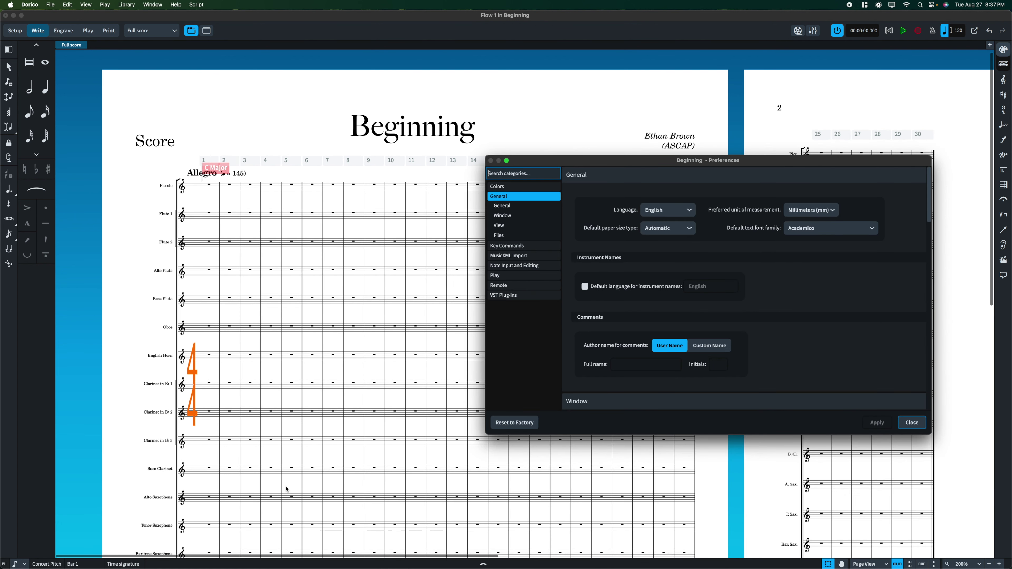
click(911, 423)
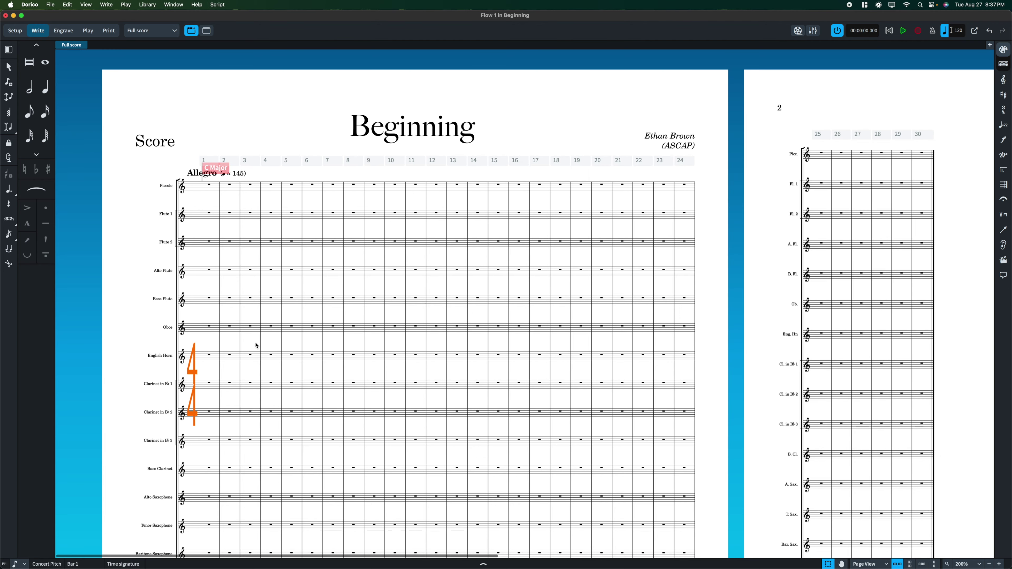
key(Escape)
Look over the score's time signatures down to the timpani and bass drum staves, and the player list in Setup mode.
key(super+minus)
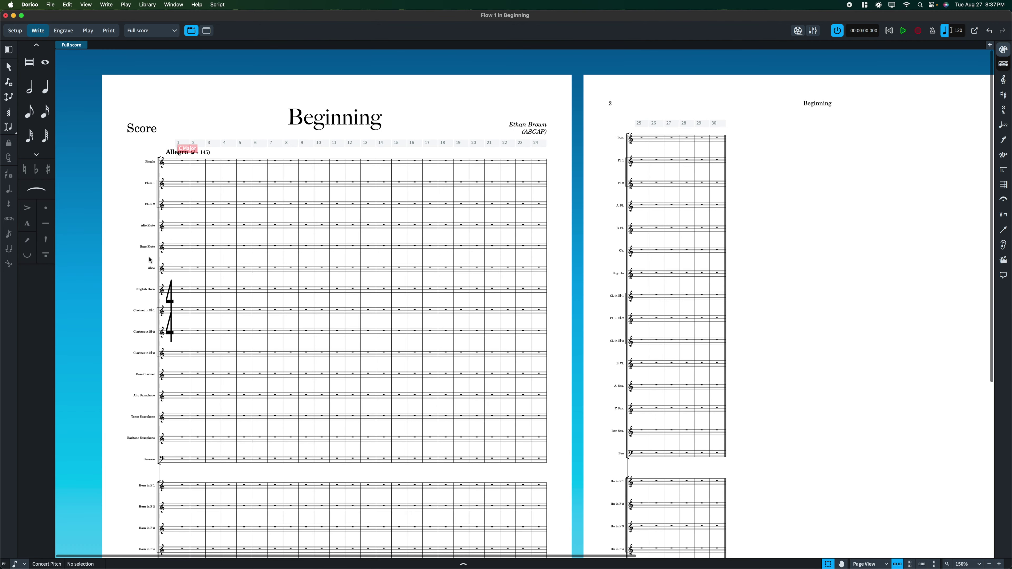
scroll(150, 260, down, 7)
scroll(203, 391, up, 7)
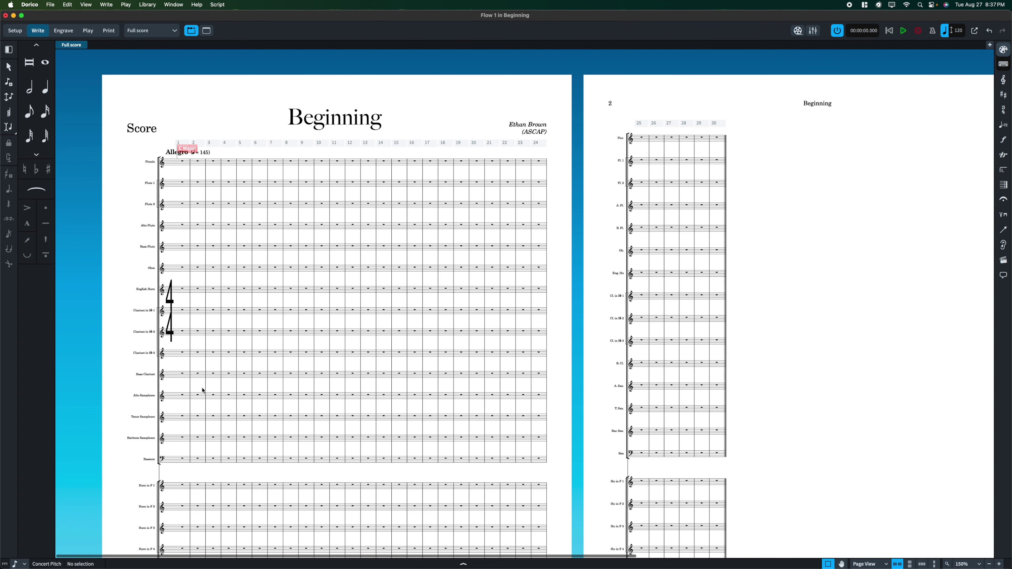
scroll(162, 274, down, 7)
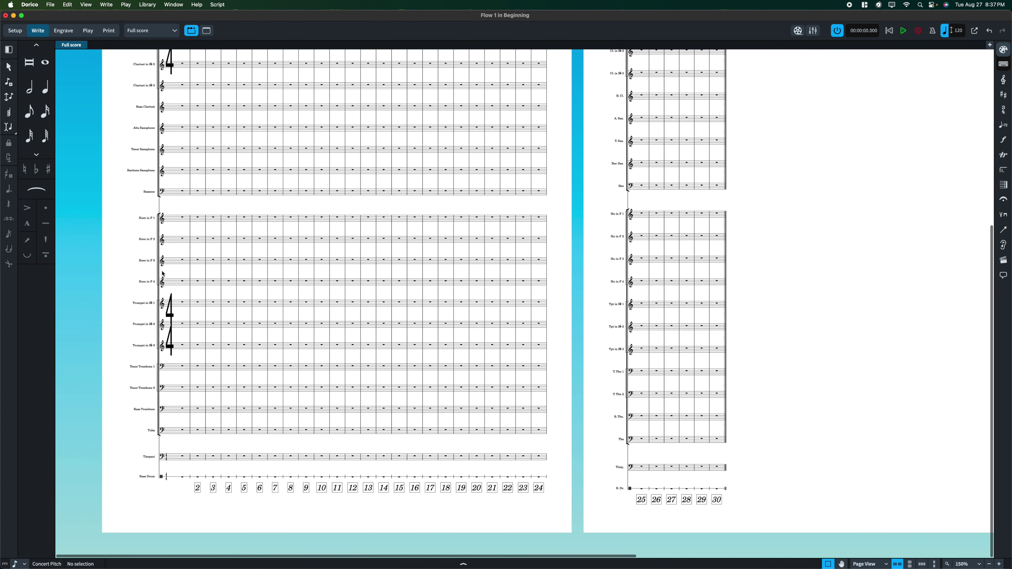
scroll(163, 274, up, 5)
scroll(163, 274, down, 10)
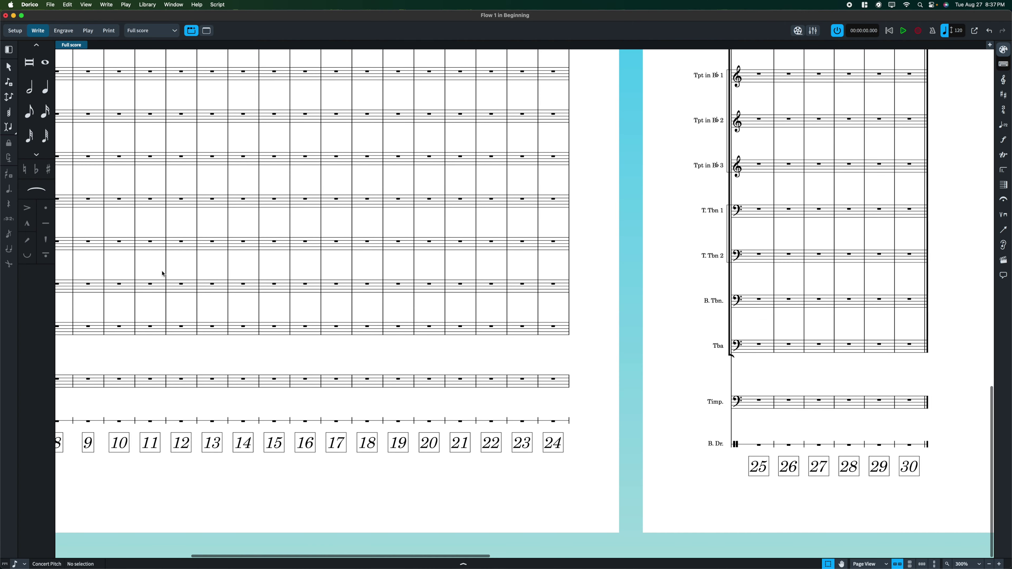
scroll(163, 274, left, 8)
click(15, 30)
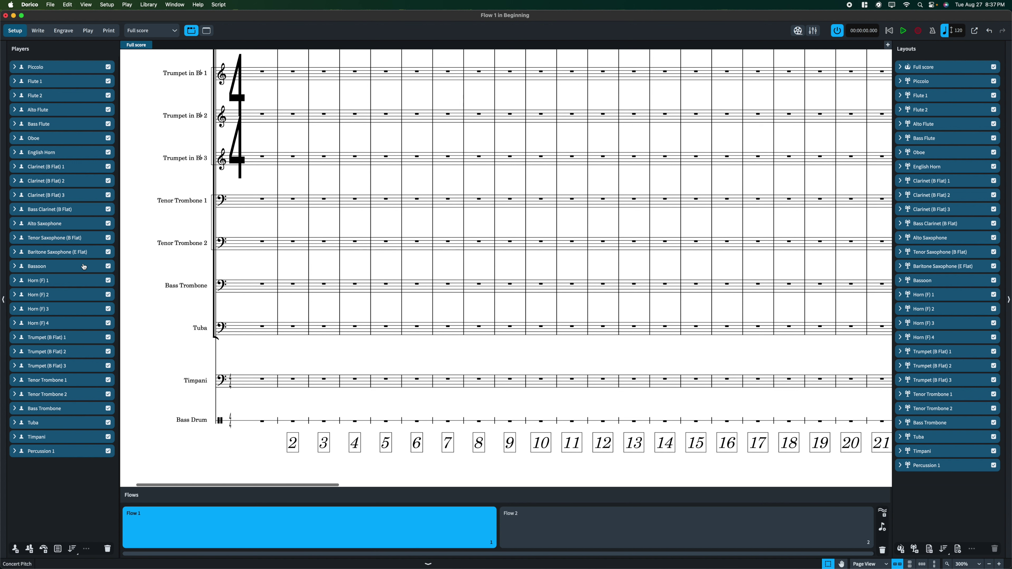
click(38, 31)
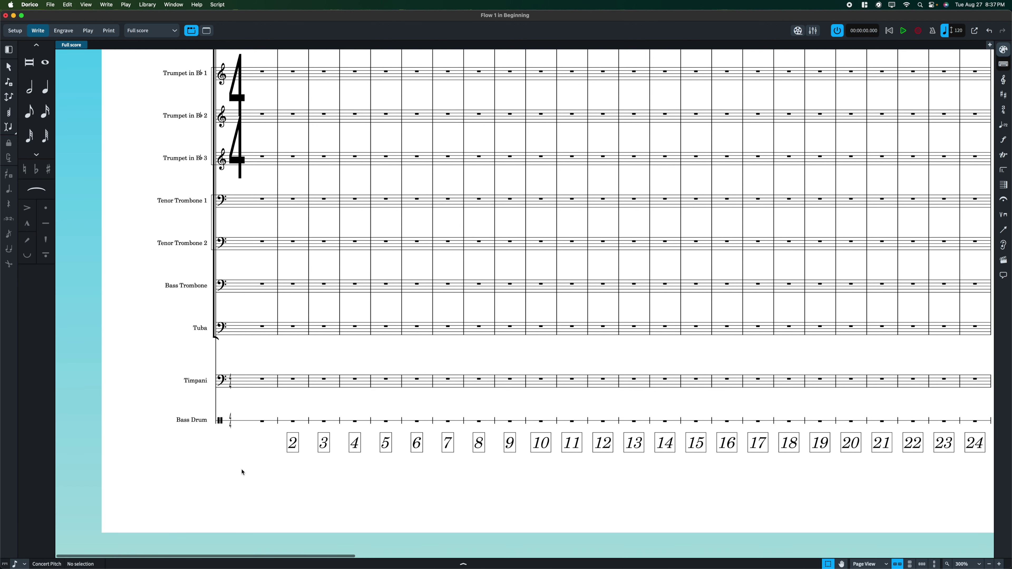
Set the full score's staff labels to show the player name instead of the instrument name for Percussion 1.
key(super+shift+l)
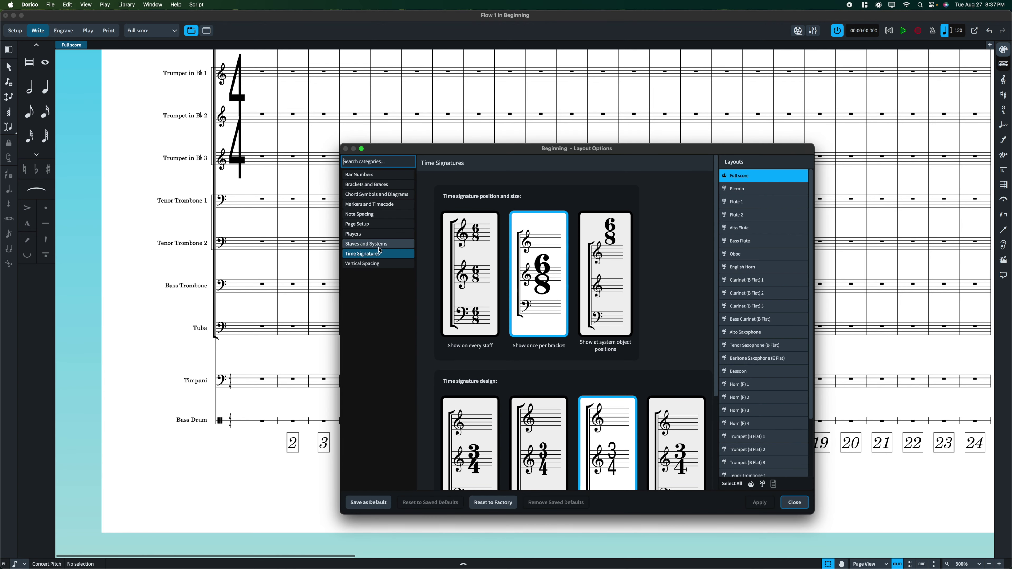
click(365, 244)
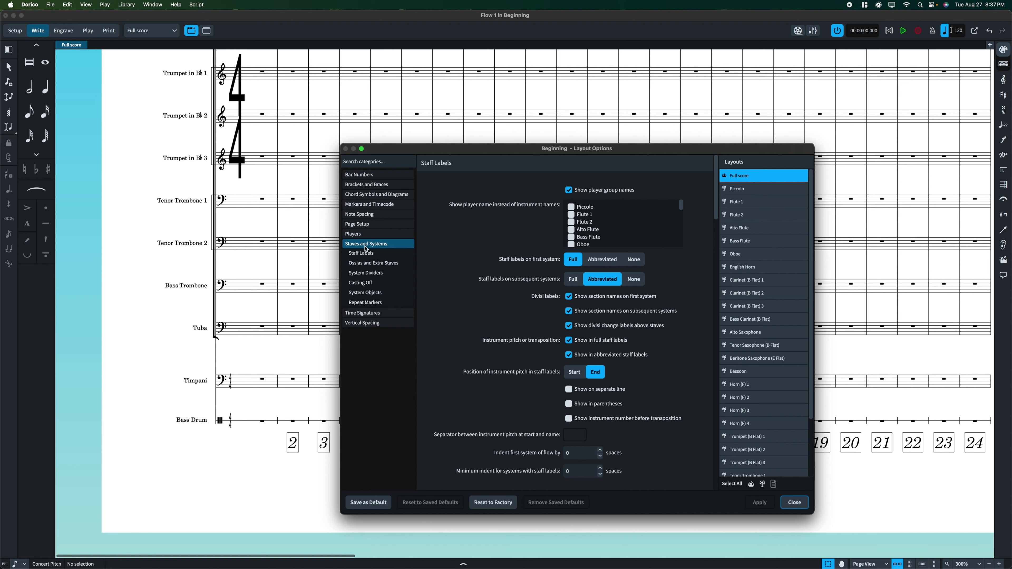
scroll(594, 221, down, 3)
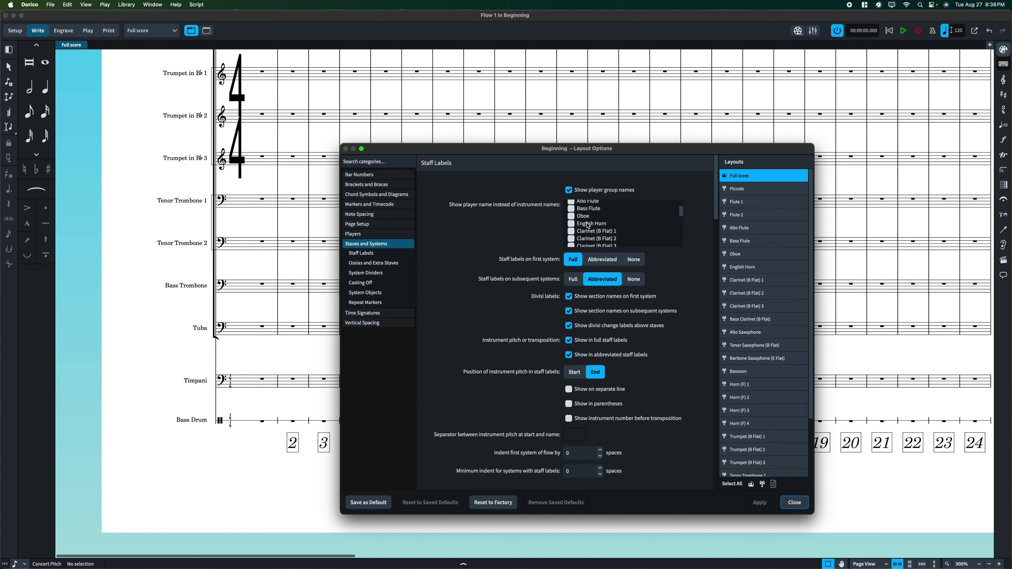
scroll(588, 225, down, 5)
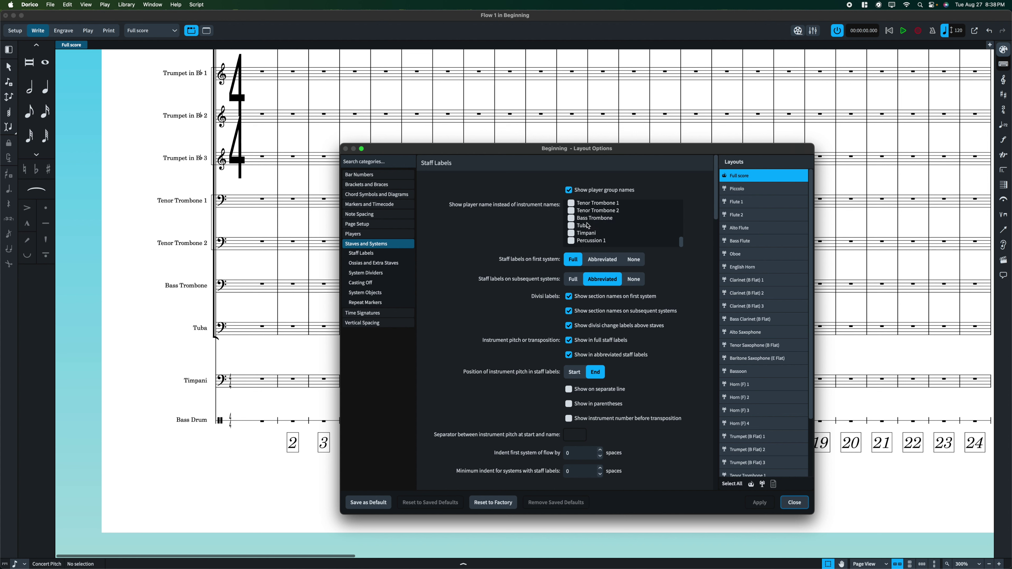
click(571, 242)
scroll(571, 243, up, 10)
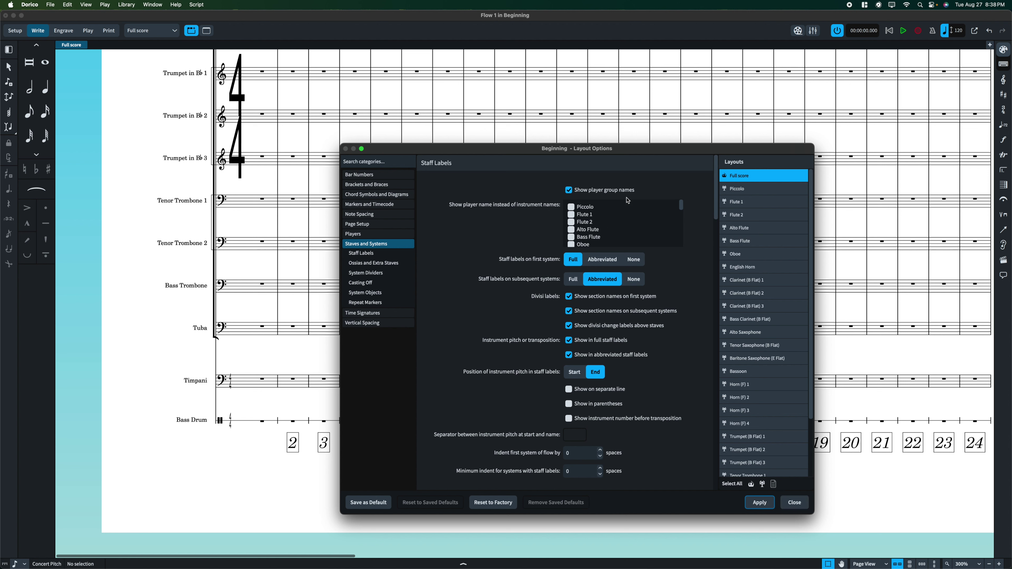
Check the player list in Setup mode and return to the full score's Staff Labels option for Percussion 1's player name.
click(15, 31)
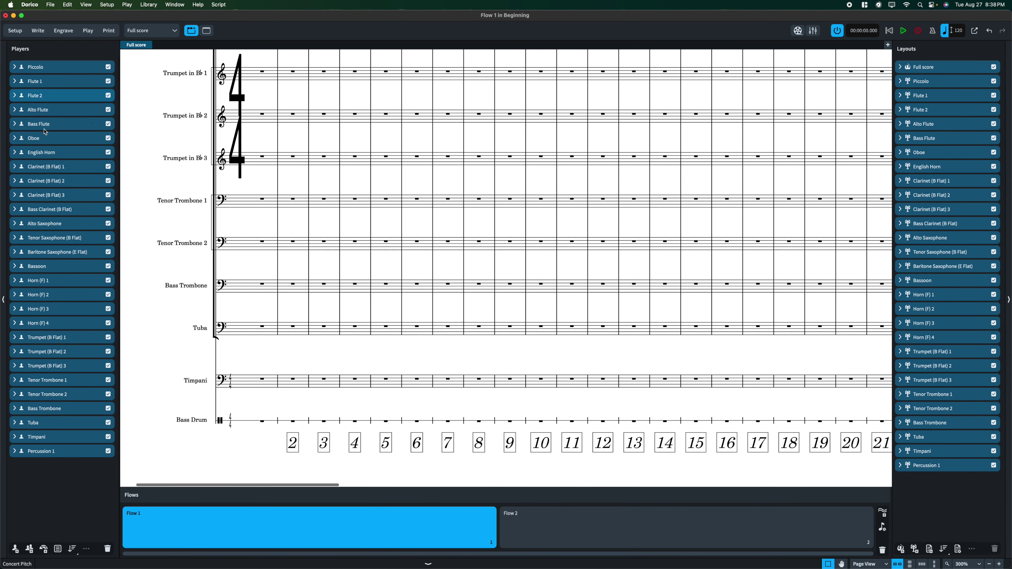
click(38, 31)
key(super+shift+l)
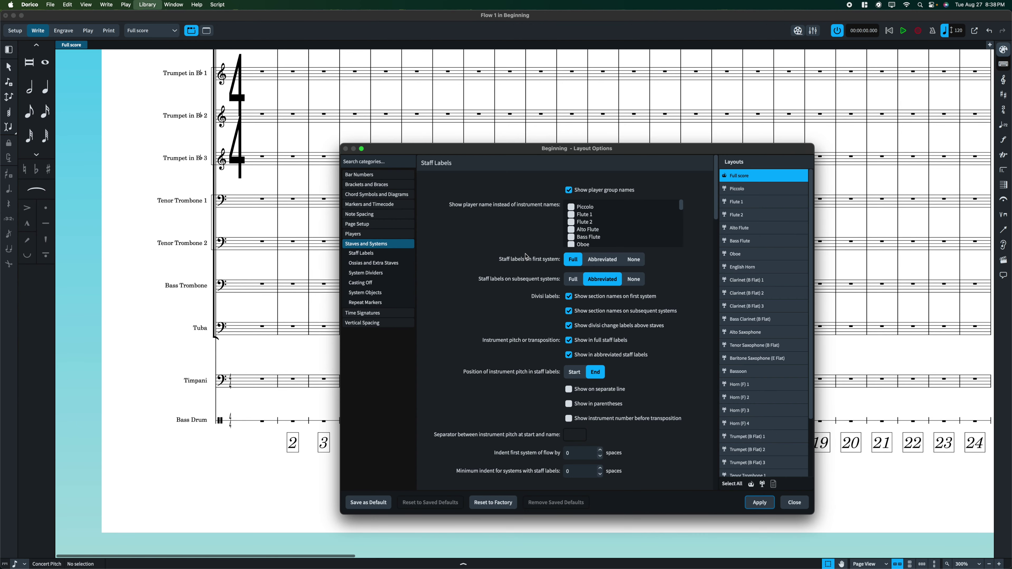
scroll(574, 215, down, 6)
scroll(572, 215, down, 2)
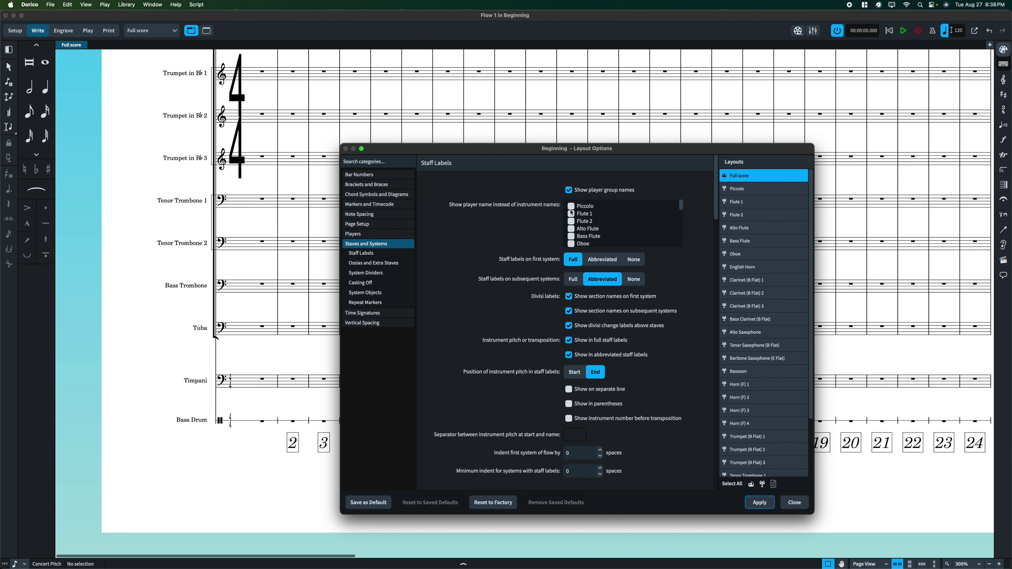
click(571, 241)
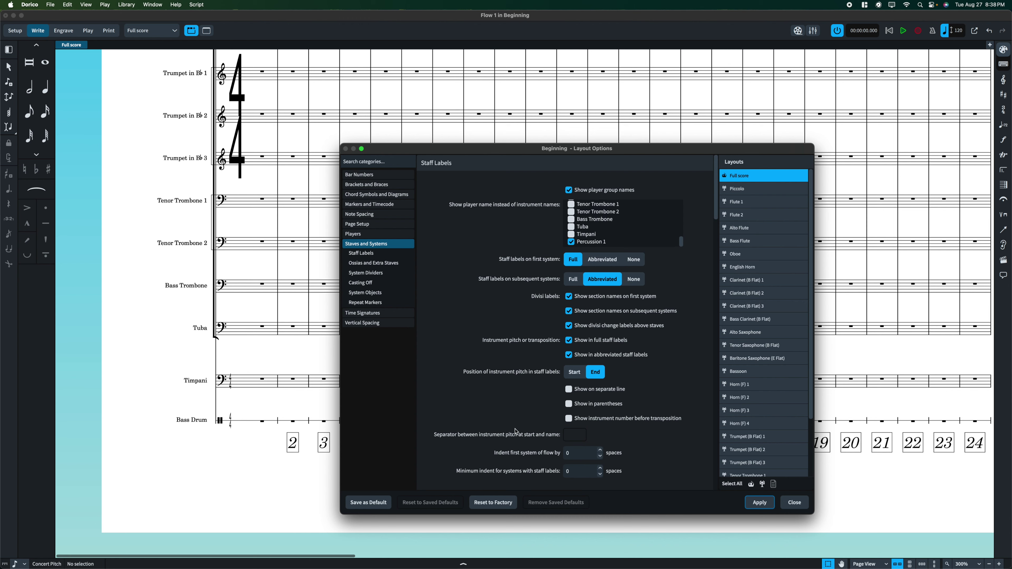
Apply the pending staff label change to the full score and close Layout Options.
scroll(545, 306, down, 10)
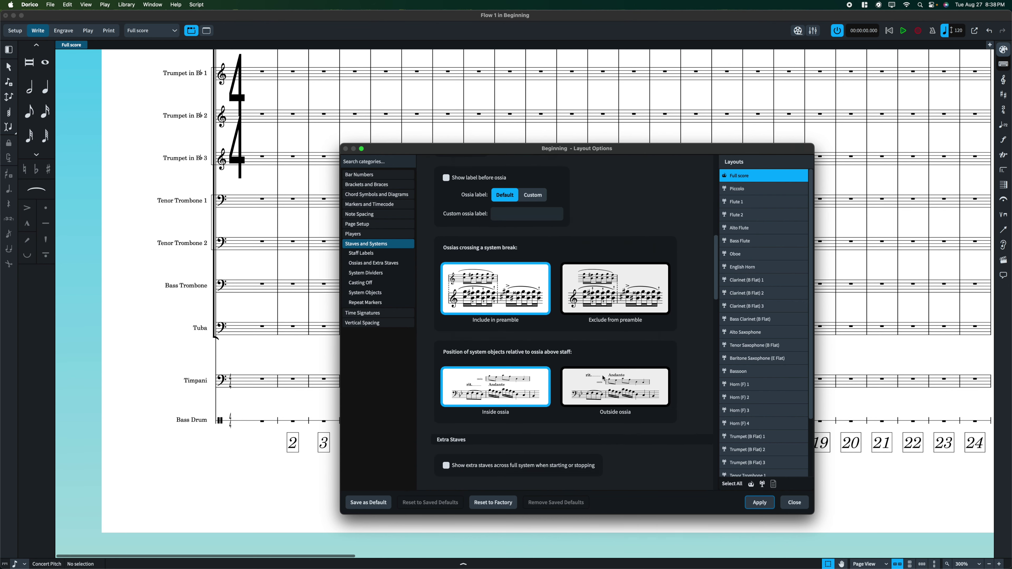
scroll(616, 359, down, 5)
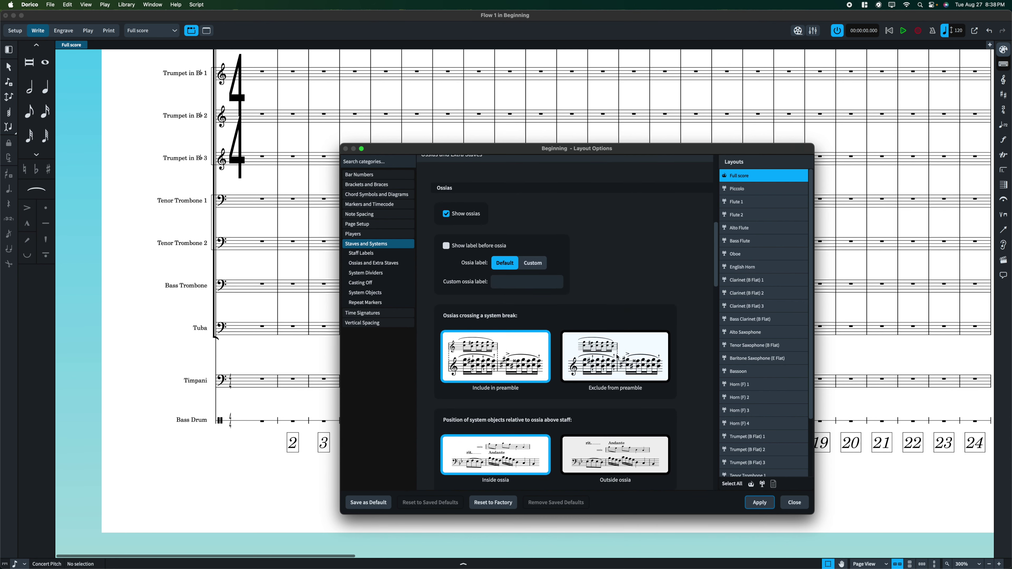
scroll(617, 357, up, 7)
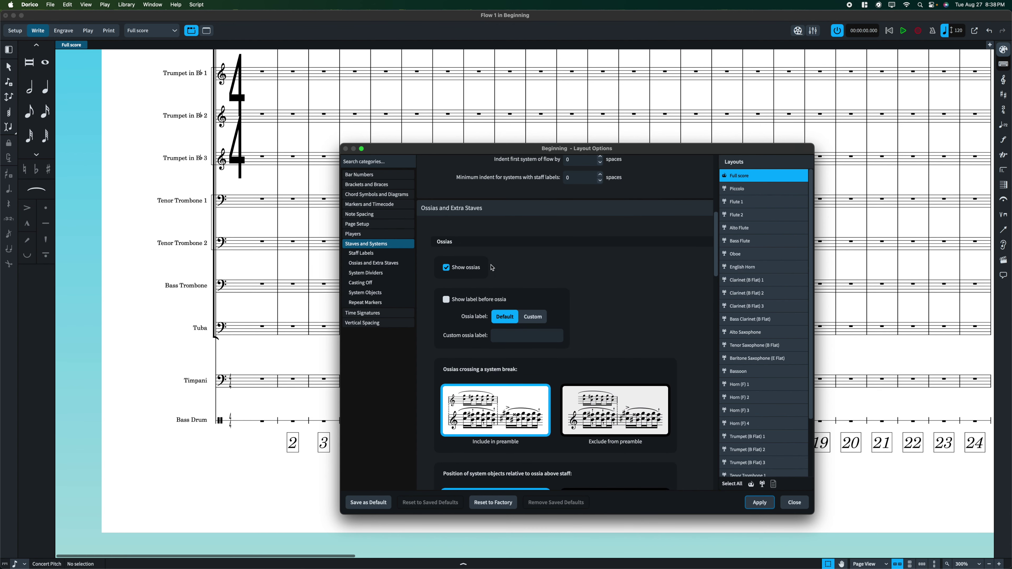
scroll(563, 278, down, 15)
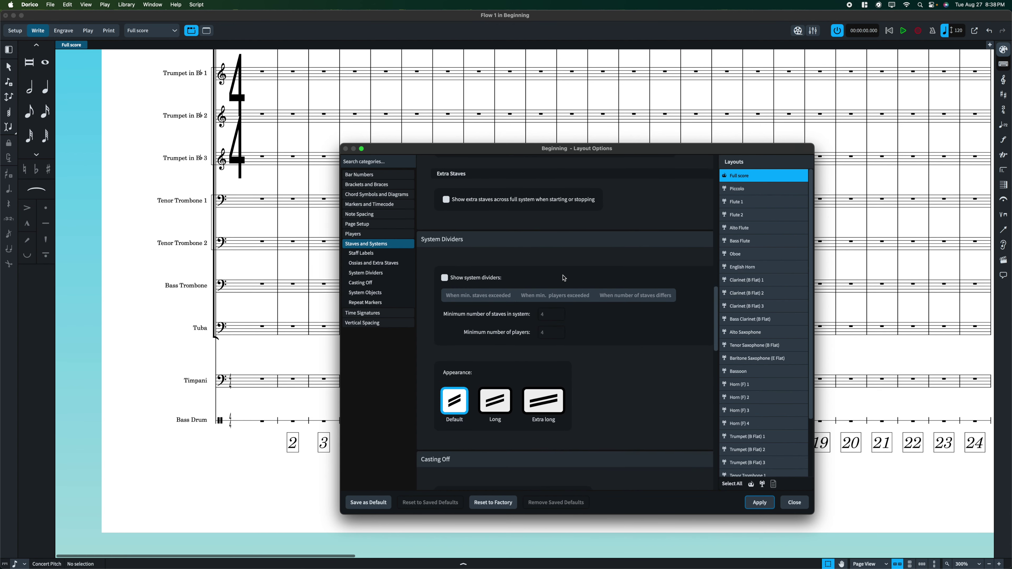
scroll(563, 278, up, 20)
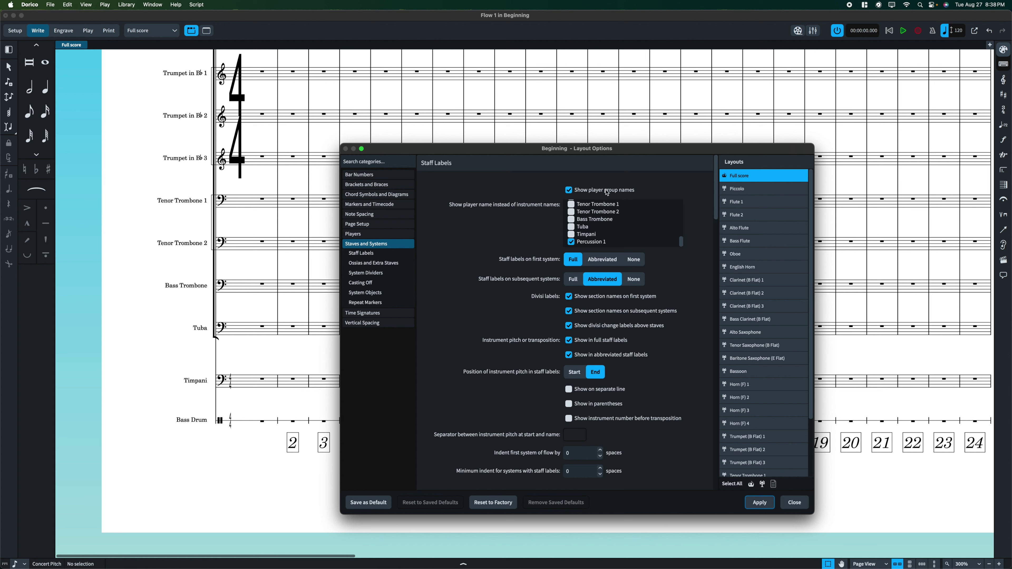
click(759, 503)
click(794, 502)
Check the percussion staff's label on the first page and look over the score up to its title.
key(super+equal)
click(231, 412)
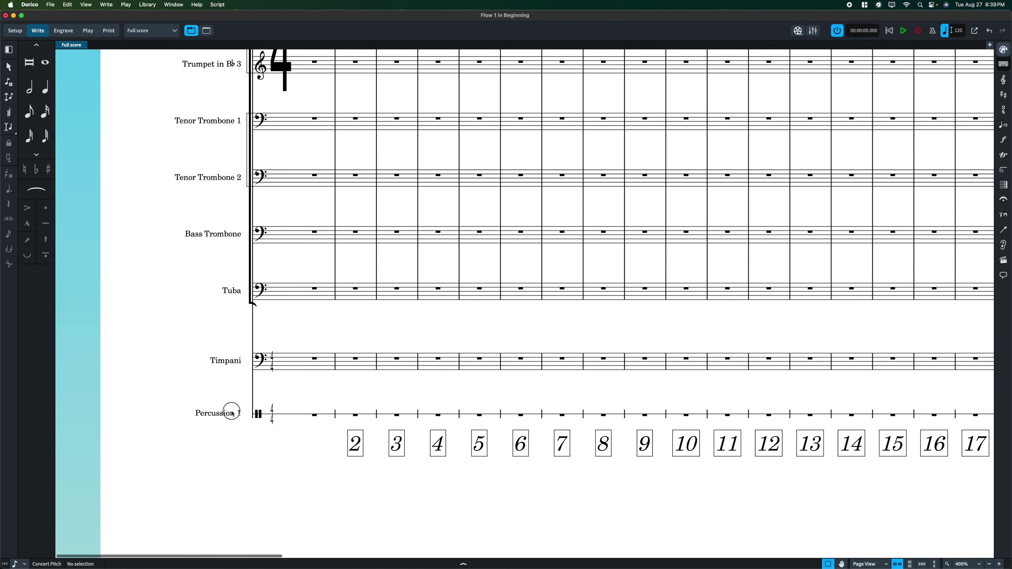
key(super+minus)
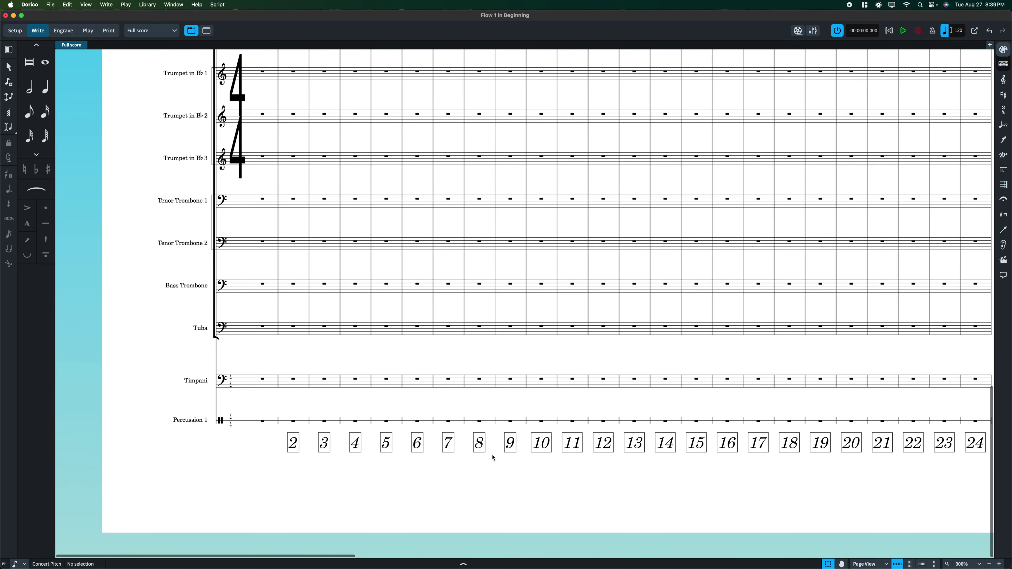
key(super+minus)
scroll(512, 471, down, 5)
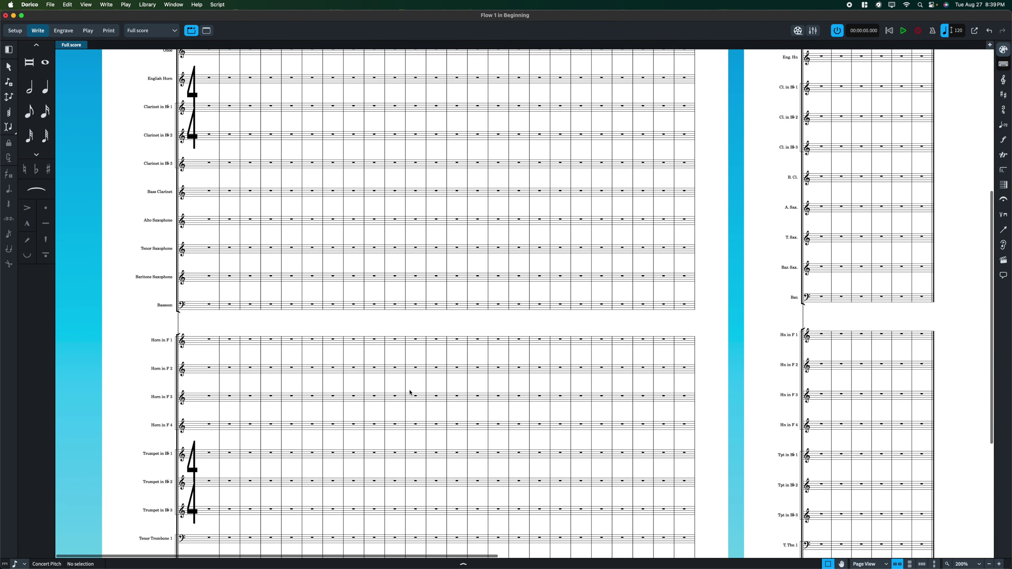
scroll(170, 391, up, 10)
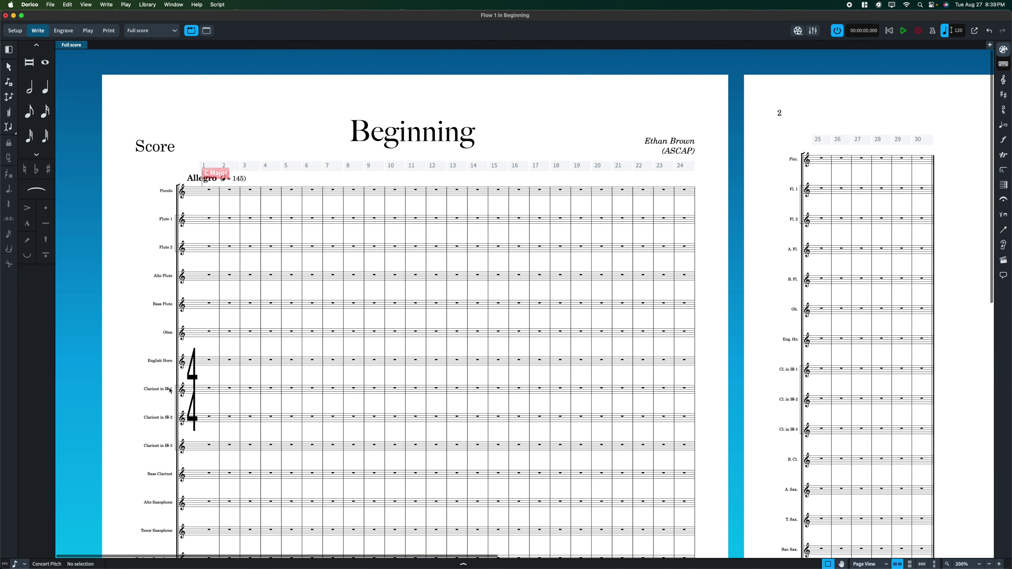
key(super+minus)
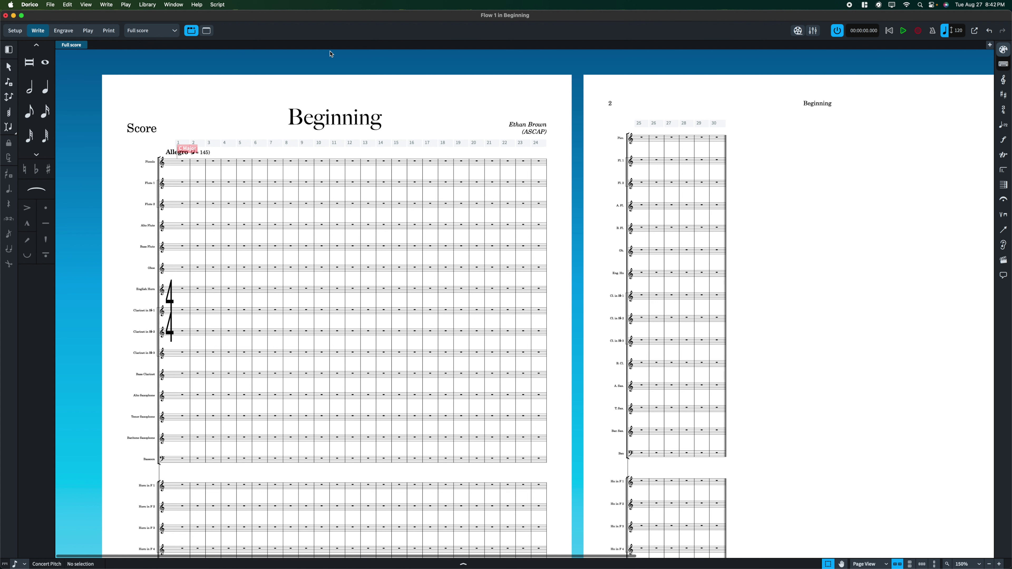
View the available page template sets in Engrave mode and return to Write mode.
click(64, 31)
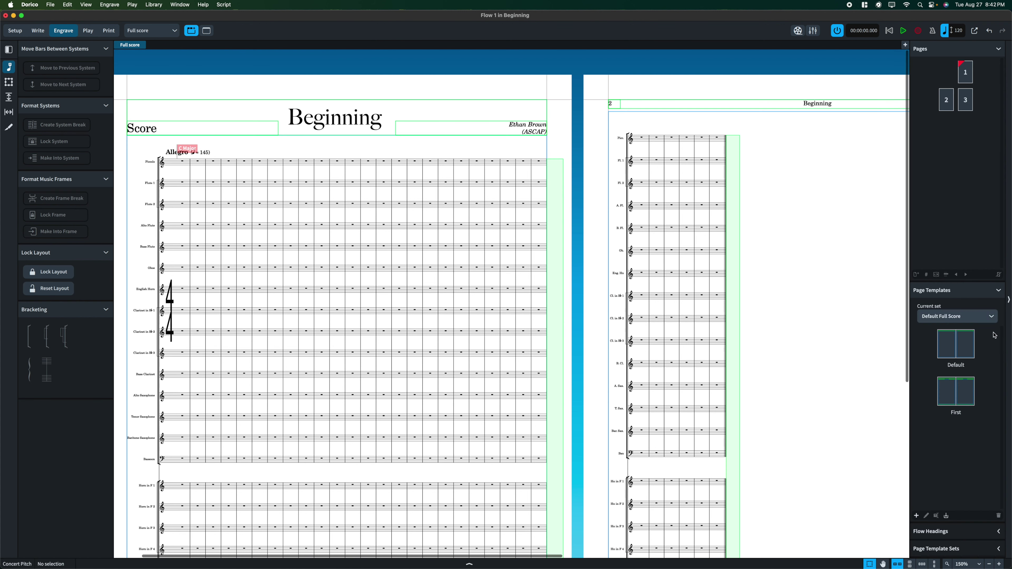
click(971, 549)
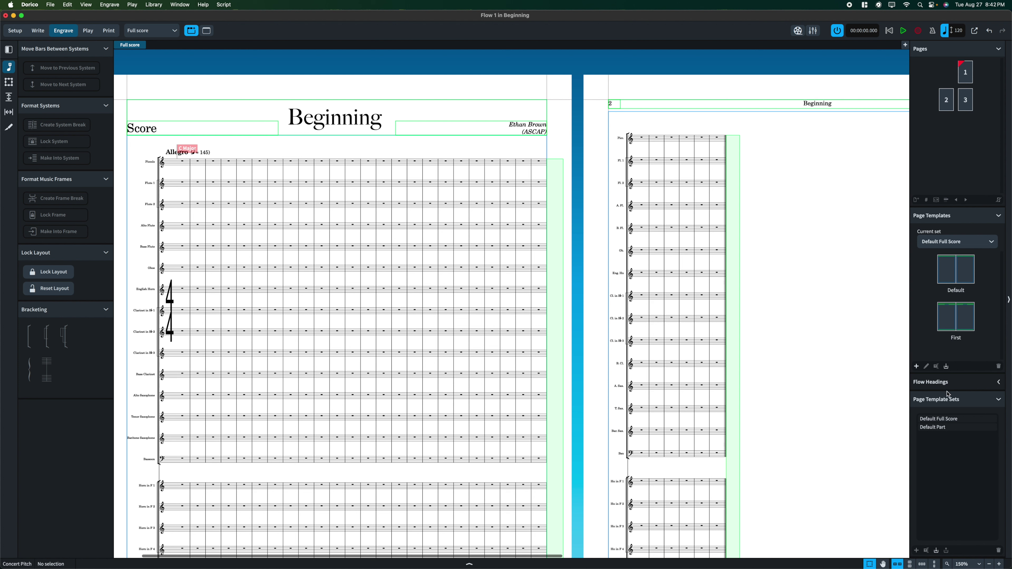
click(956, 400)
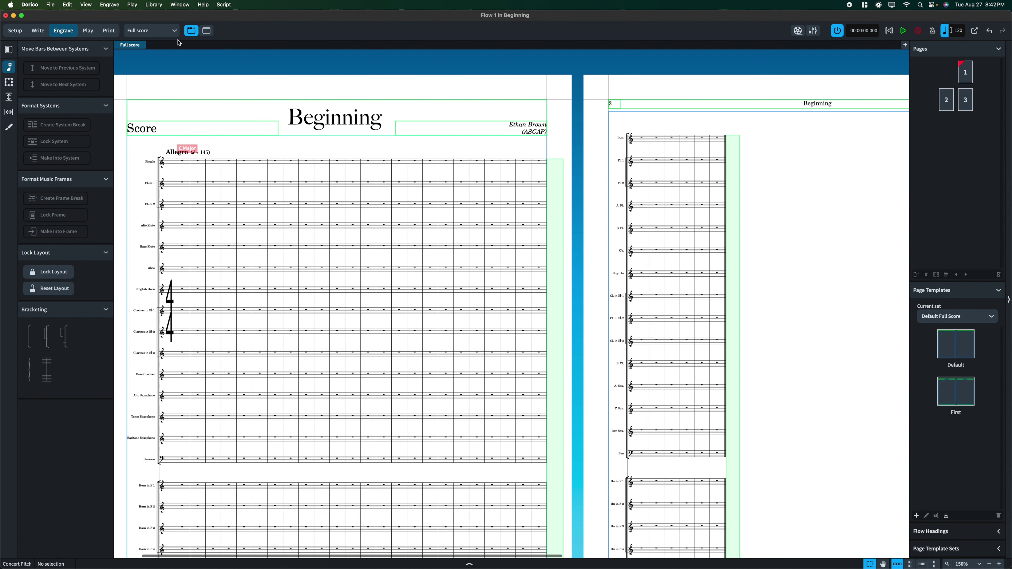
click(38, 30)
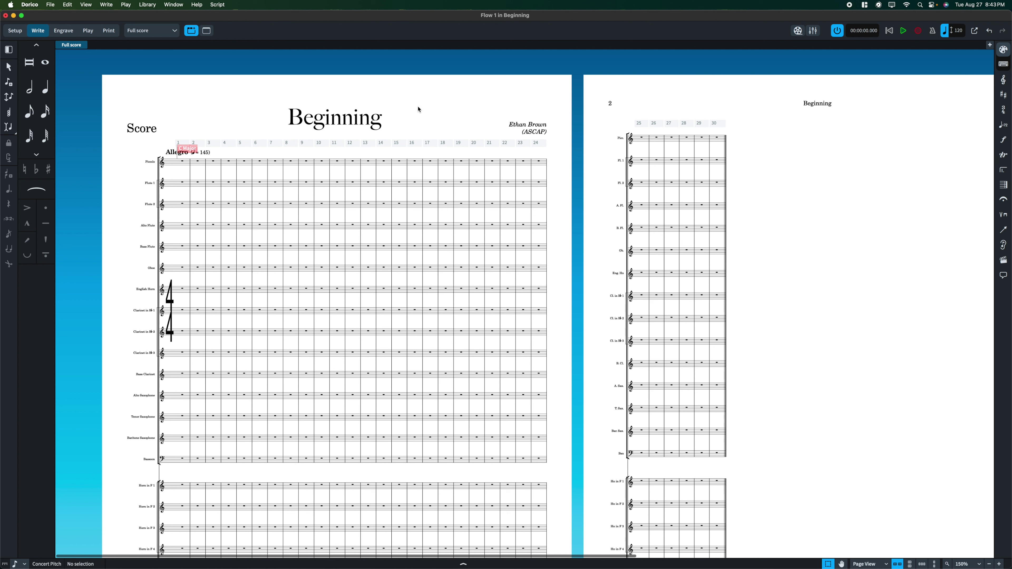
scroll(418, 109, right, 2)
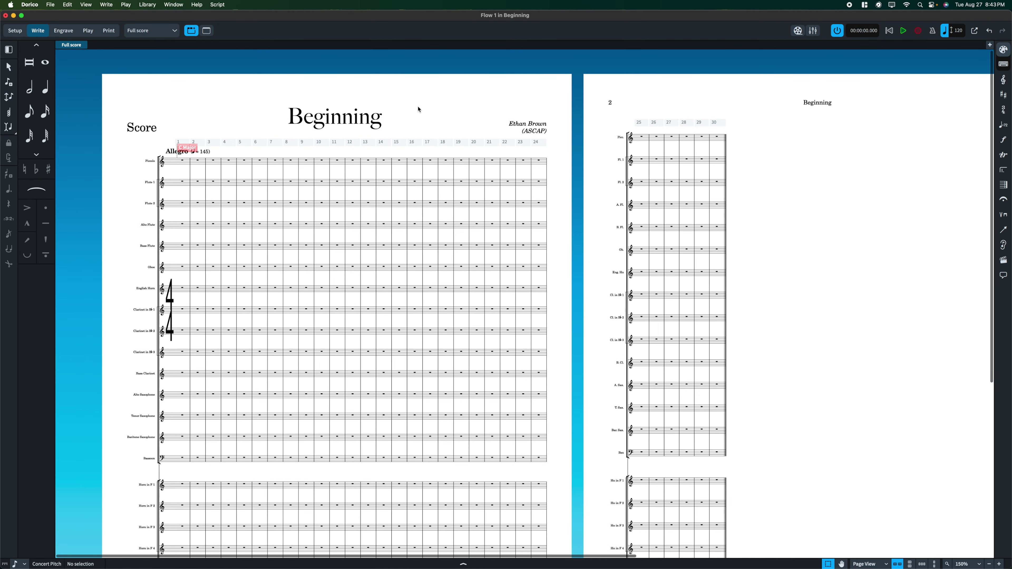